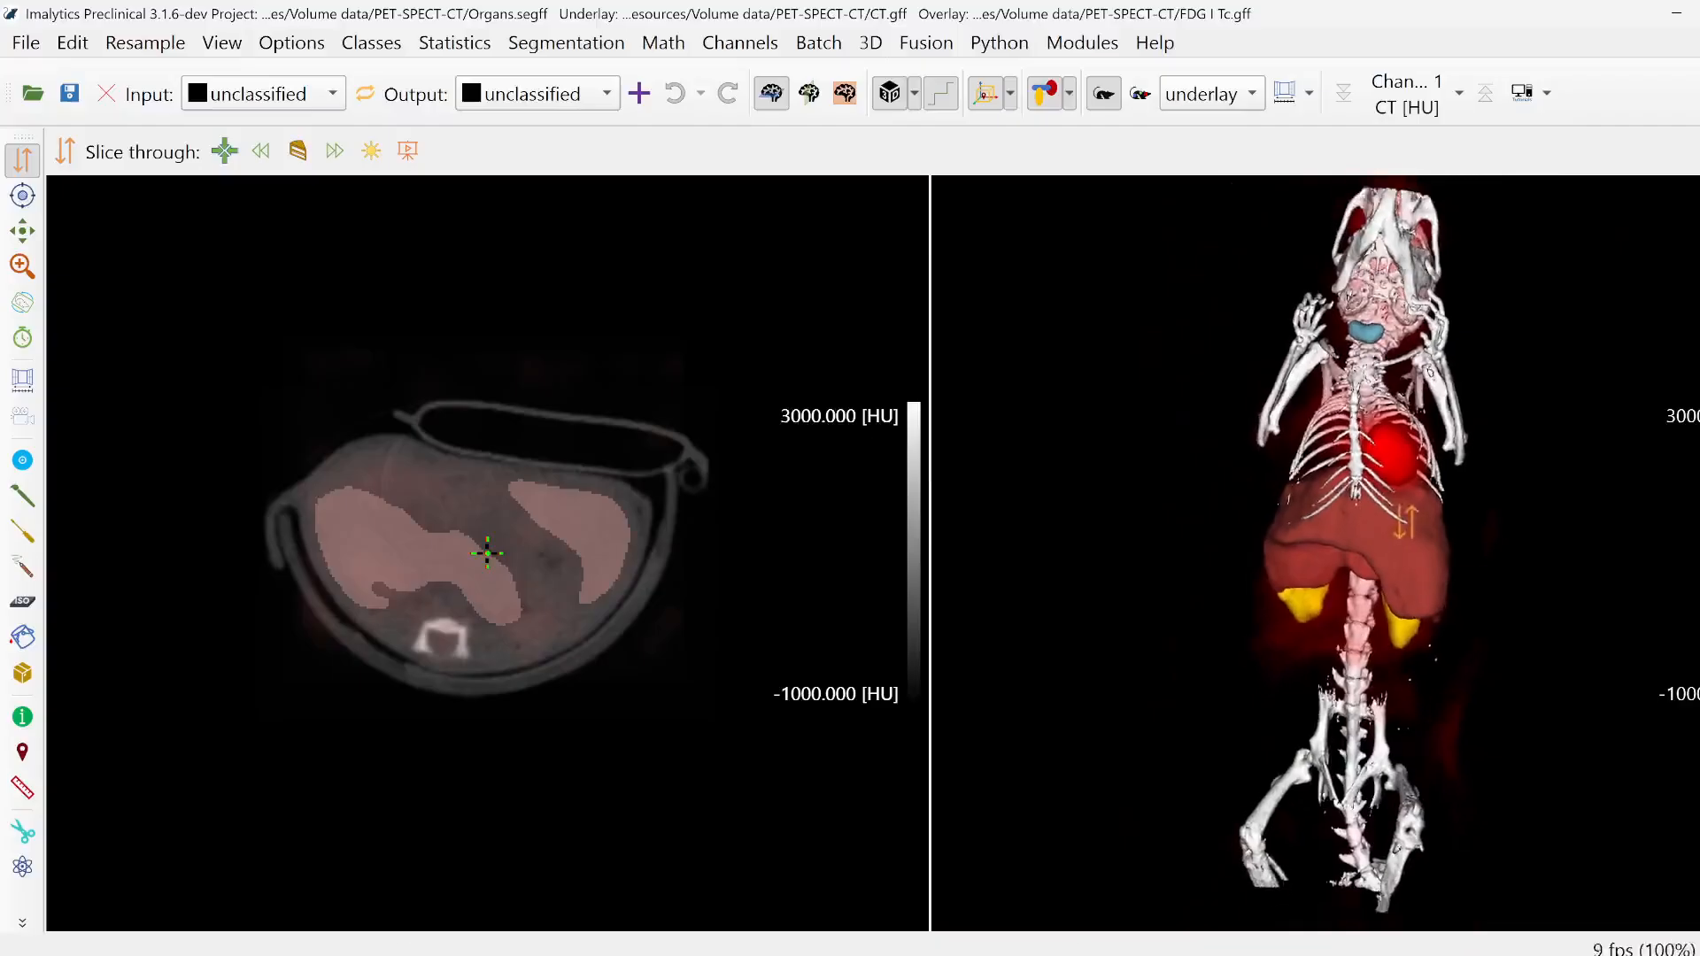
# - Delete all existing organ classes from the segmentation
pyautogui.moveTo(1475, 576); pyautogui.dragTo(762, 487, button='middle')
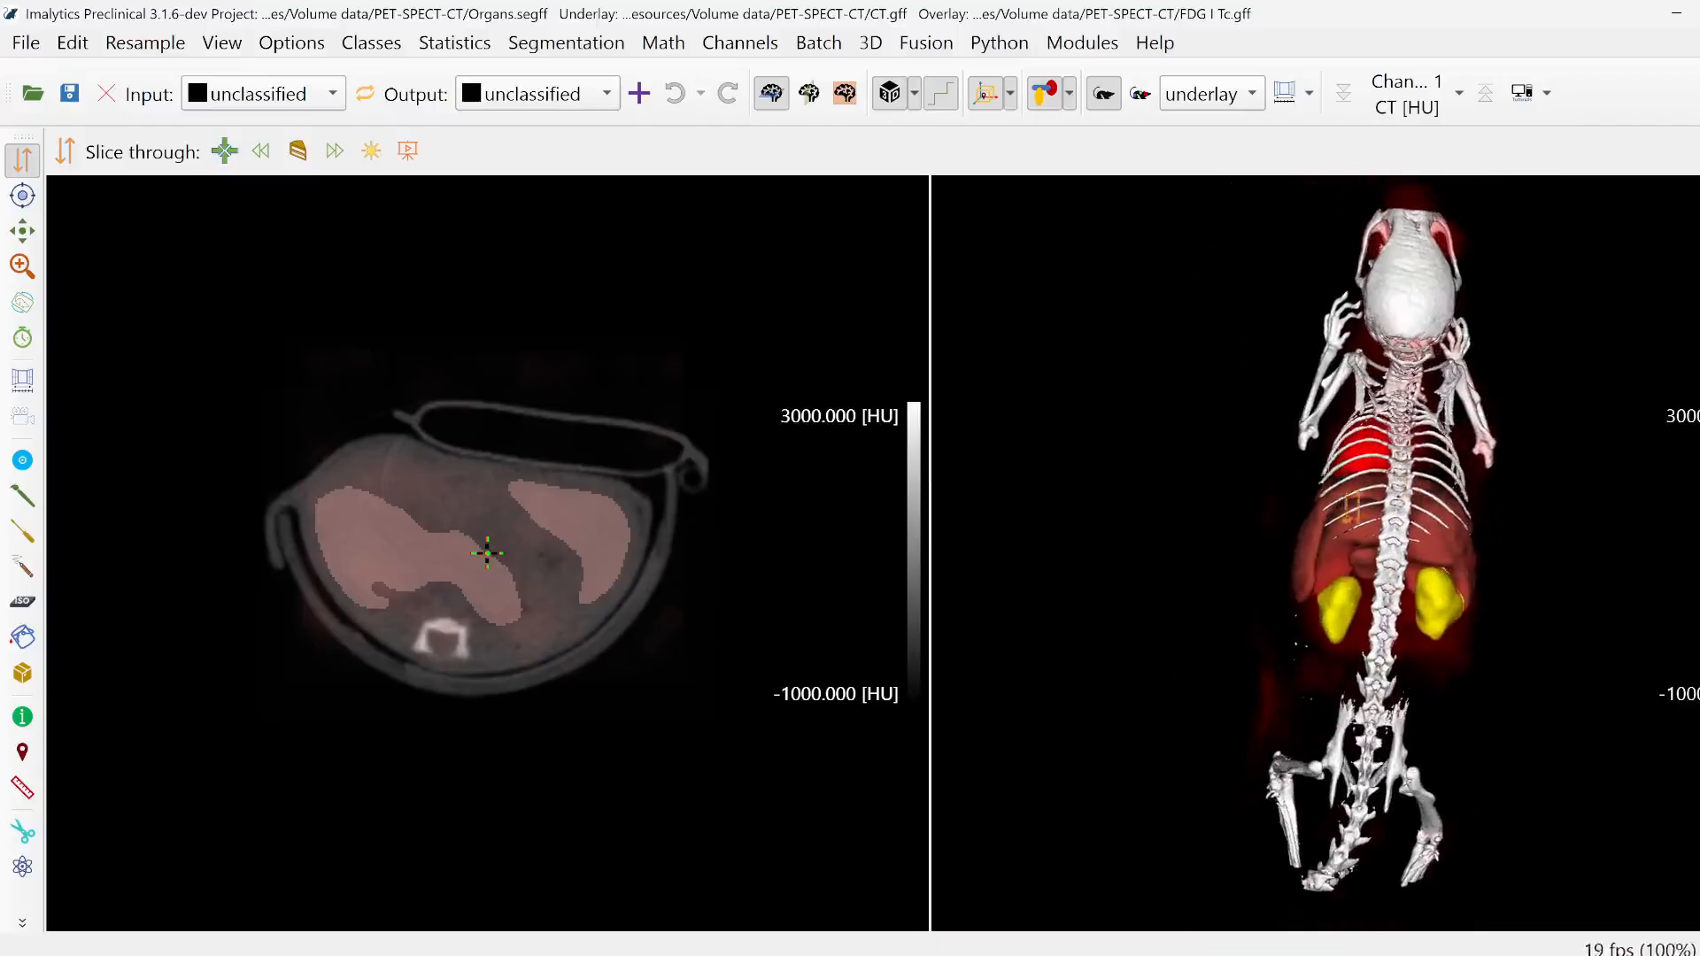
pyautogui.click(373, 44)
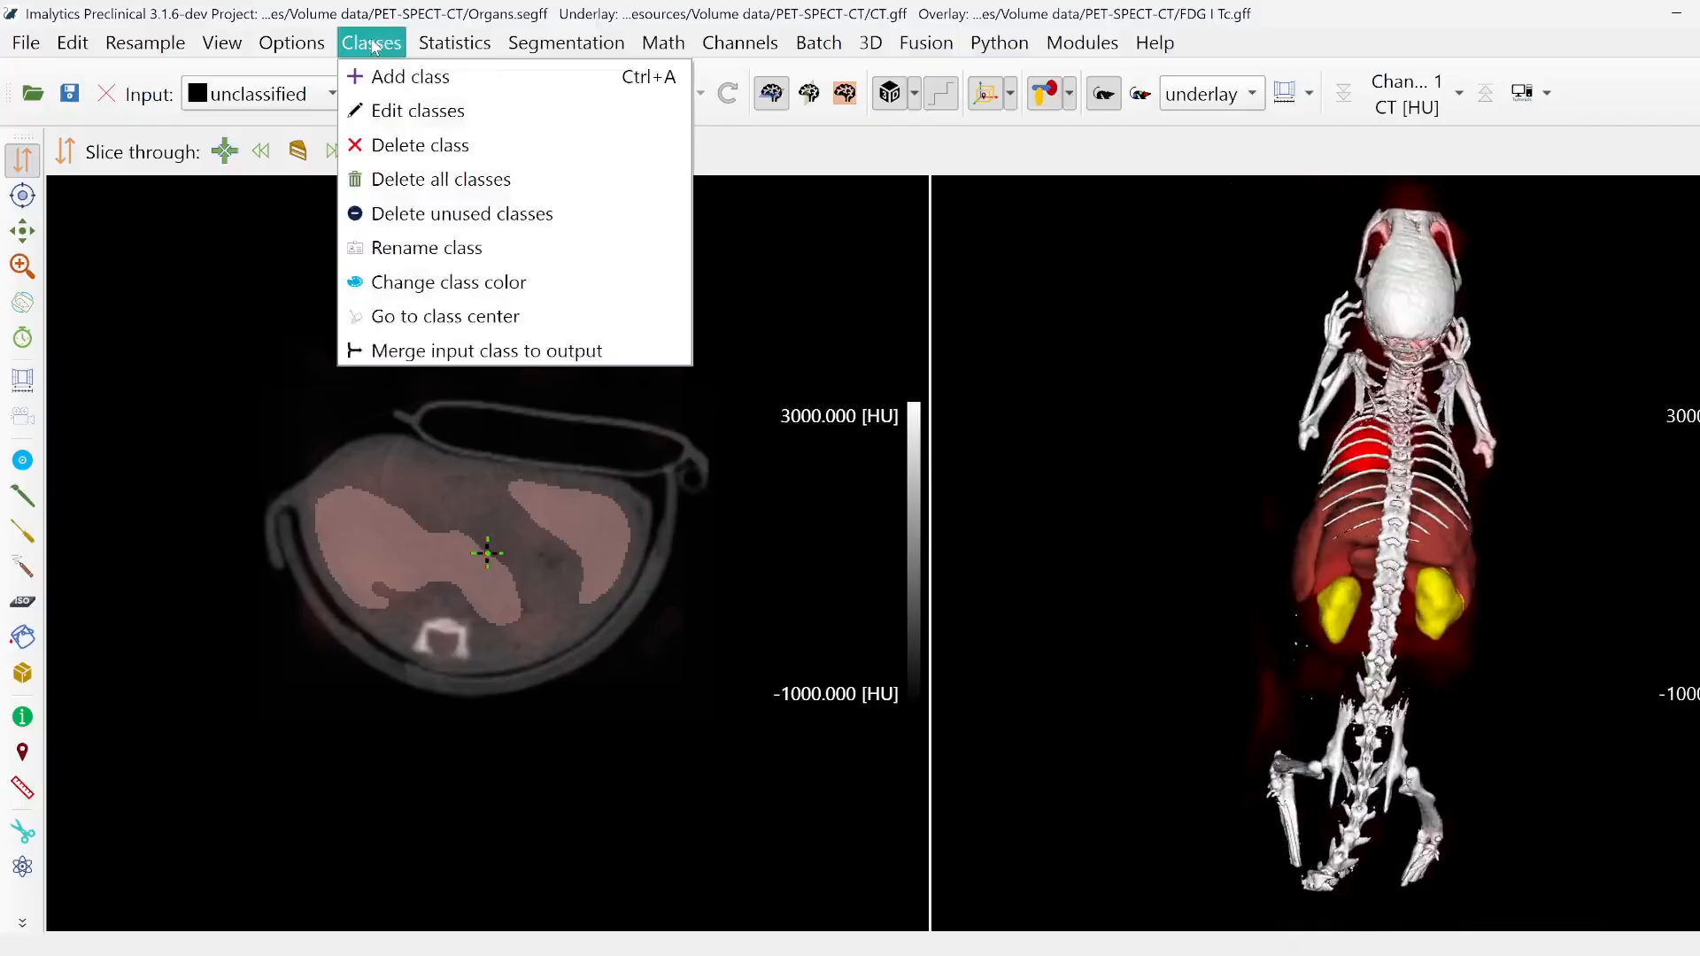
pyautogui.click(408, 178)
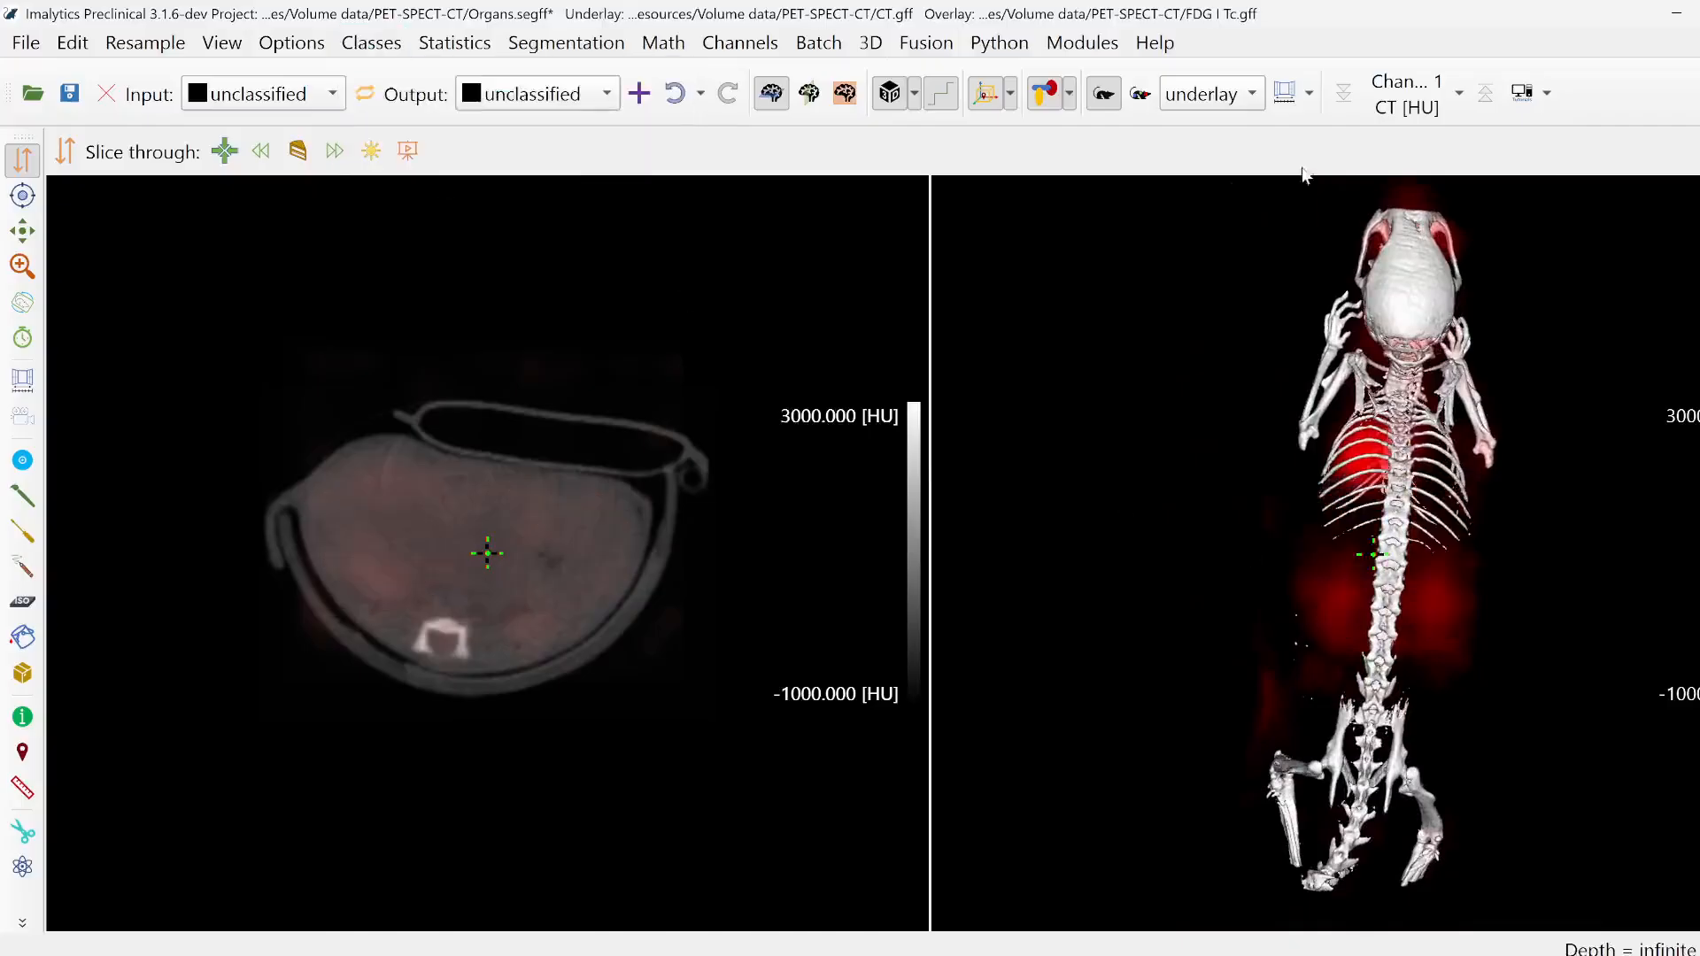
# - Hide the FDG overlay and make the CT underlay the selected layer
pyautogui.click(1199, 130)
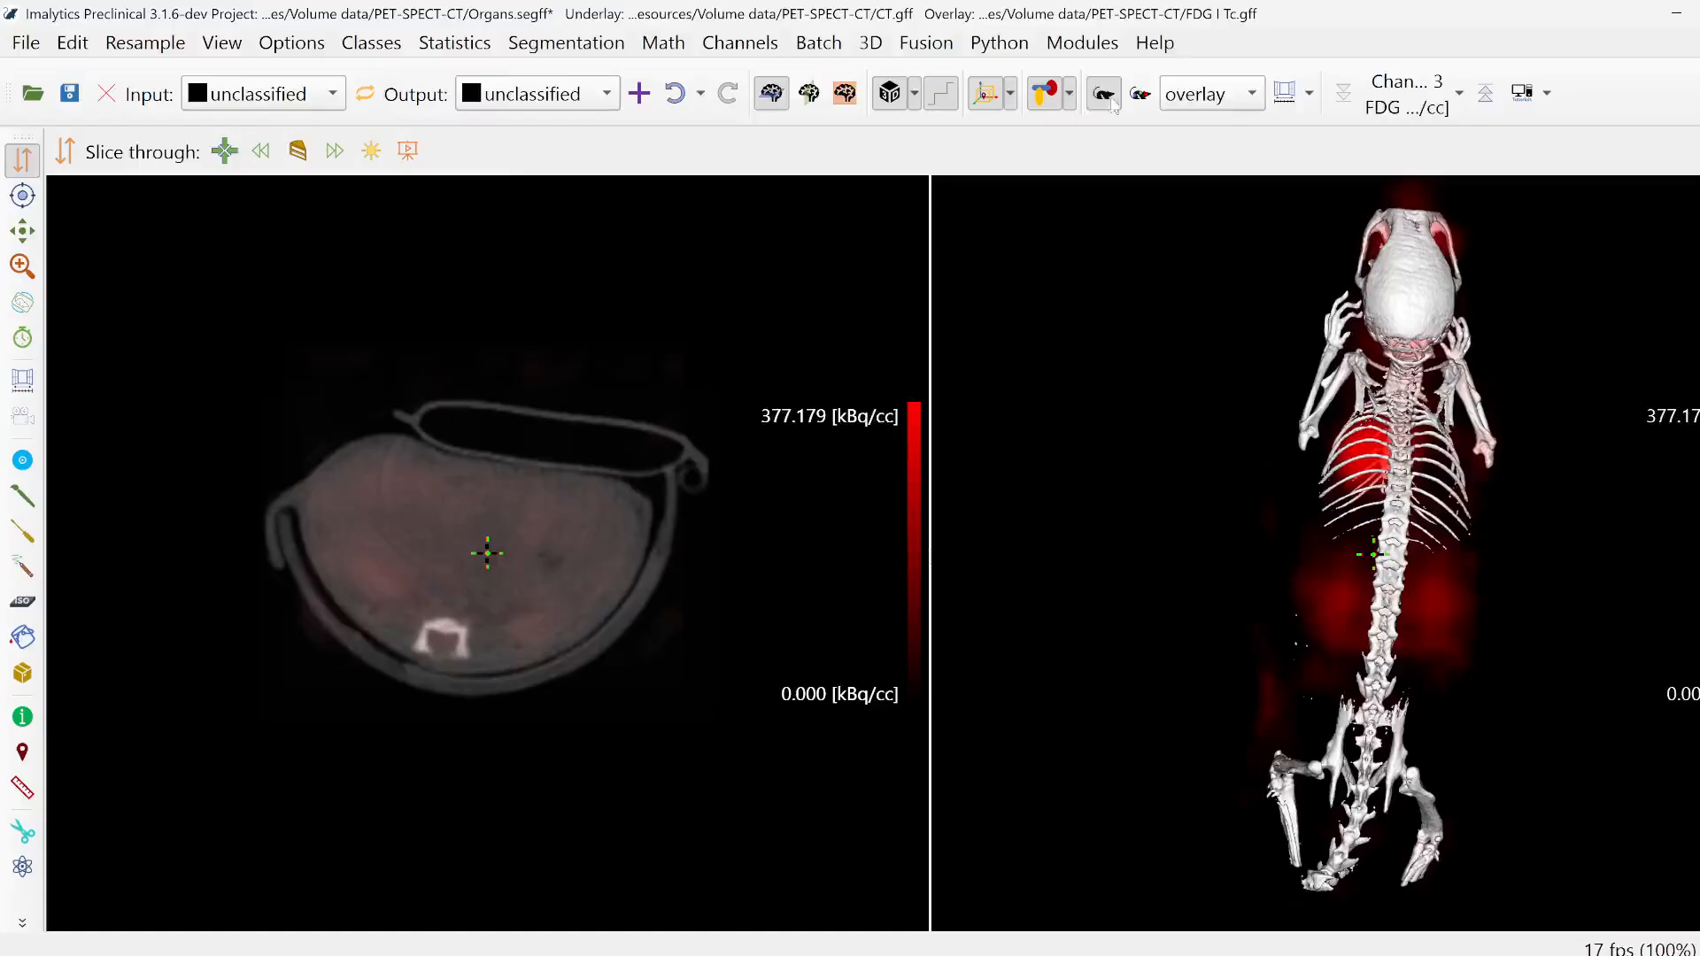
pyautogui.click(1104, 93)
pyautogui.click(1212, 94)
pyautogui.click(1204, 57)
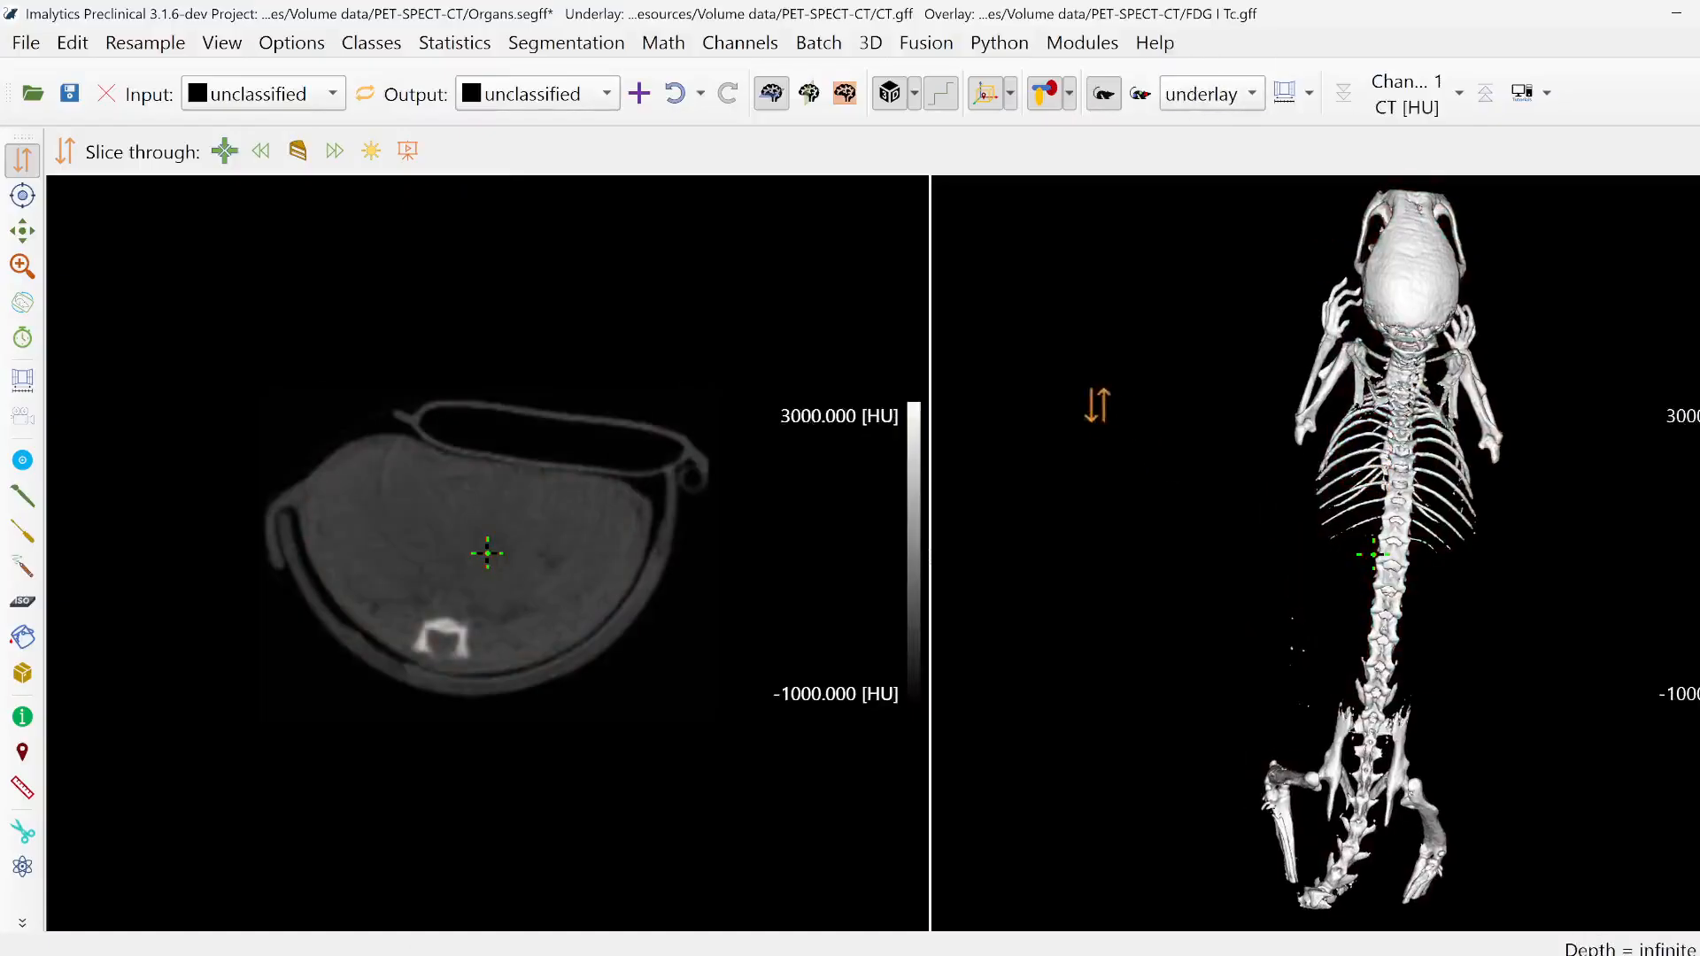
# - Add a new class named Bone
pyautogui.rightClick(1097, 403)
pyautogui.click(1135, 420)
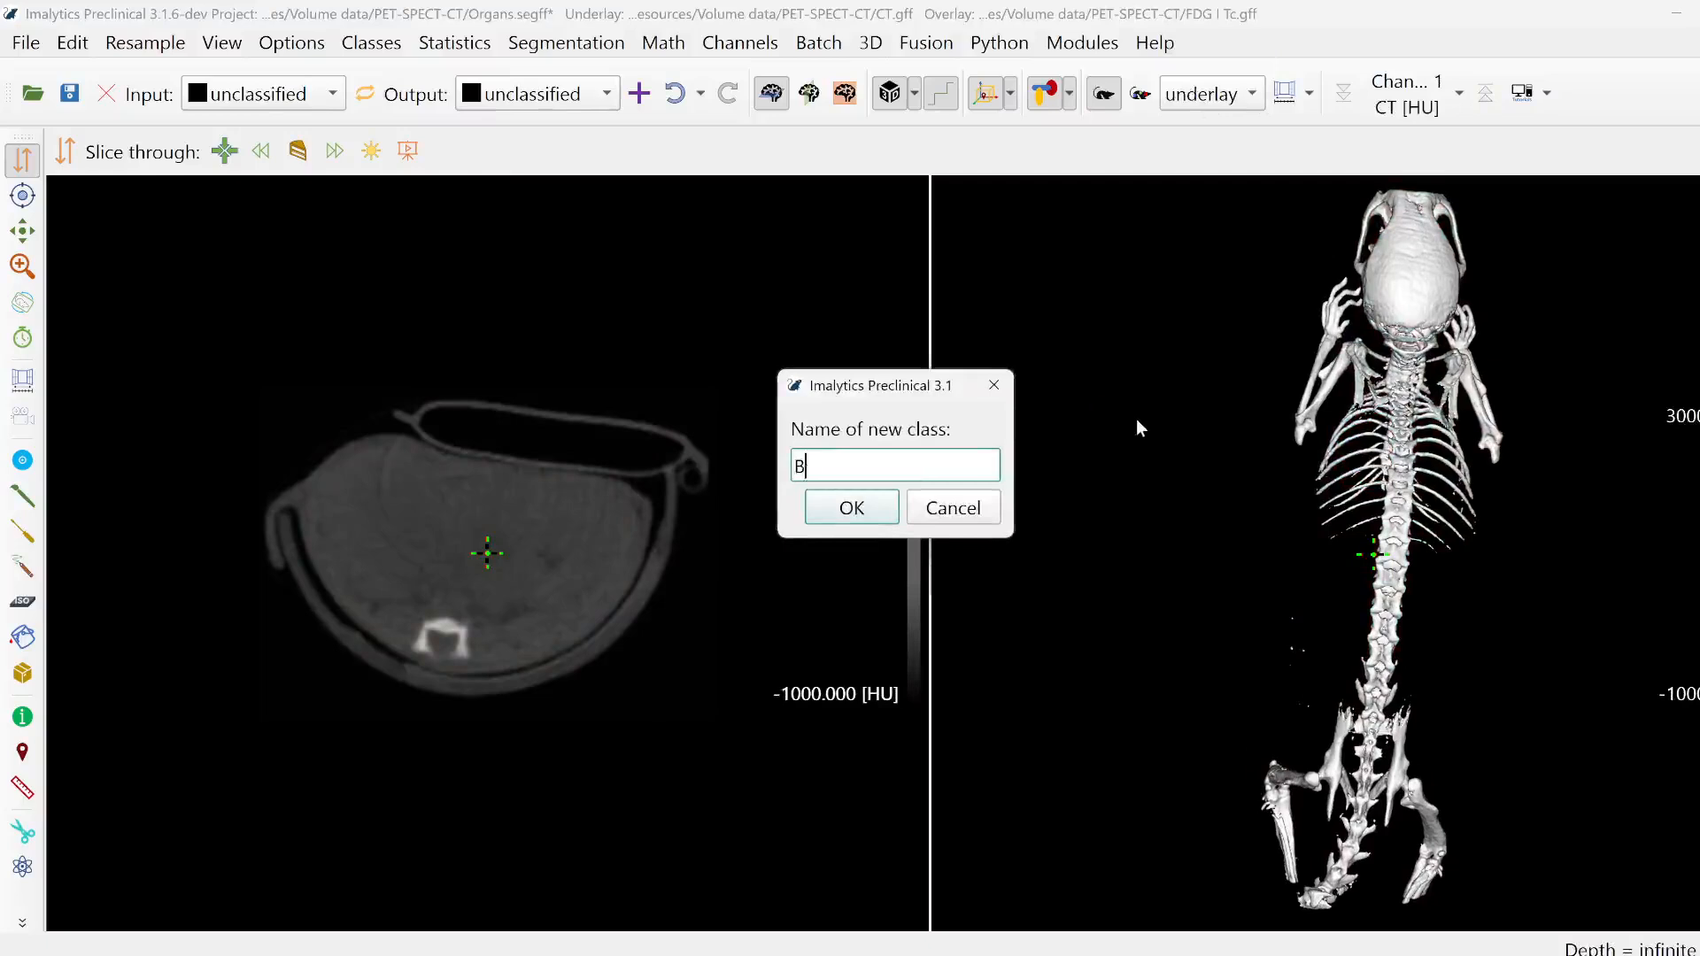
pyautogui.write('Bone')
pyautogui.press('Return')
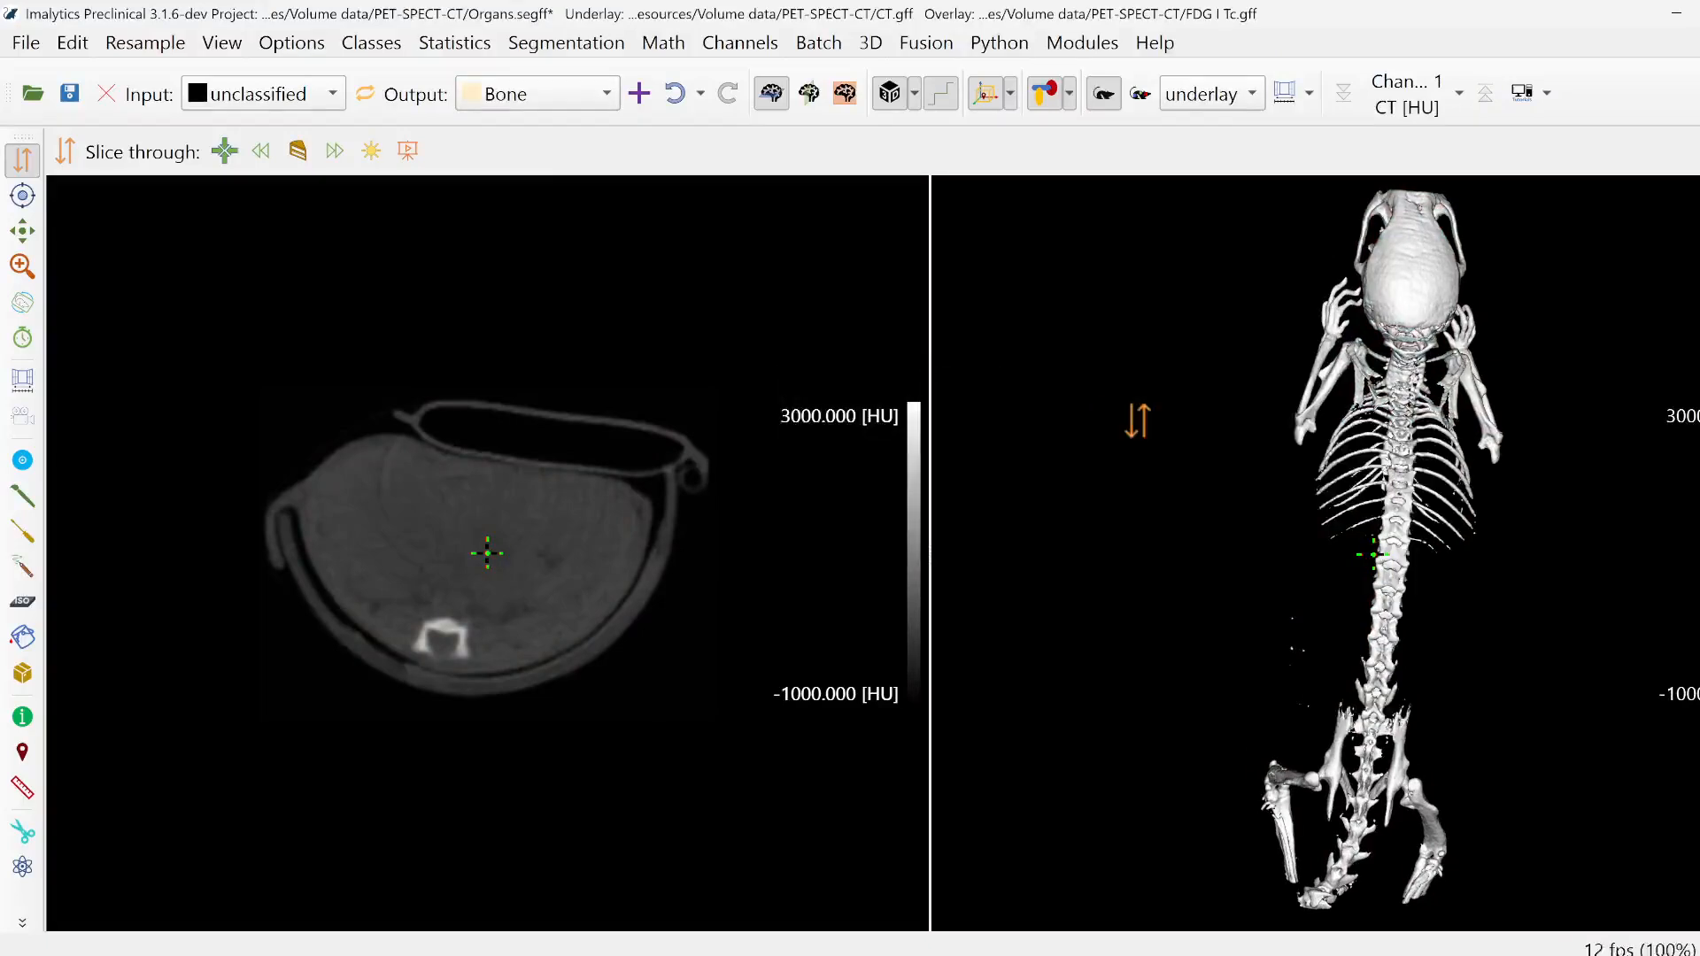
# - Segment the skeleton into the Bone class by thresholding the underlay above 1000 HU
pyautogui.rightClick(1136, 421)
pyautogui.moveTo(1317, 517)
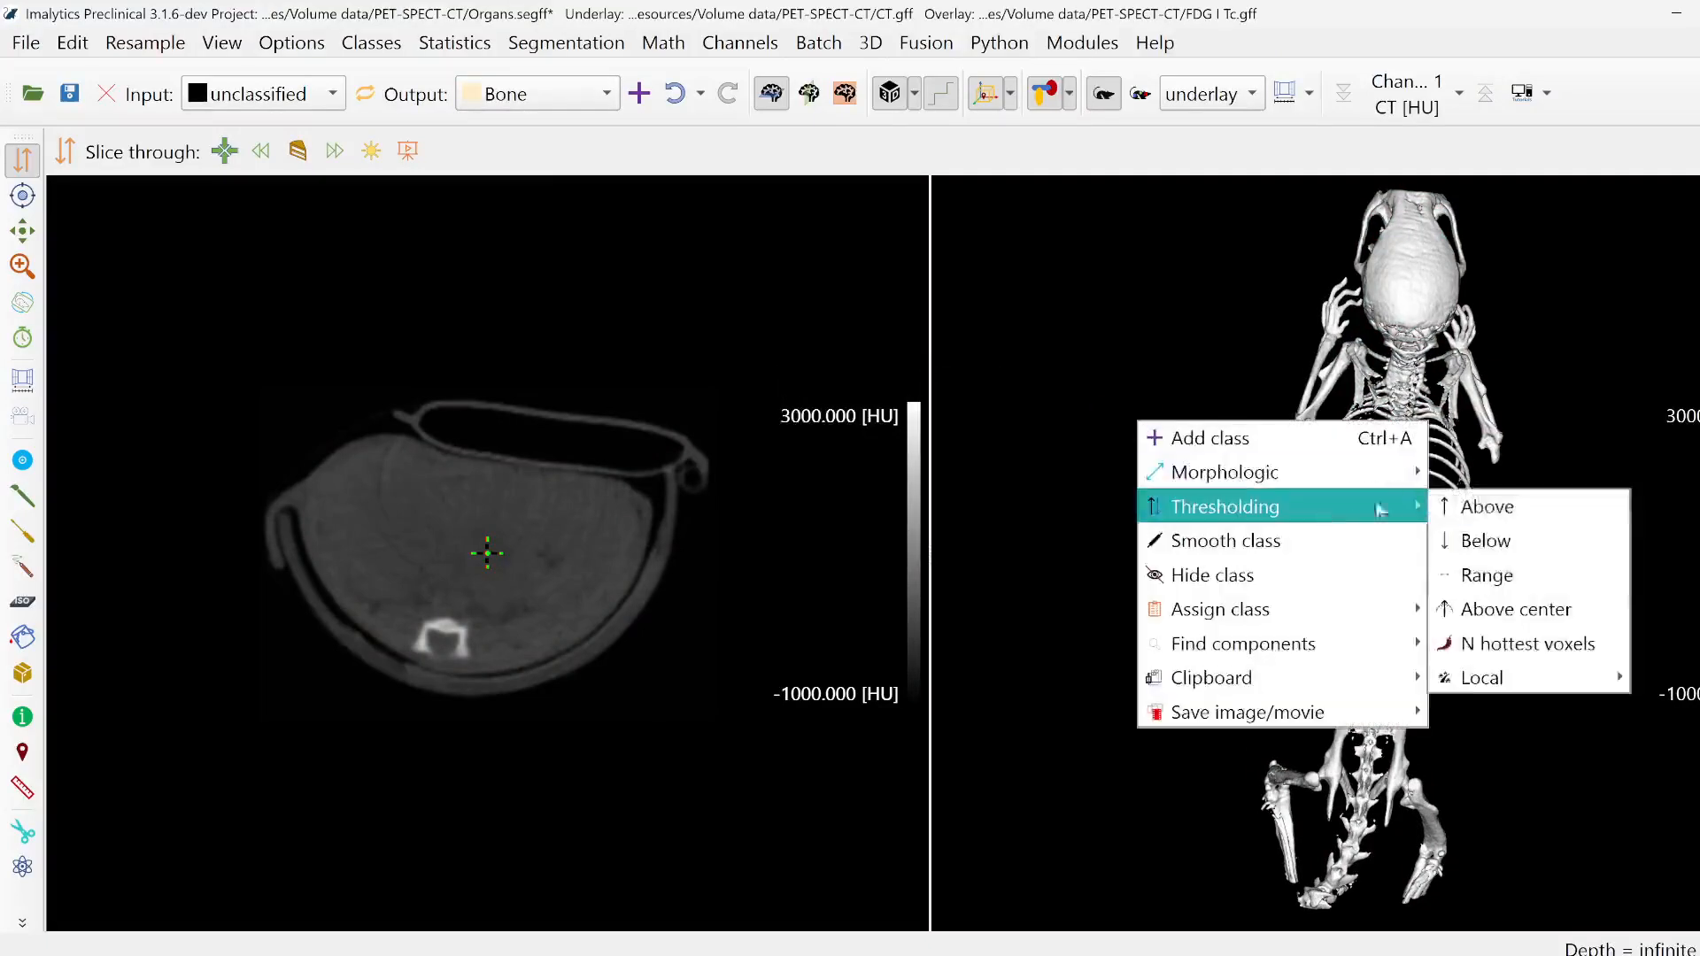
pyautogui.click(1450, 506)
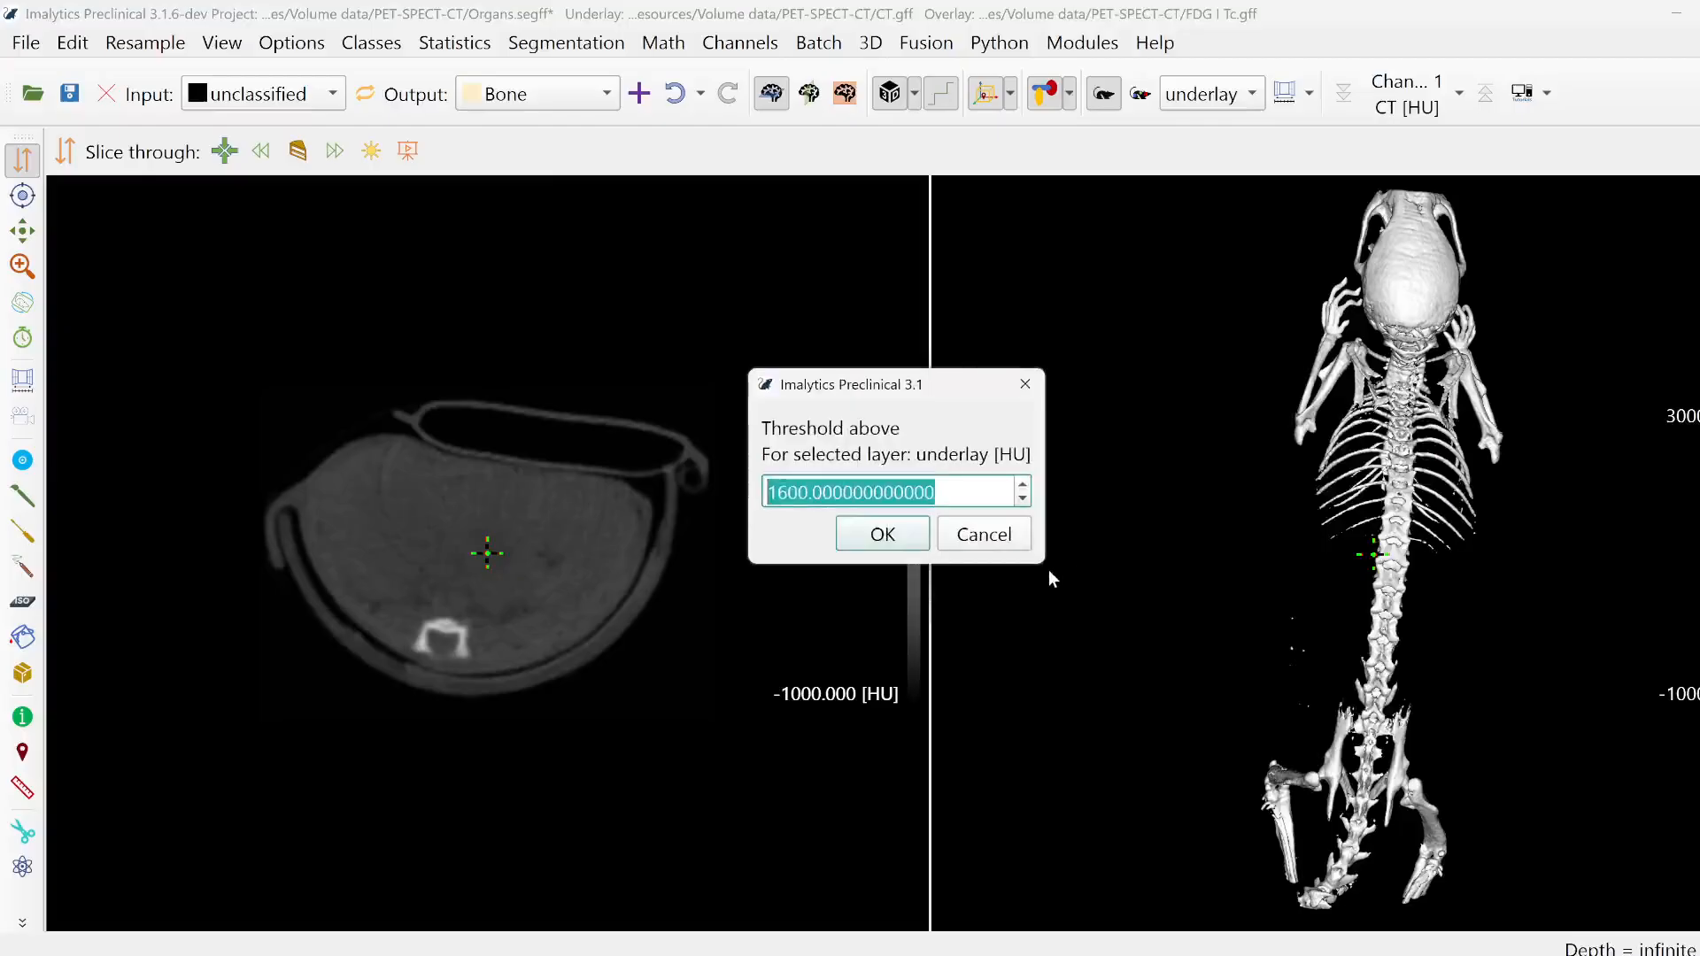
pyautogui.write('1000')
pyautogui.press('Return')
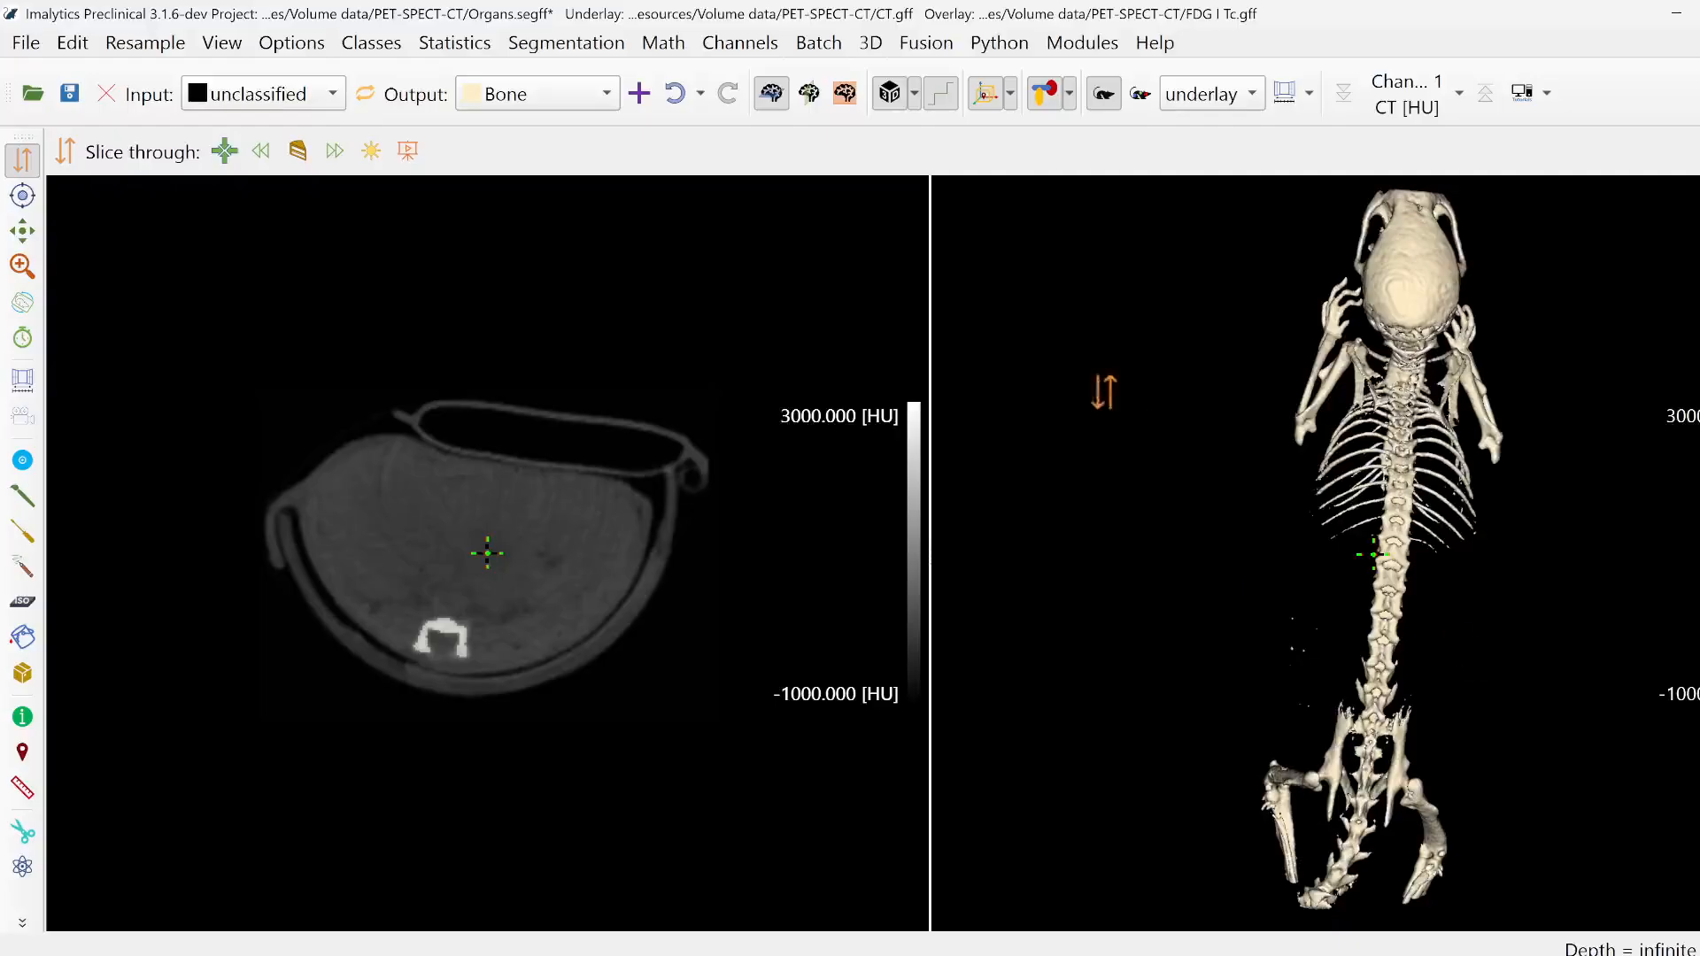
# - Hide the CT underlay and add a new class named Skull
pyautogui.click(1105, 99)
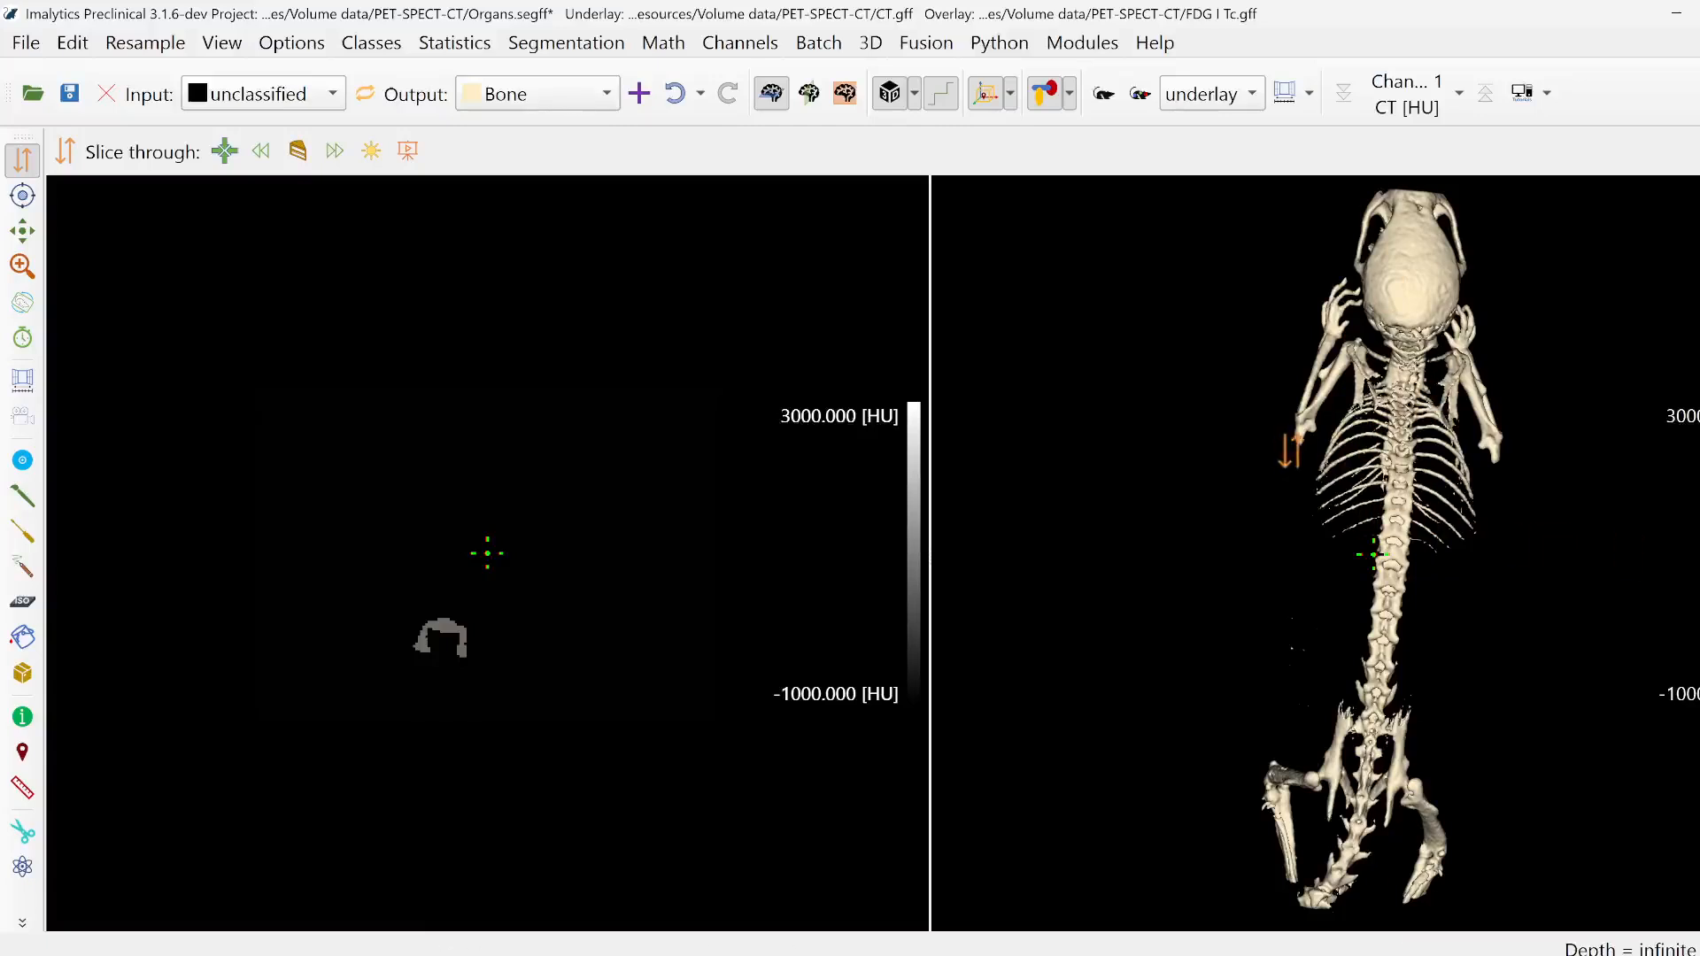
pyautogui.rightClick(1098, 317)
pyautogui.click(1113, 331)
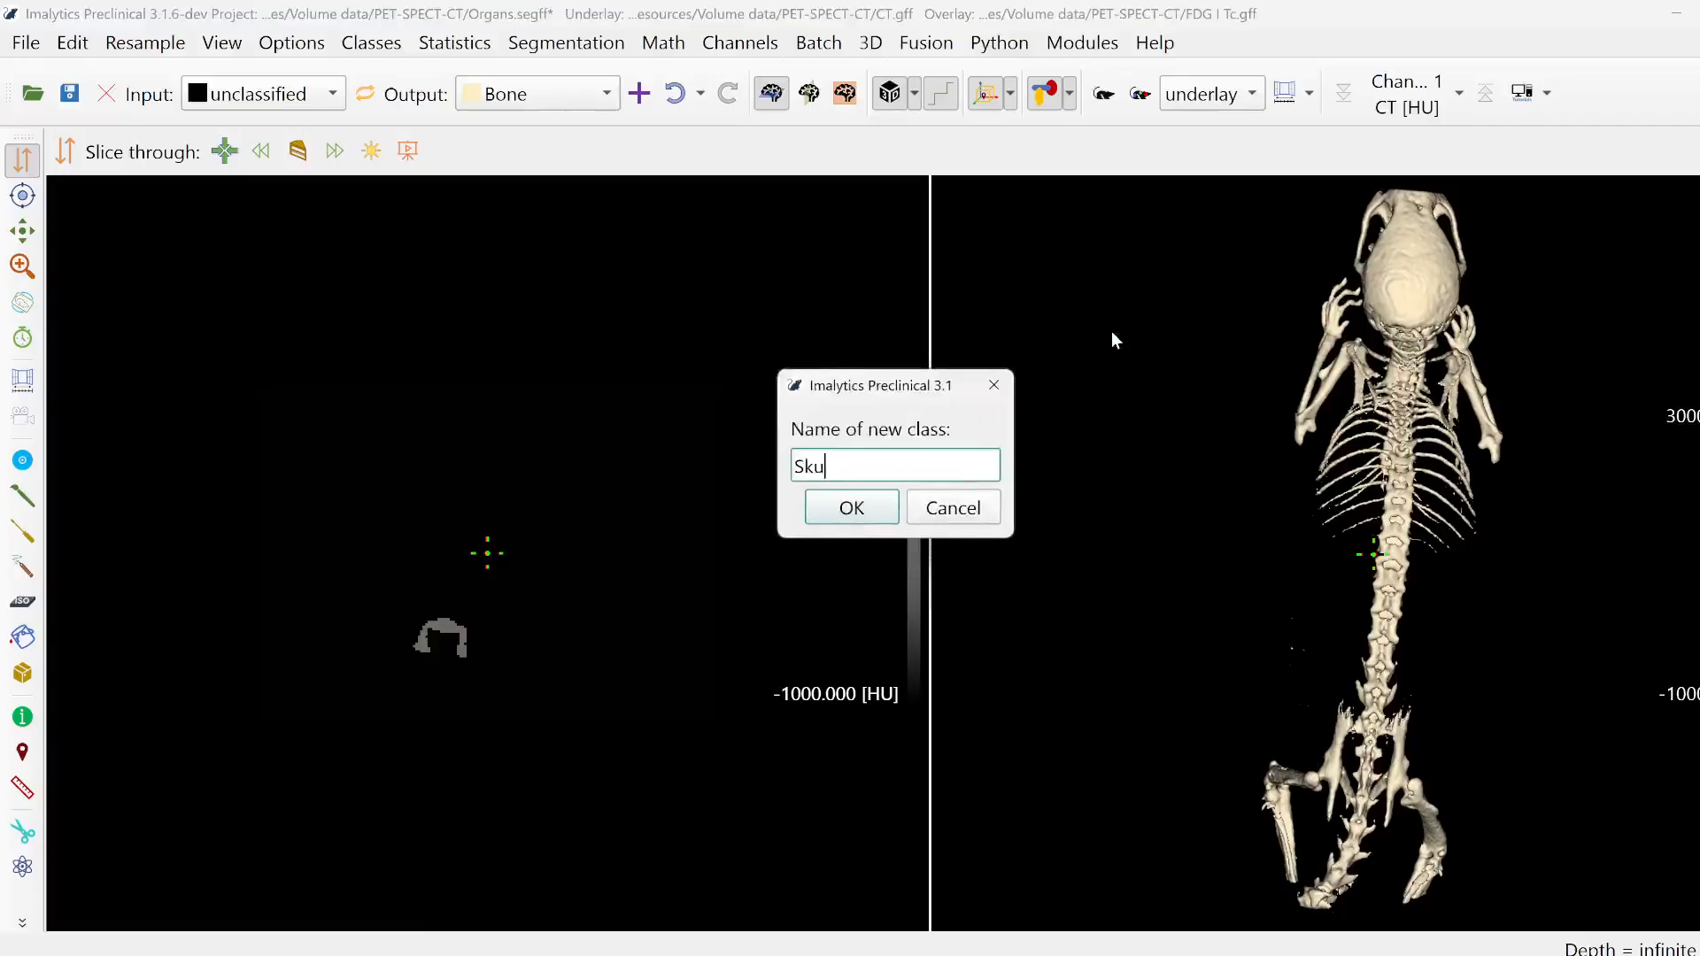
pyautogui.write('Skull')
pyautogui.press('Return')
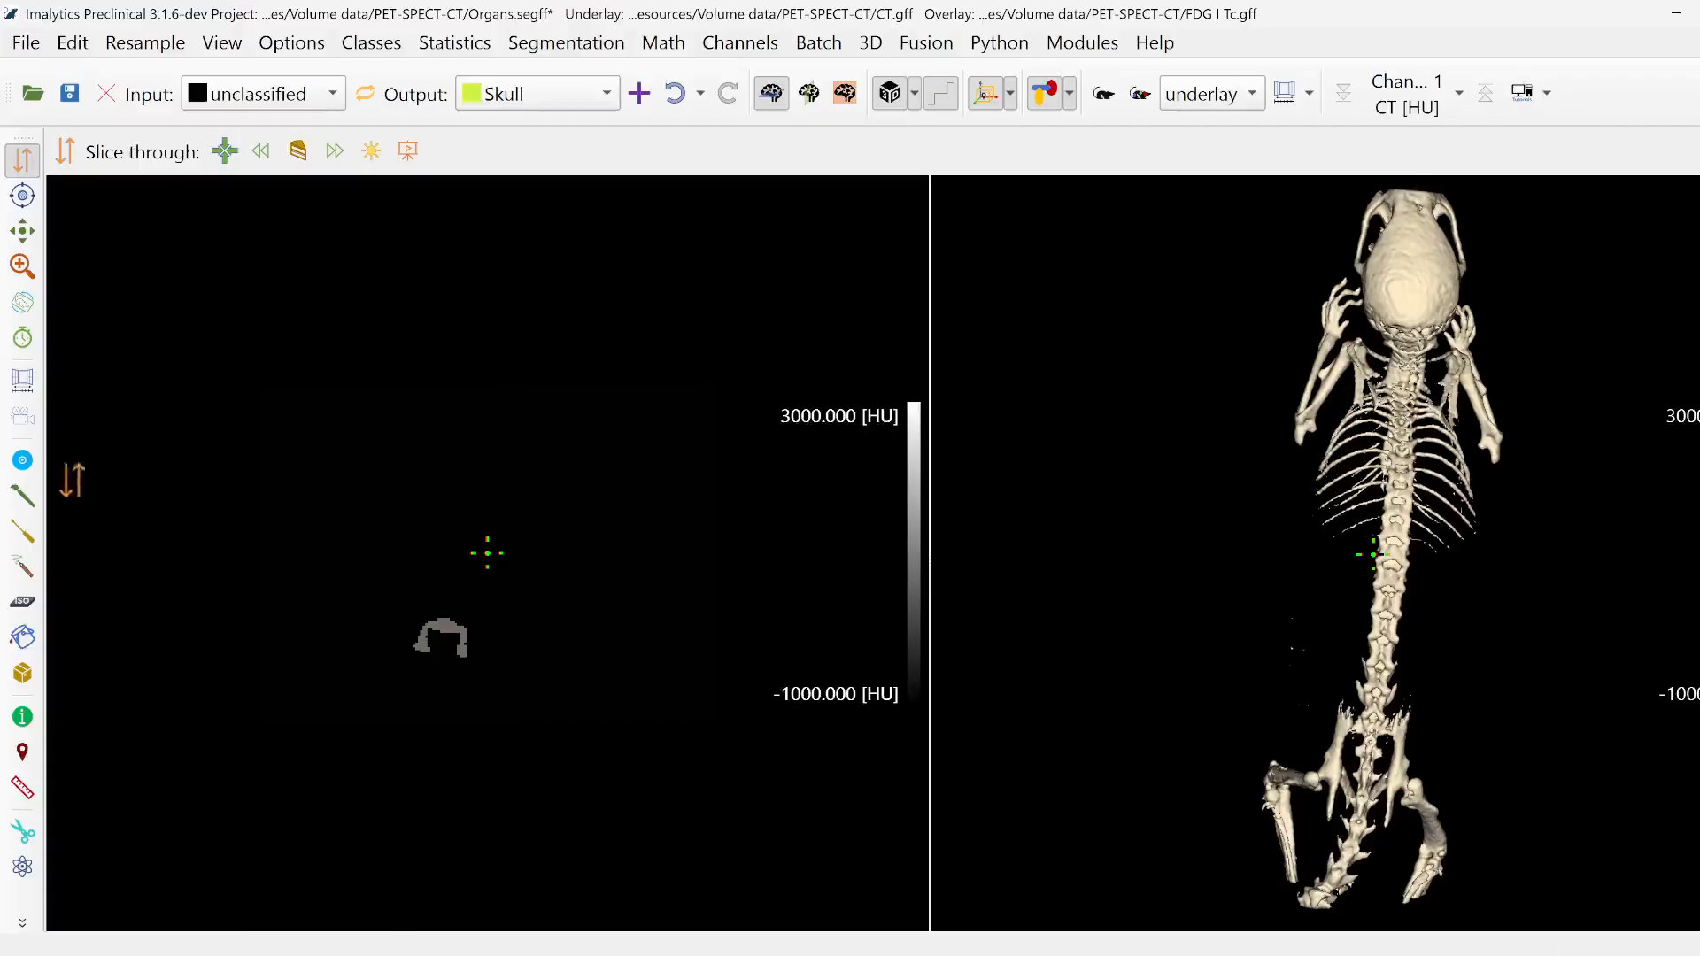
# - With Bone as input class, outline the head in the 3D view using Draw segmentation to assign it to Skull
pyautogui.click(23, 496)
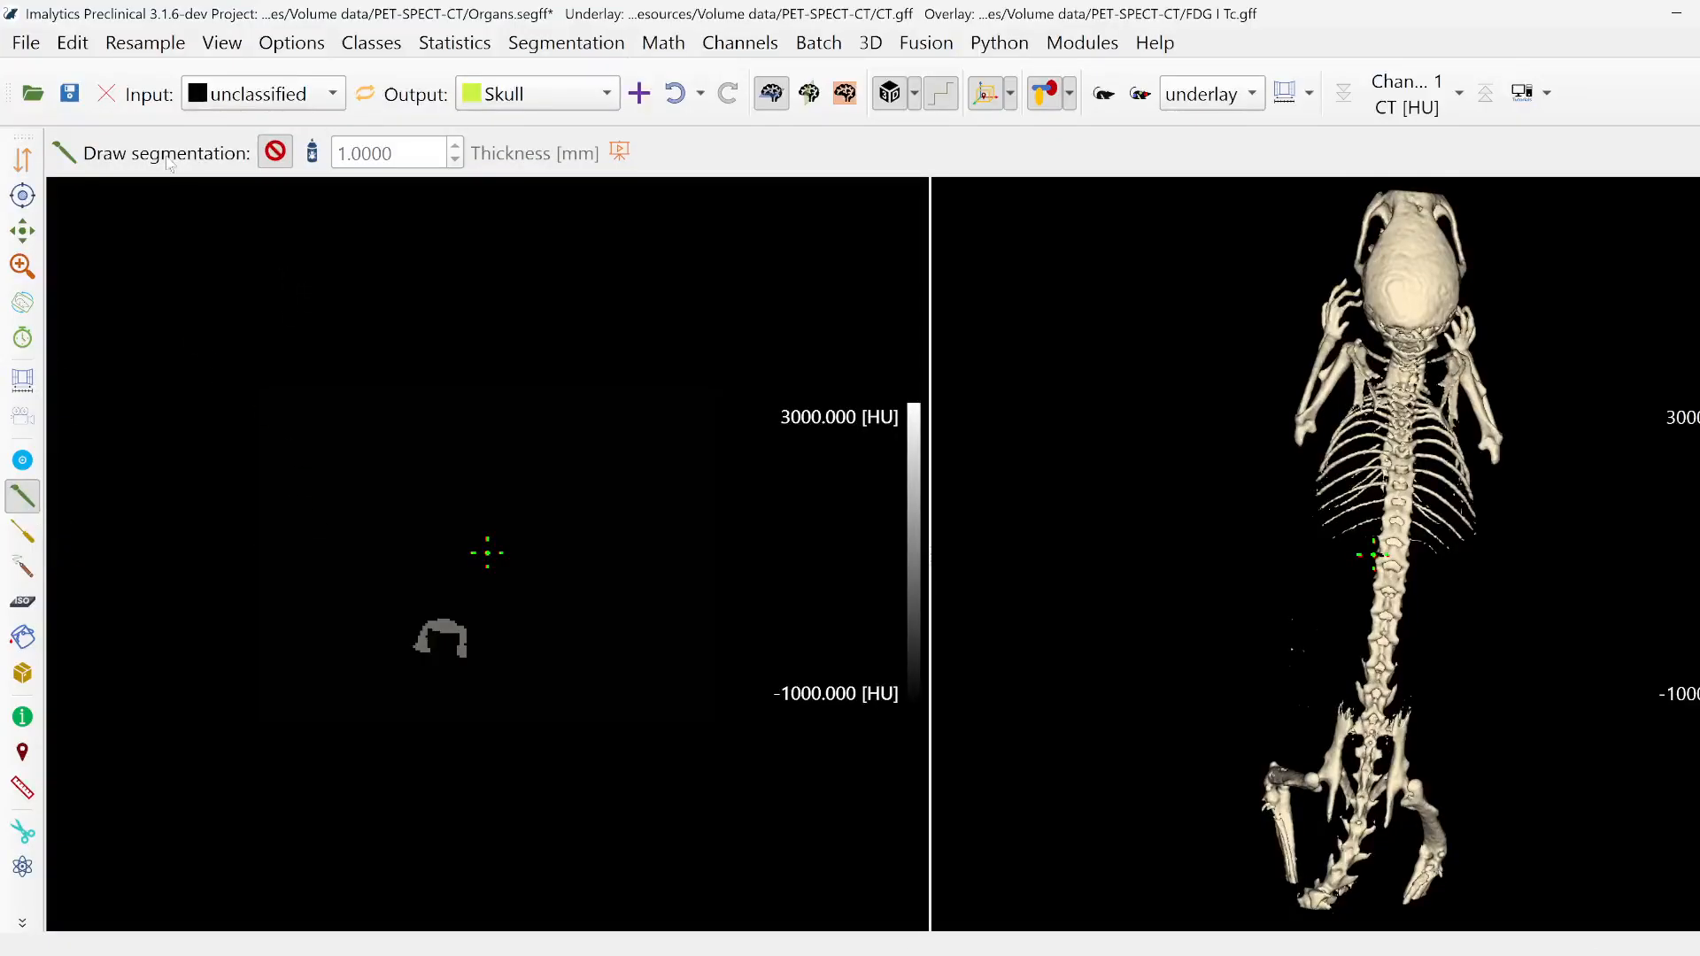
pyautogui.click(22, 566)
pyautogui.click(22, 637)
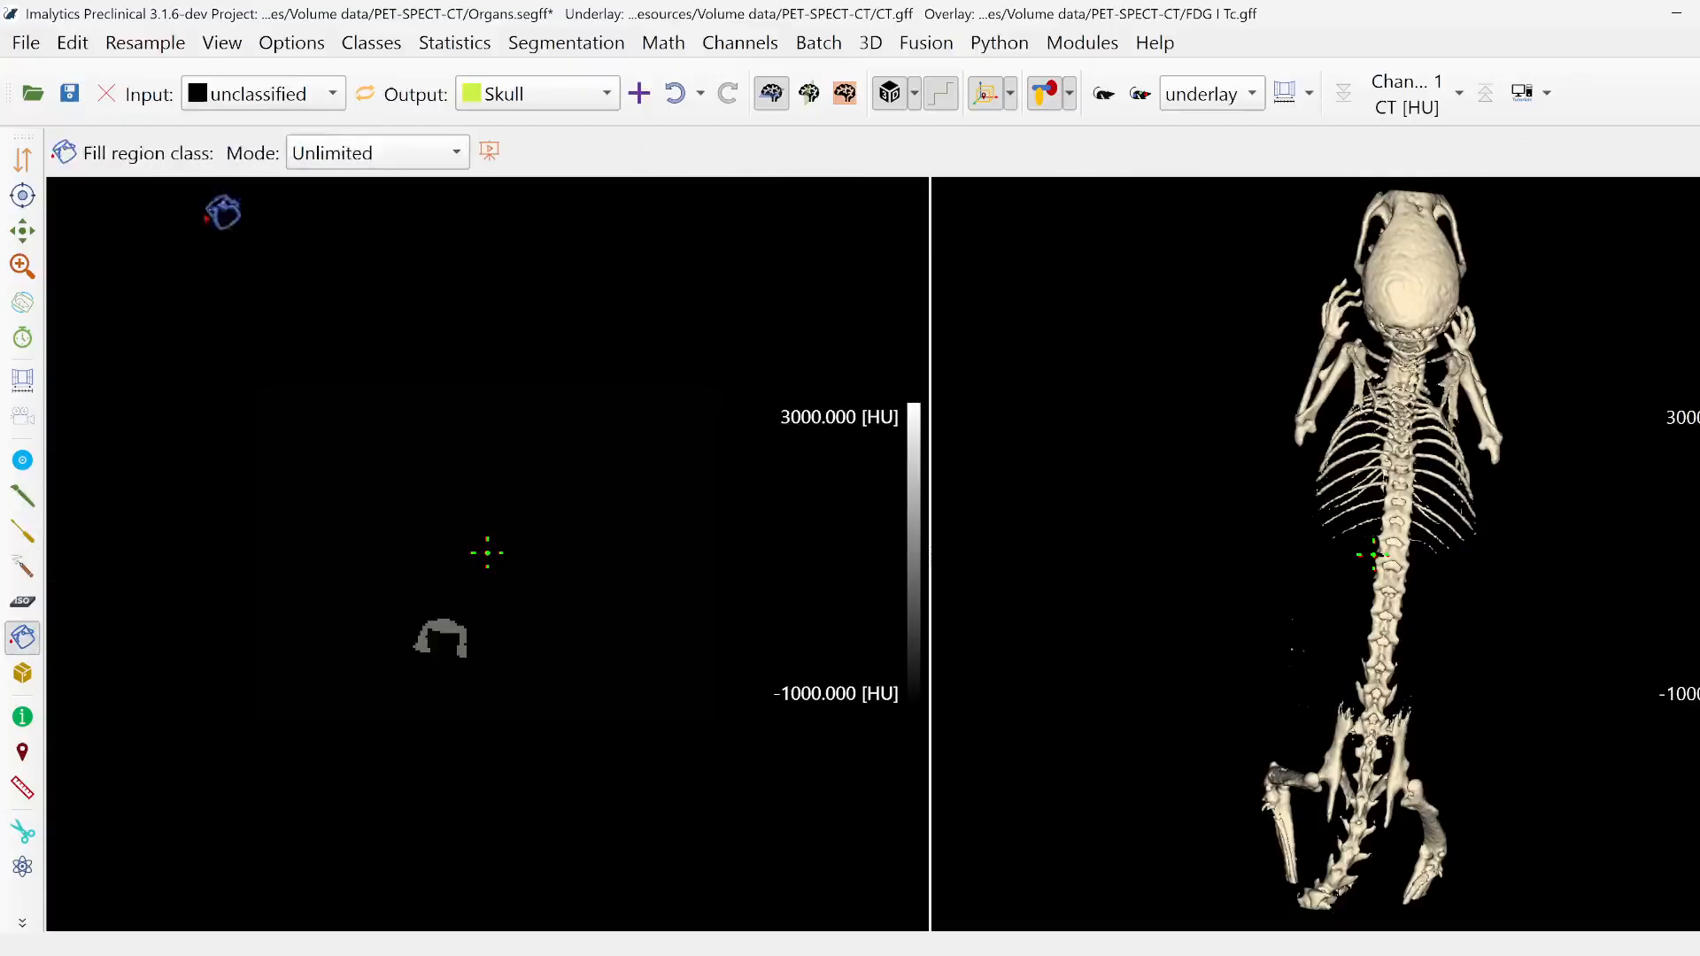
pyautogui.click(22, 496)
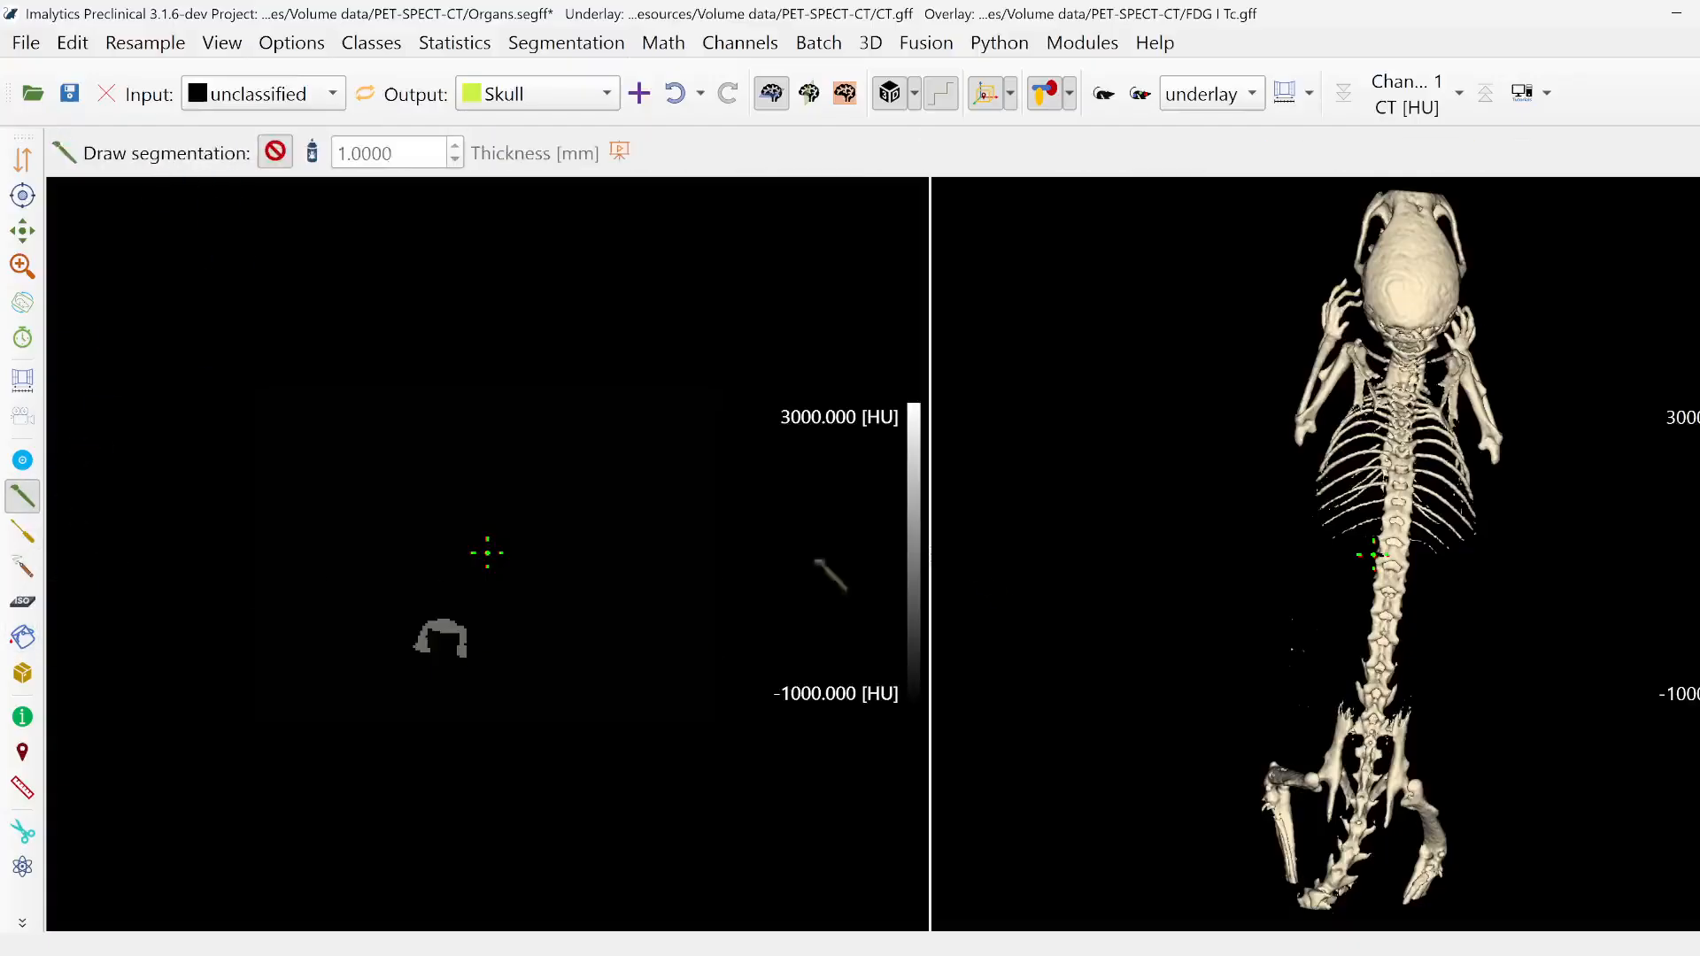
pyautogui.scroll(3, 1323, 395)
pyautogui.moveTo(1410, 255); pyautogui.dragTo(1408, 328, button='middle')
pyautogui.scroll(4, 1394, 509)
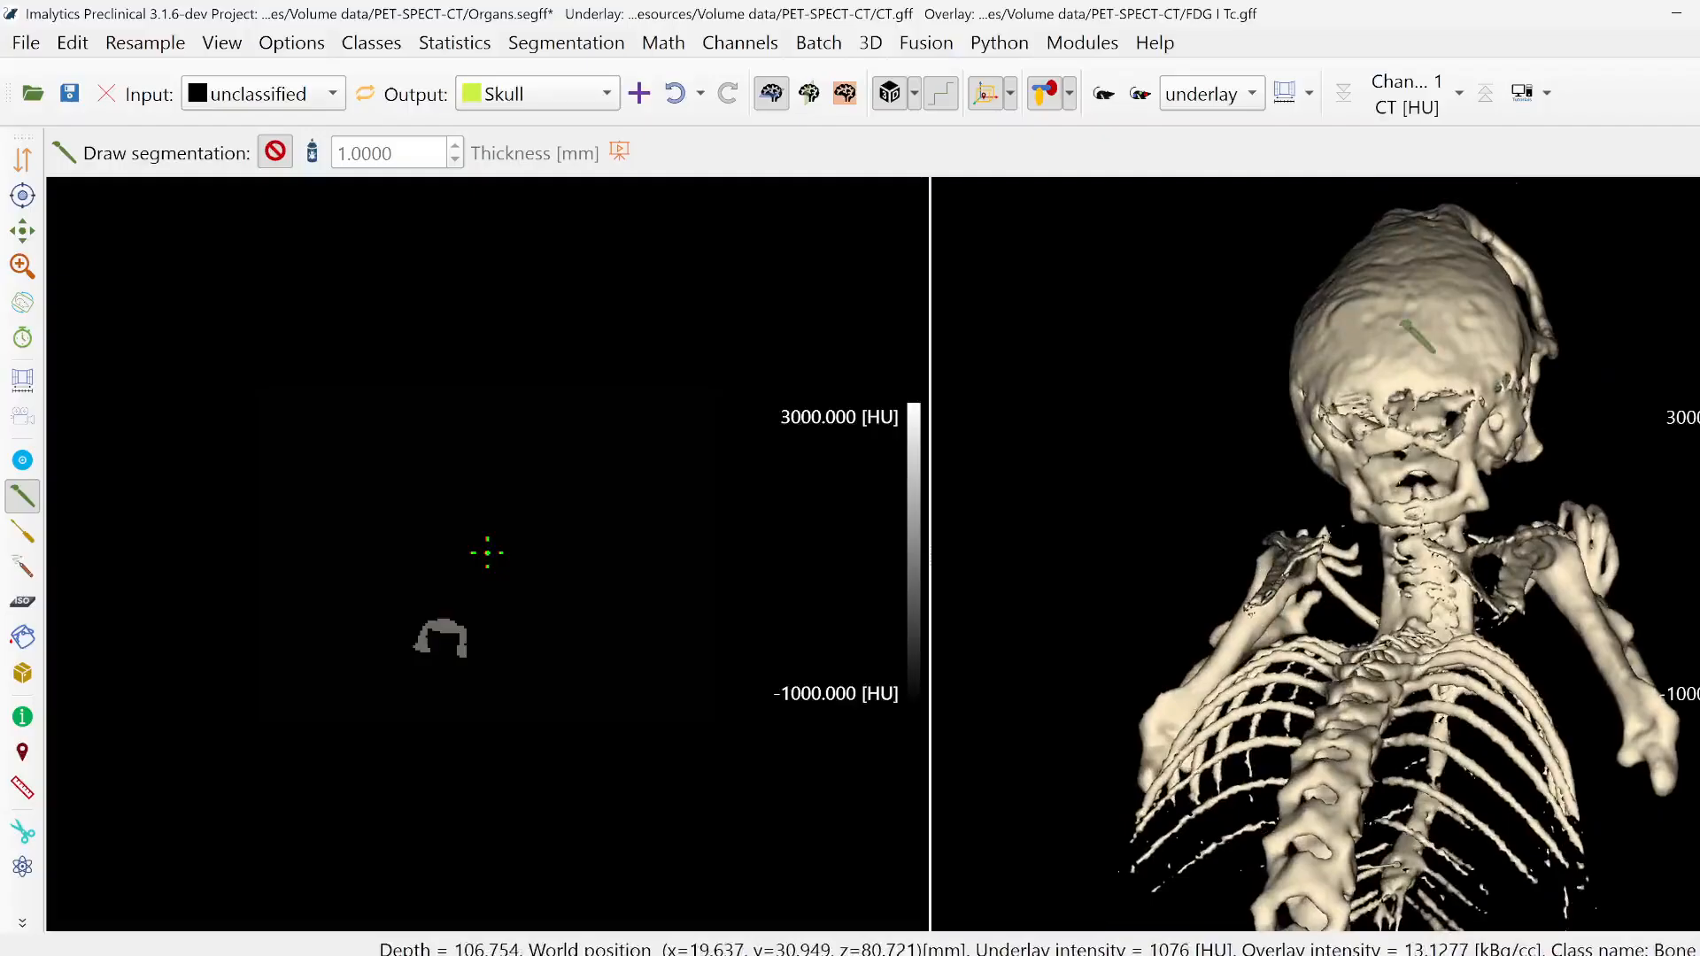
pyautogui.rightClick(1400, 326)
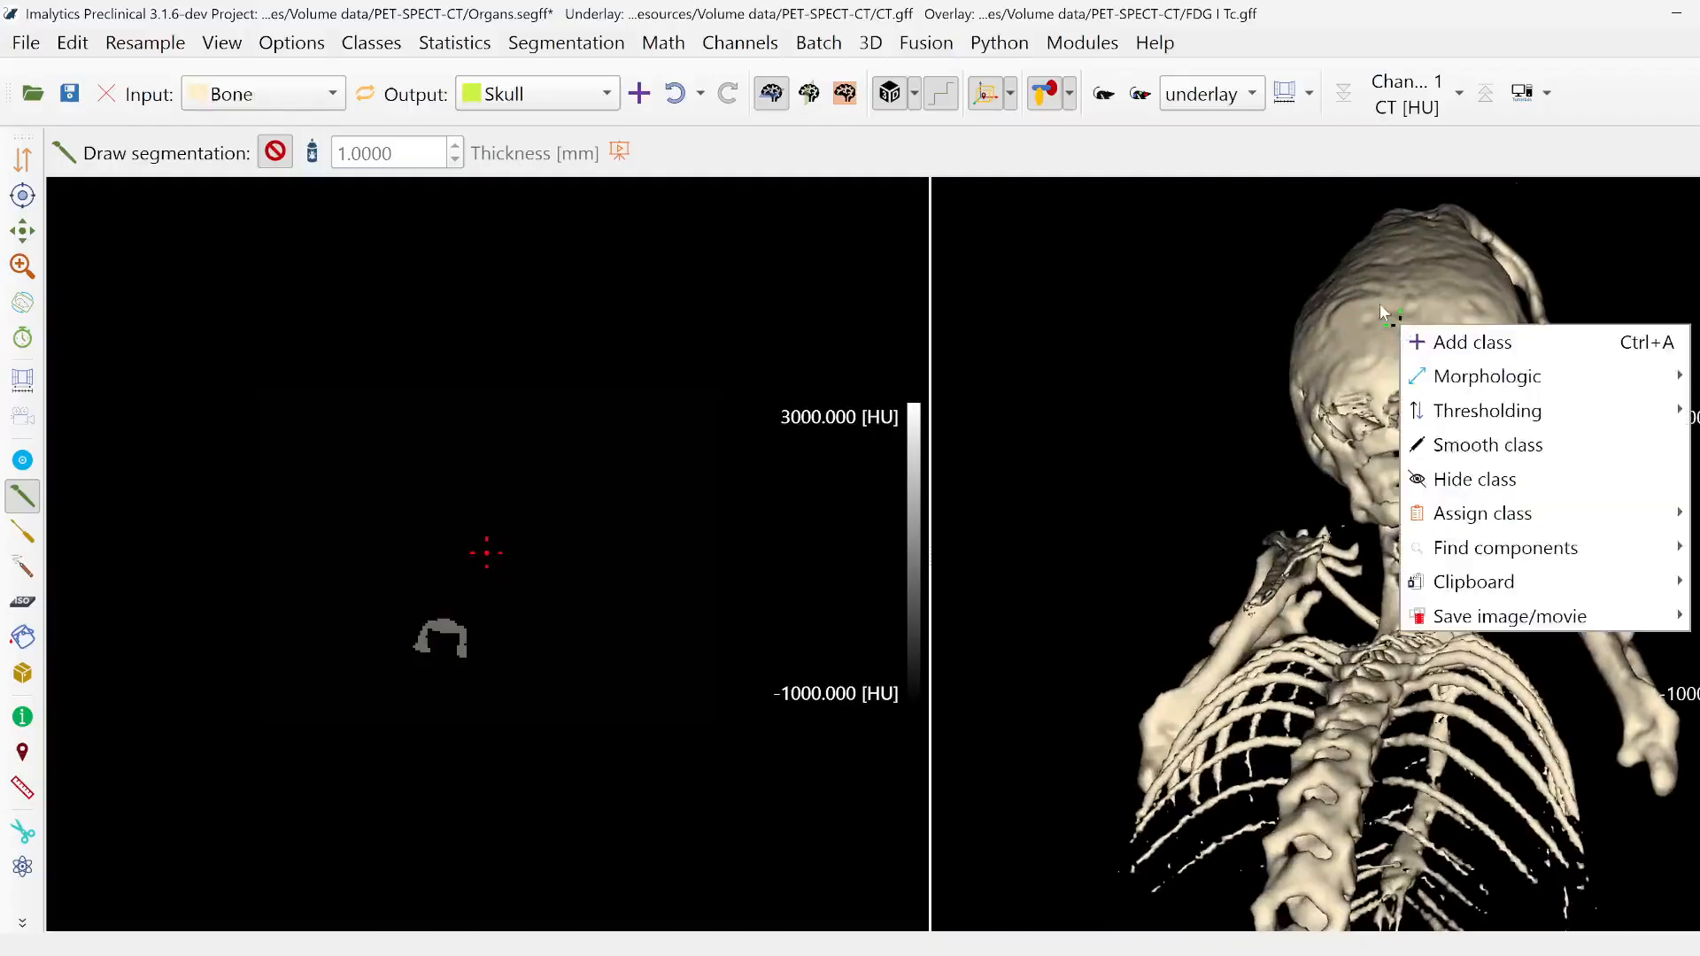
pyautogui.press('Escape')
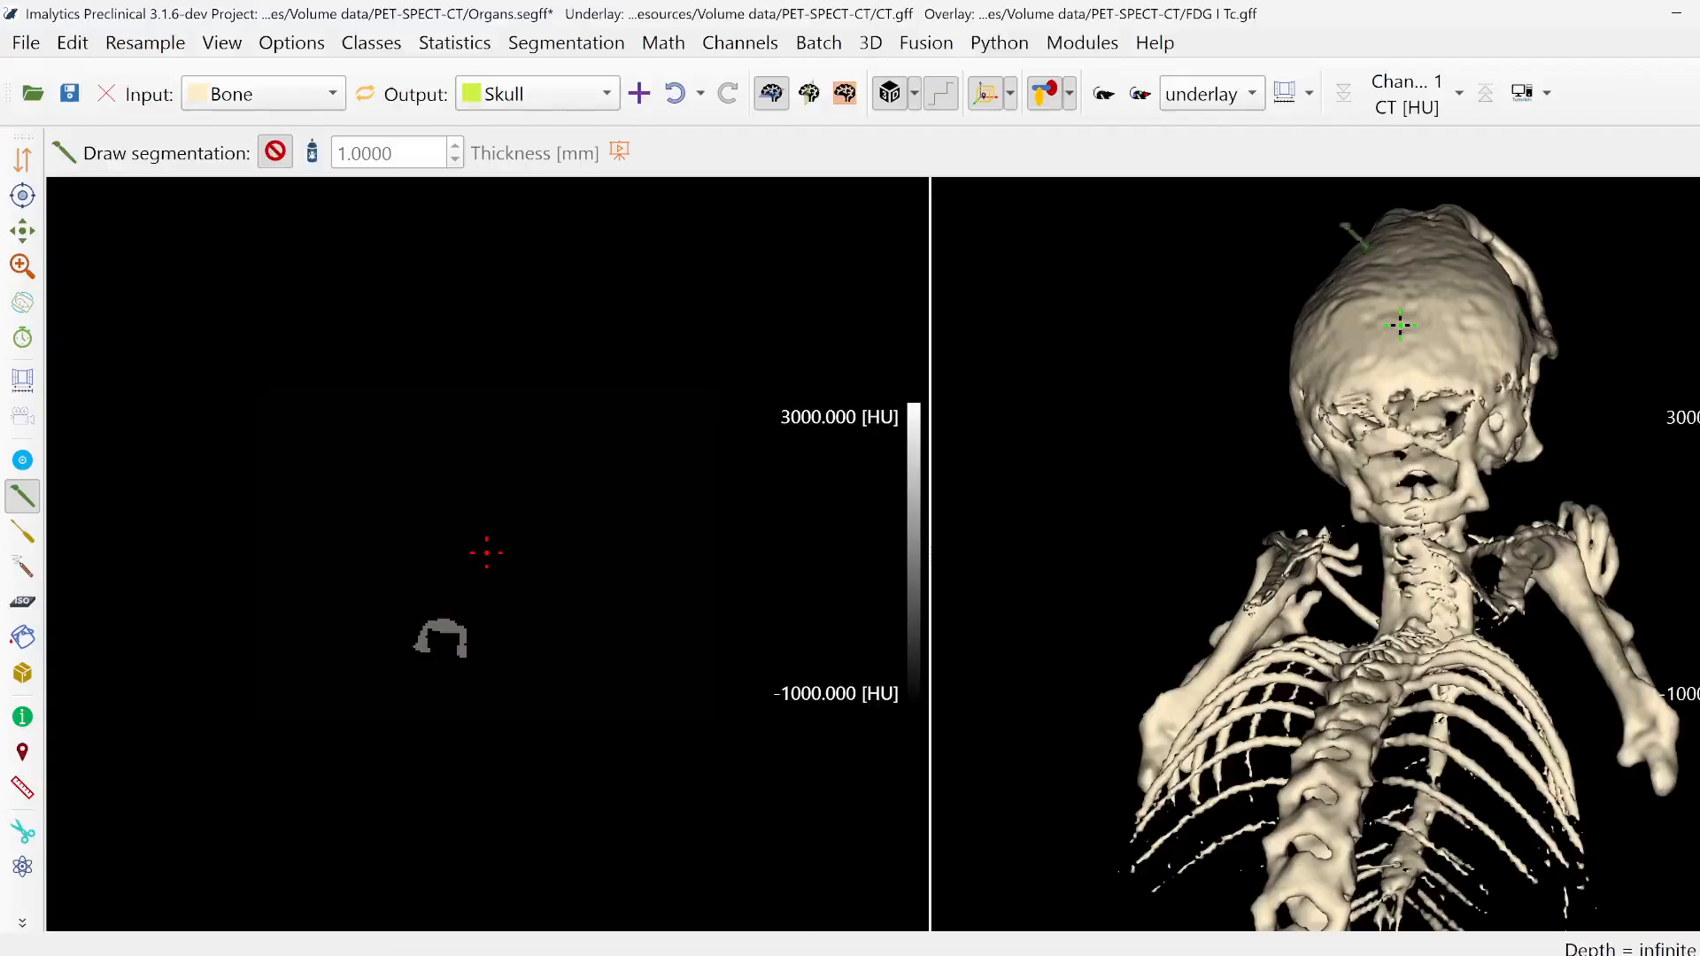
pyautogui.moveTo(1324, 219)
pyautogui.mouseDown()
pyautogui.moveTo(1466, 199)
pyautogui.moveTo(1572, 257)
pyautogui.moveTo(1585, 356)
pyautogui.moveTo(1570, 454)
pyautogui.moveTo(1536, 496)
pyautogui.moveTo(1342, 532)
pyautogui.moveTo(1262, 478)
pyautogui.moveTo(1311, 230)
pyautogui.mouseUp()
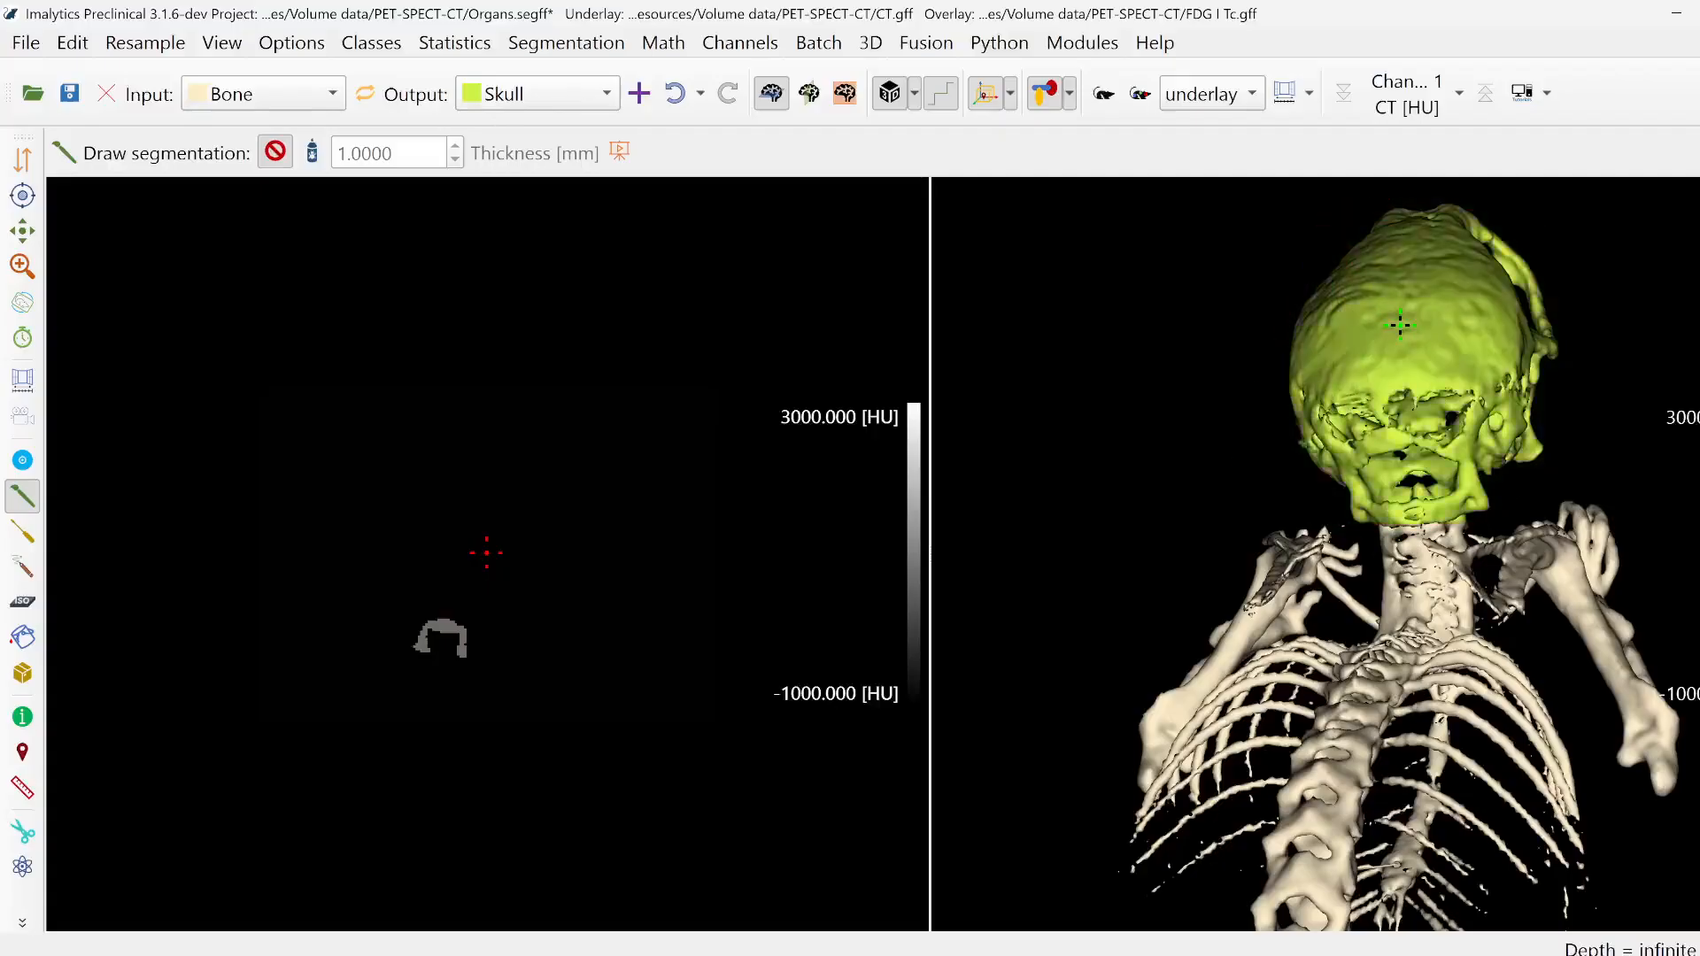
# - Swap the input and output classes and outline the vertebra at the skull base to reassign it from Skull to Bone
pyautogui.moveTo(1400, 325); pyautogui.dragTo(1098, 328, button='middle')
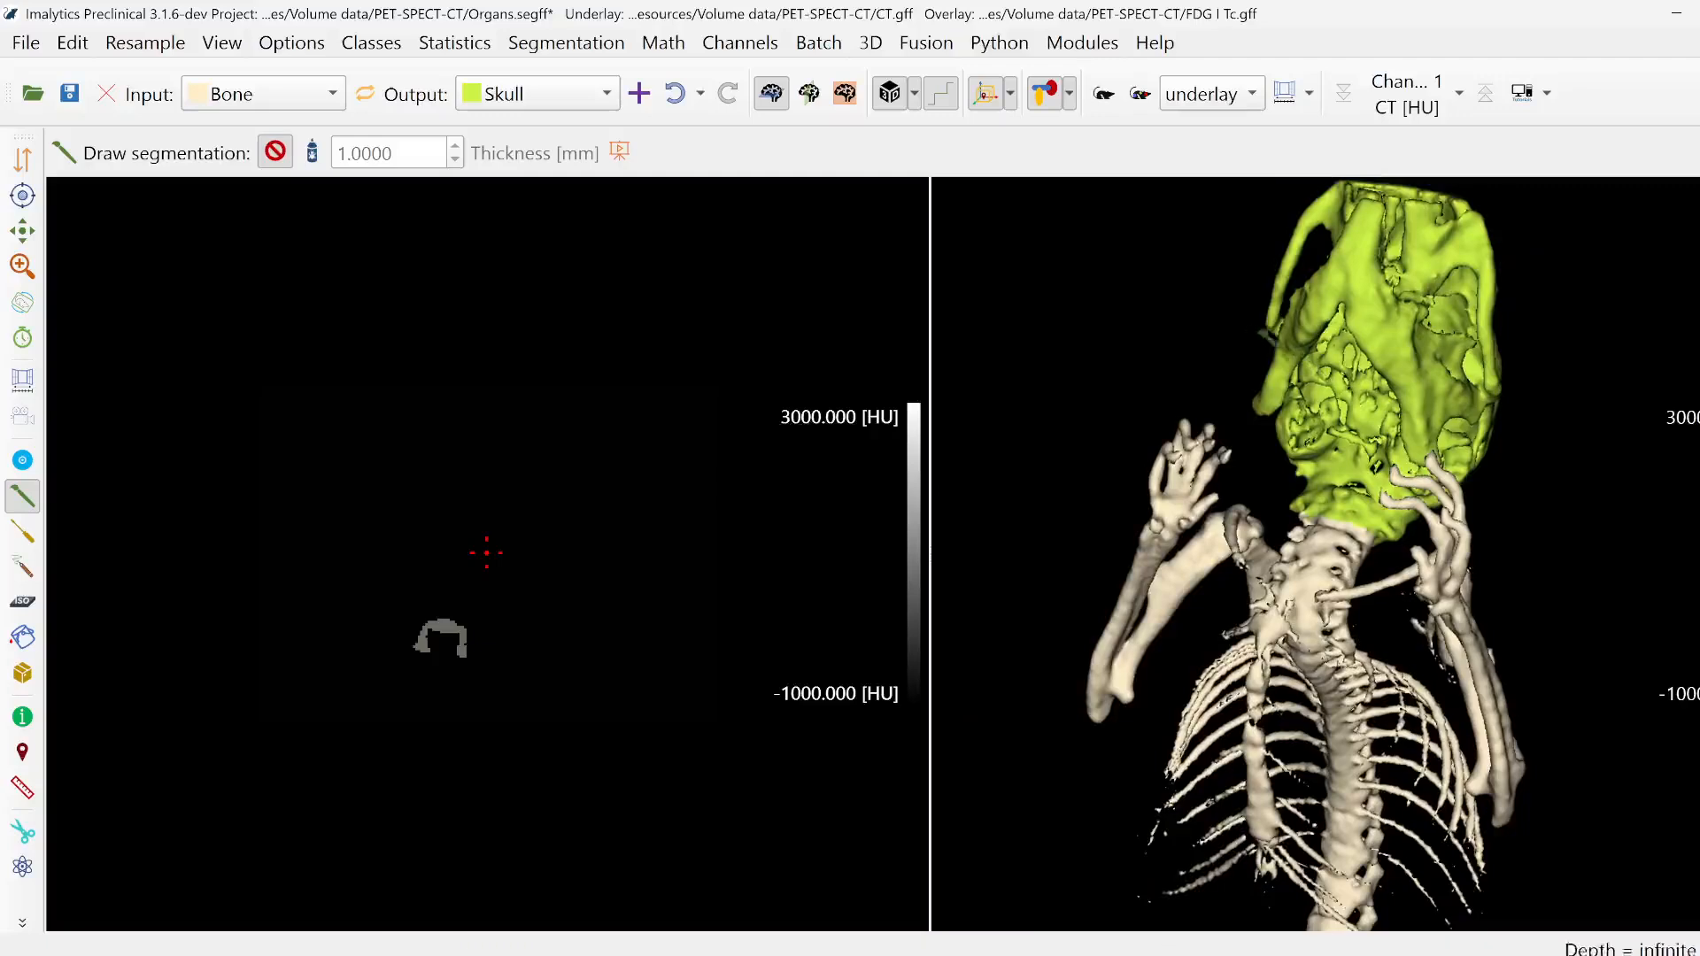
pyautogui.moveTo(1479, 682); pyautogui.dragTo(1323, 551, button='middle')
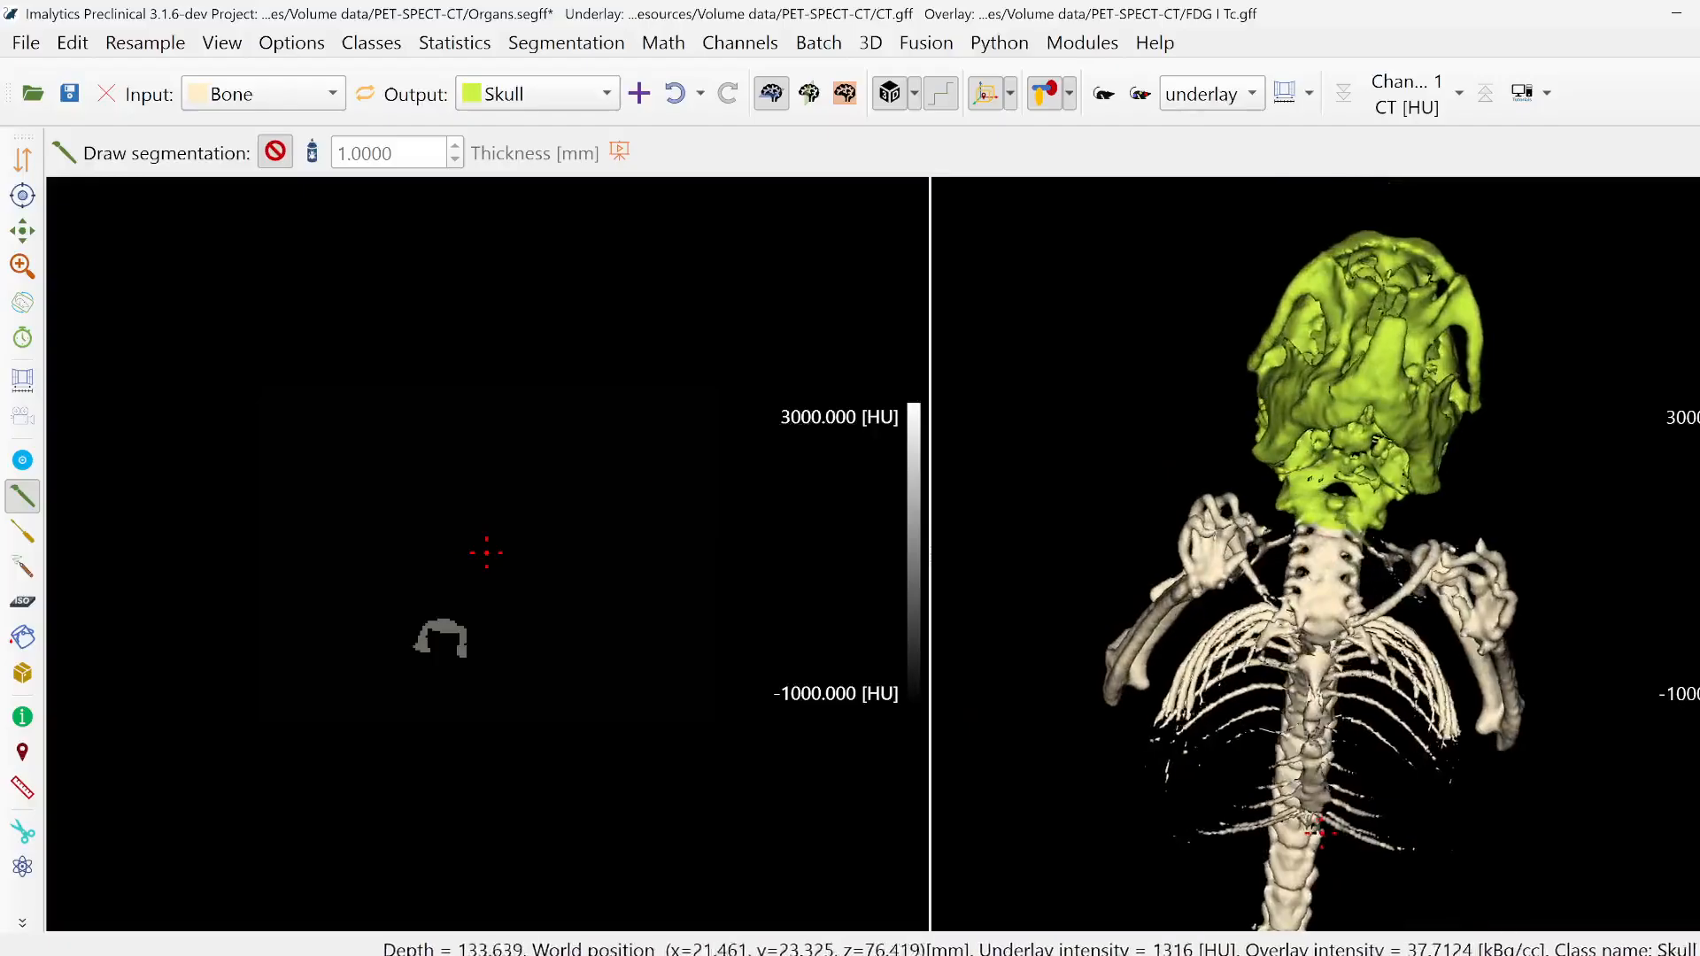
pyautogui.middleClick(1334, 516)
pyautogui.scroll(1, 1334, 515)
pyautogui.scroll(2, 1333, 516)
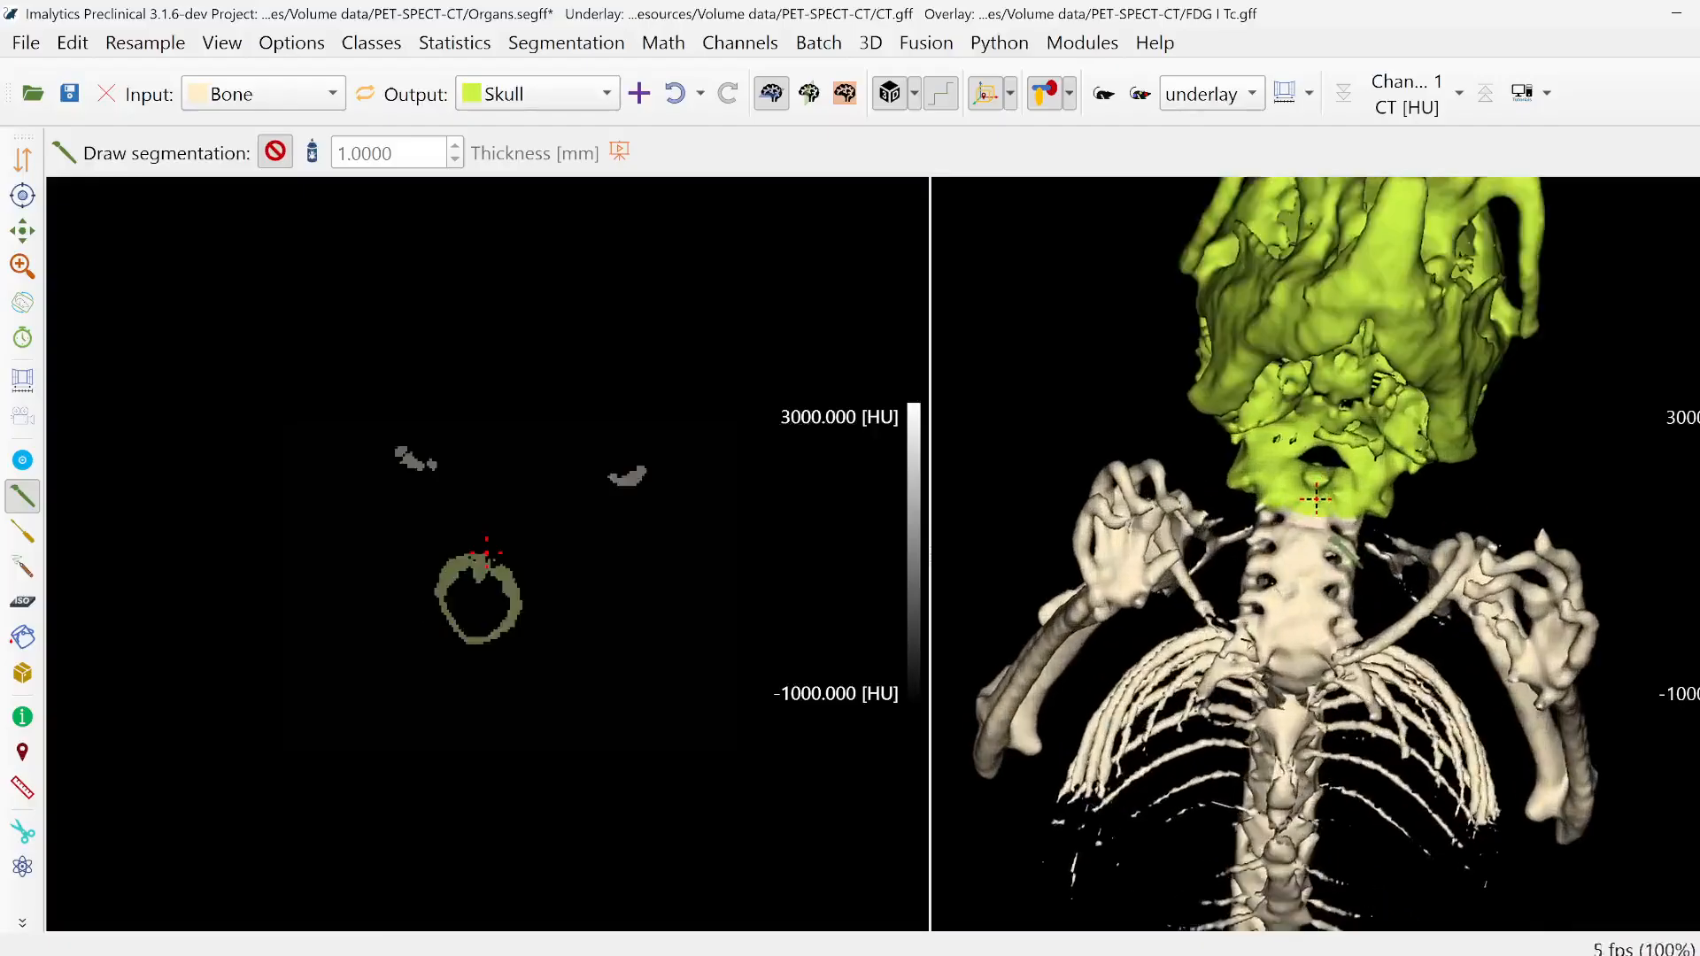
pyautogui.click(365, 95)
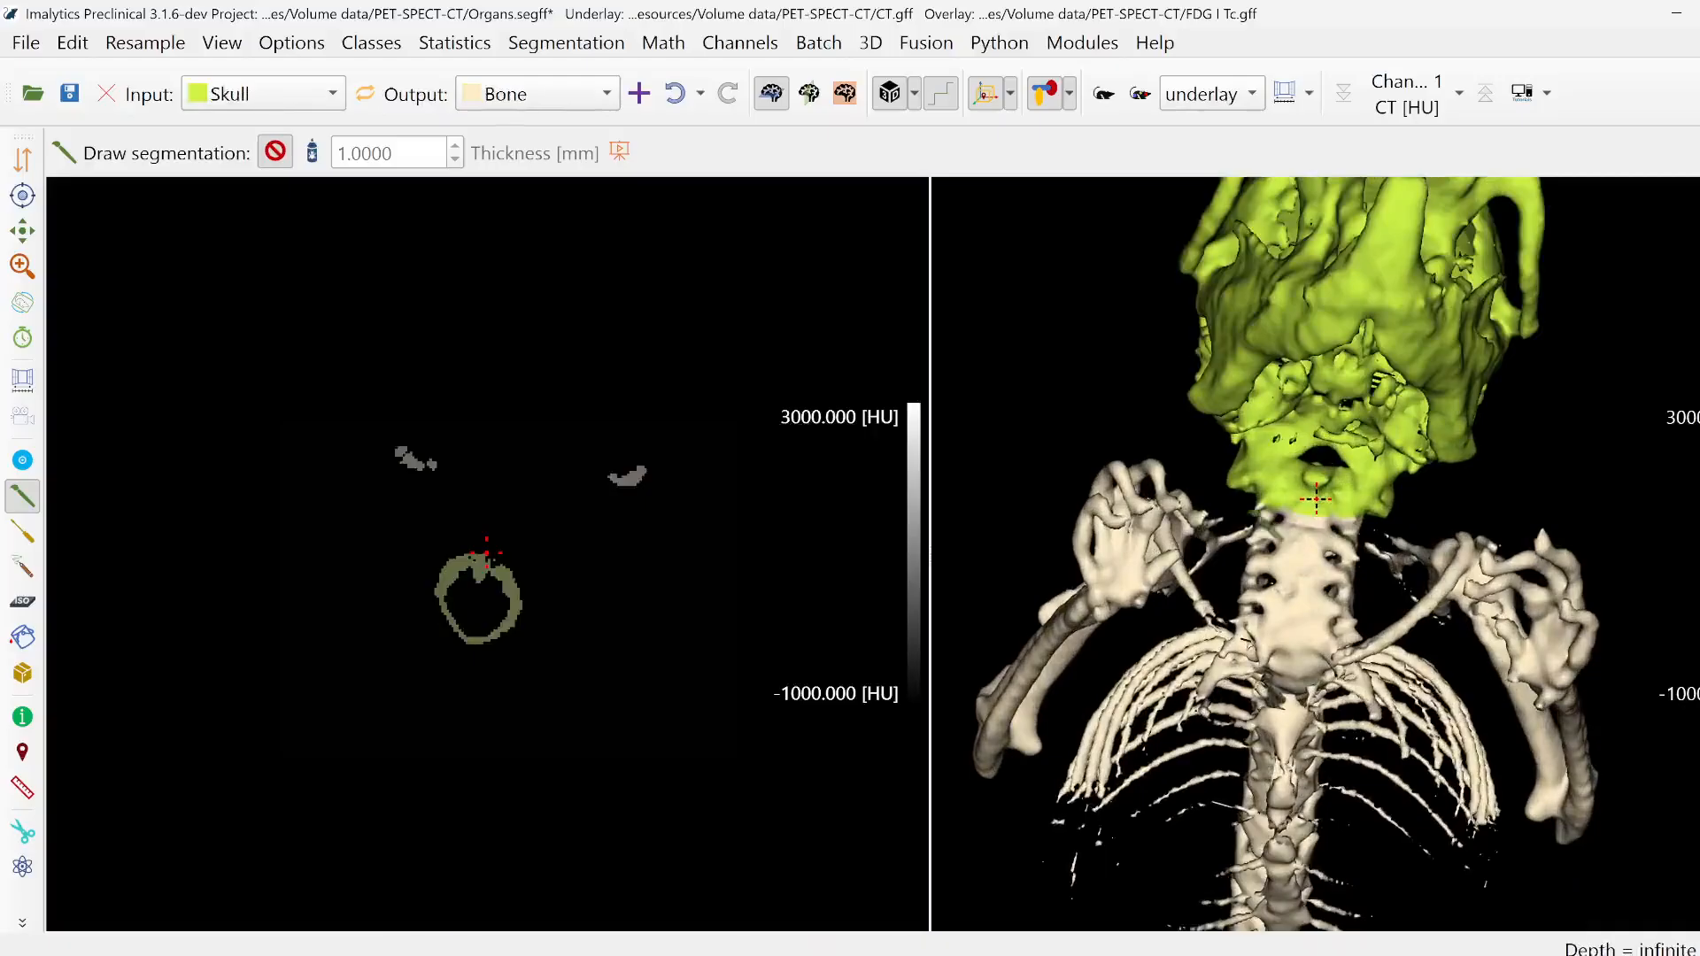
pyautogui.moveTo(1252, 523)
pyautogui.mouseDown()
pyautogui.moveTo(1280, 485)
pyautogui.moveTo(1333, 464)
pyautogui.moveTo(1289, 505)
pyautogui.mouseUp()
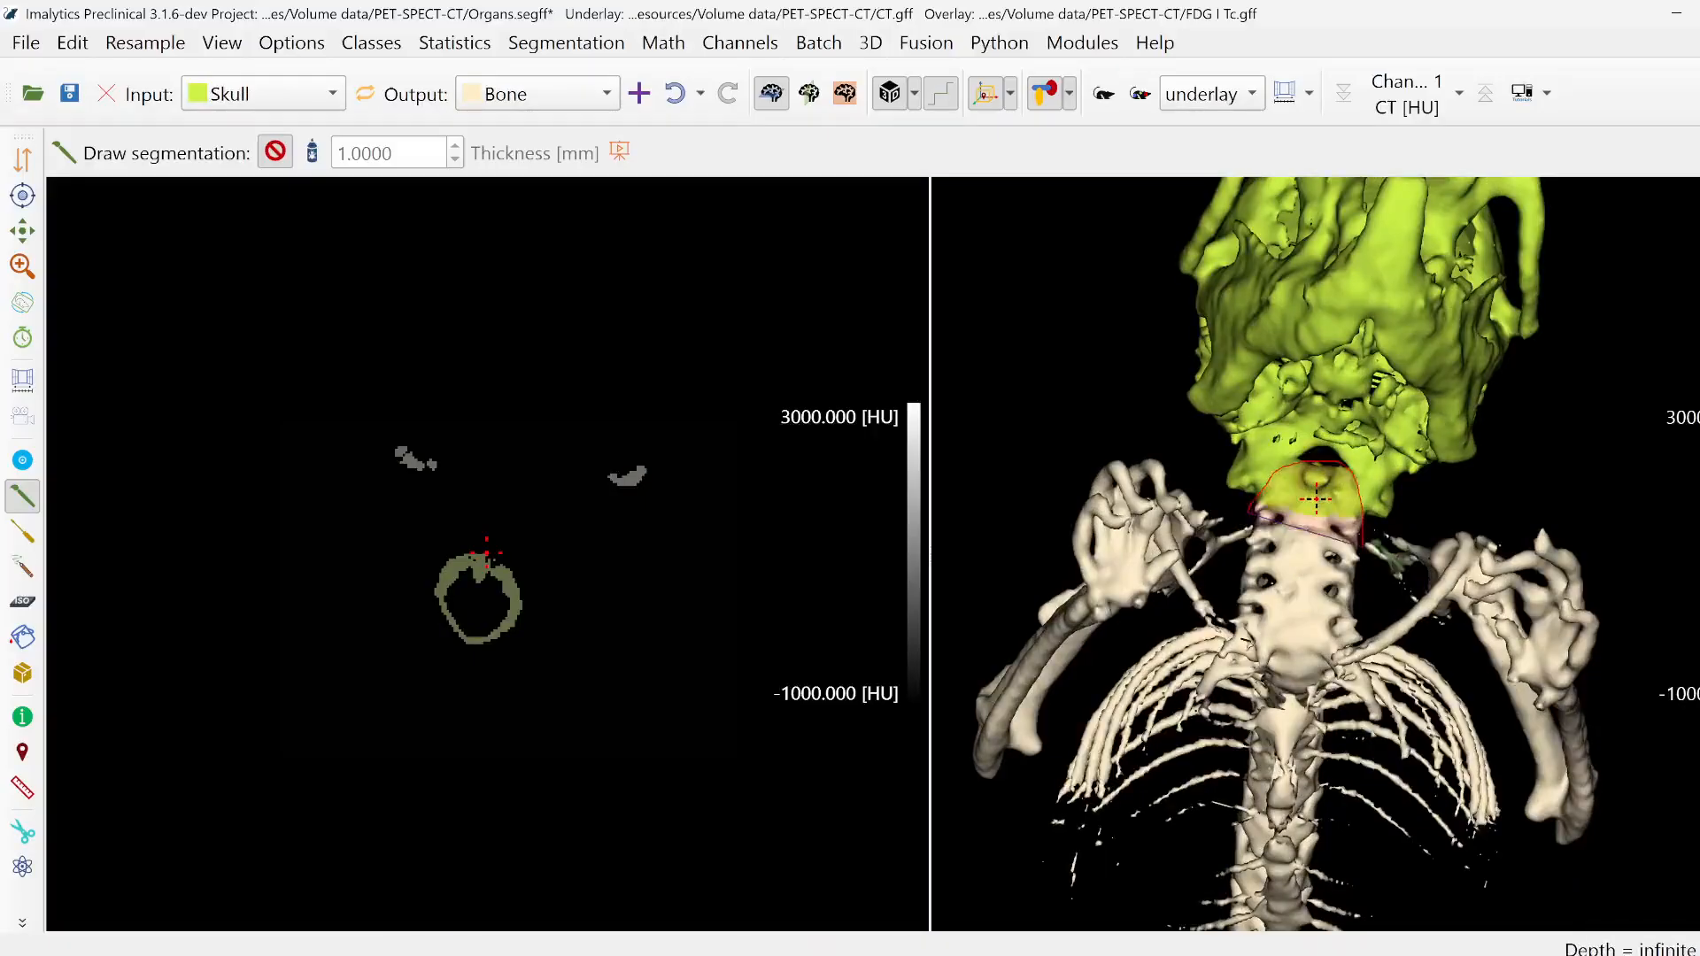
# - Add a new class named ArmRight
pyautogui.moveTo(1337, 584); pyautogui.dragTo(1339, 465, button='middle')
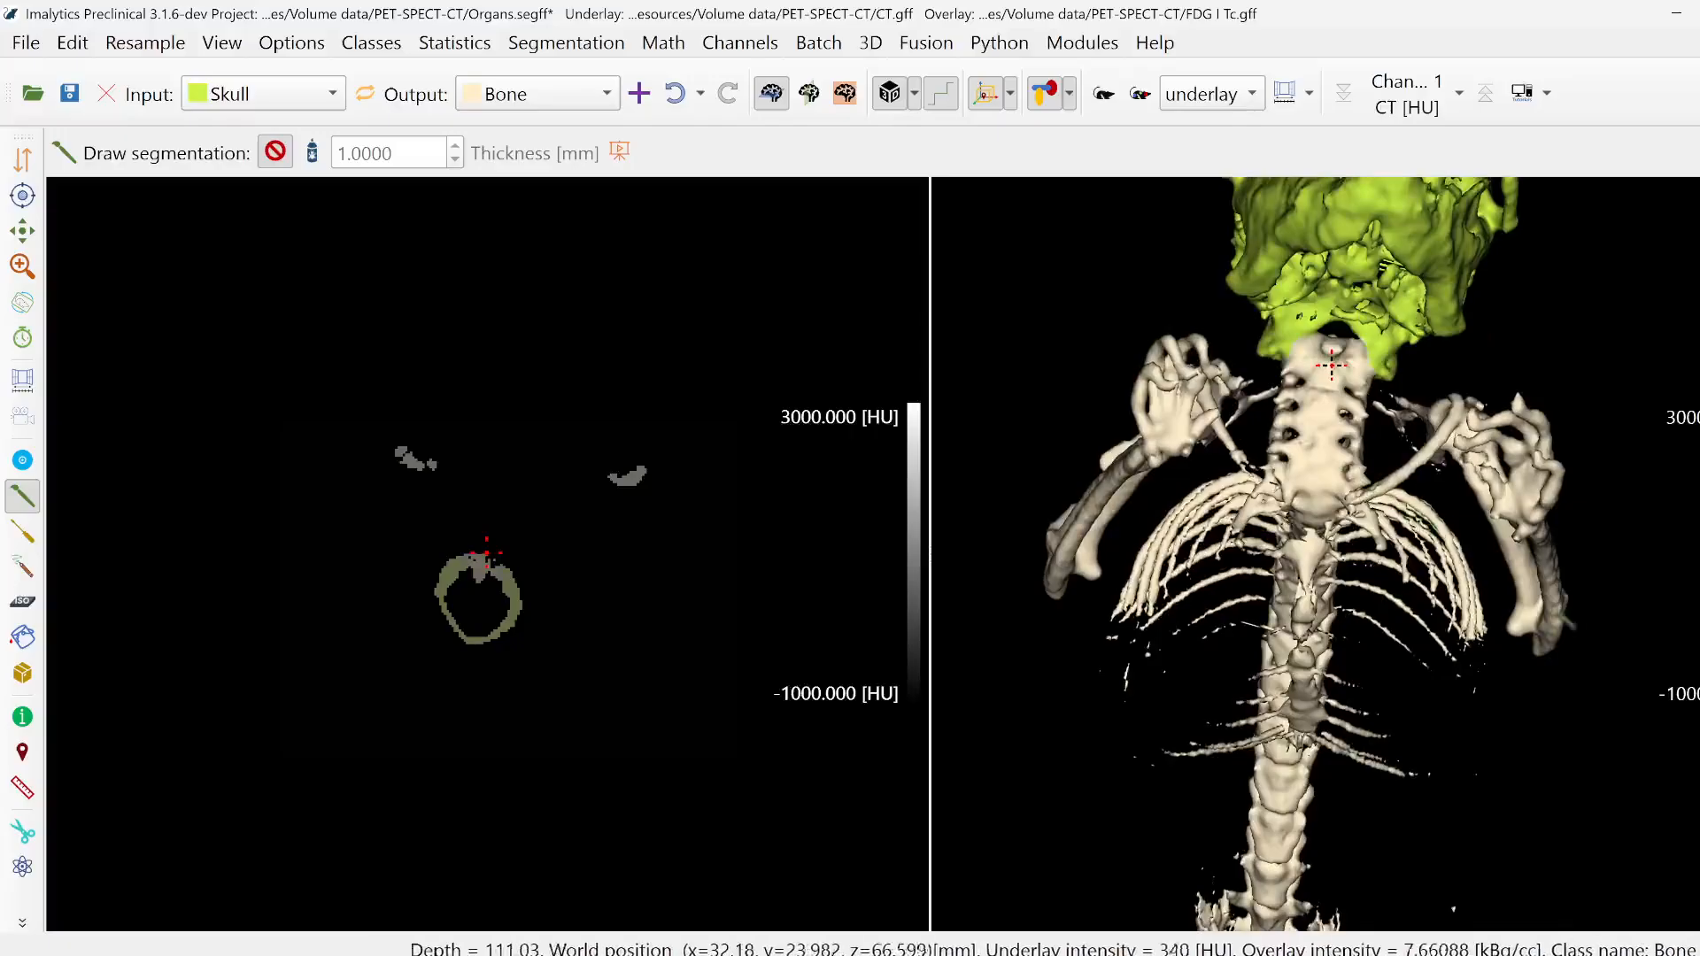
pyautogui.moveTo(1215, 303); pyautogui.dragTo(1477, 346)
pyautogui.moveTo(1496, 580); pyautogui.dragTo(1495, 539, button='right')
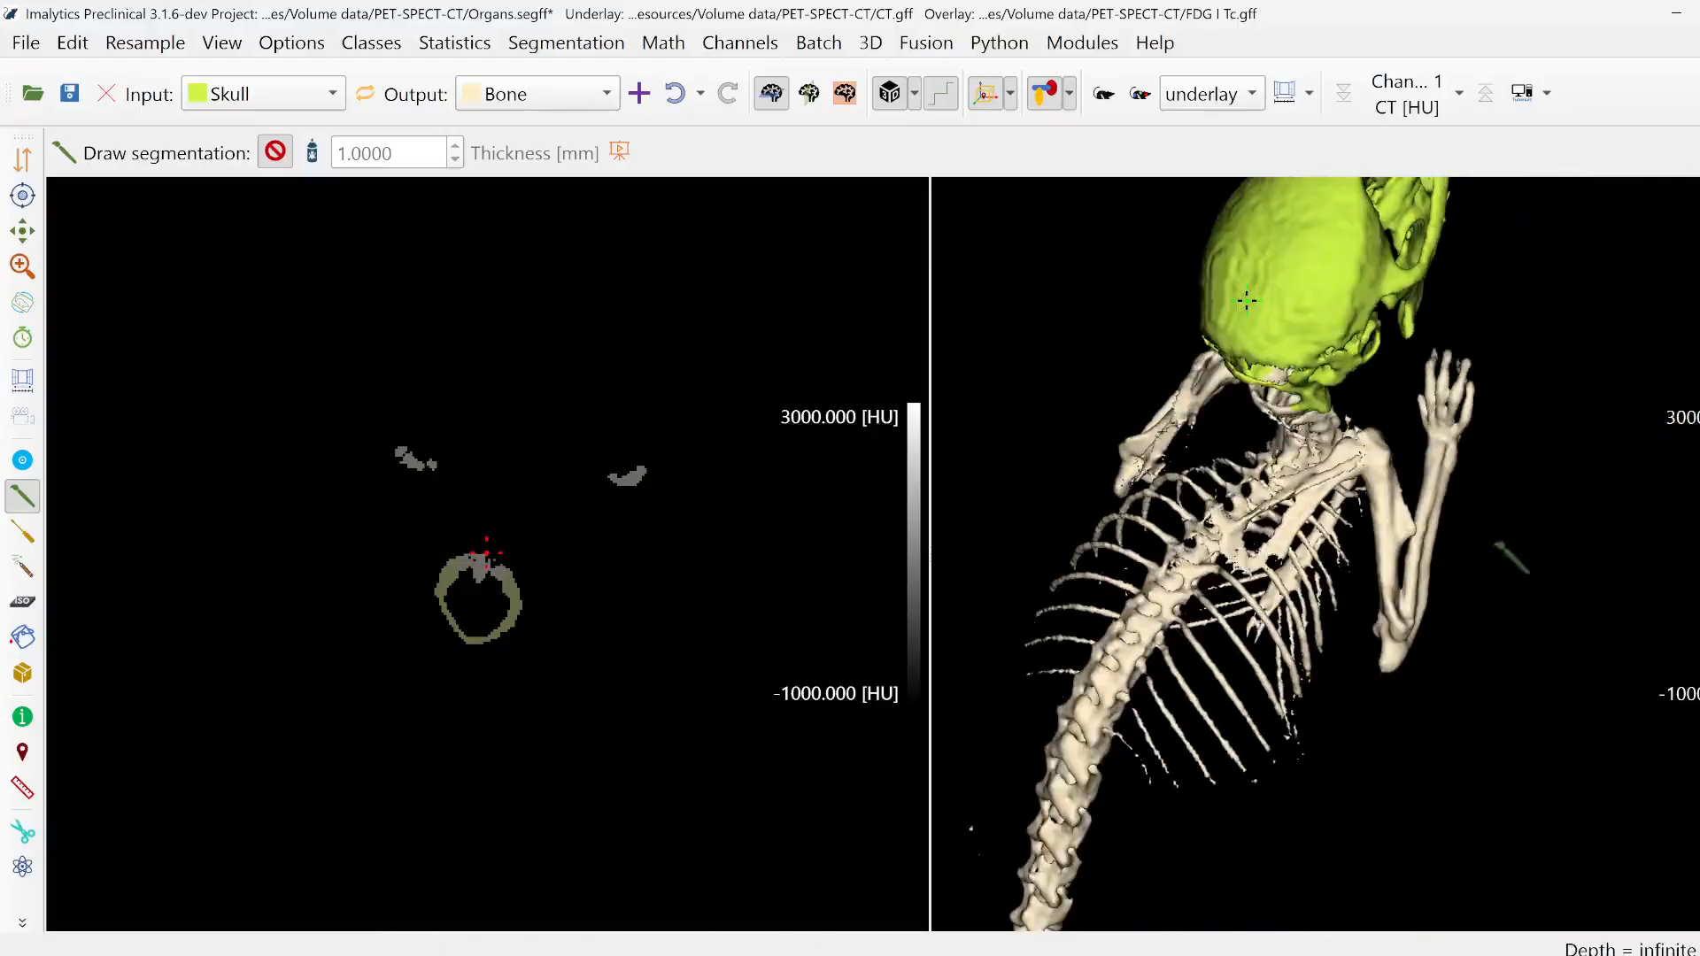
pyautogui.rightClick(1485, 529)
pyautogui.click(1505, 543)
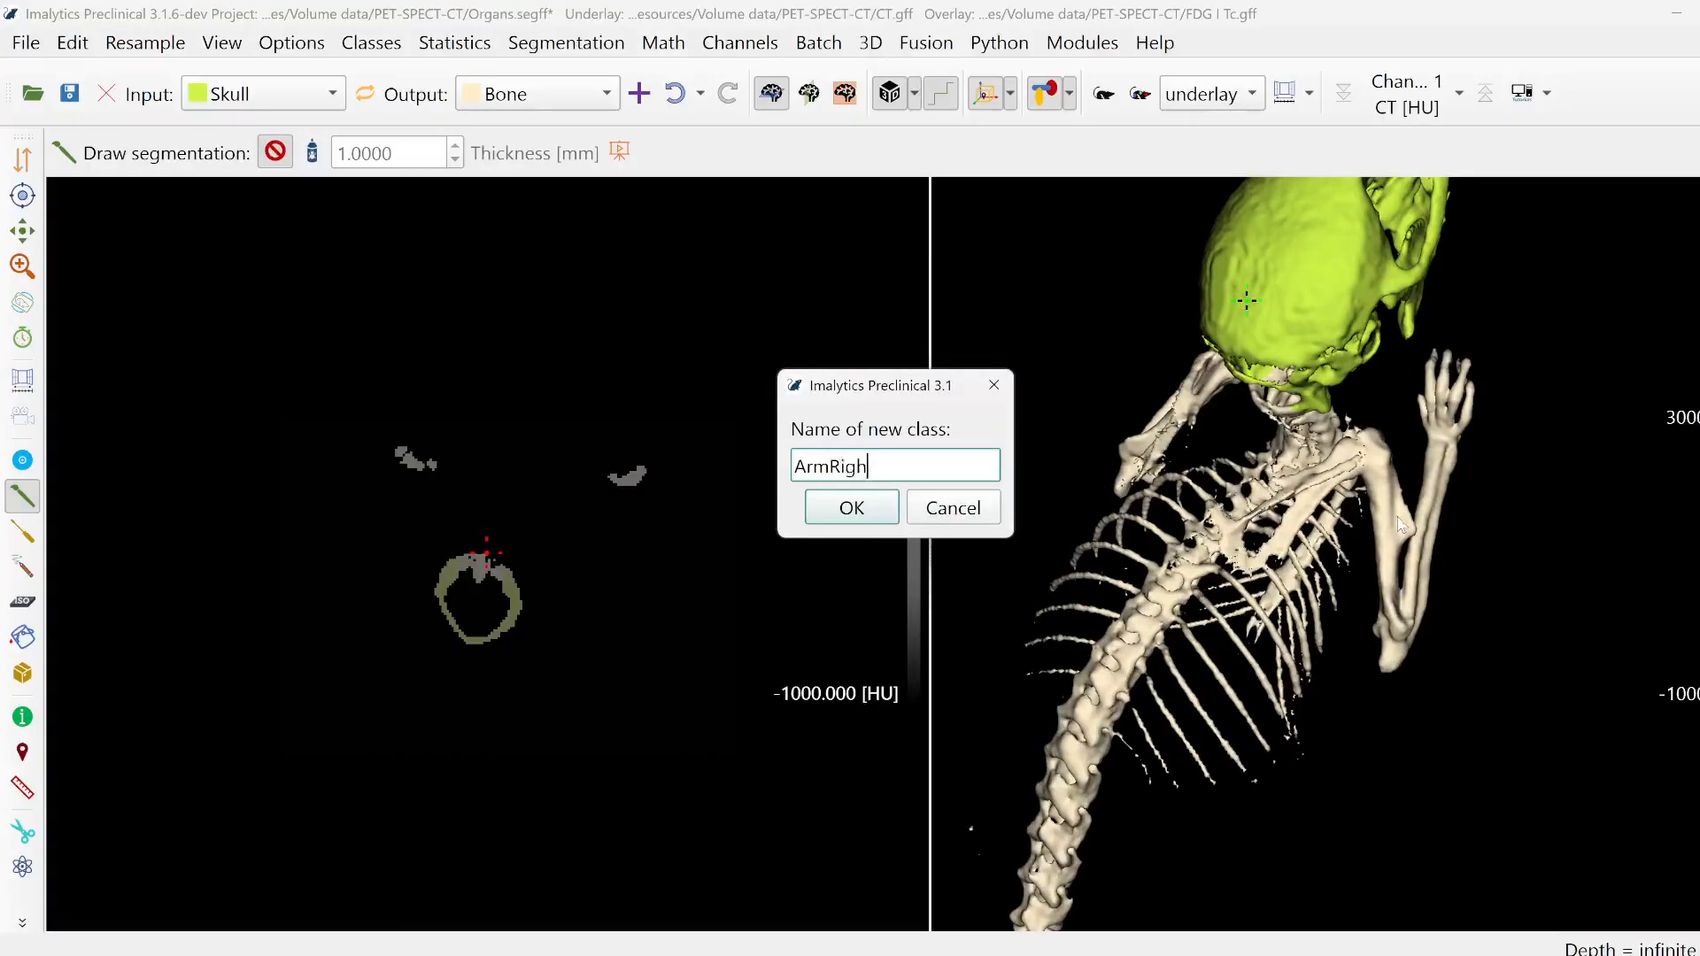
pyautogui.press('Return')
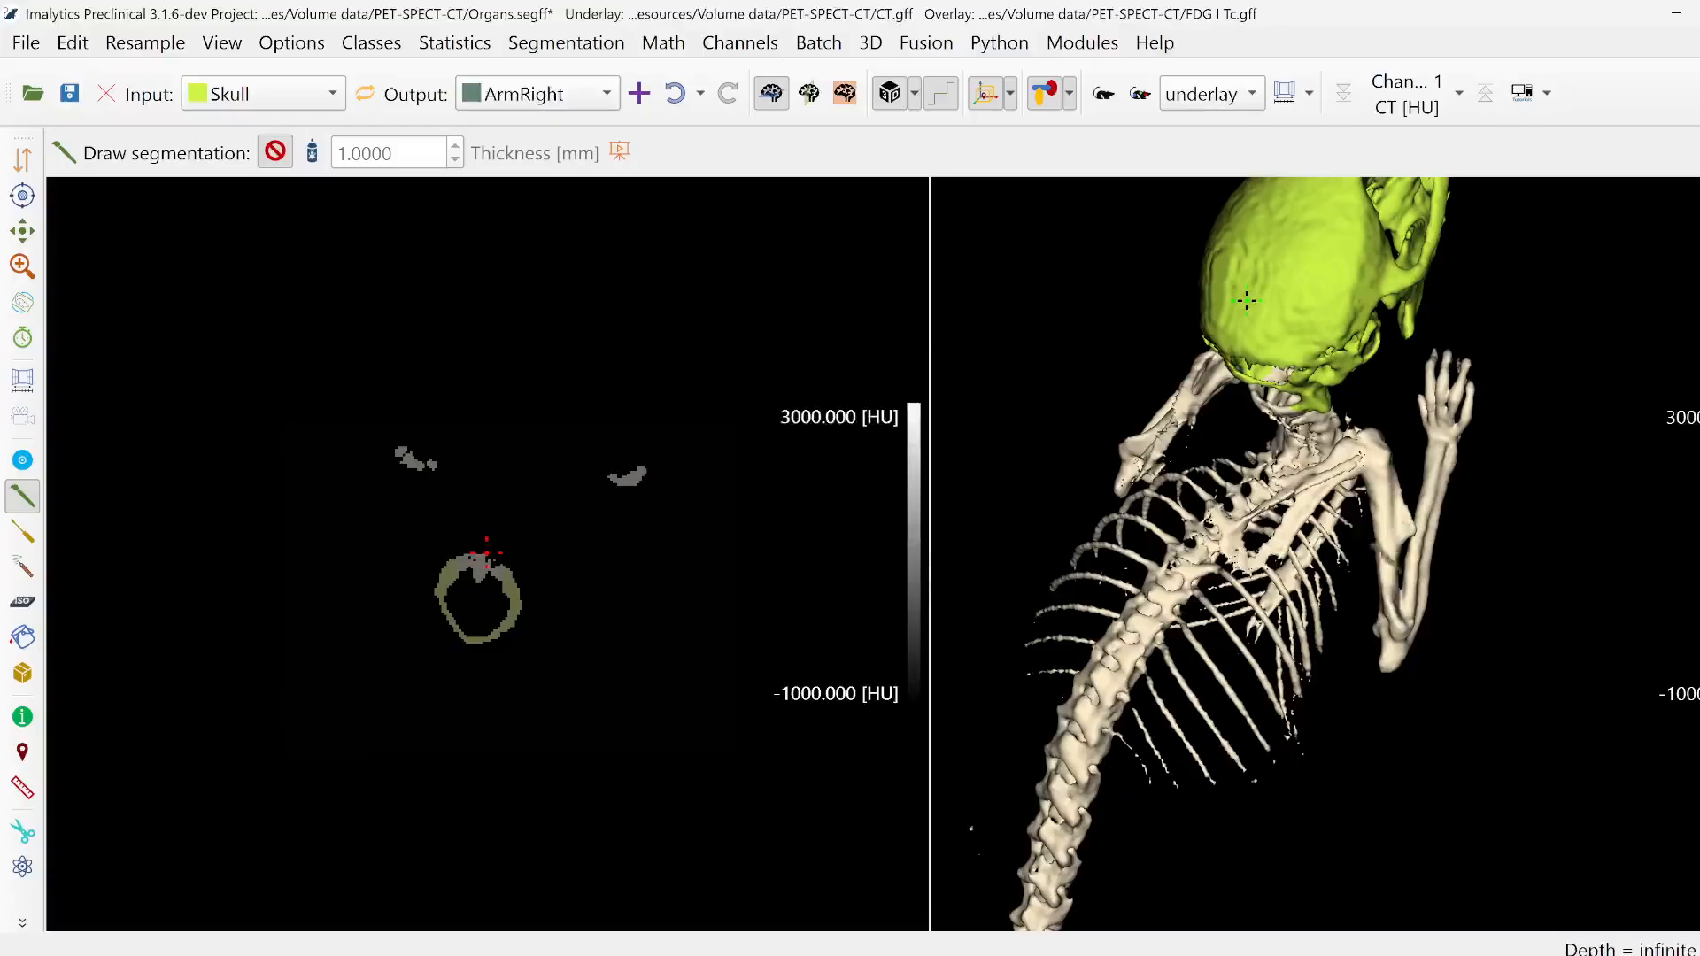
# - With Bone as input class, assign the right arm to ArmRight using Fill region class in Unlimited mode
pyautogui.moveTo(1368, 584); pyautogui.dragTo(1531, 631)
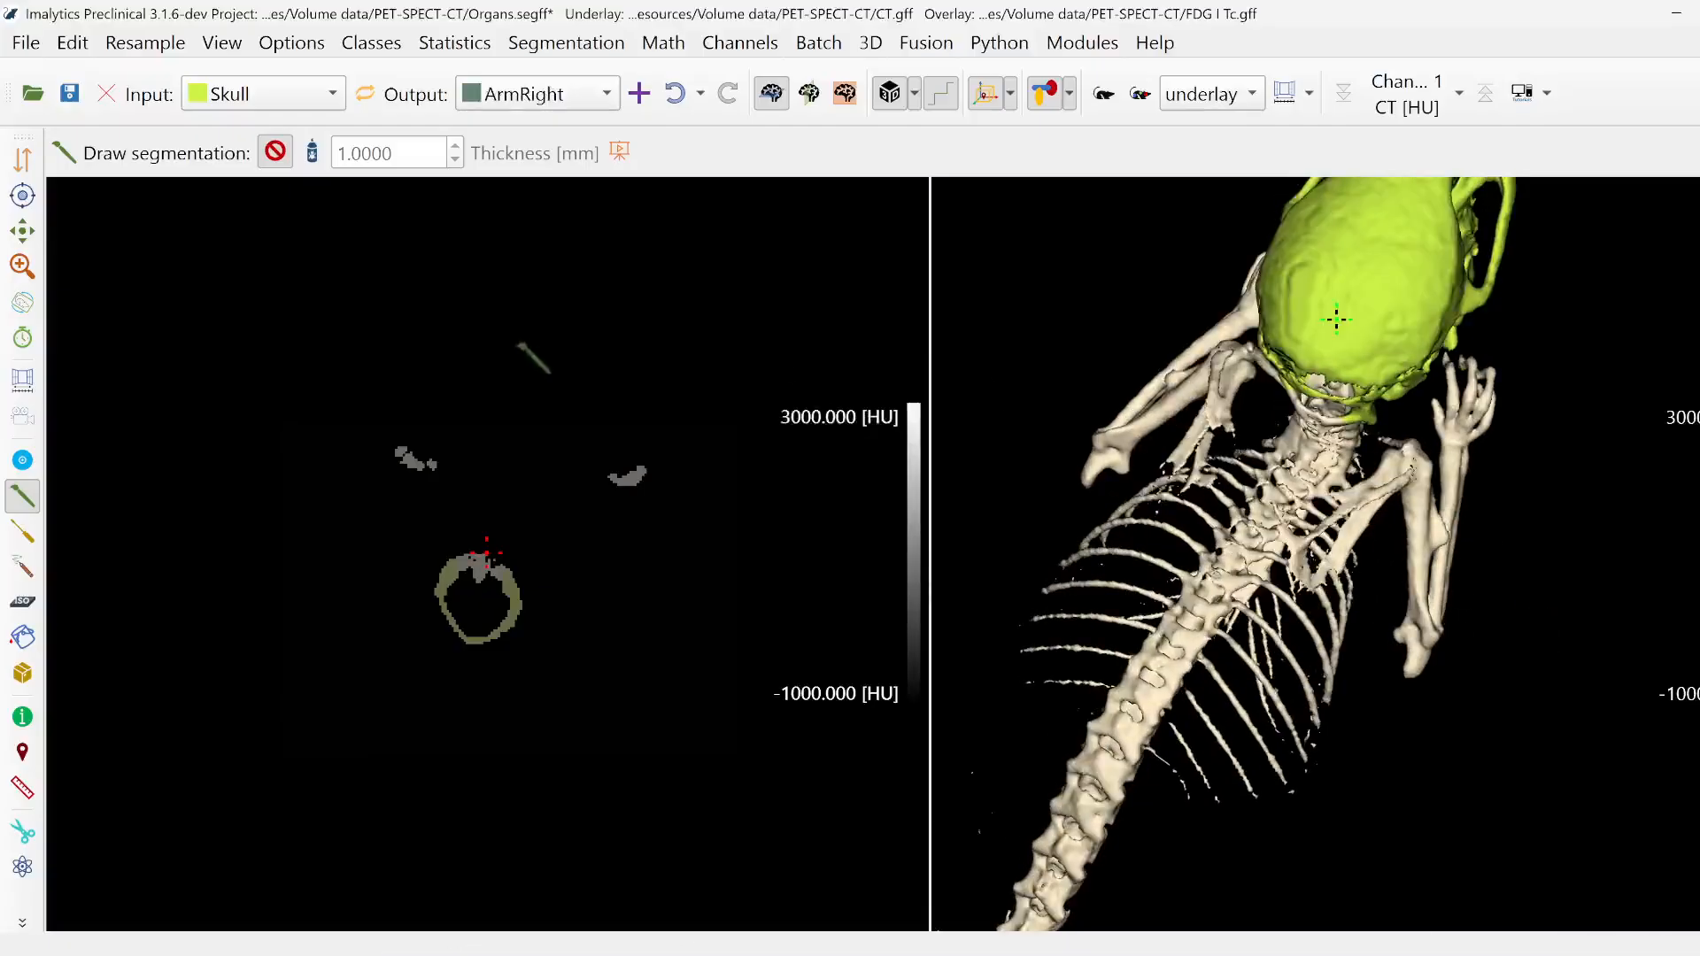
pyautogui.click(22, 637)
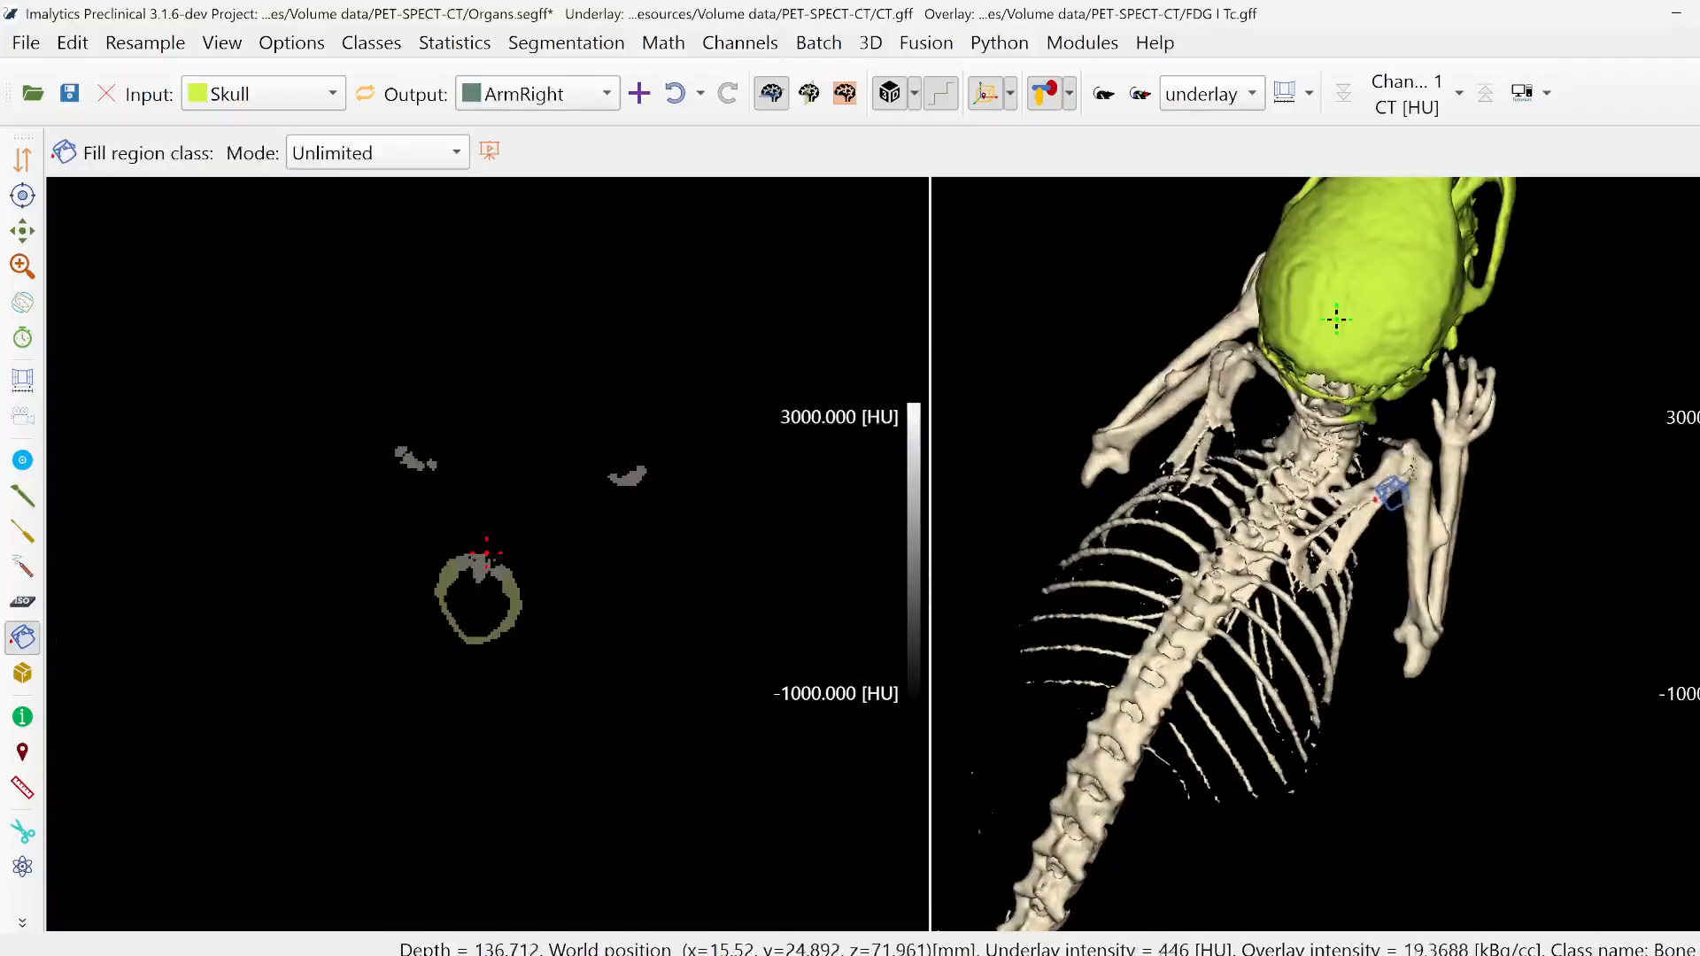
pyautogui.rightClick(1370, 499)
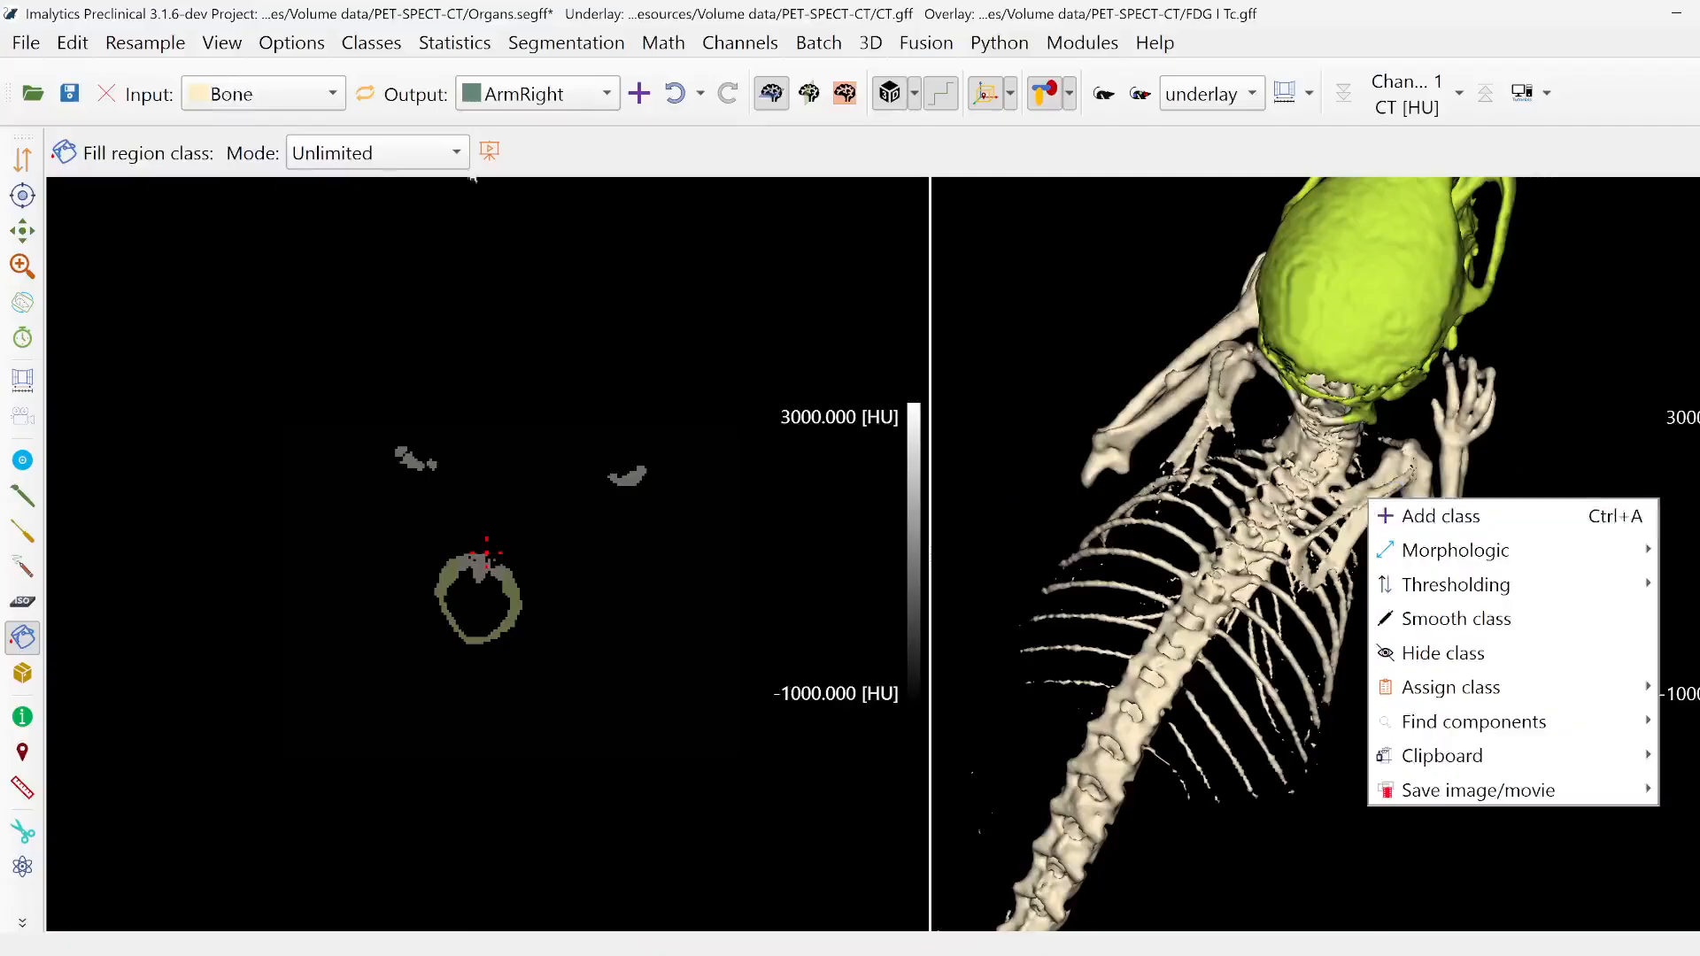
pyautogui.click(1575, 417)
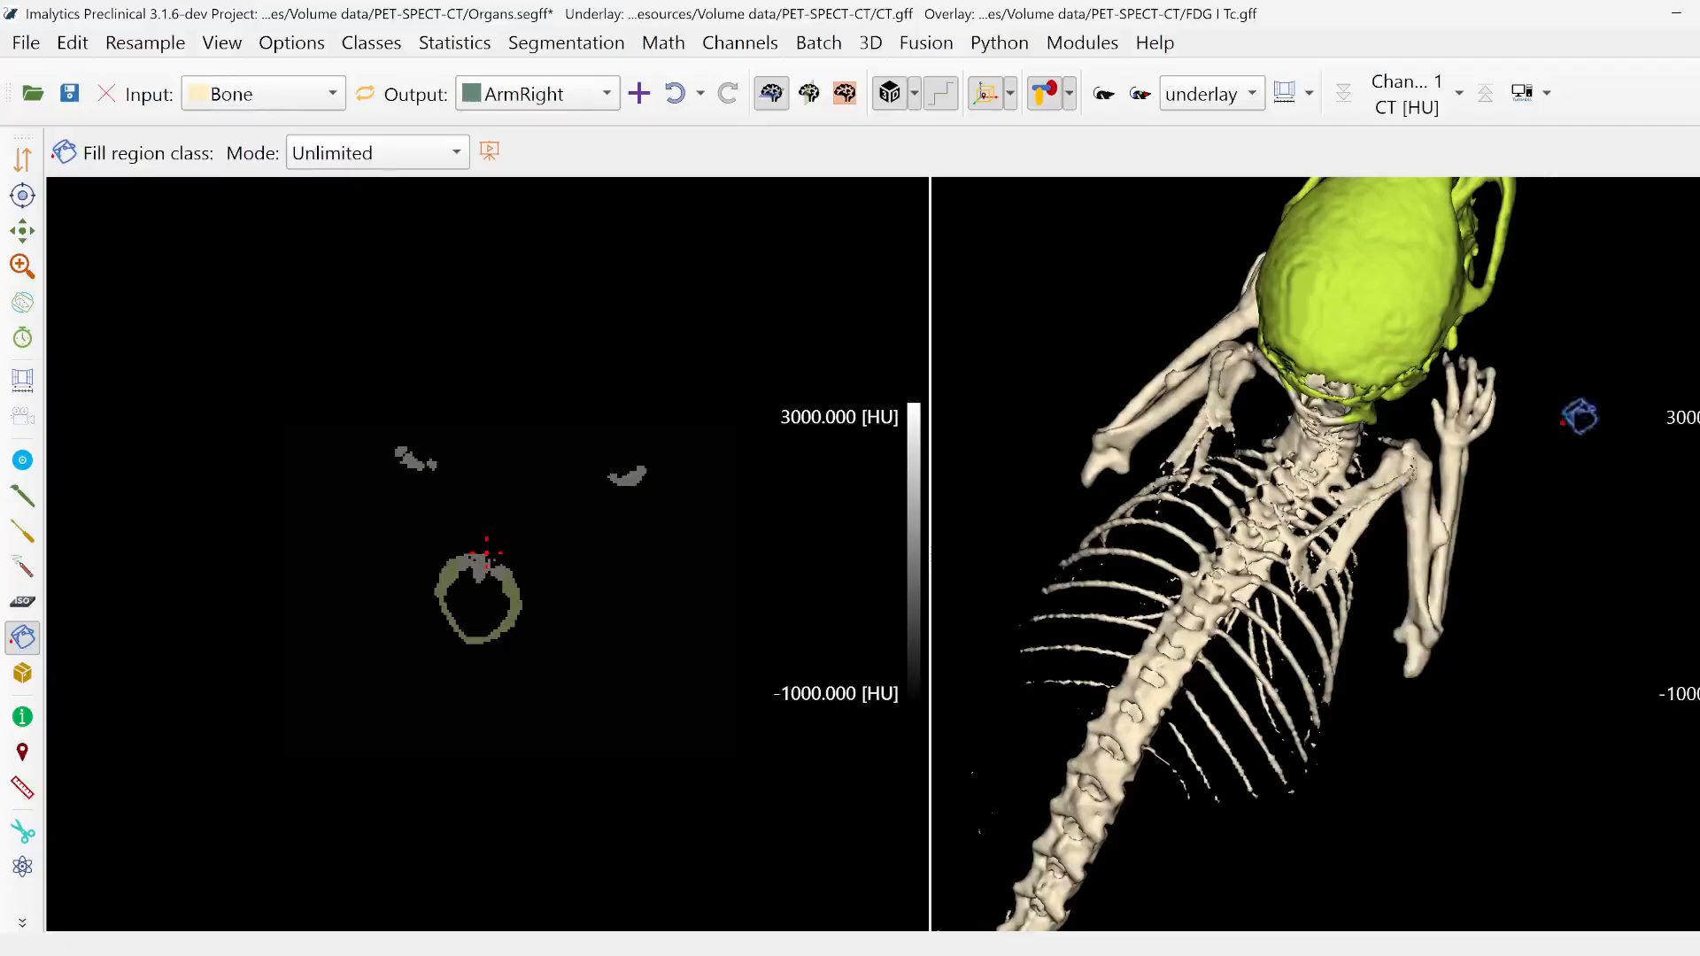
pyautogui.click(1475, 423)
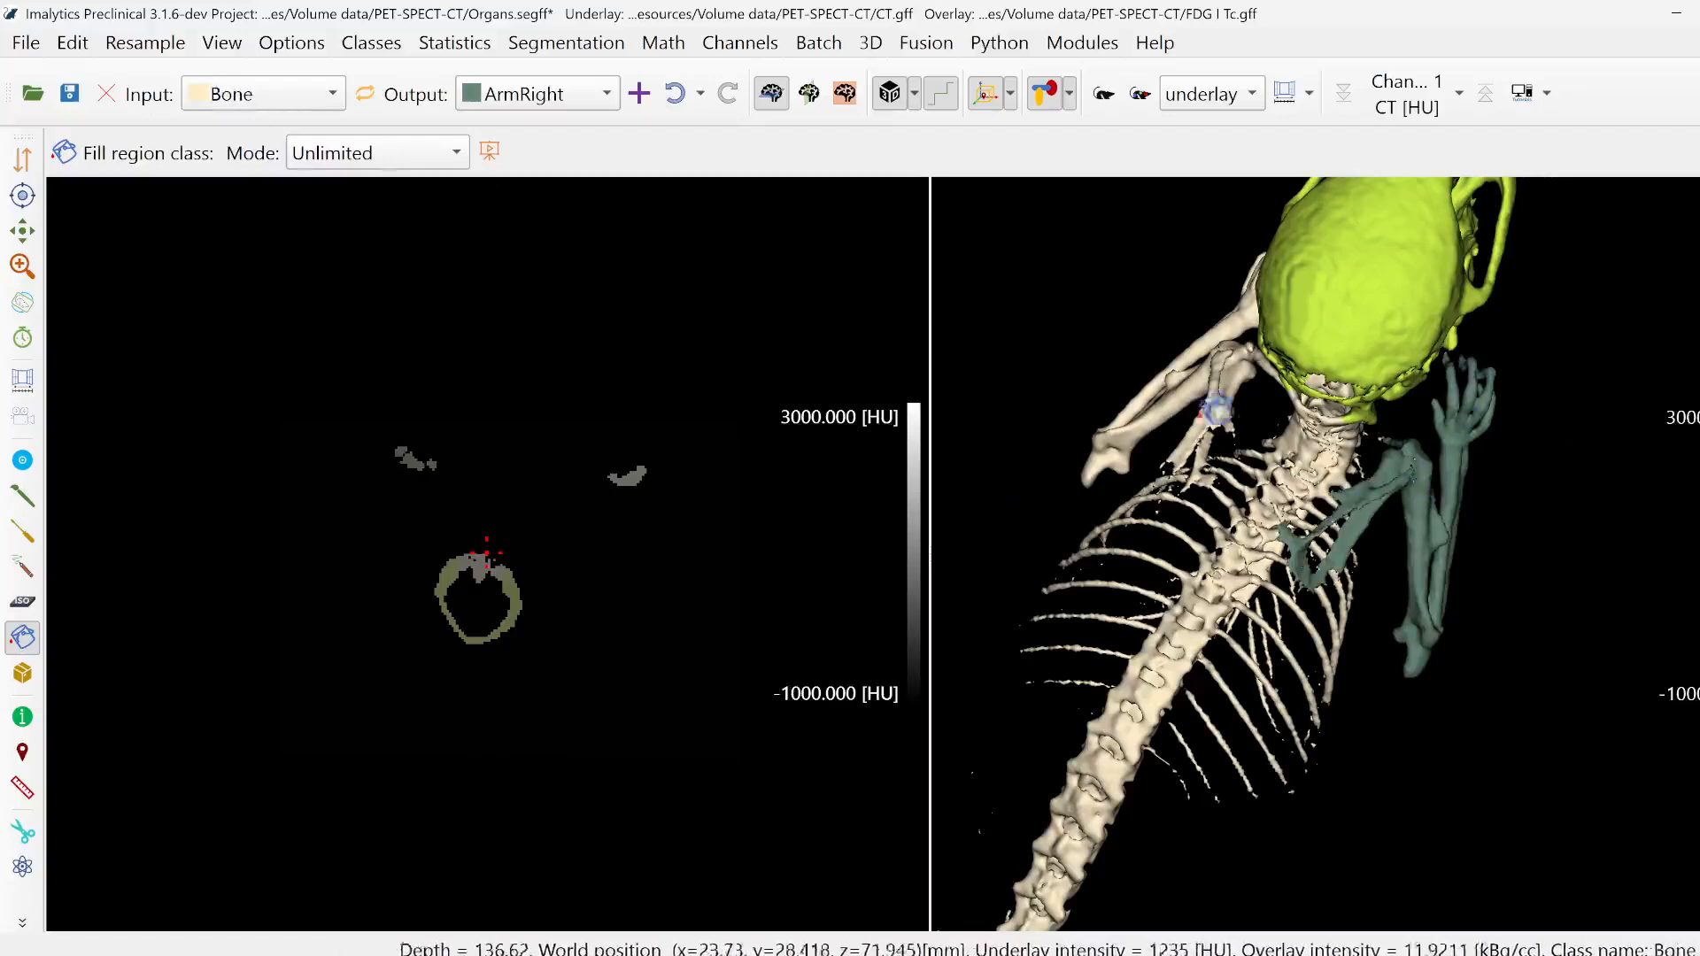
# - Add a class named ArmLeft and assign the left arm bones to it with Fill region class in Unlimited mode
pyautogui.rightClick(1082, 339)
pyautogui.click(1096, 353)
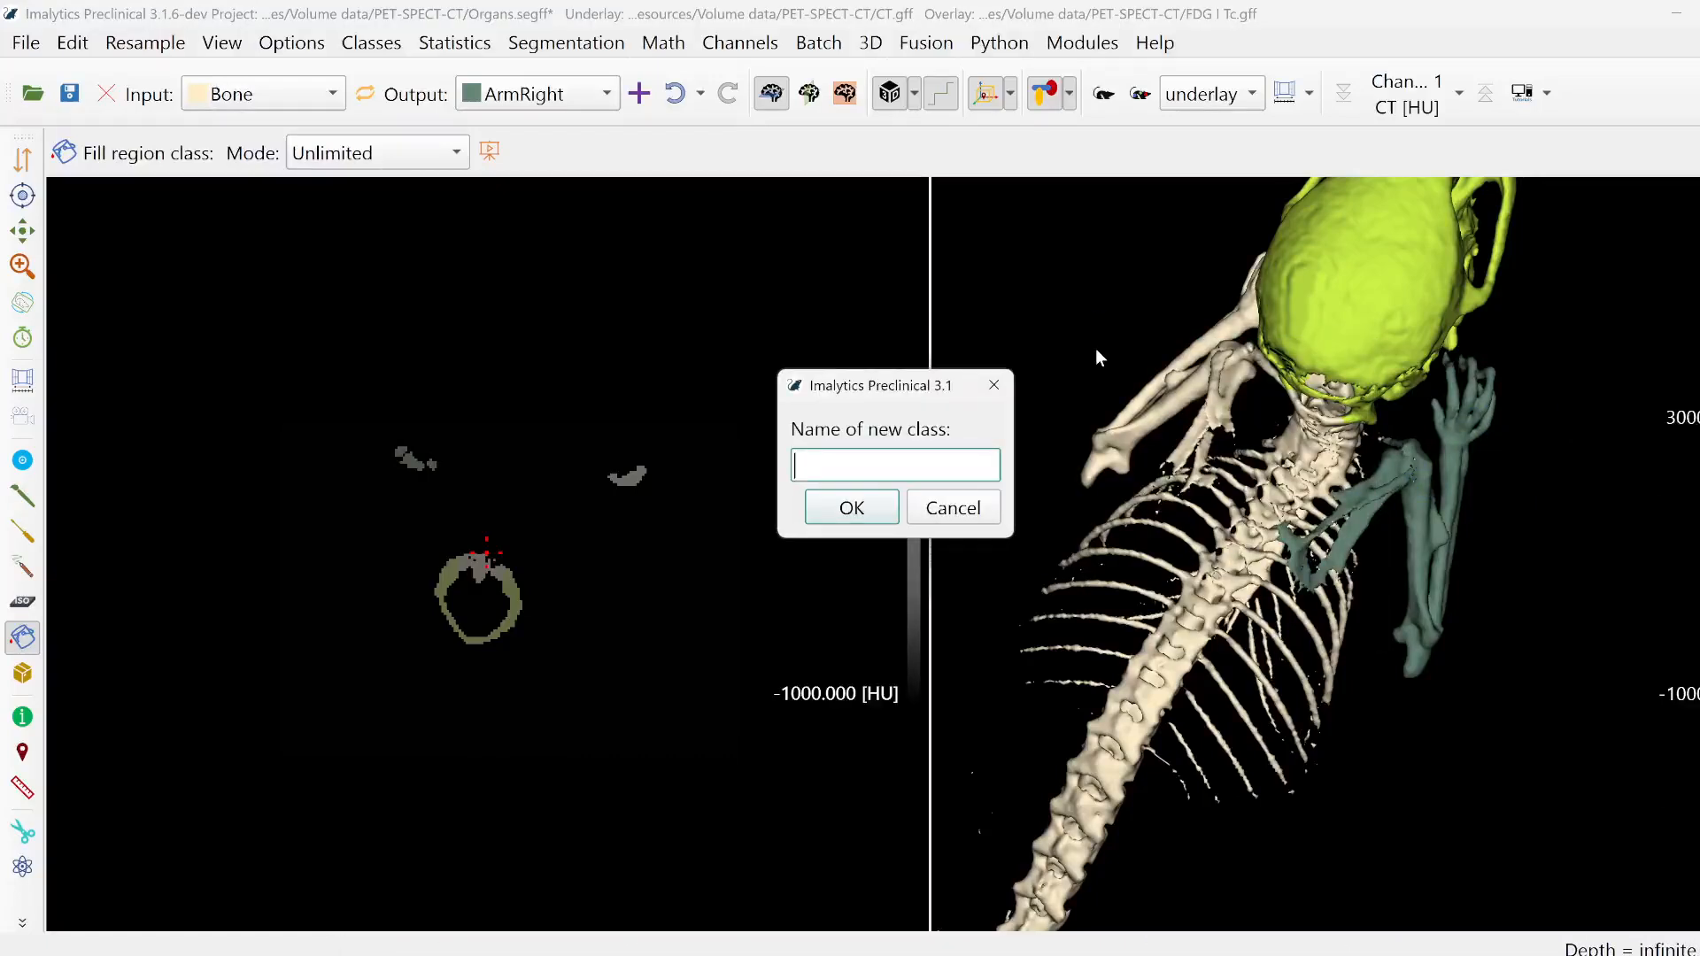
pyautogui.write('ArmLeft')
pyautogui.click(851, 508)
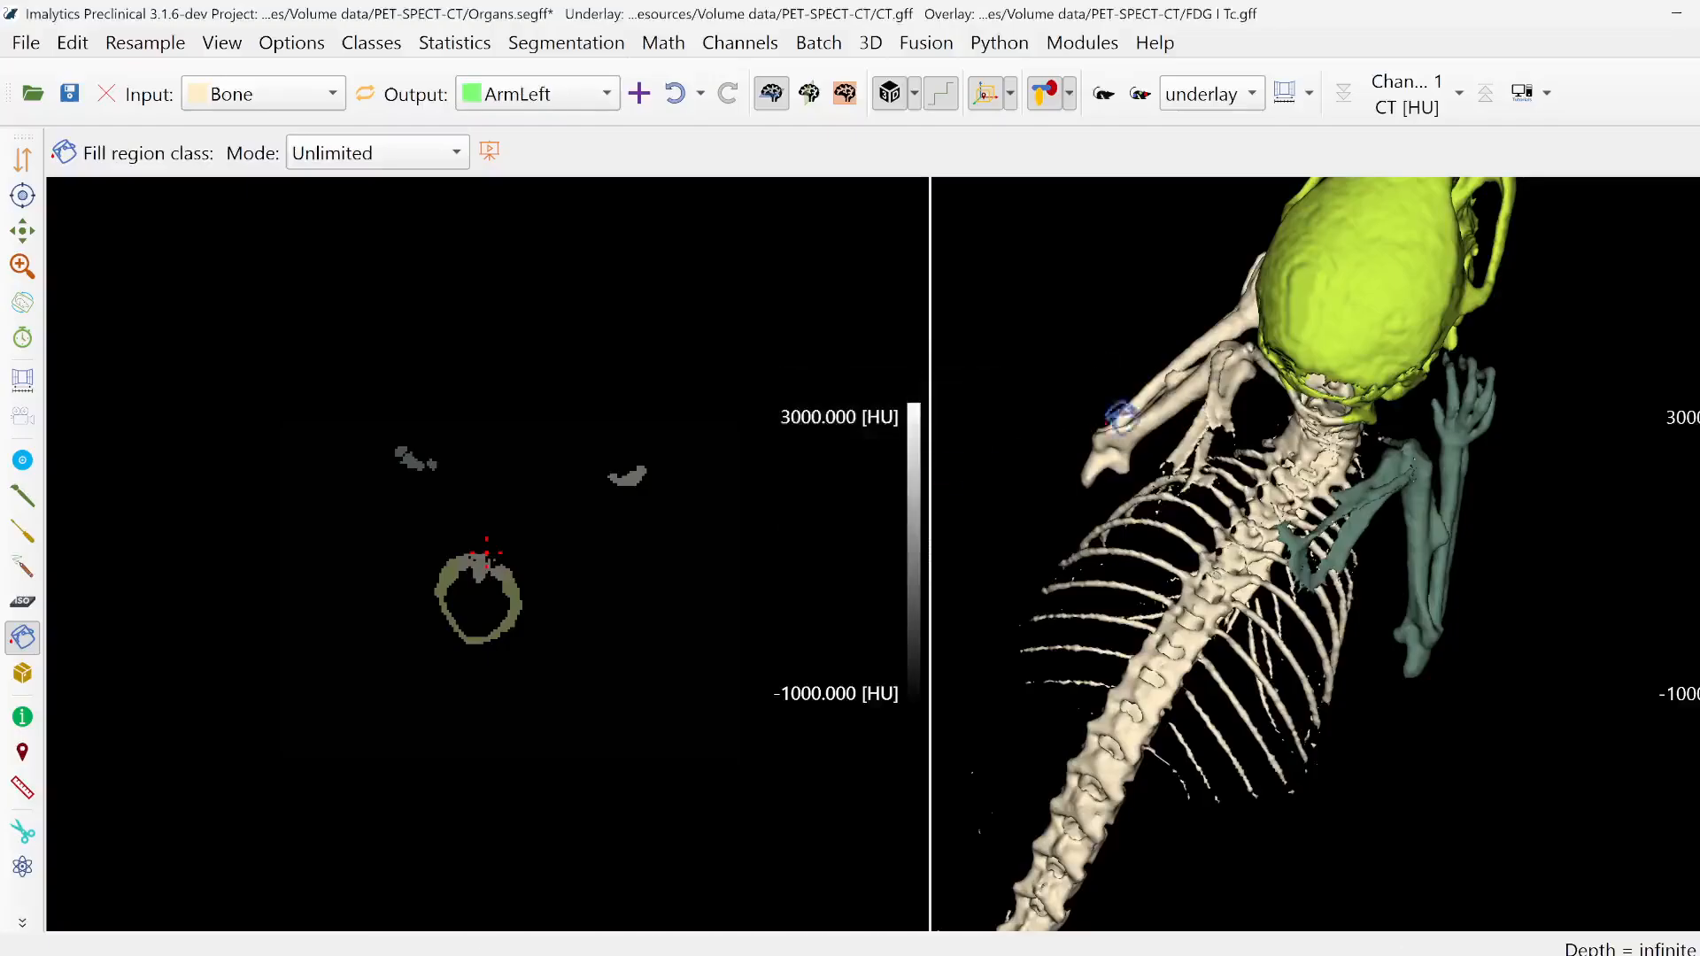
pyautogui.click(1142, 427)
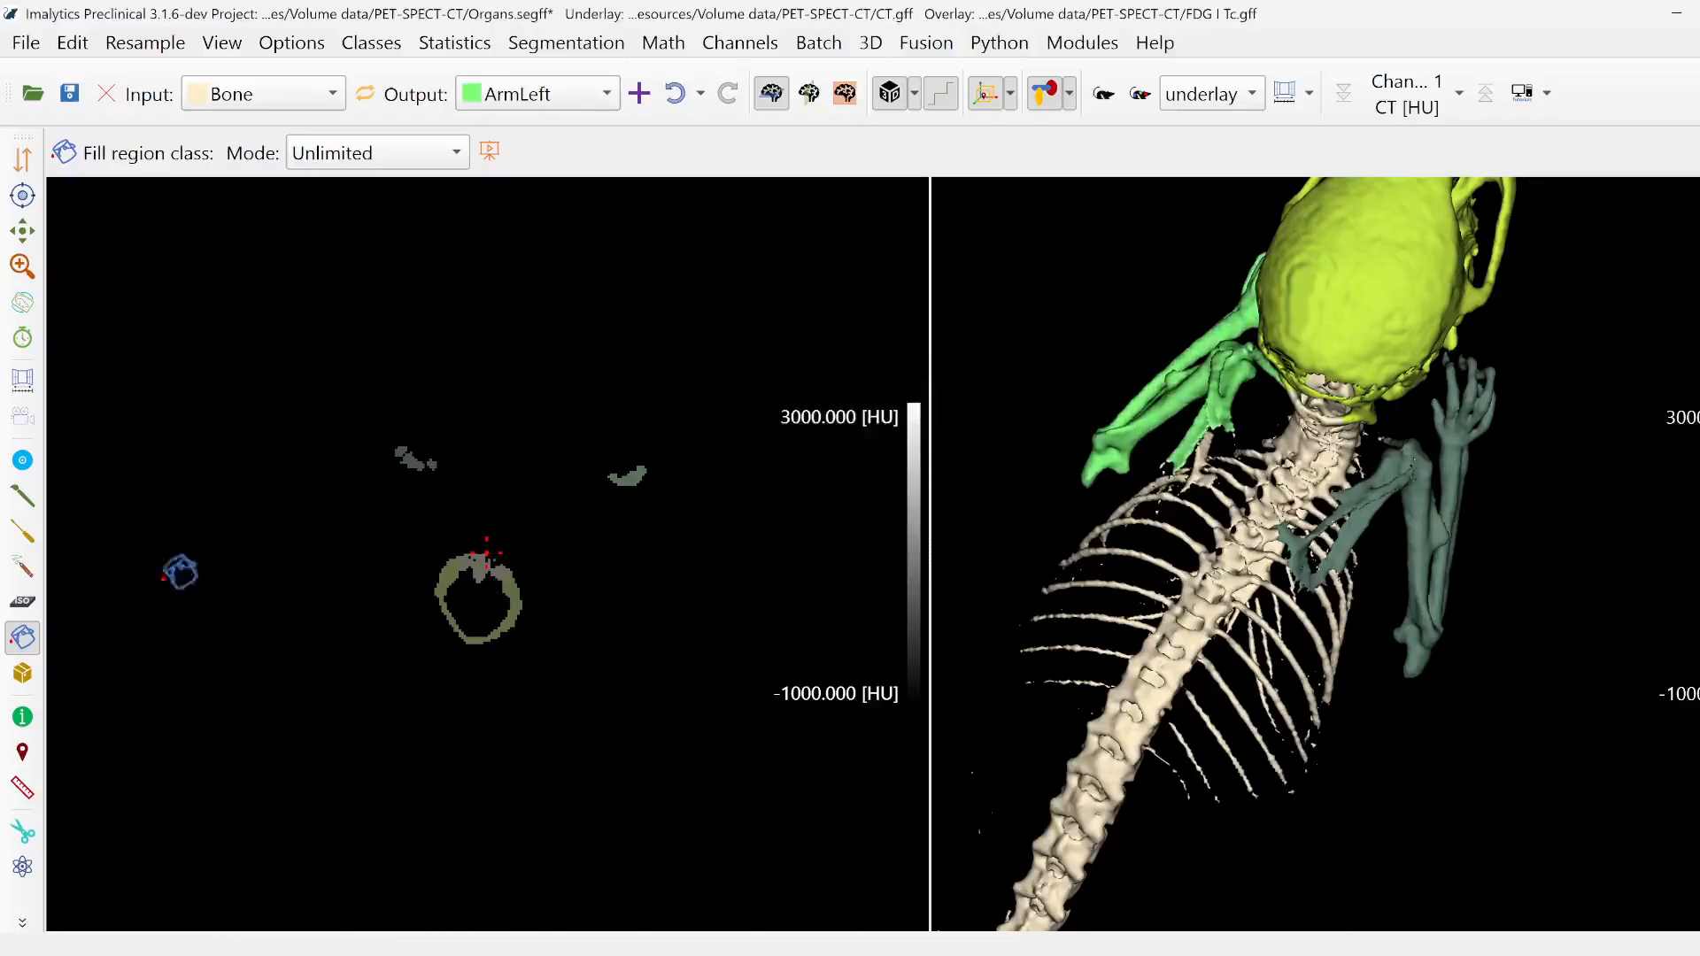
# - Activate Draw segmentation and add a new class named ScapulaRight
pyautogui.click(22, 496)
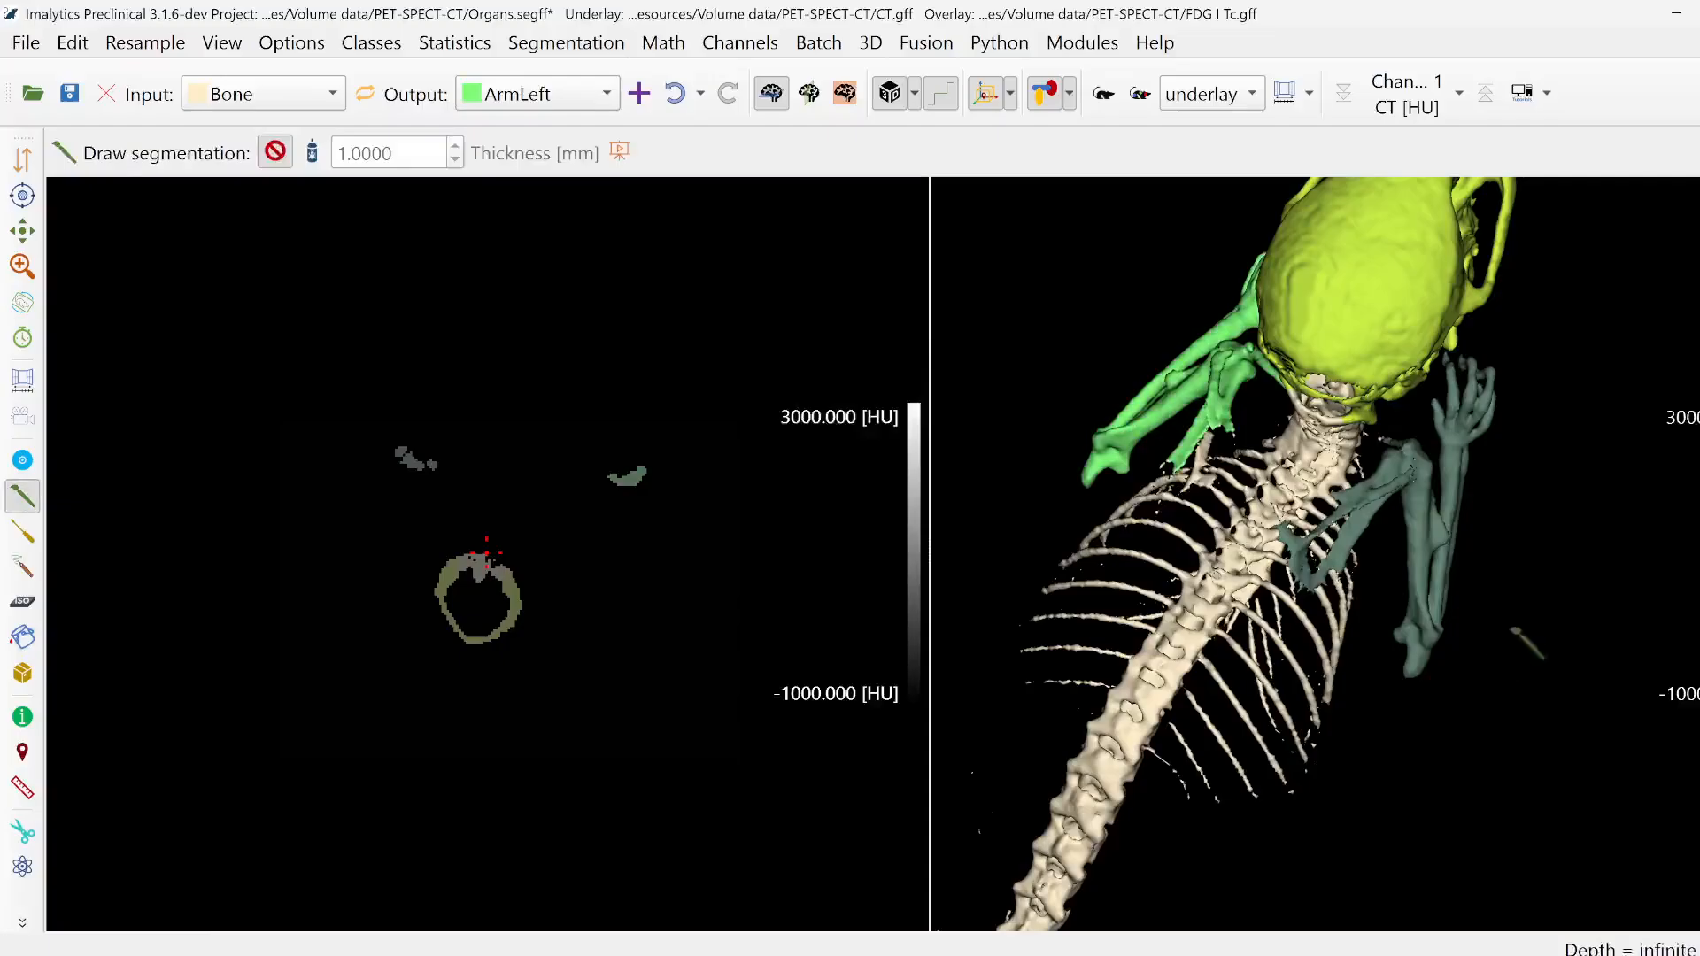
pyautogui.moveTo(1541, 617); pyautogui.dragTo(1452, 626, button='middle')
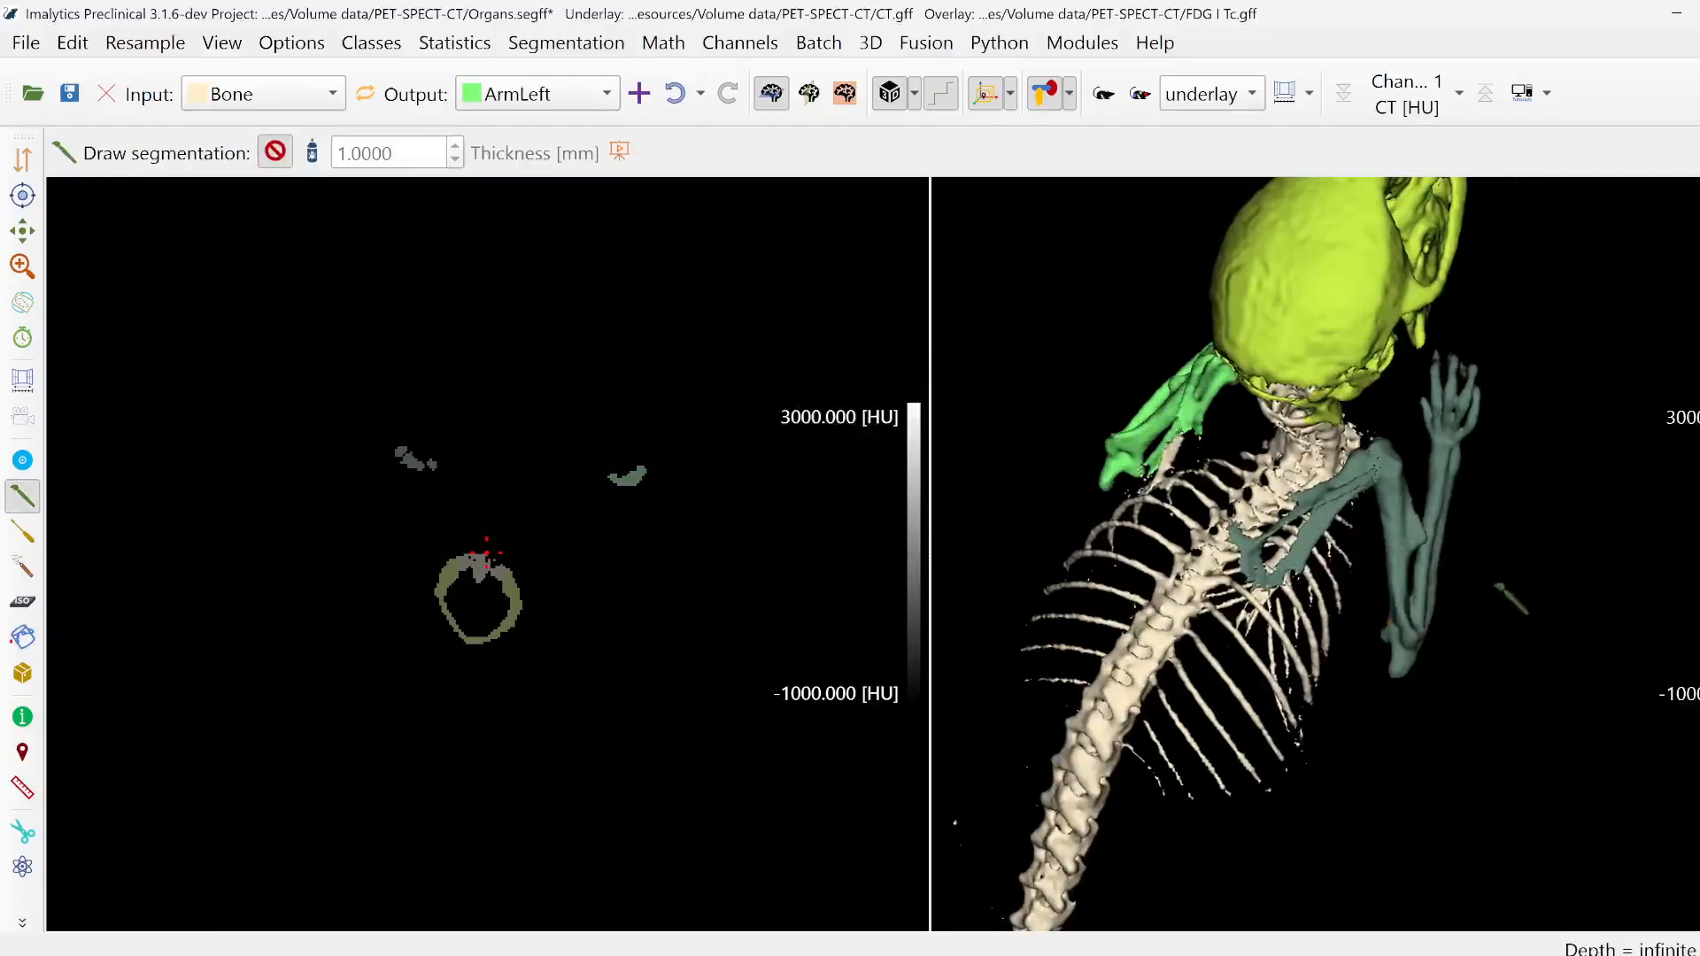
pyautogui.rightClick(1503, 536)
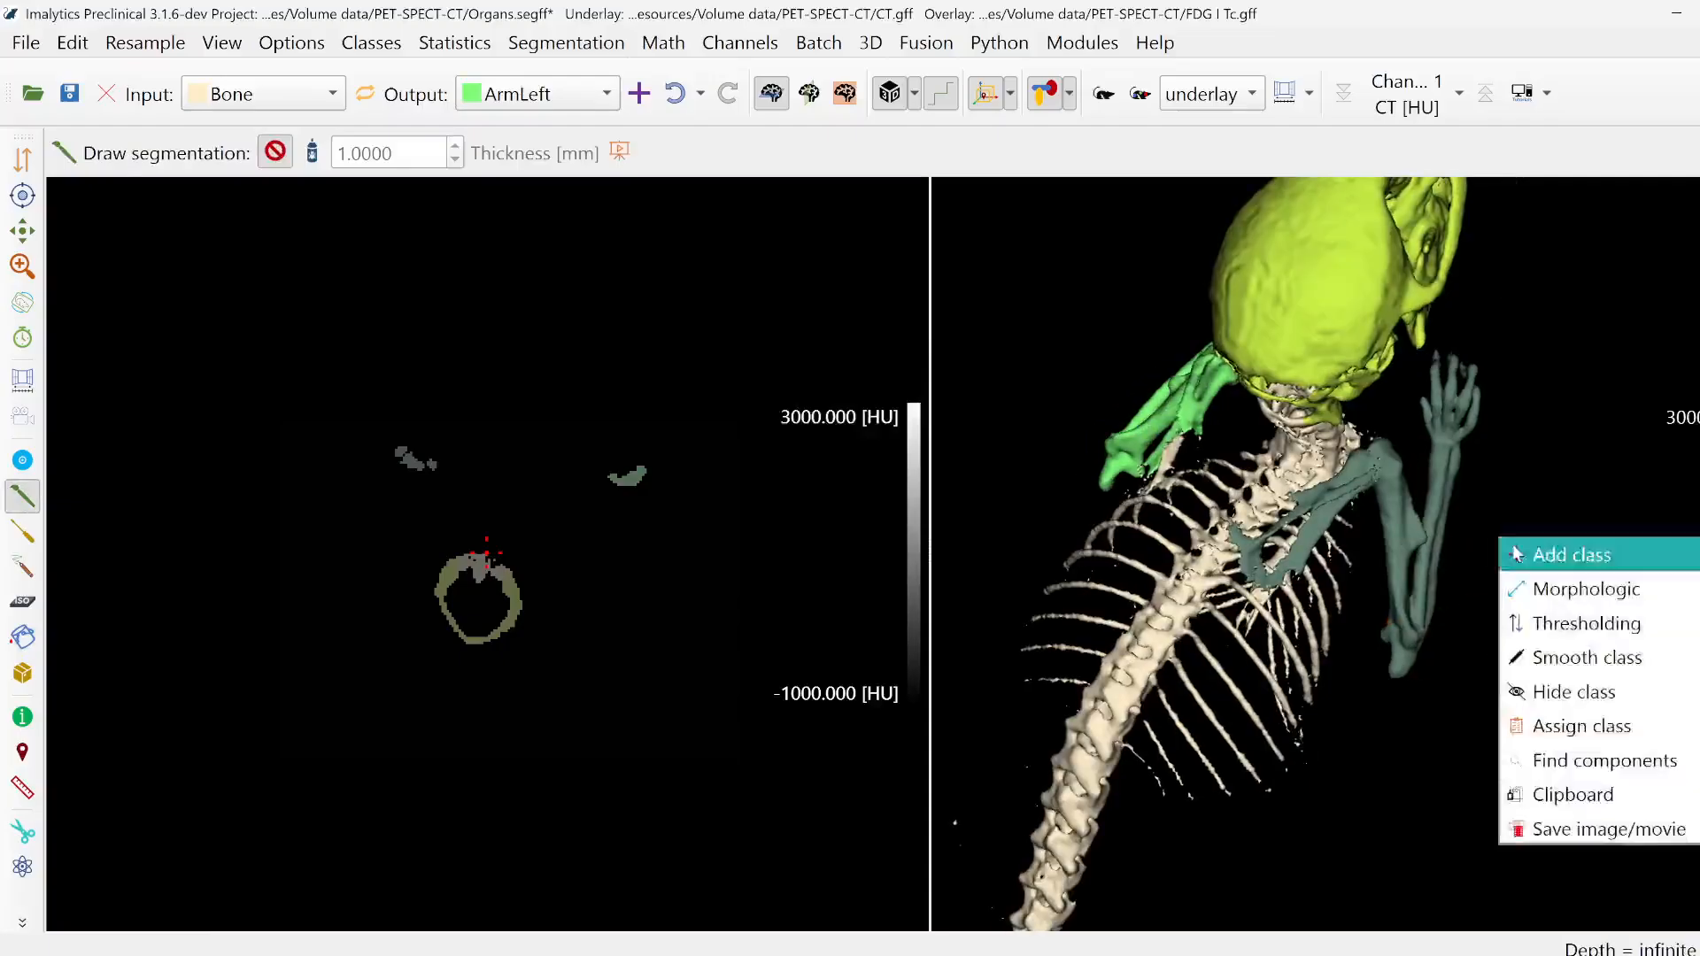
pyautogui.click(1513, 544)
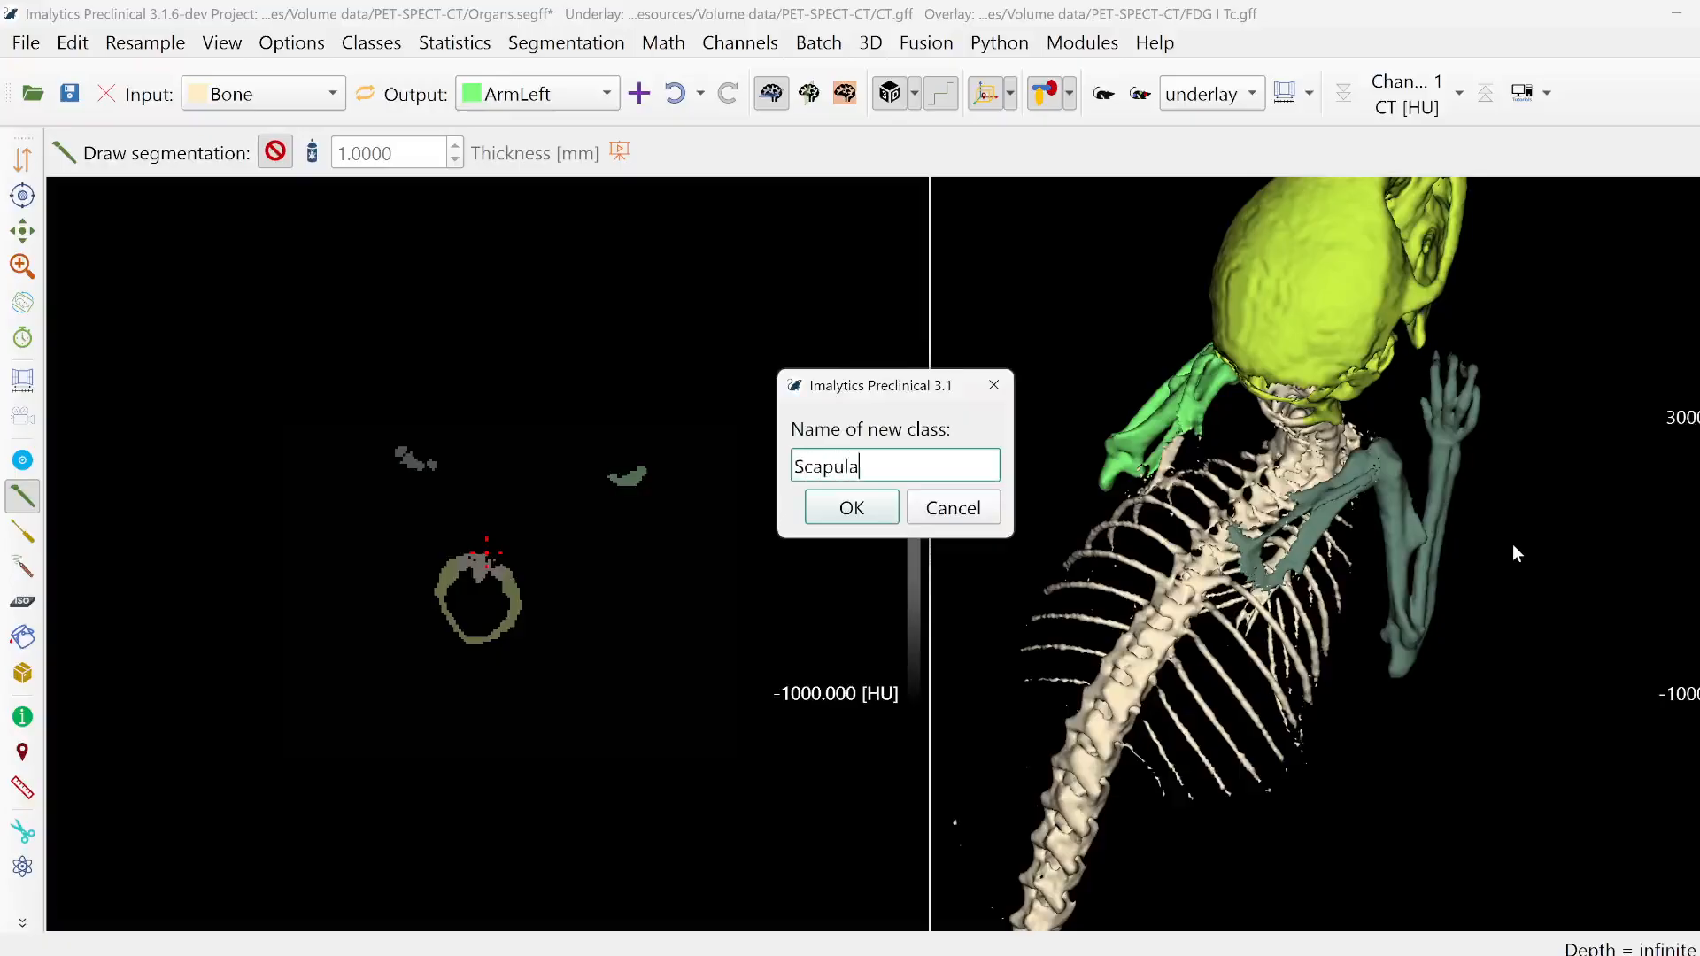
pyautogui.press('Return')
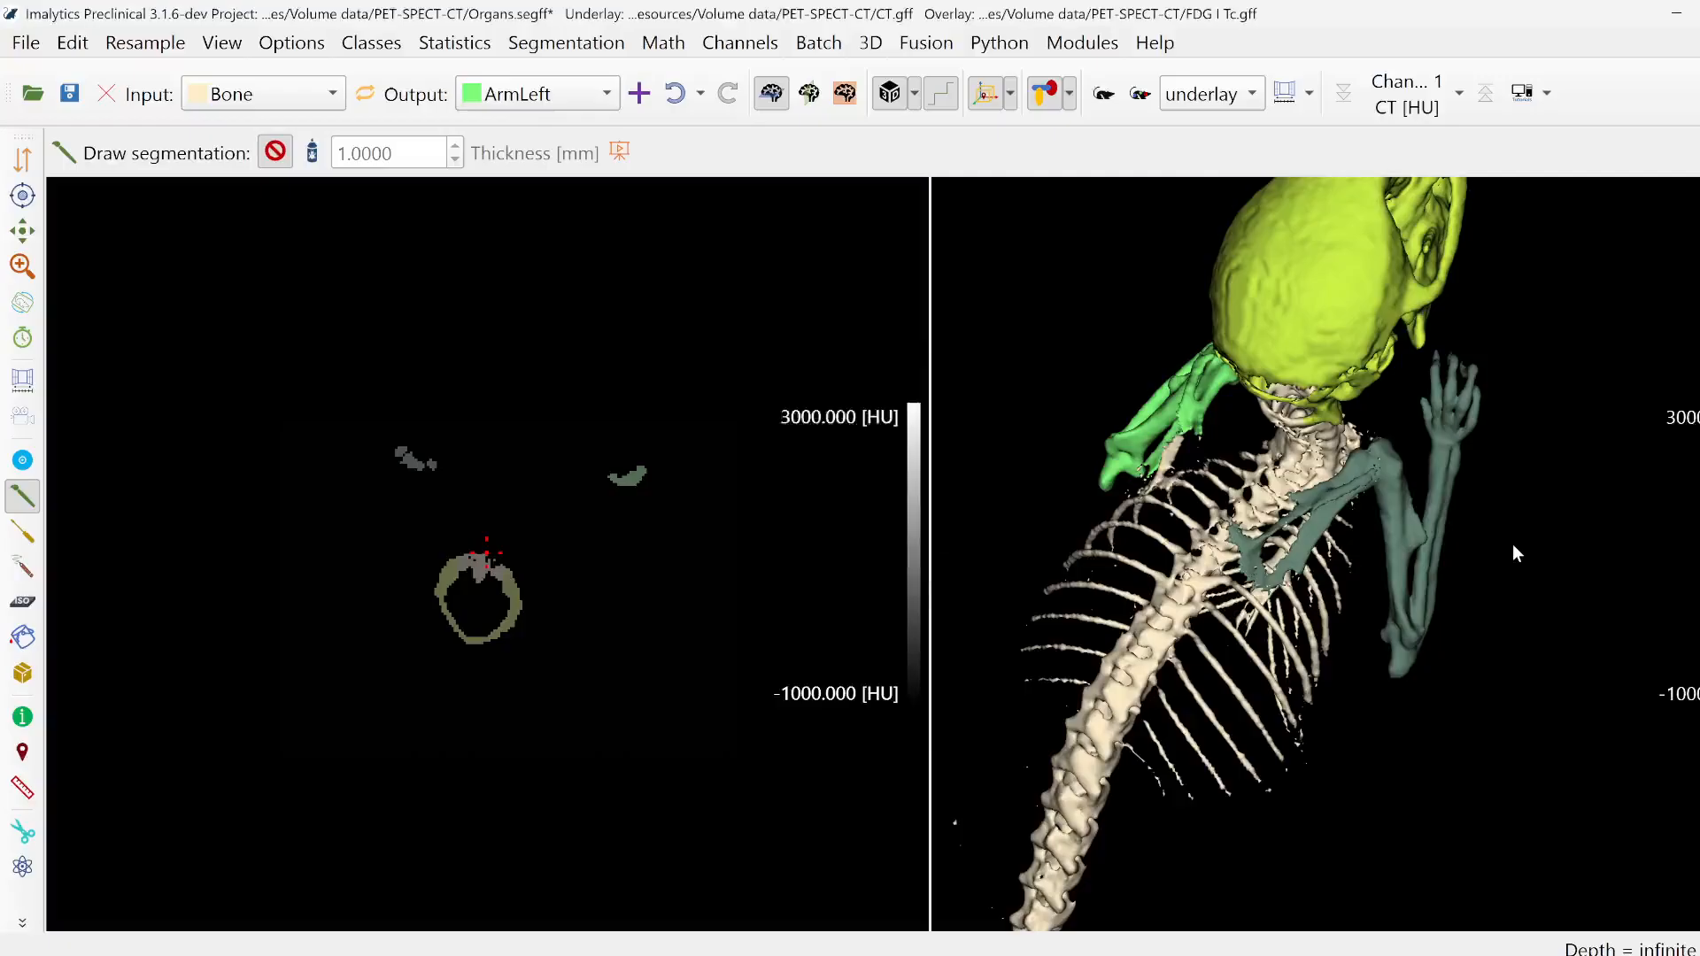
# - Set ArmRight as input class and outline the right shoulder blade in the 3D view to assign it to ScapulaRight
pyautogui.scroll(3, 1348, 553)
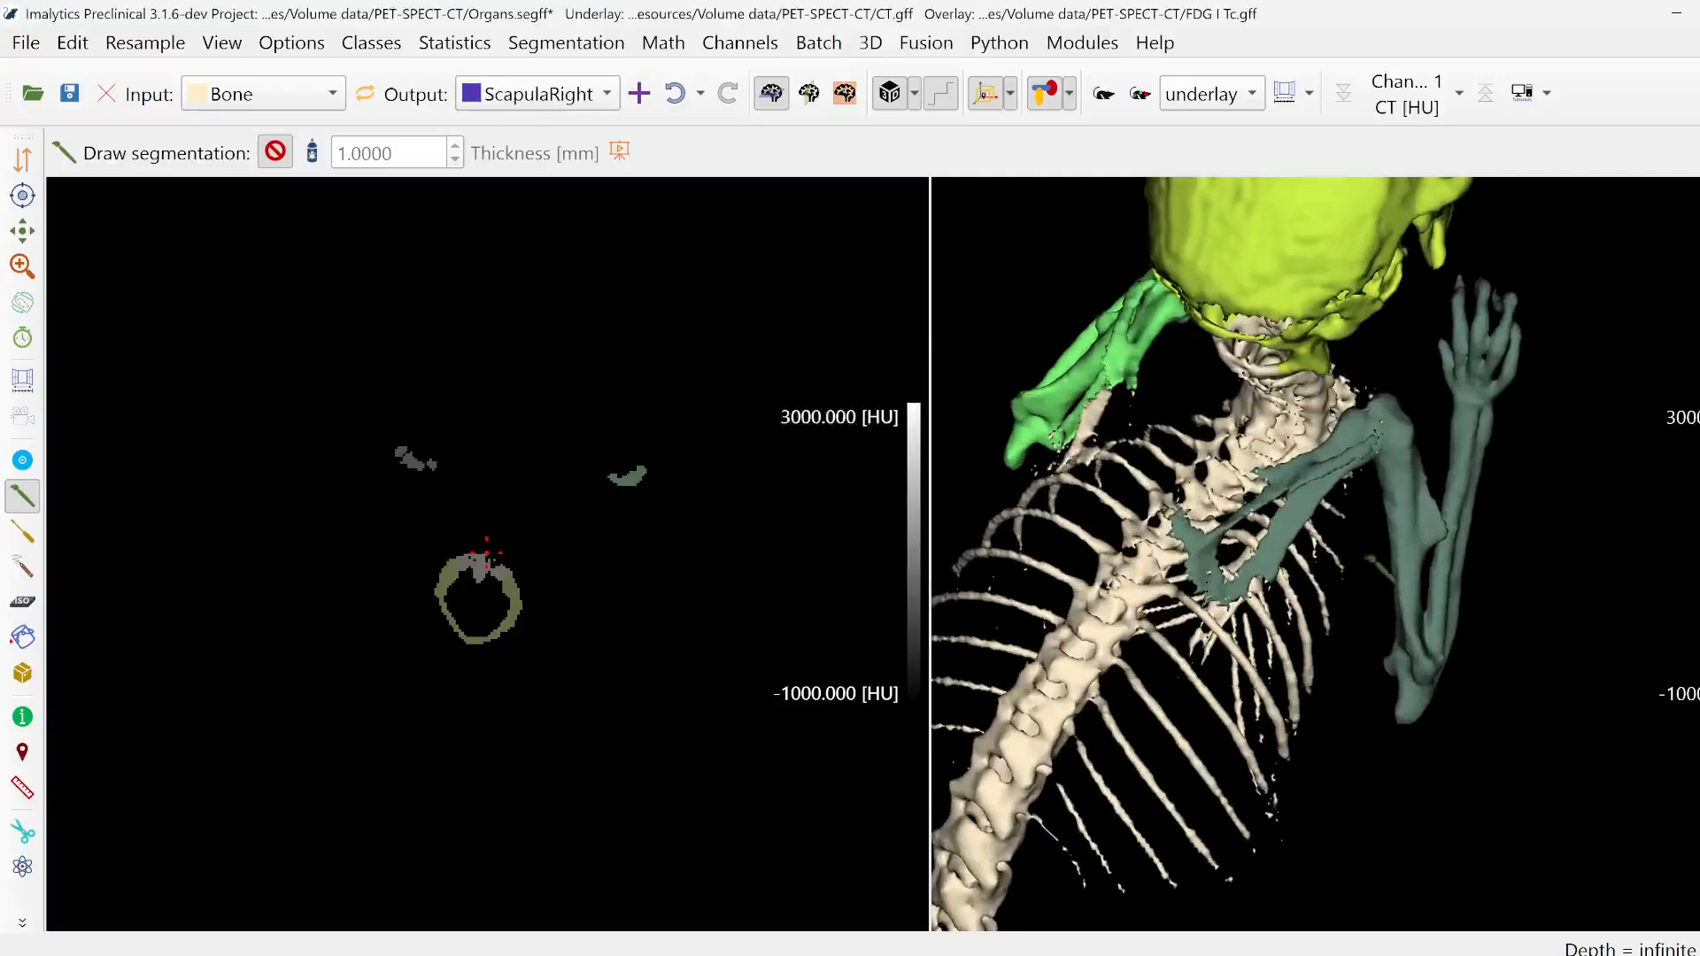
pyautogui.rightClick(1302, 481)
pyautogui.press('Escape')
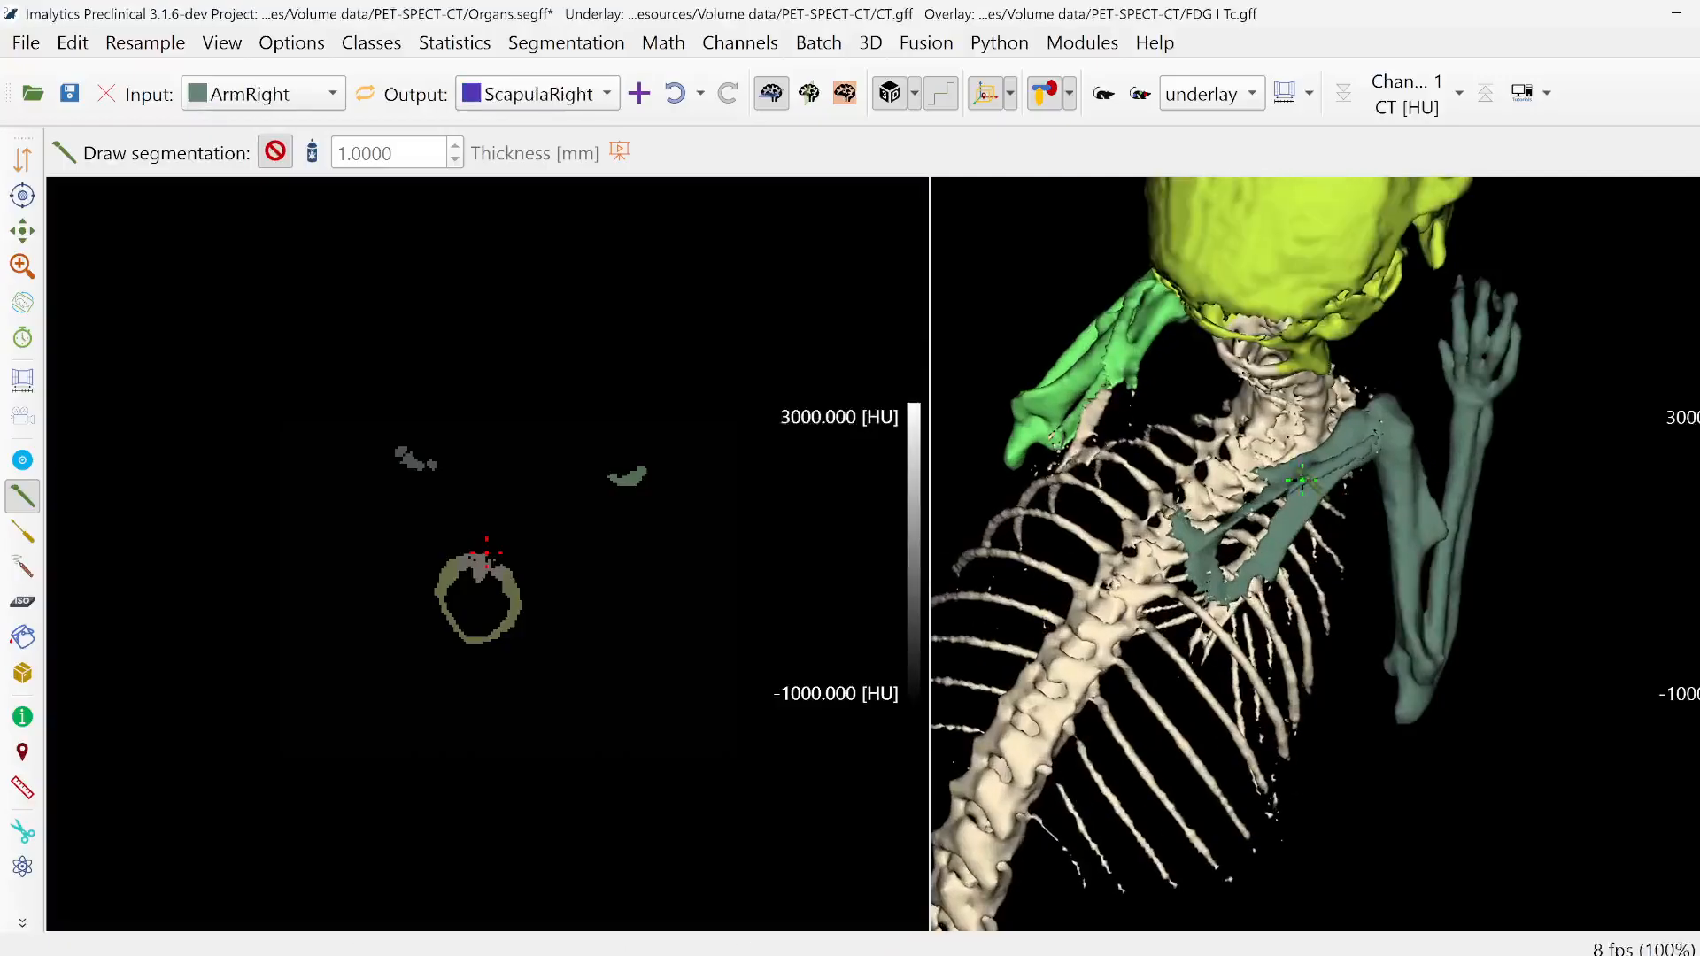
pyautogui.moveTo(1339, 499); pyautogui.dragTo(1173, 468, button='middle')
pyautogui.moveTo(1254, 423)
pyautogui.mouseDown()
pyautogui.moveTo(1339, 385)
pyautogui.moveTo(1258, 619)
pyautogui.moveTo(1098, 531)
pyautogui.mouseUp()
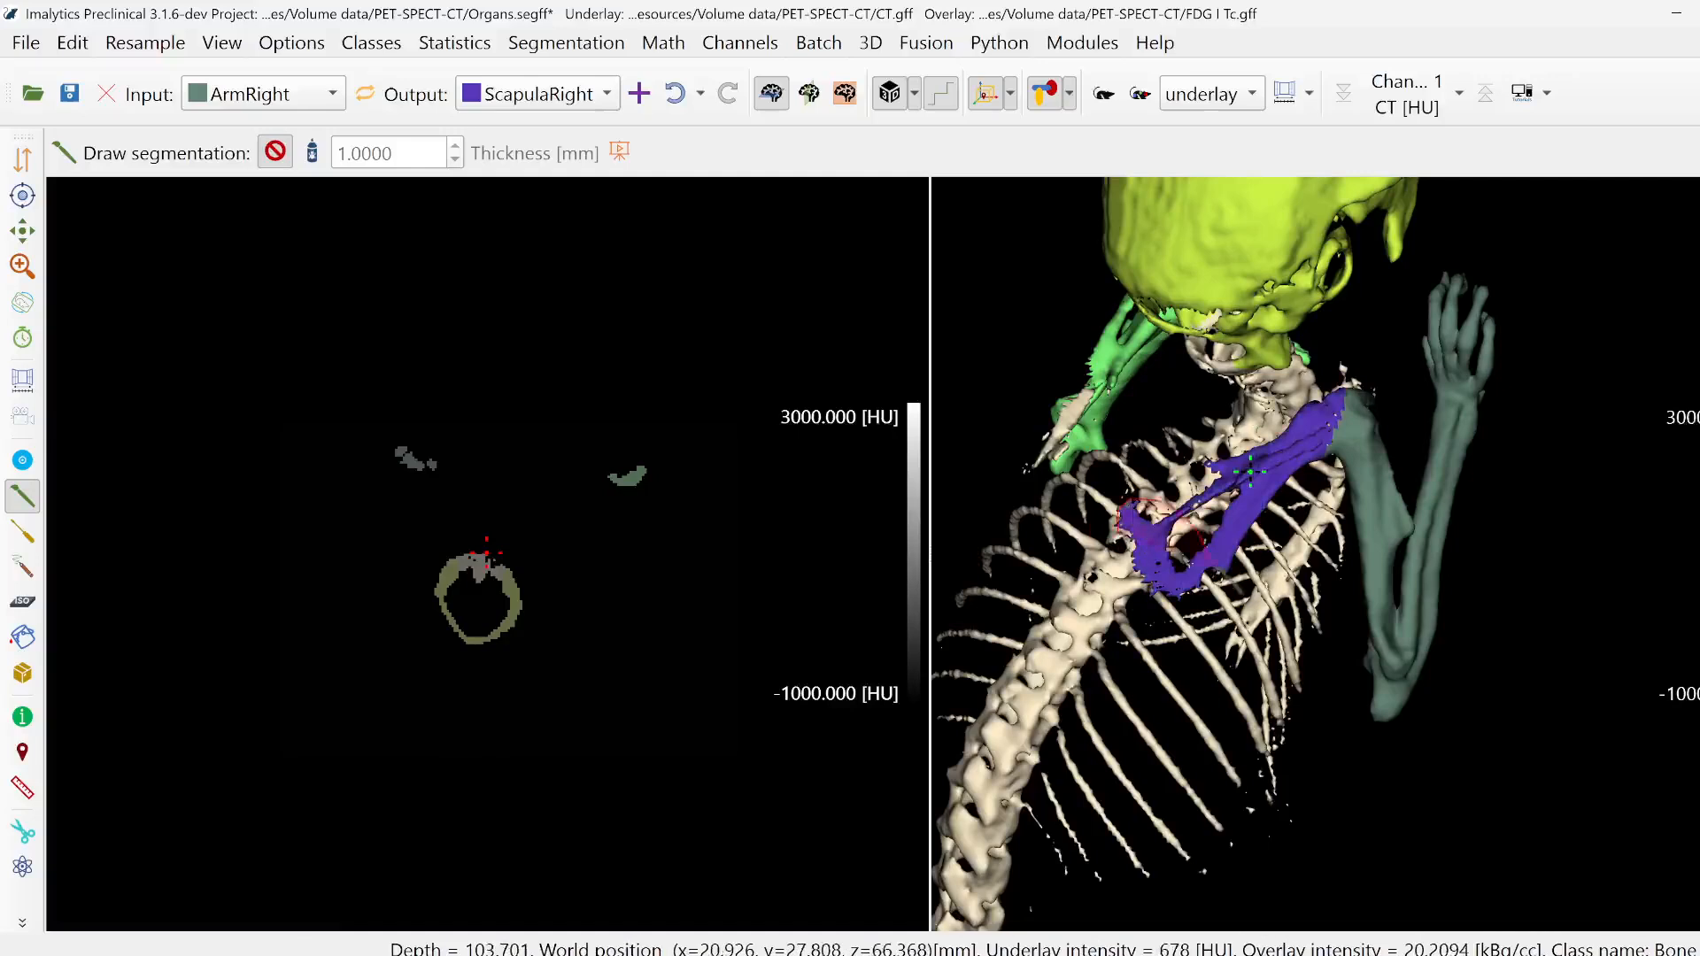
# - Add a new class named ForeArmRight
pyautogui.rightClick(1517, 541)
pyautogui.click(1534, 557)
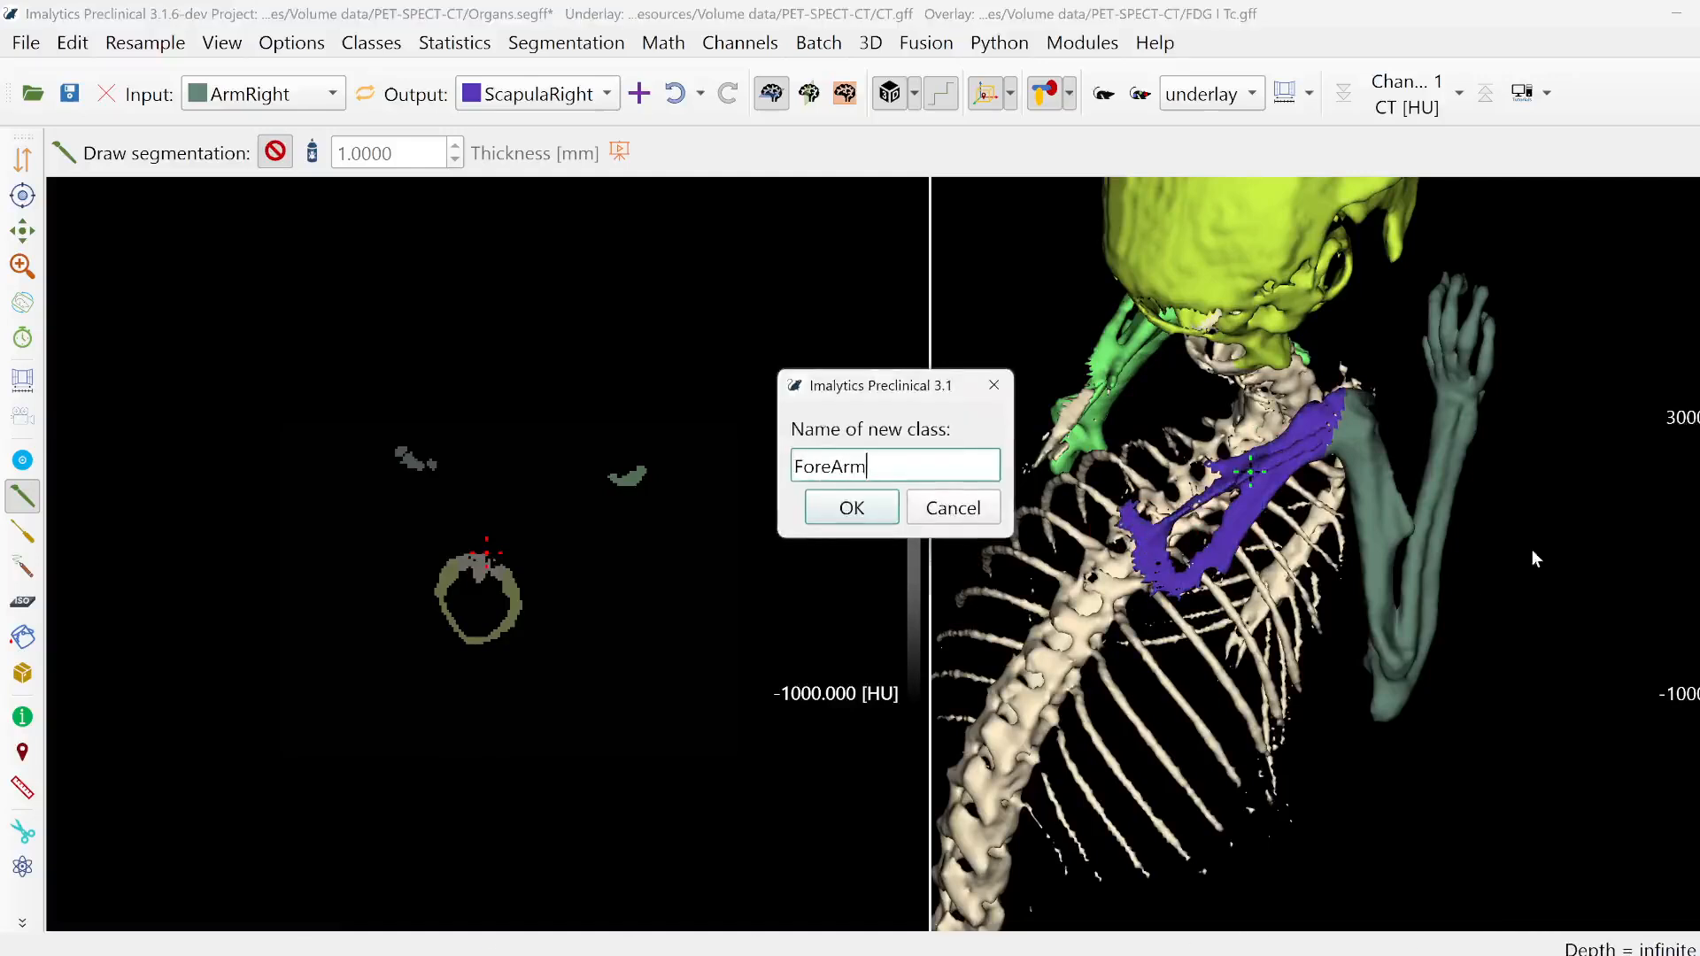
pyautogui.press('Return')
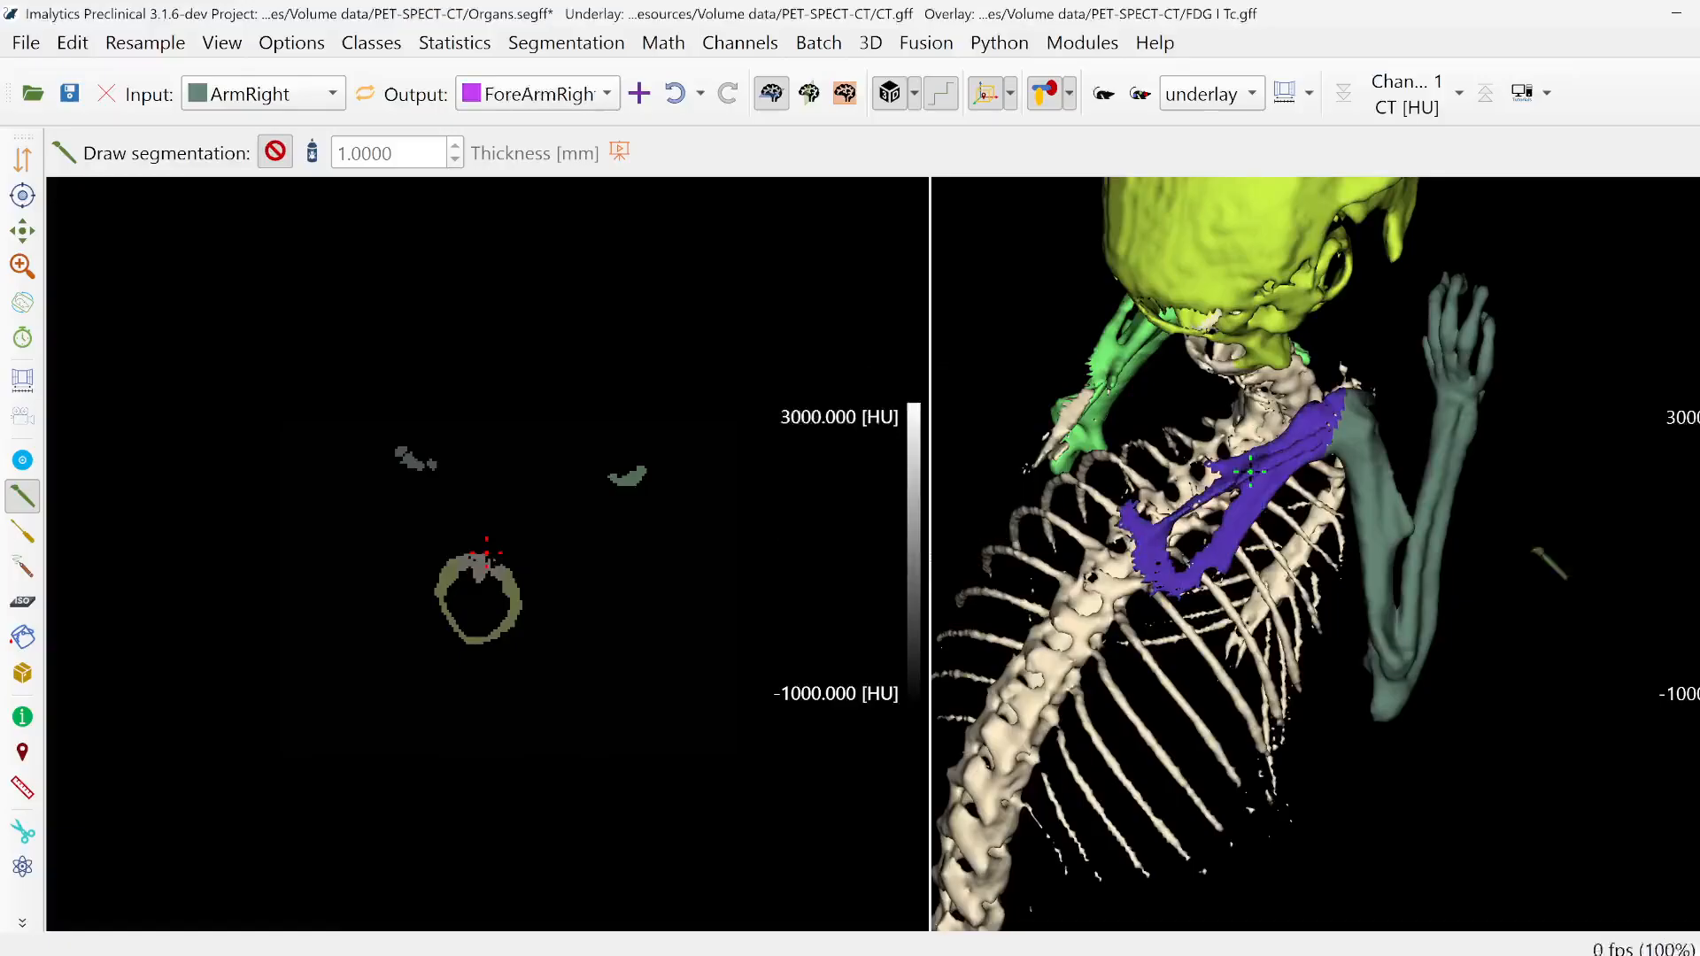
# - Outline the right hand and forearm down to the elbow to reassign them from ArmRight to ForeArmRight
pyautogui.moveTo(1535, 549); pyautogui.dragTo(1468, 539, button='middle')
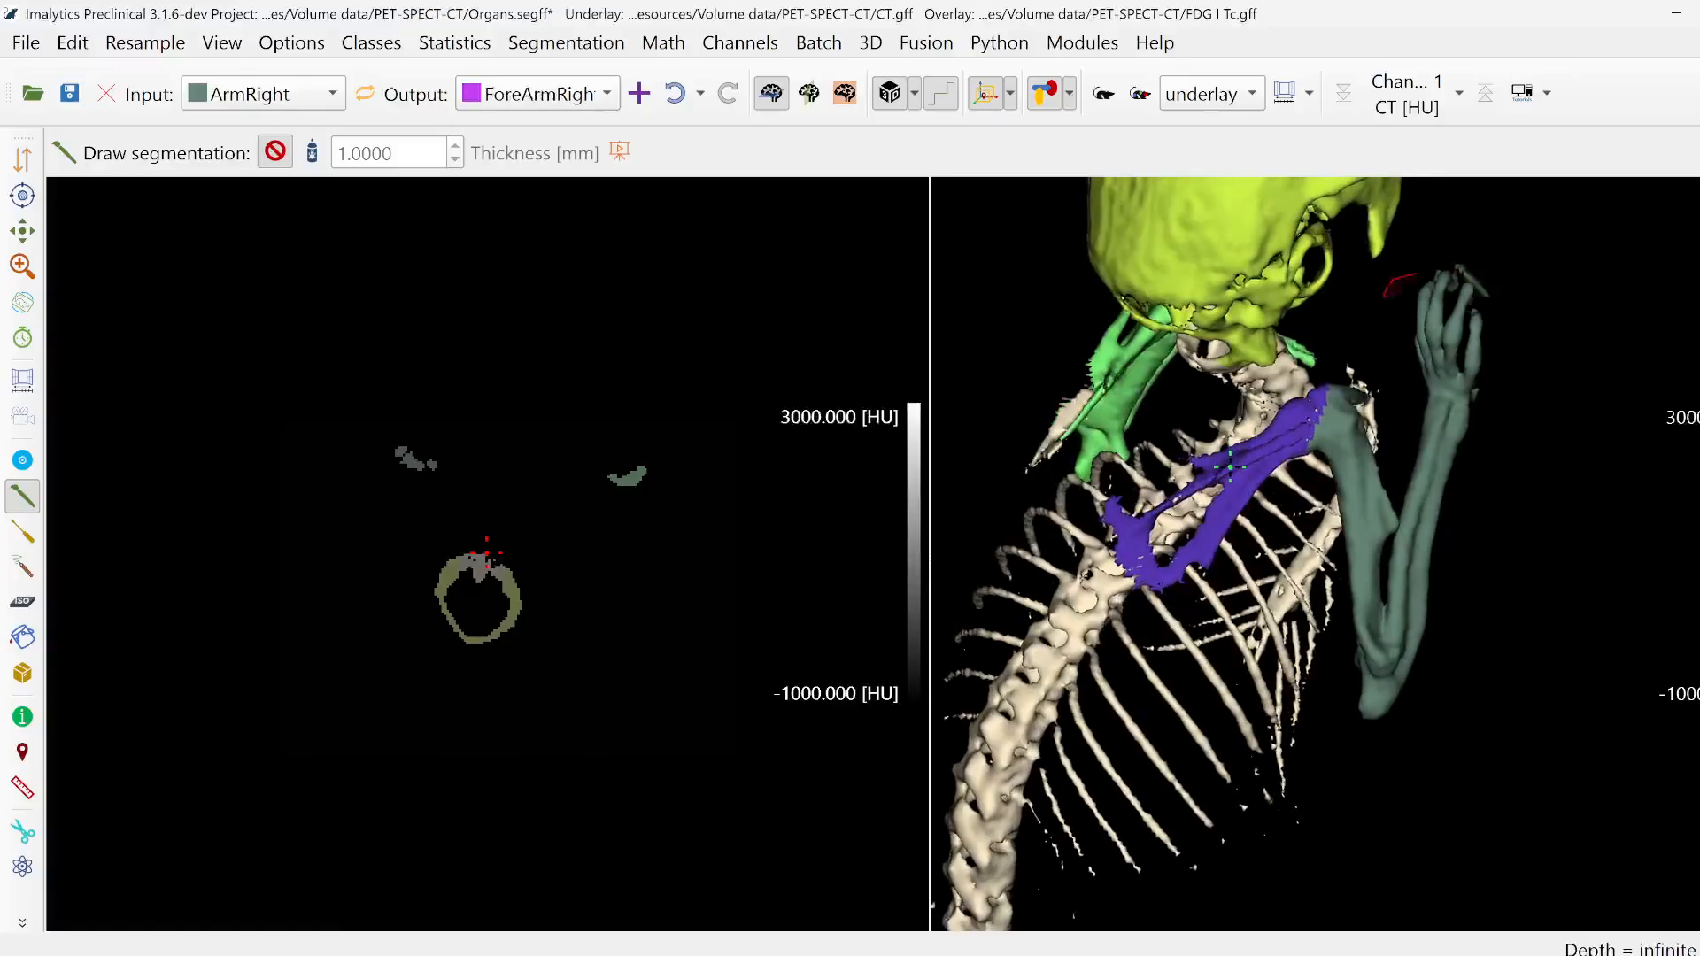
pyautogui.moveTo(1420, 503); pyautogui.dragTo(1397, 485)
pyautogui.moveTo(1470, 567)
pyautogui.mouseDown(button='middle')
pyautogui.moveTo(1536, 602)
pyautogui.moveTo(1494, 614)
pyautogui.mouseUp(button='middle')
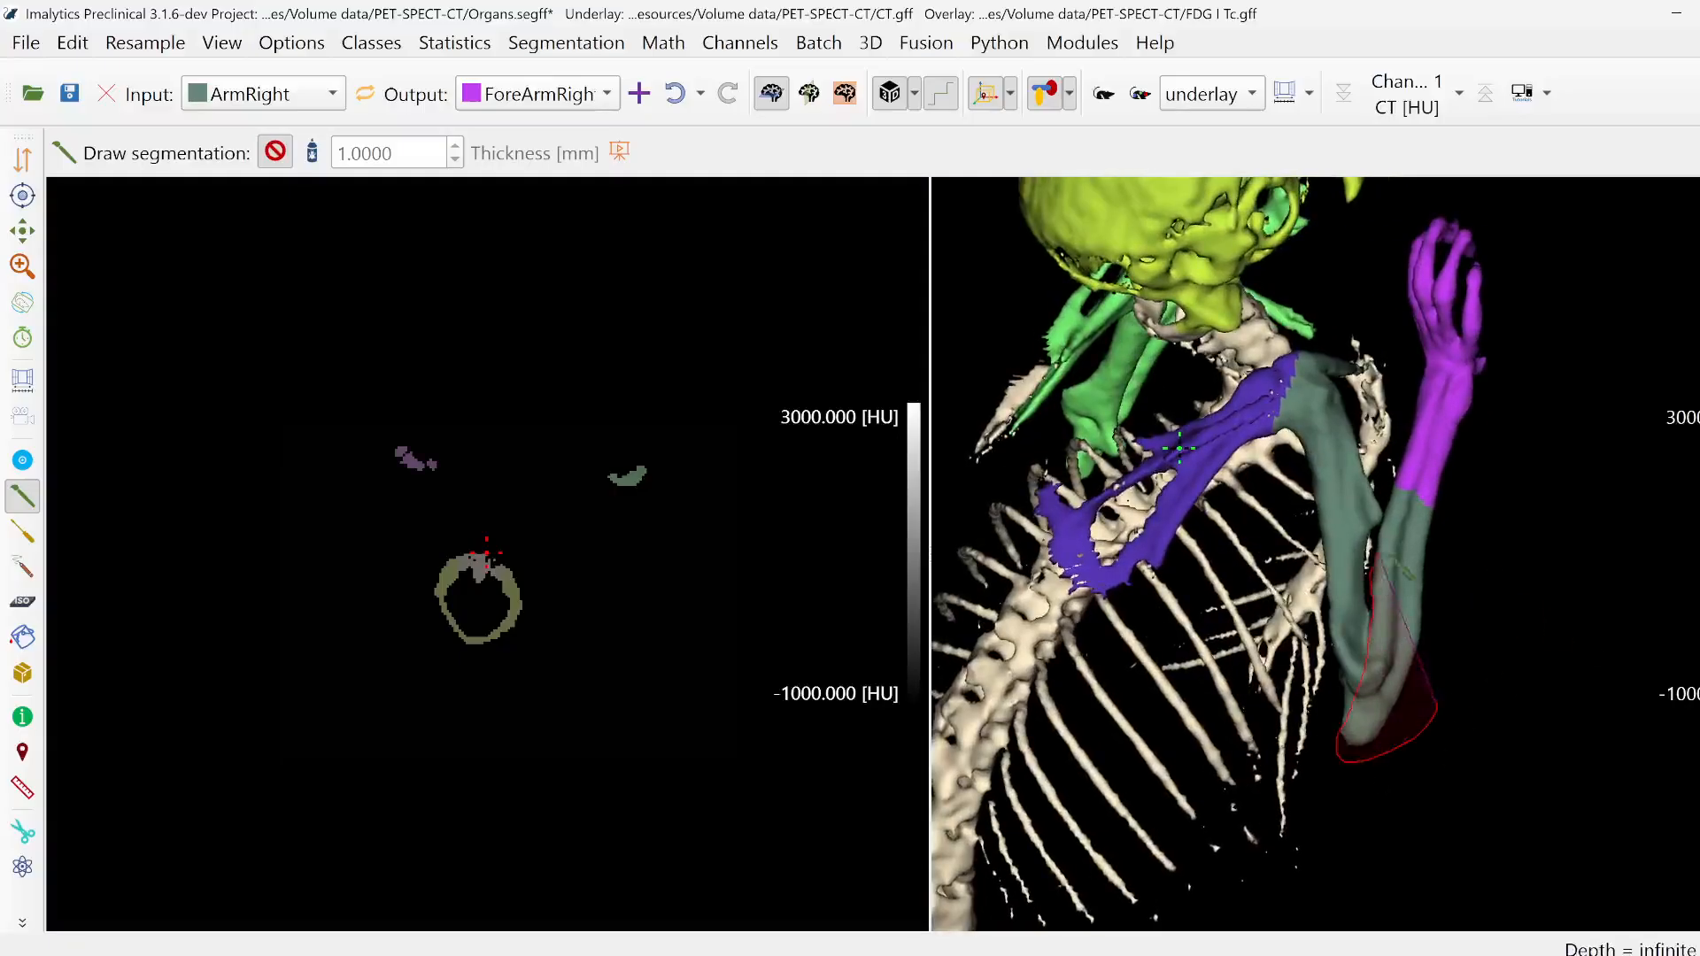
pyautogui.moveTo(1512, 493); pyautogui.dragTo(1511, 494)
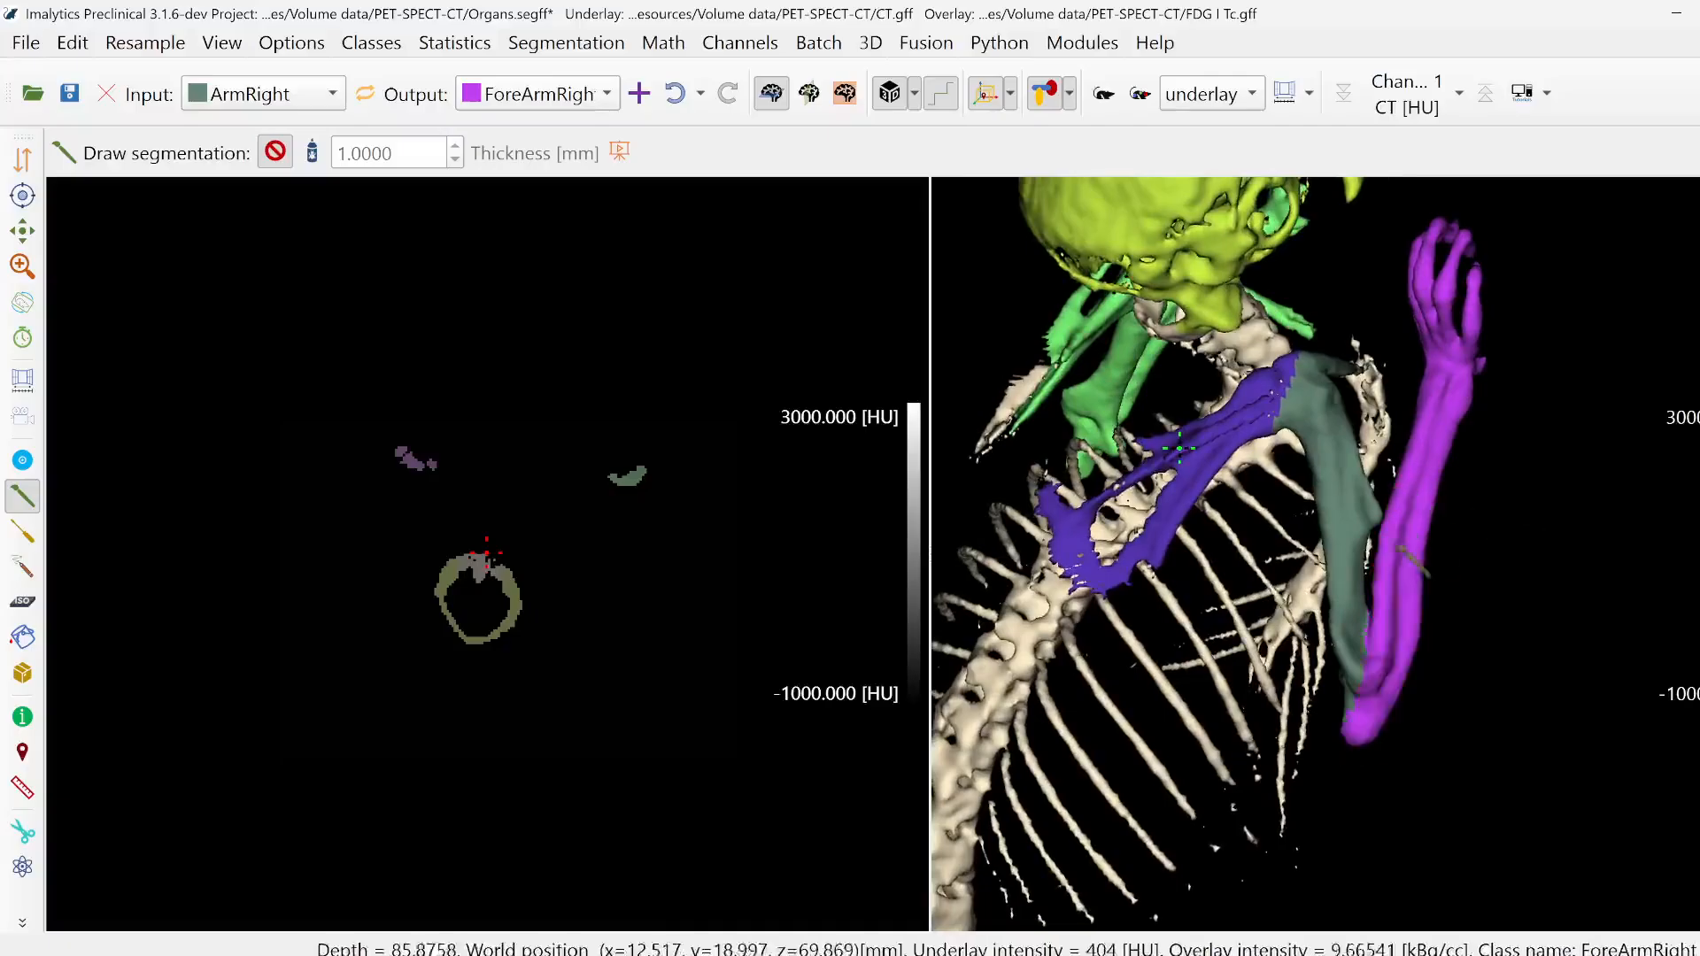
# - Add a new class named ScapulaLeft for the left shoulder blade
pyautogui.moveTo(1466, 596); pyautogui.dragTo(1682, 691, button='middle')
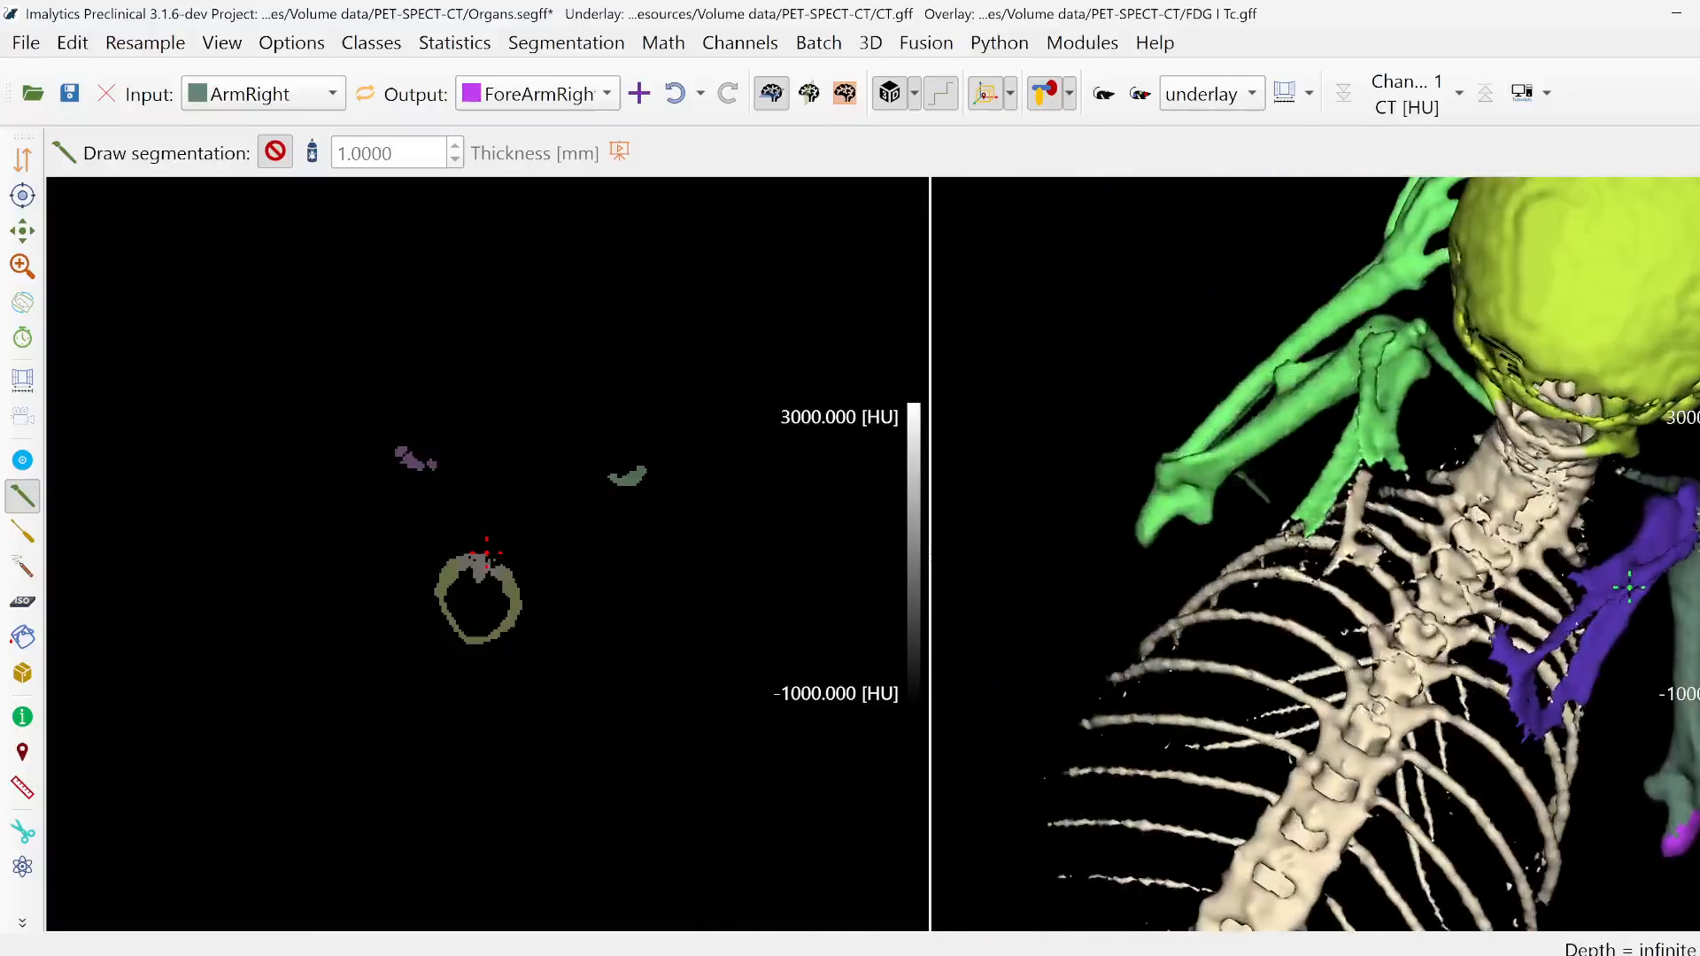
pyautogui.rightClick(1102, 372)
pyautogui.click(1121, 387)
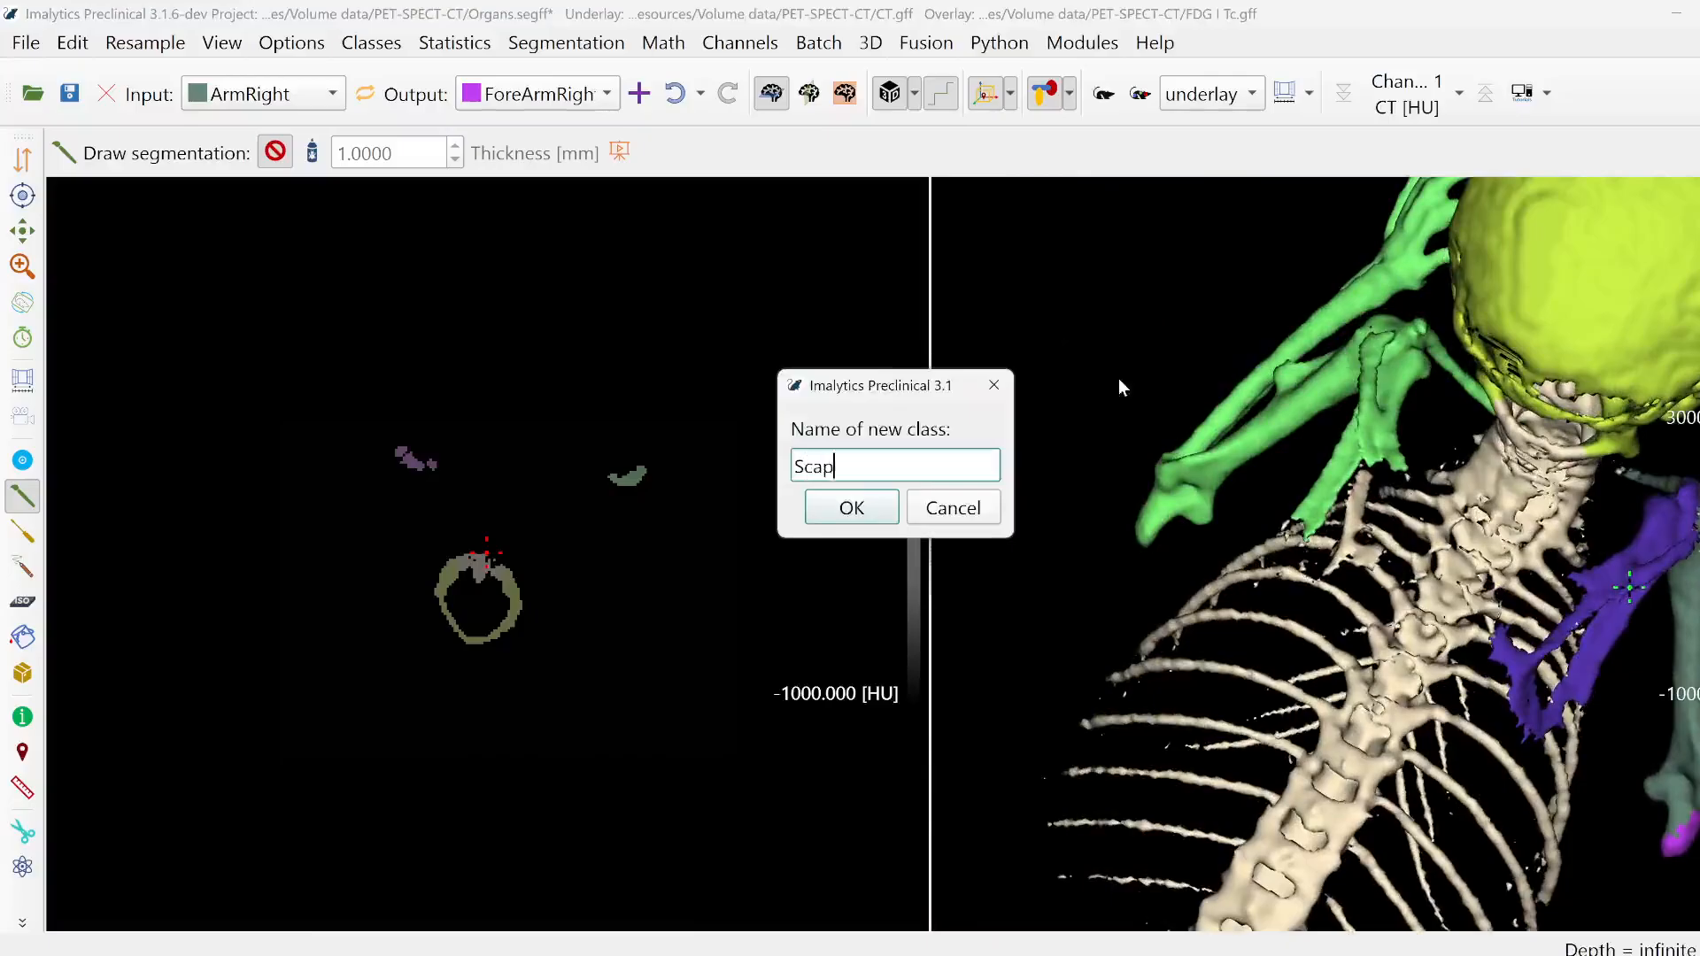
pyautogui.write('Scapula')
pyautogui.write('Right')
pyautogui.press('Return')
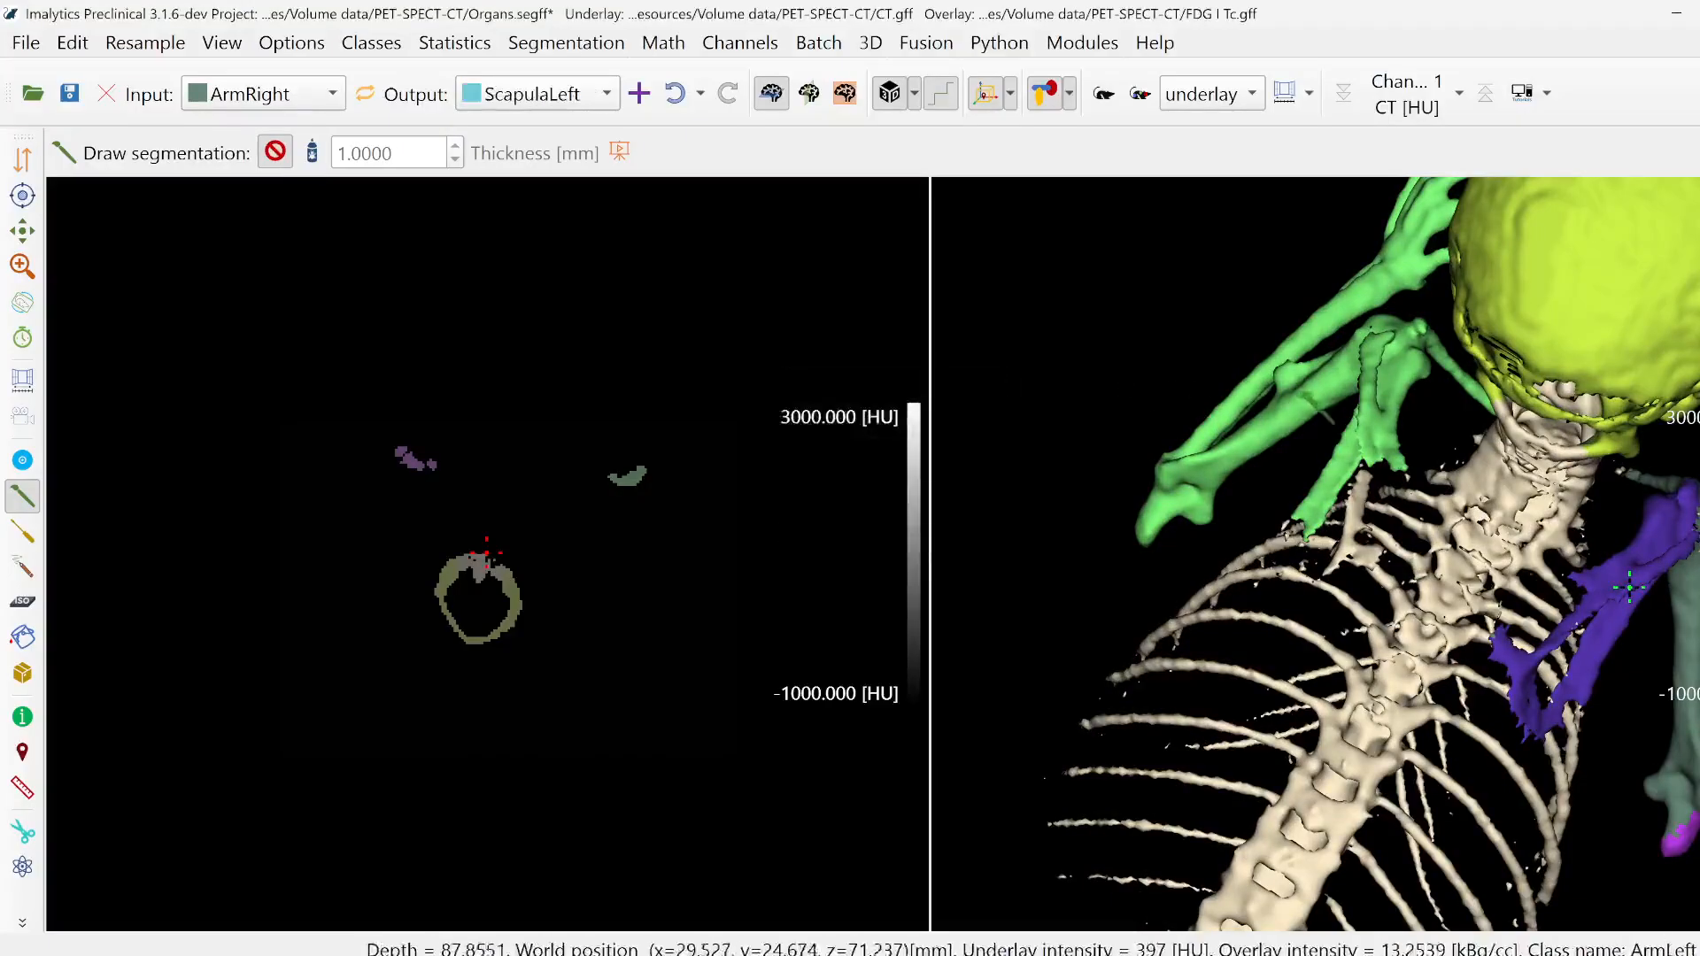
# - Set ArmLeft as input class and outline the left shoulder blade in the 3D view to assign it to ScapulaLeft
pyautogui.rightClick(1301, 397)
pyautogui.click(1200, 333)
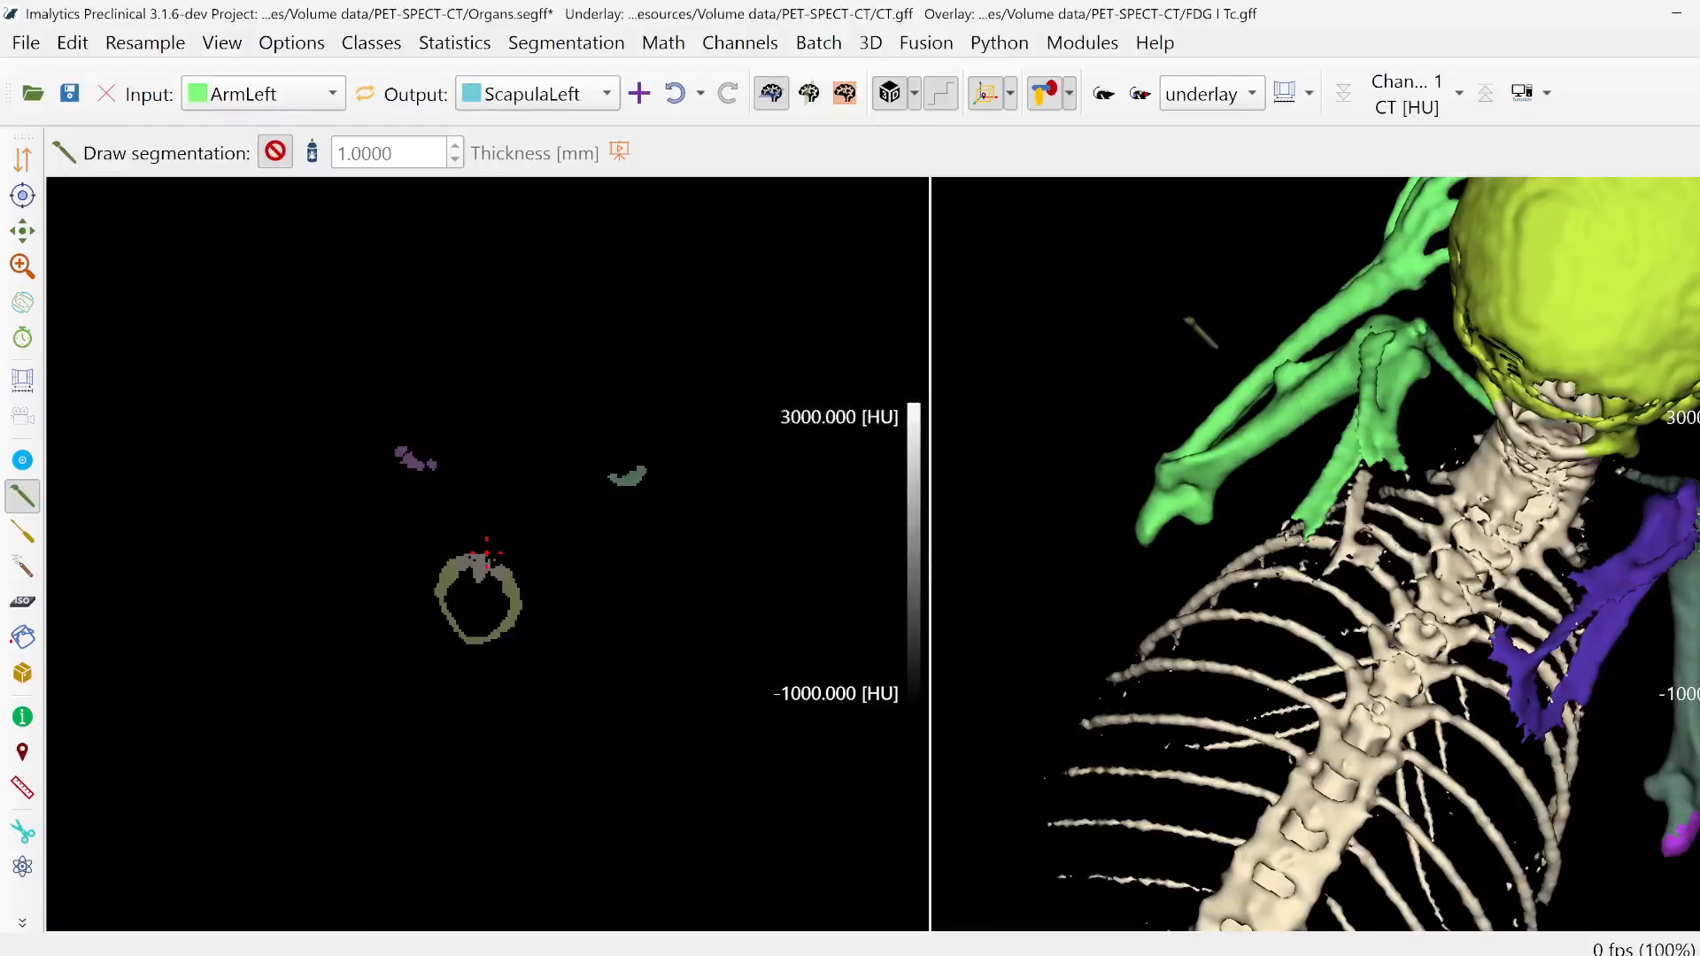
pyautogui.moveTo(1392, 376)
pyautogui.mouseDown(button='middle')
pyautogui.moveTo(1439, 574)
pyautogui.moveTo(1545, 577)
pyautogui.mouseUp(button='middle')
pyautogui.moveTo(1548, 585)
pyautogui.mouseDown()
pyautogui.moveTo(1448, 666)
pyautogui.moveTo(1338, 611)
pyautogui.moveTo(1393, 489)
pyautogui.mouseUp()
pyautogui.moveTo(1416, 411)
pyautogui.mouseDown()
pyautogui.moveTo(1599, 444)
pyautogui.moveTo(1595, 487)
pyautogui.mouseUp()
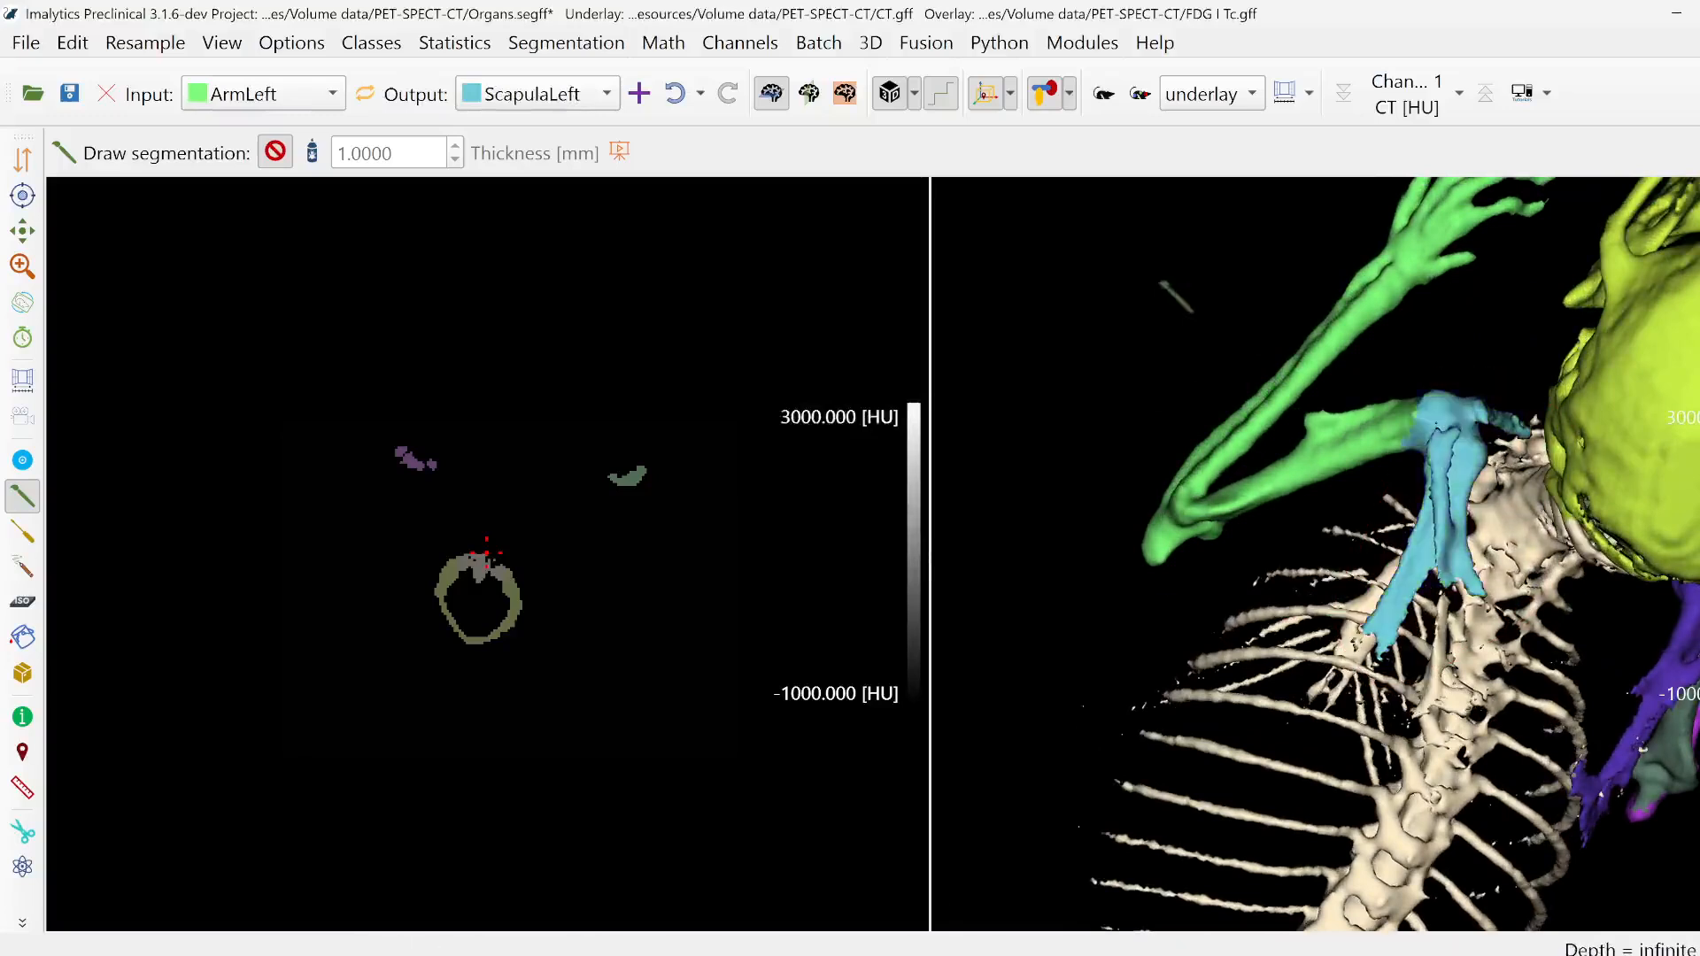
# - Add a class named ForeArmLeft and outline the left hand and forearm to reassign them from ArmLeft
pyautogui.rightClick(1176, 295)
pyautogui.click(1176, 295)
pyautogui.write('Fore')
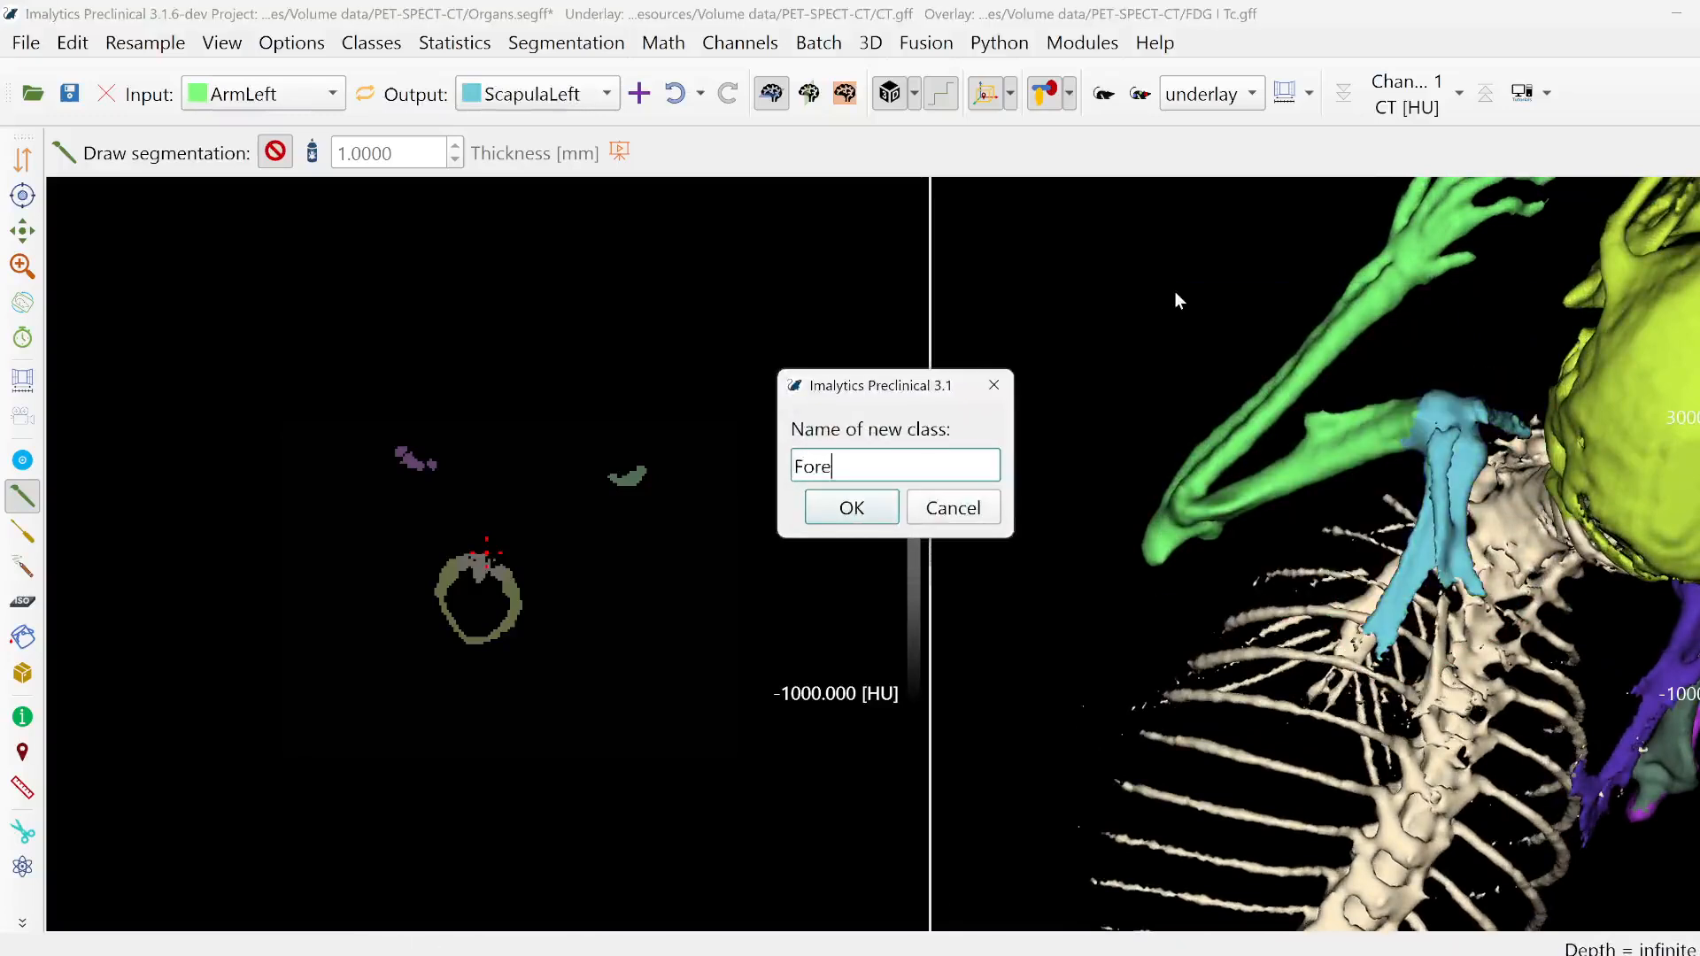
pyautogui.write('ArmLeft')
pyautogui.press('Return')
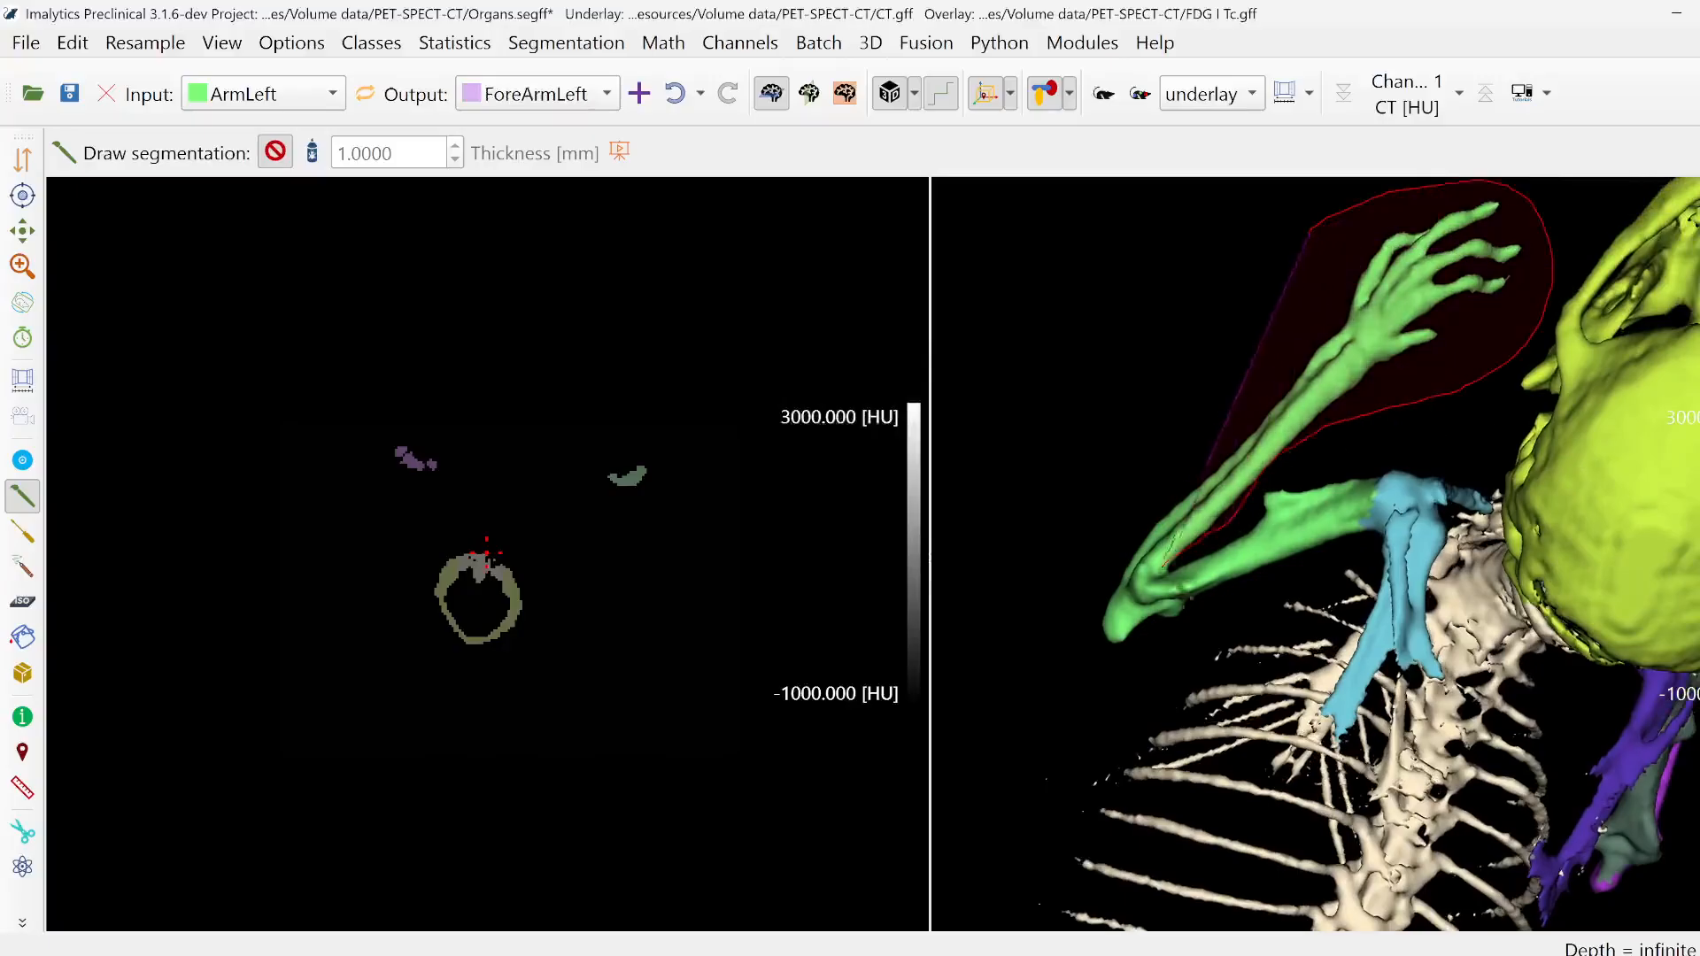
pyautogui.moveTo(1045, 582); pyautogui.dragTo(1082, 576)
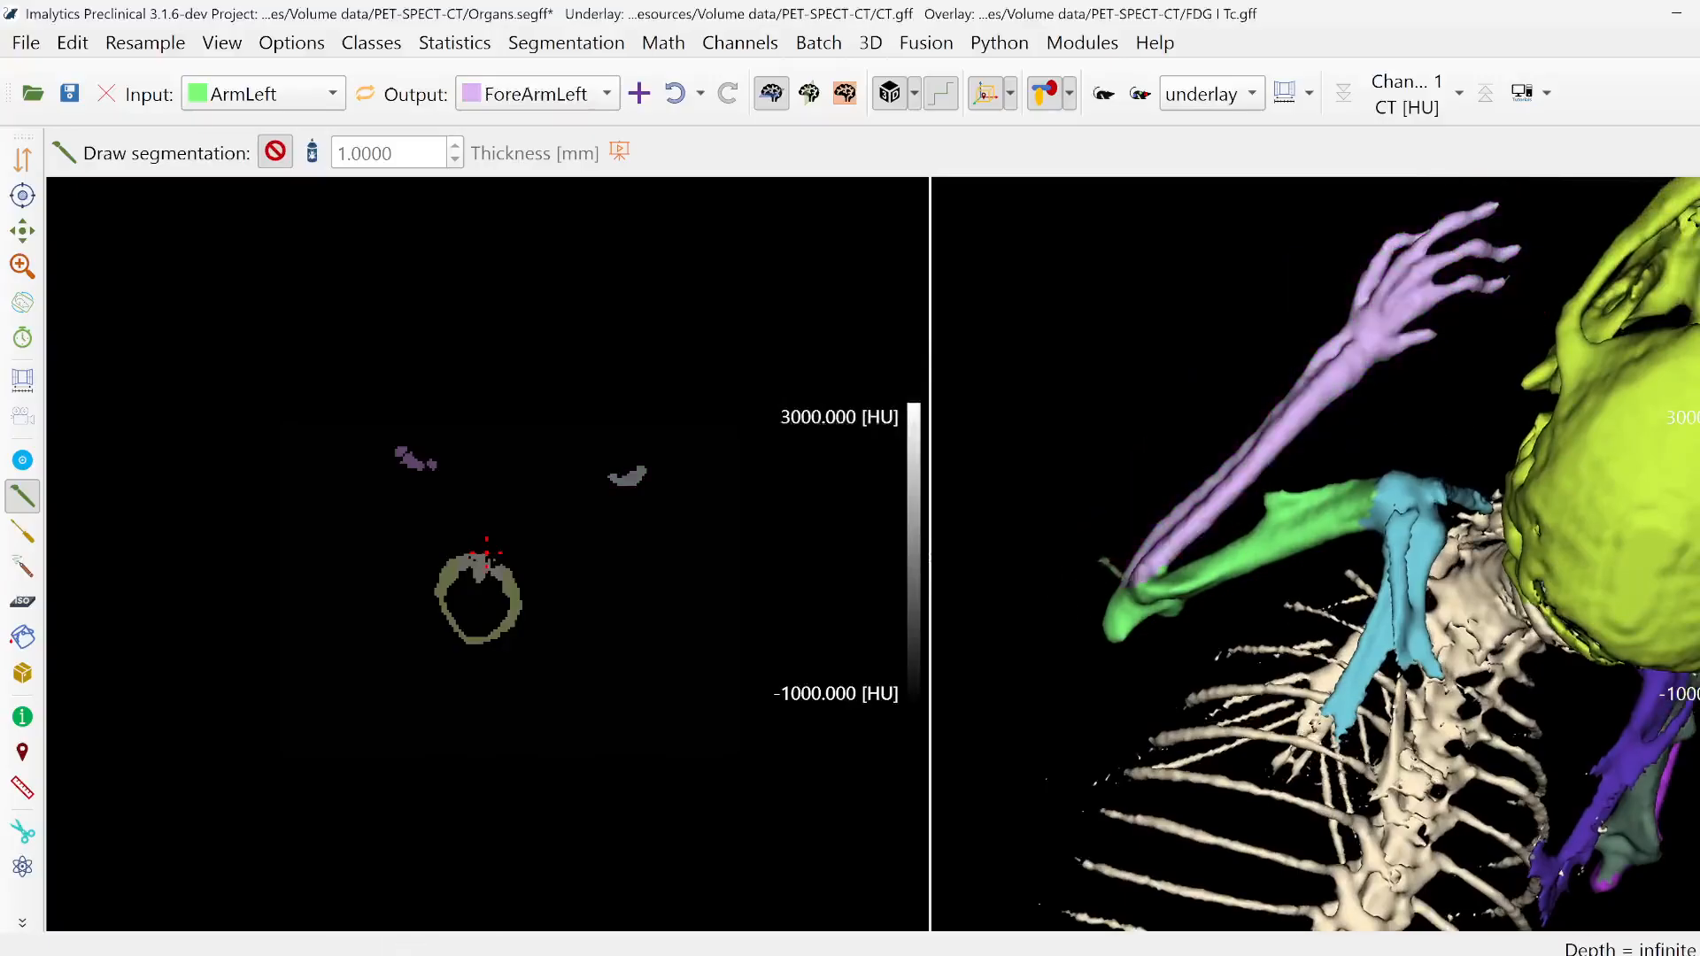
# - Look up the Fill region tutorial video among the mouse mode help videos
pyautogui.moveTo(1594, 575)
pyautogui.mouseDown(button='middle')
pyautogui.moveTo(1408, 566)
pyautogui.moveTo(1435, 567)
pyautogui.moveTo(1348, 361)
pyautogui.moveTo(1398, 459)
pyautogui.mouseUp(button='middle')
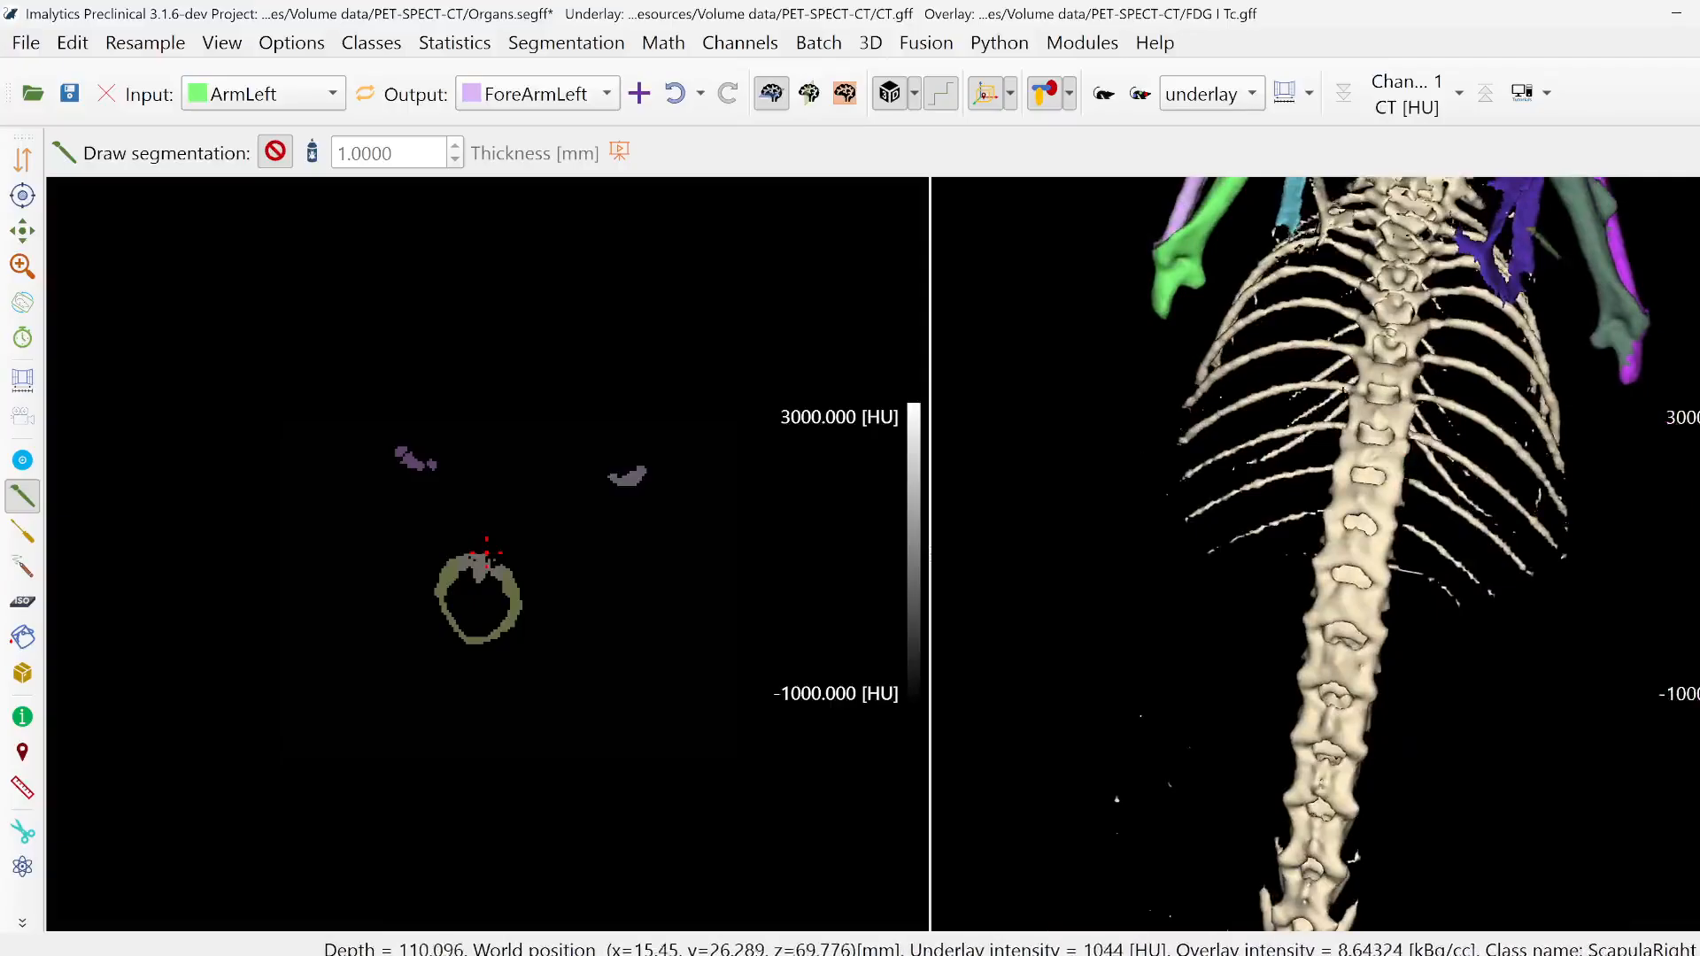
pyautogui.click(1547, 94)
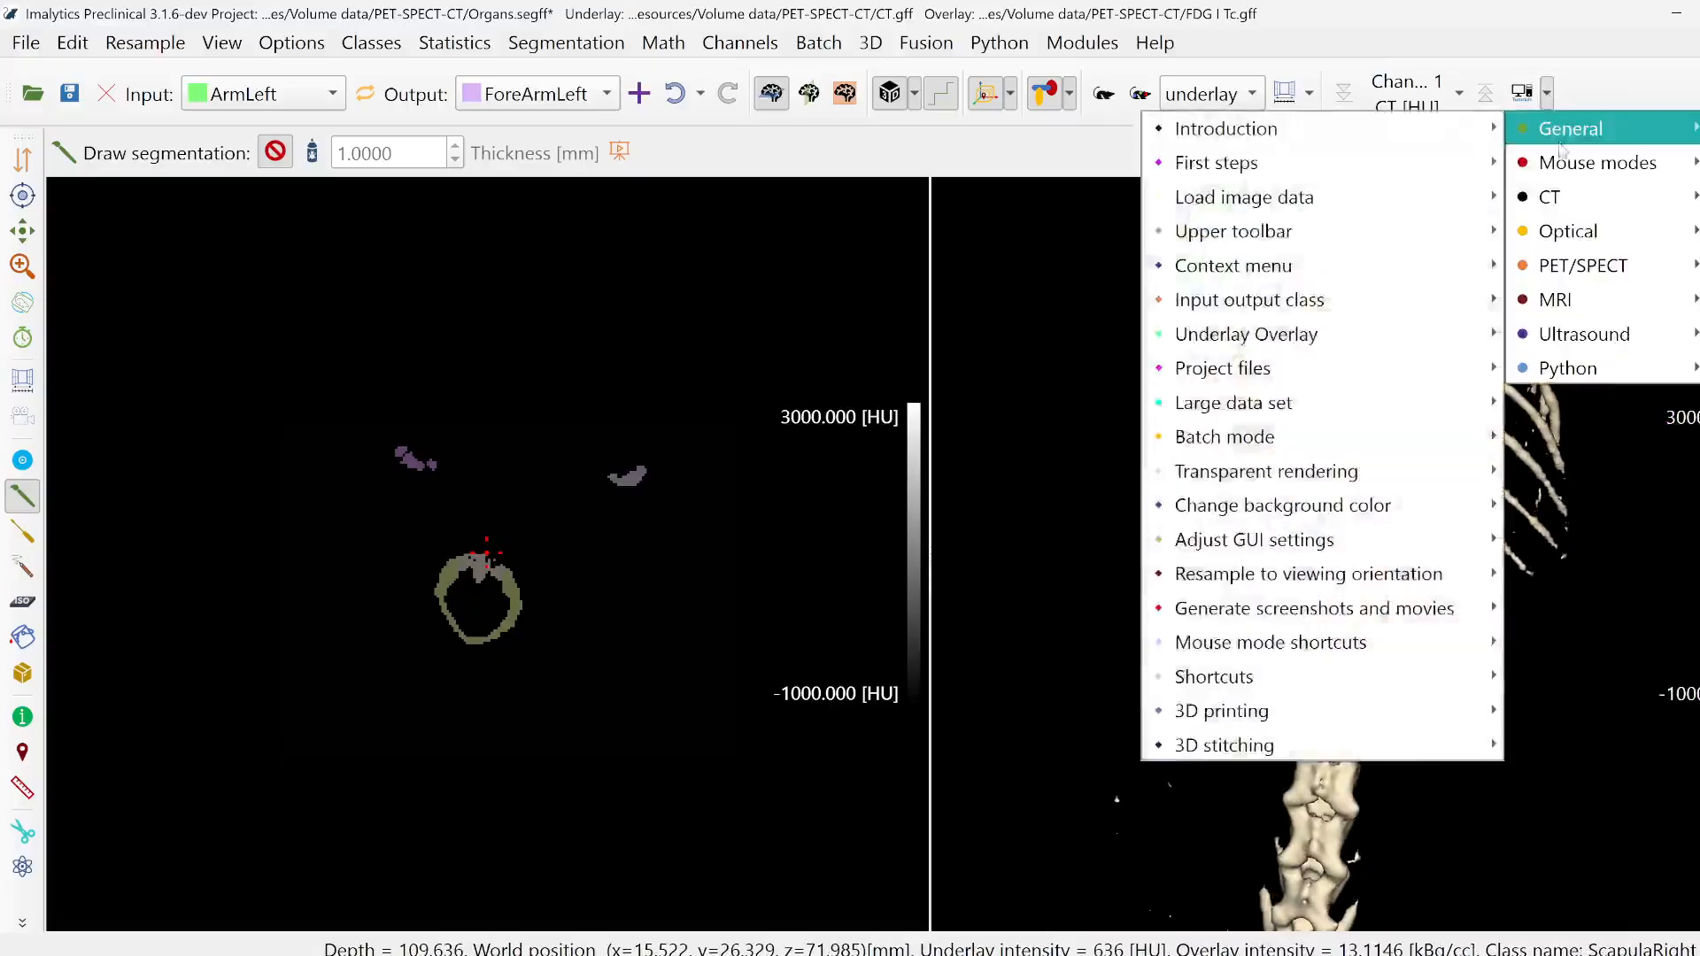
pyautogui.moveTo(1585, 162)
pyautogui.moveTo(1386, 645)
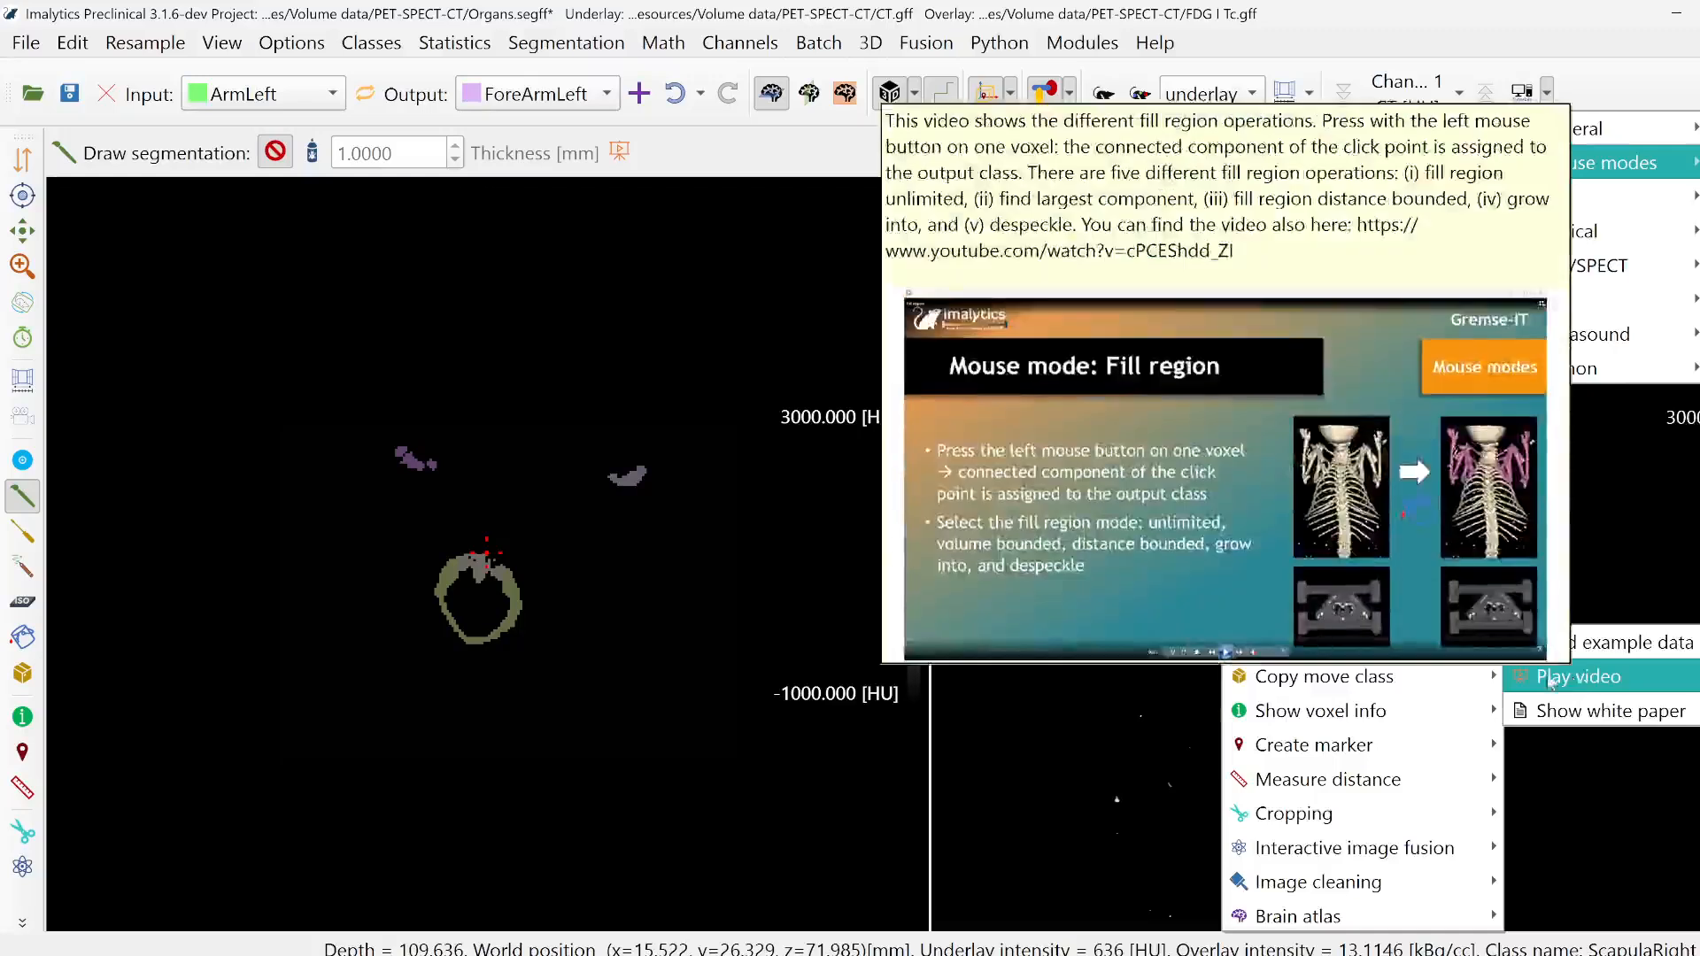
pyautogui.click(1576, 678)
# - Add a new class named Rib
pyautogui.rightClick(1059, 512)
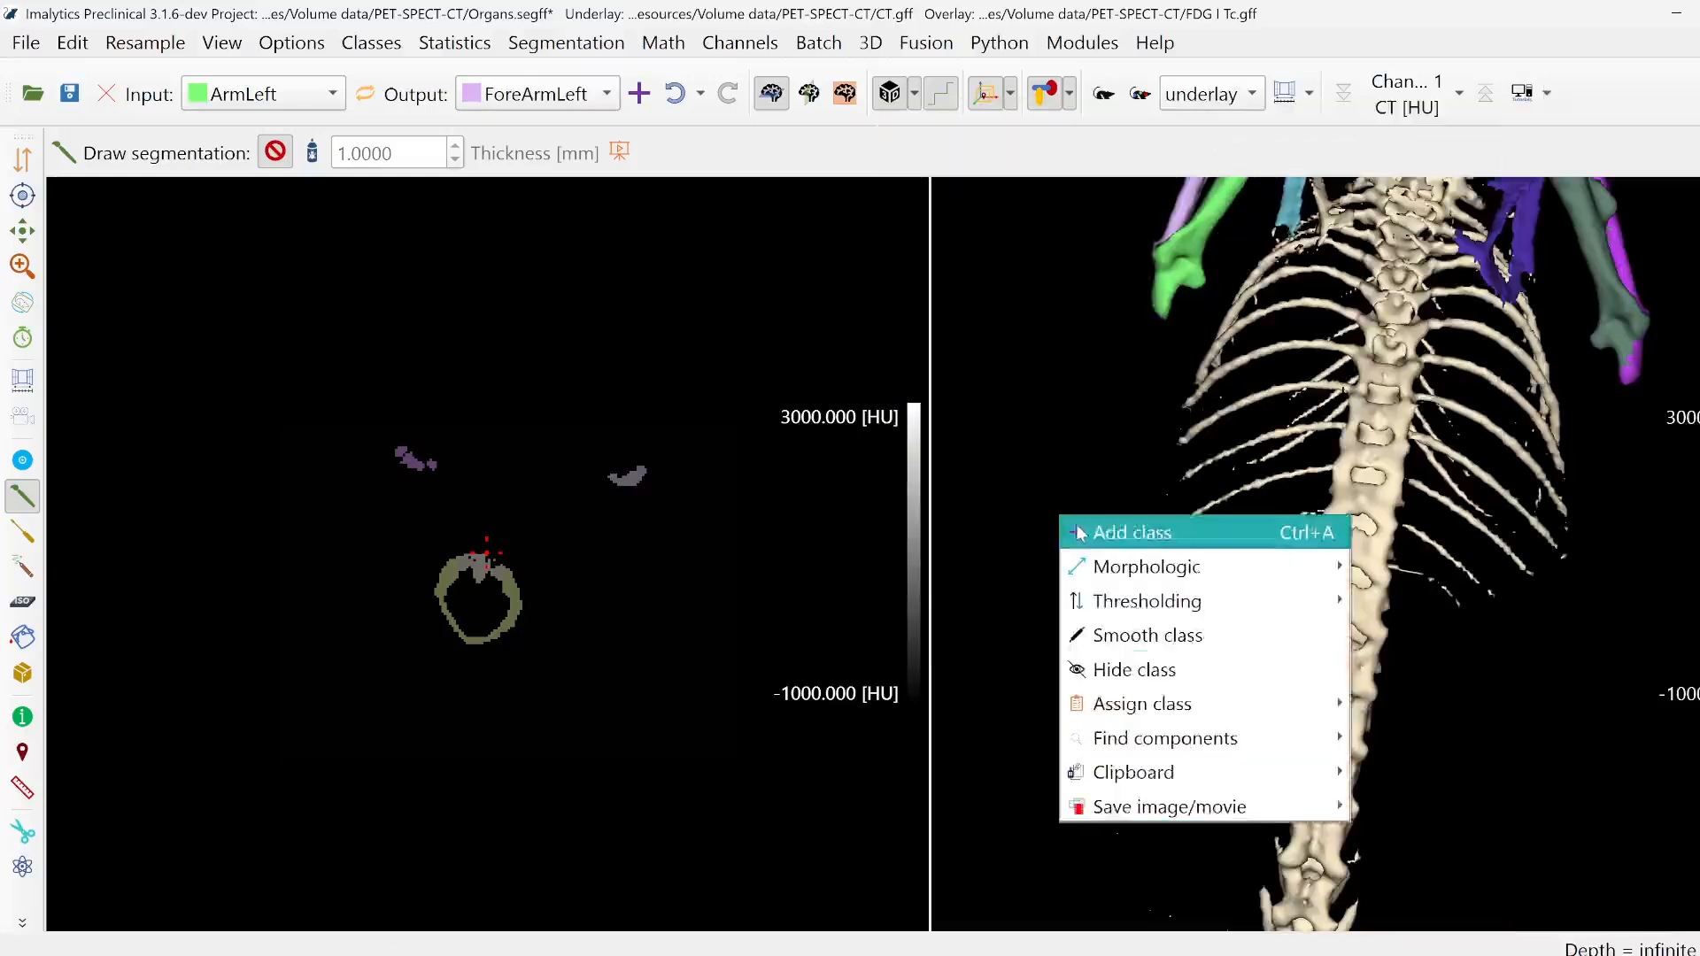
pyautogui.click(1080, 531)
pyautogui.write('Rib')
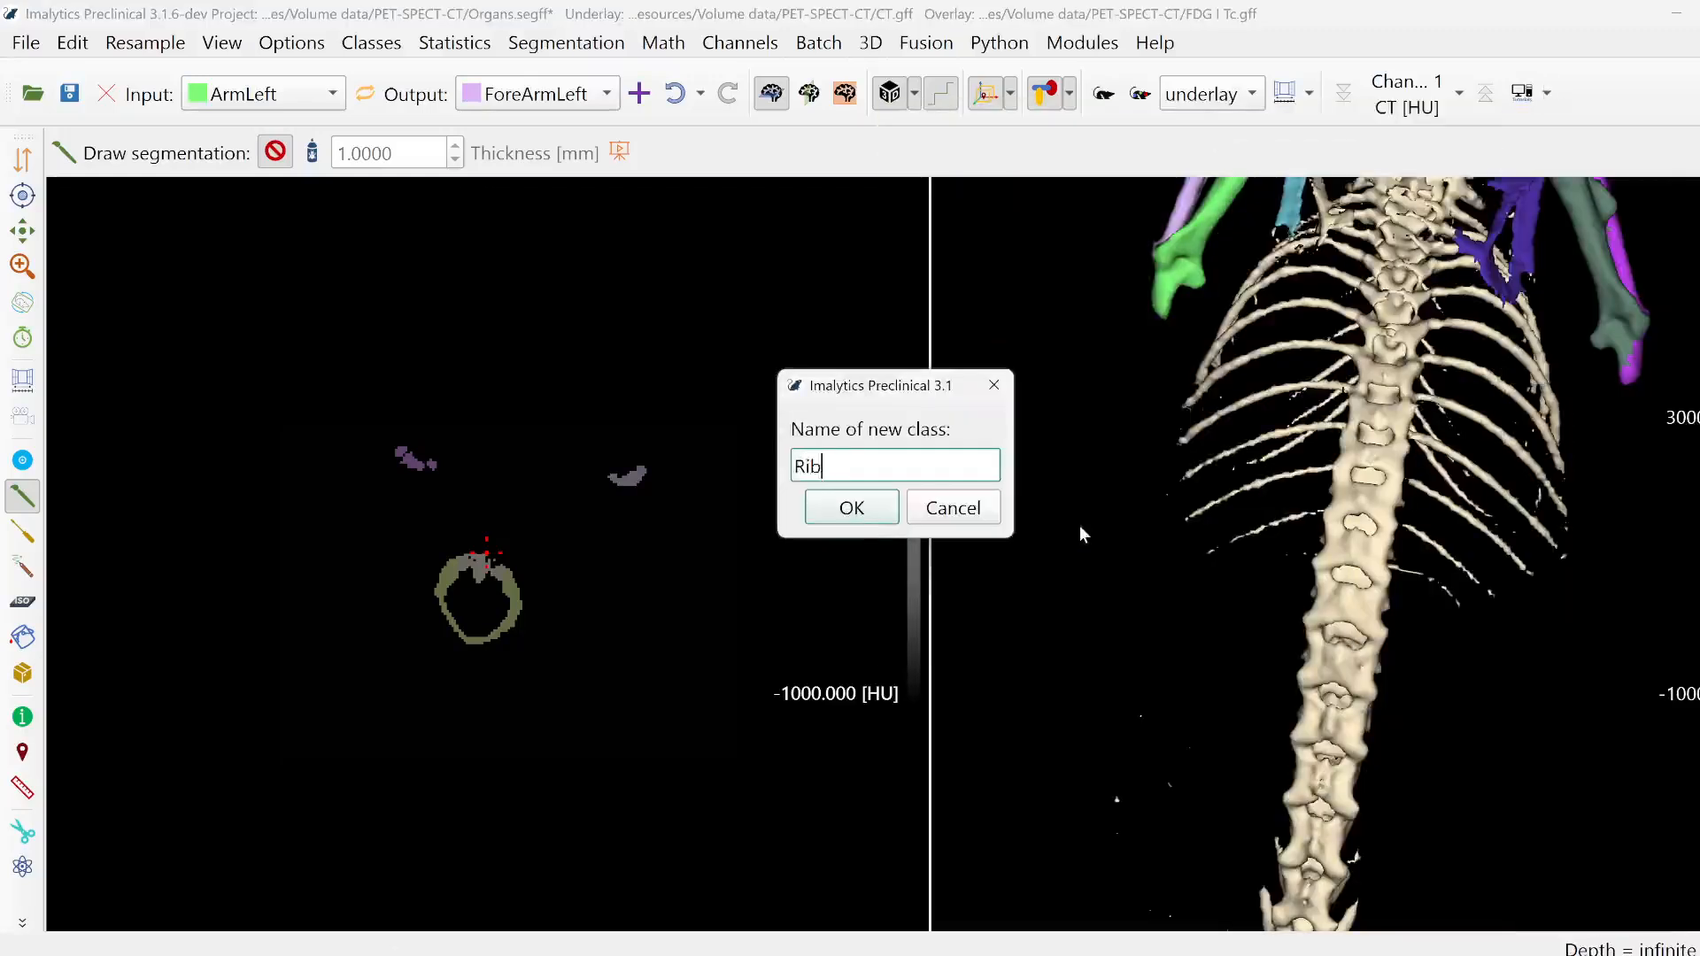
pyautogui.press('Return')
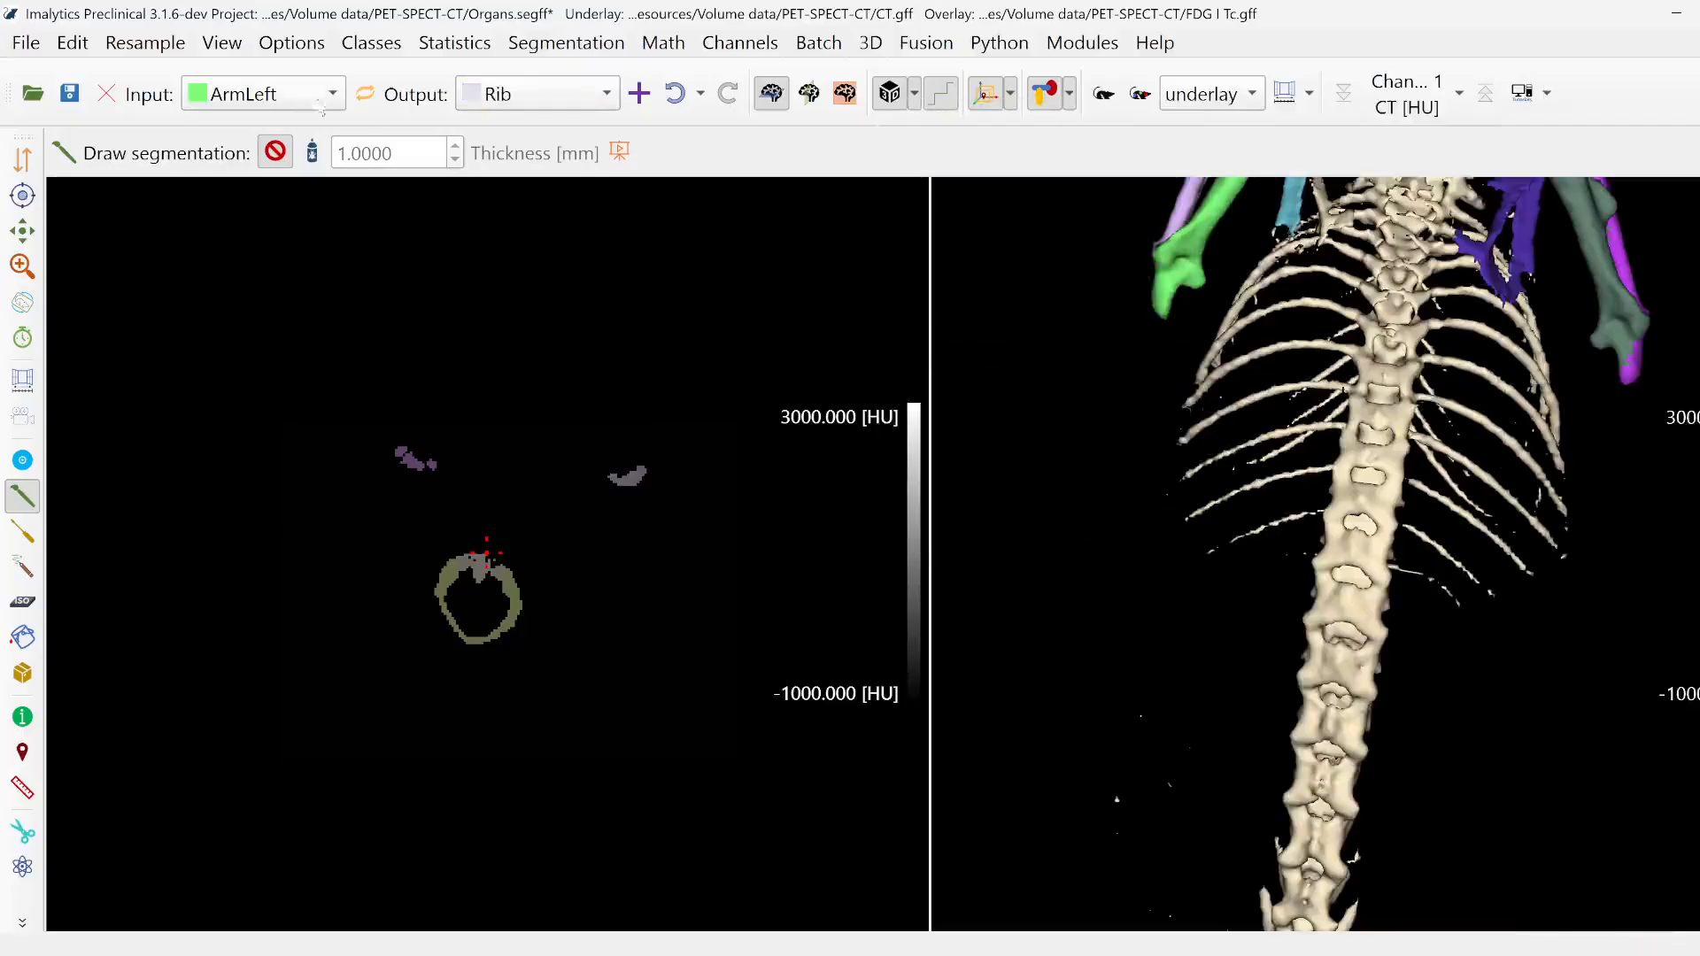
# - Set Bone as input class and outline the ribs on both sides of the spine to assign them to Rib
pyautogui.click(321, 105)
pyautogui.click(254, 165)
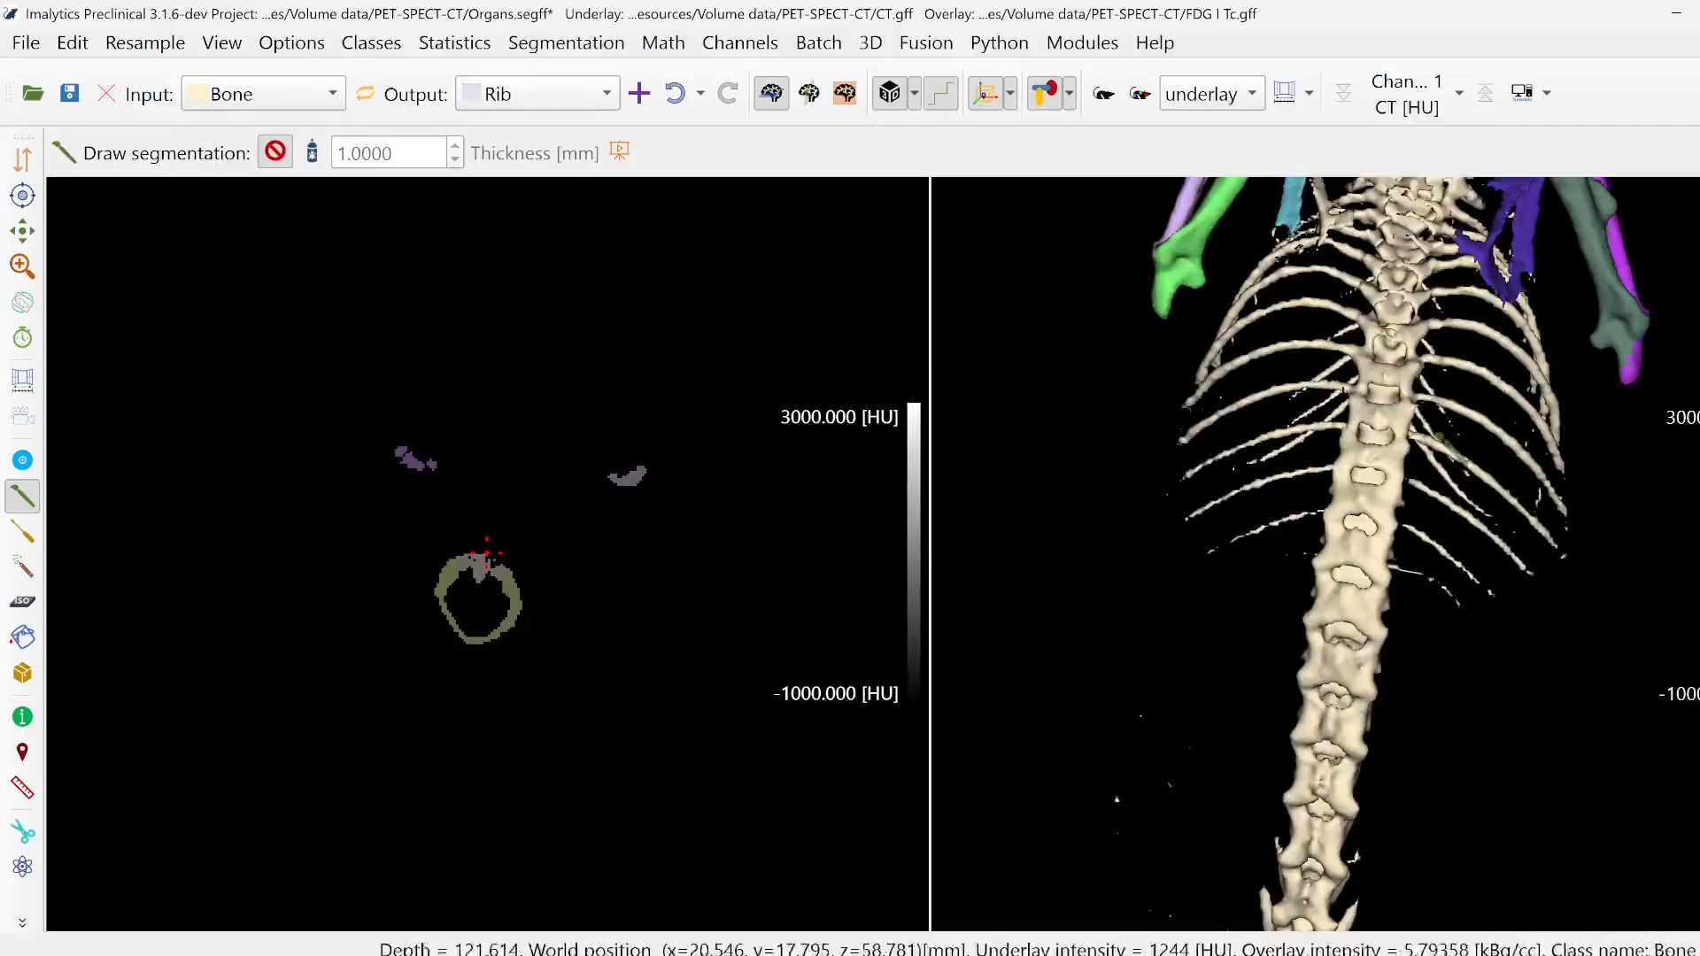
pyautogui.moveTo(1436, 434); pyautogui.dragTo(1374, 521, button='middle')
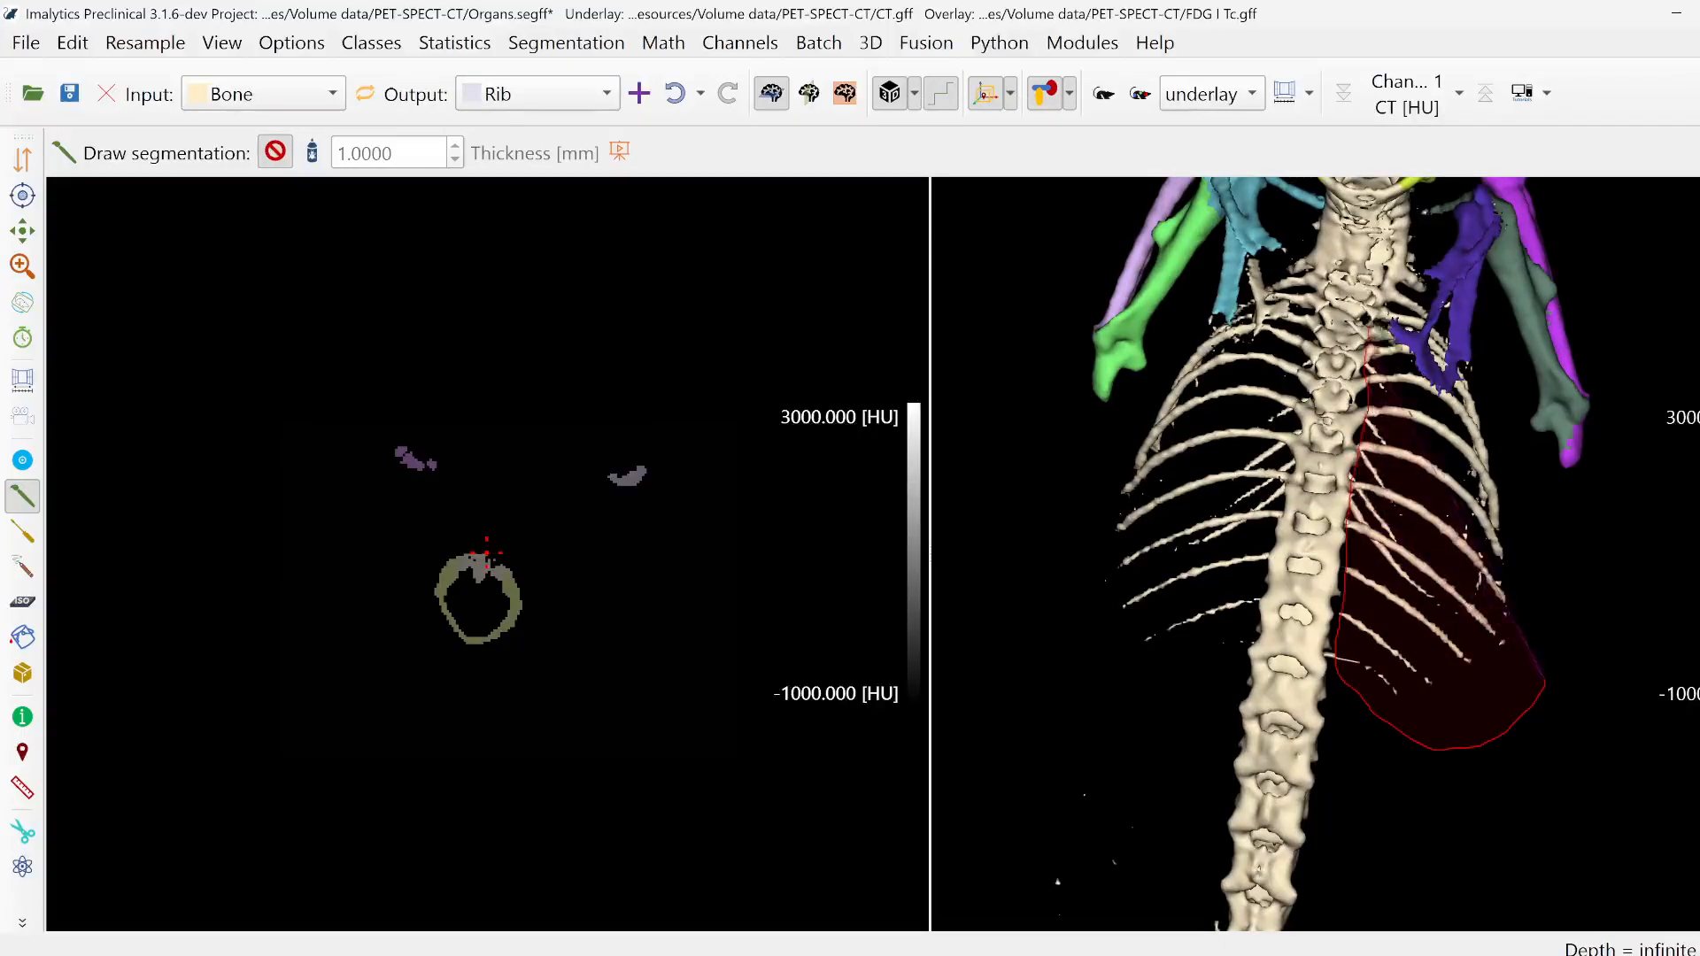
pyautogui.moveTo(1546, 683); pyautogui.dragTo(1542, 521)
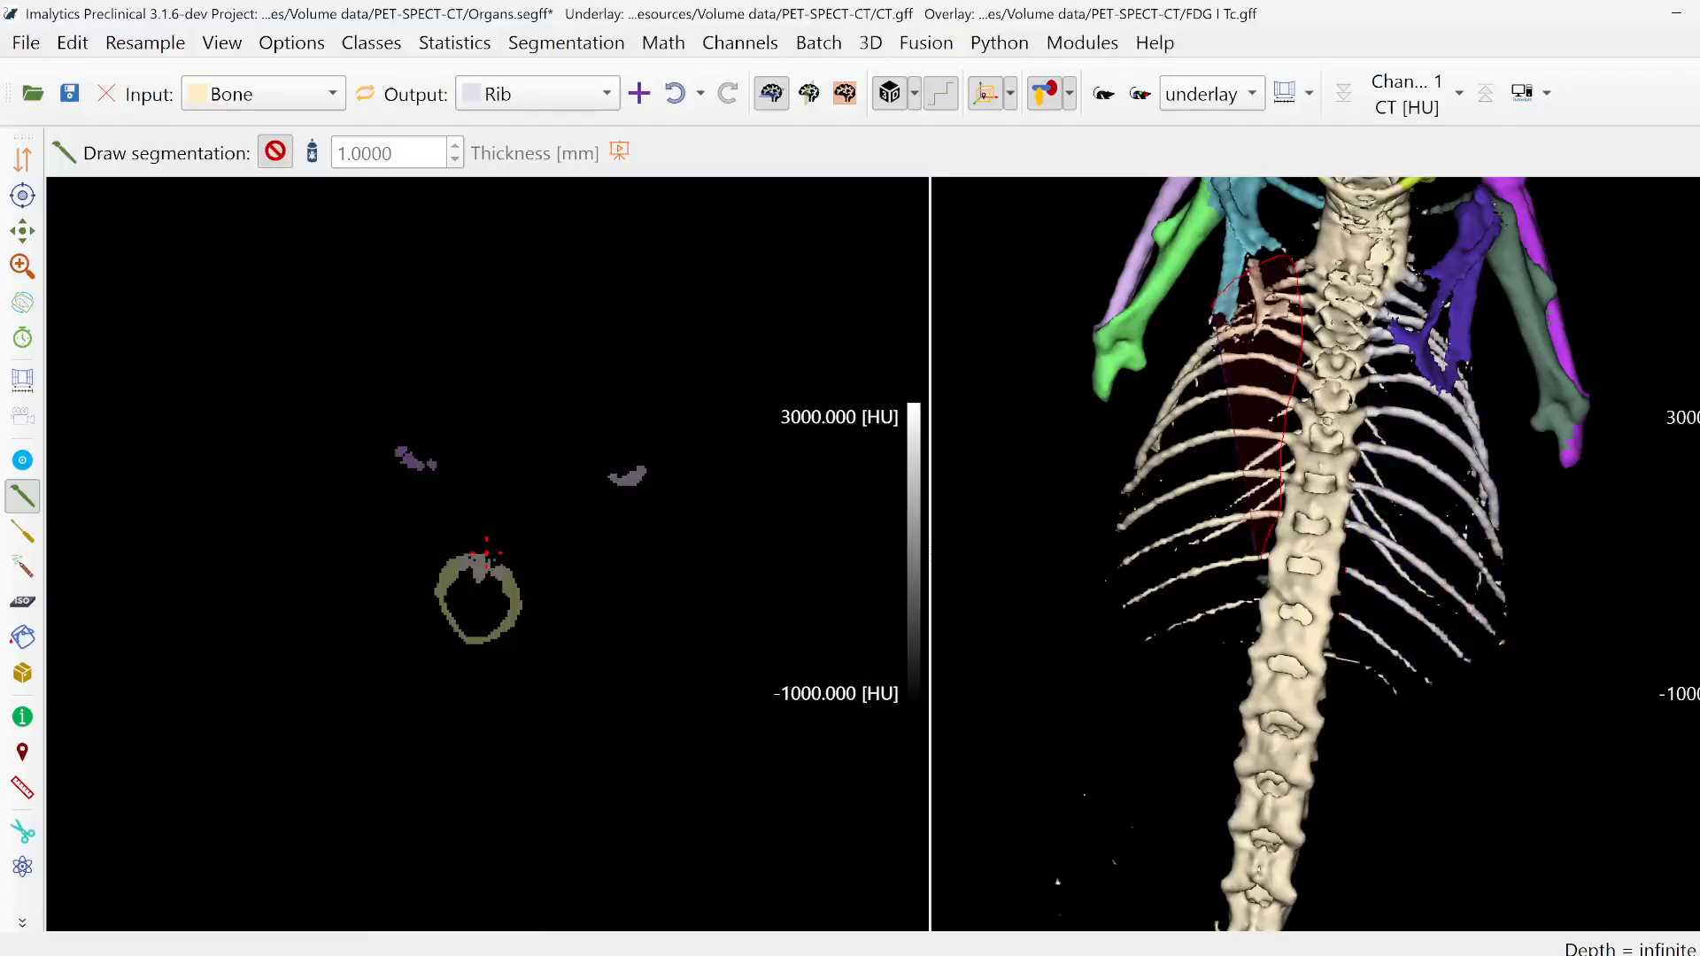
pyautogui.moveTo(1010, 543); pyautogui.dragTo(1019, 515)
pyautogui.moveTo(1205, 523)
pyautogui.mouseDown(button='middle')
pyautogui.moveTo(1186, 410)
pyautogui.moveTo(1284, 399)
pyautogui.mouseUp(button='middle')
# - Set Rib as input class and ScapulaLeft as output class, and fill the misassigned scapula piece beside the spine with Fill region
pyautogui.scroll(5, 1218, 417)
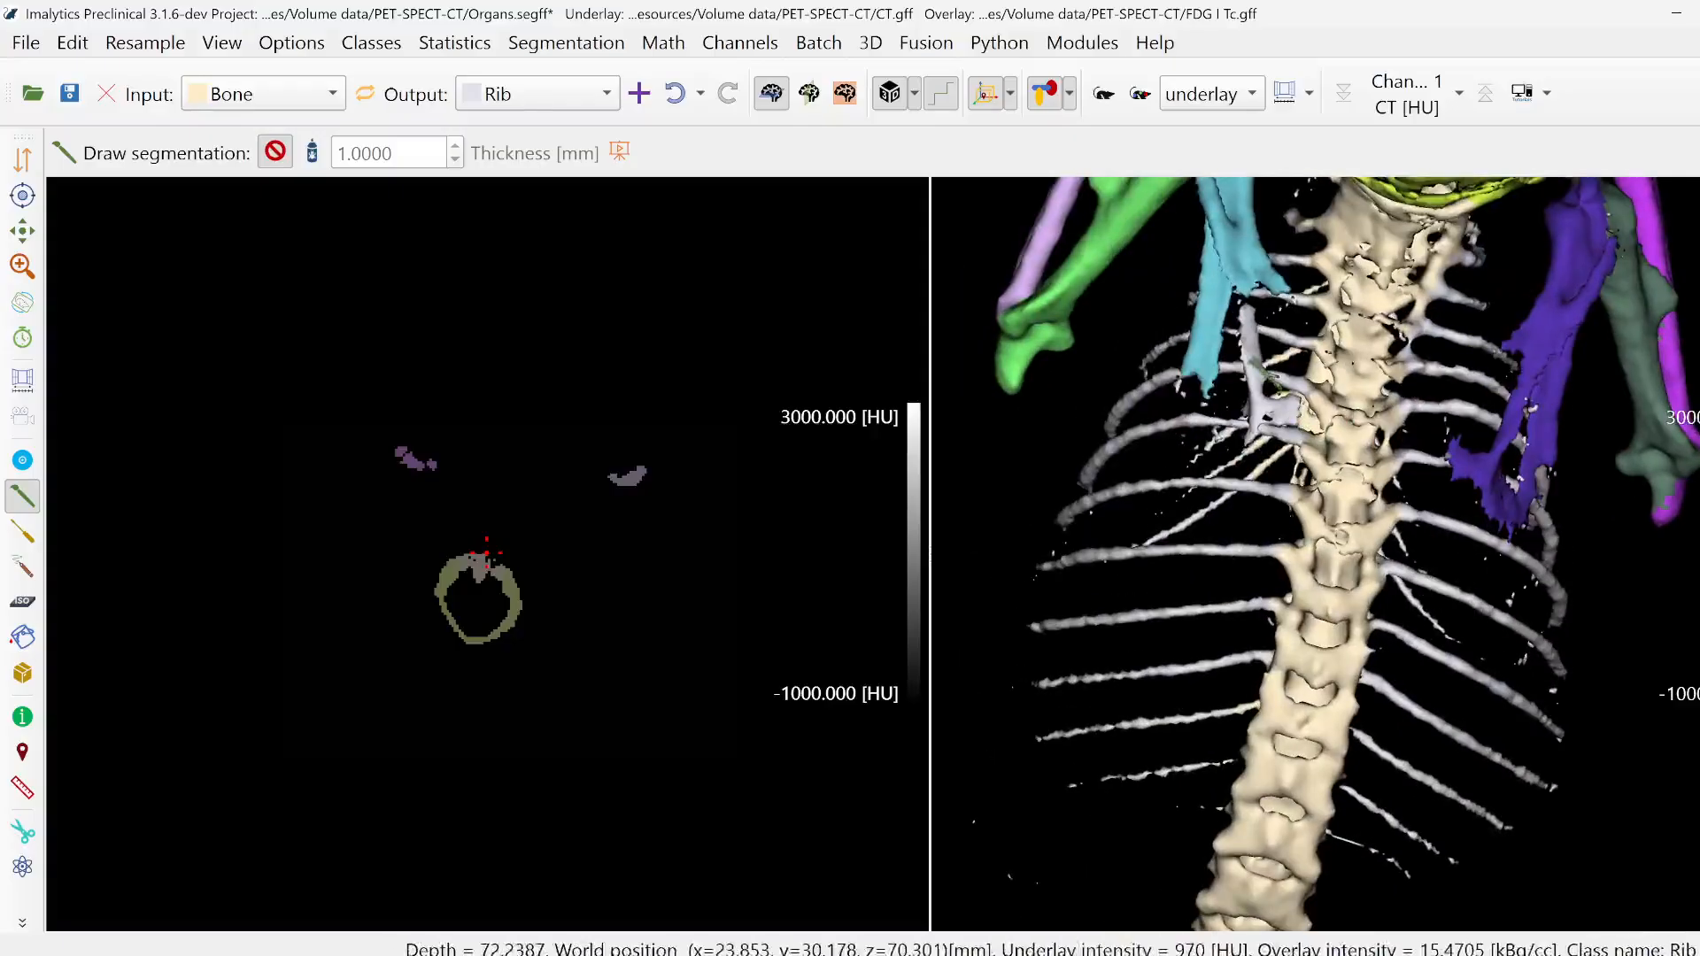
pyautogui.doubleClick(1248, 361)
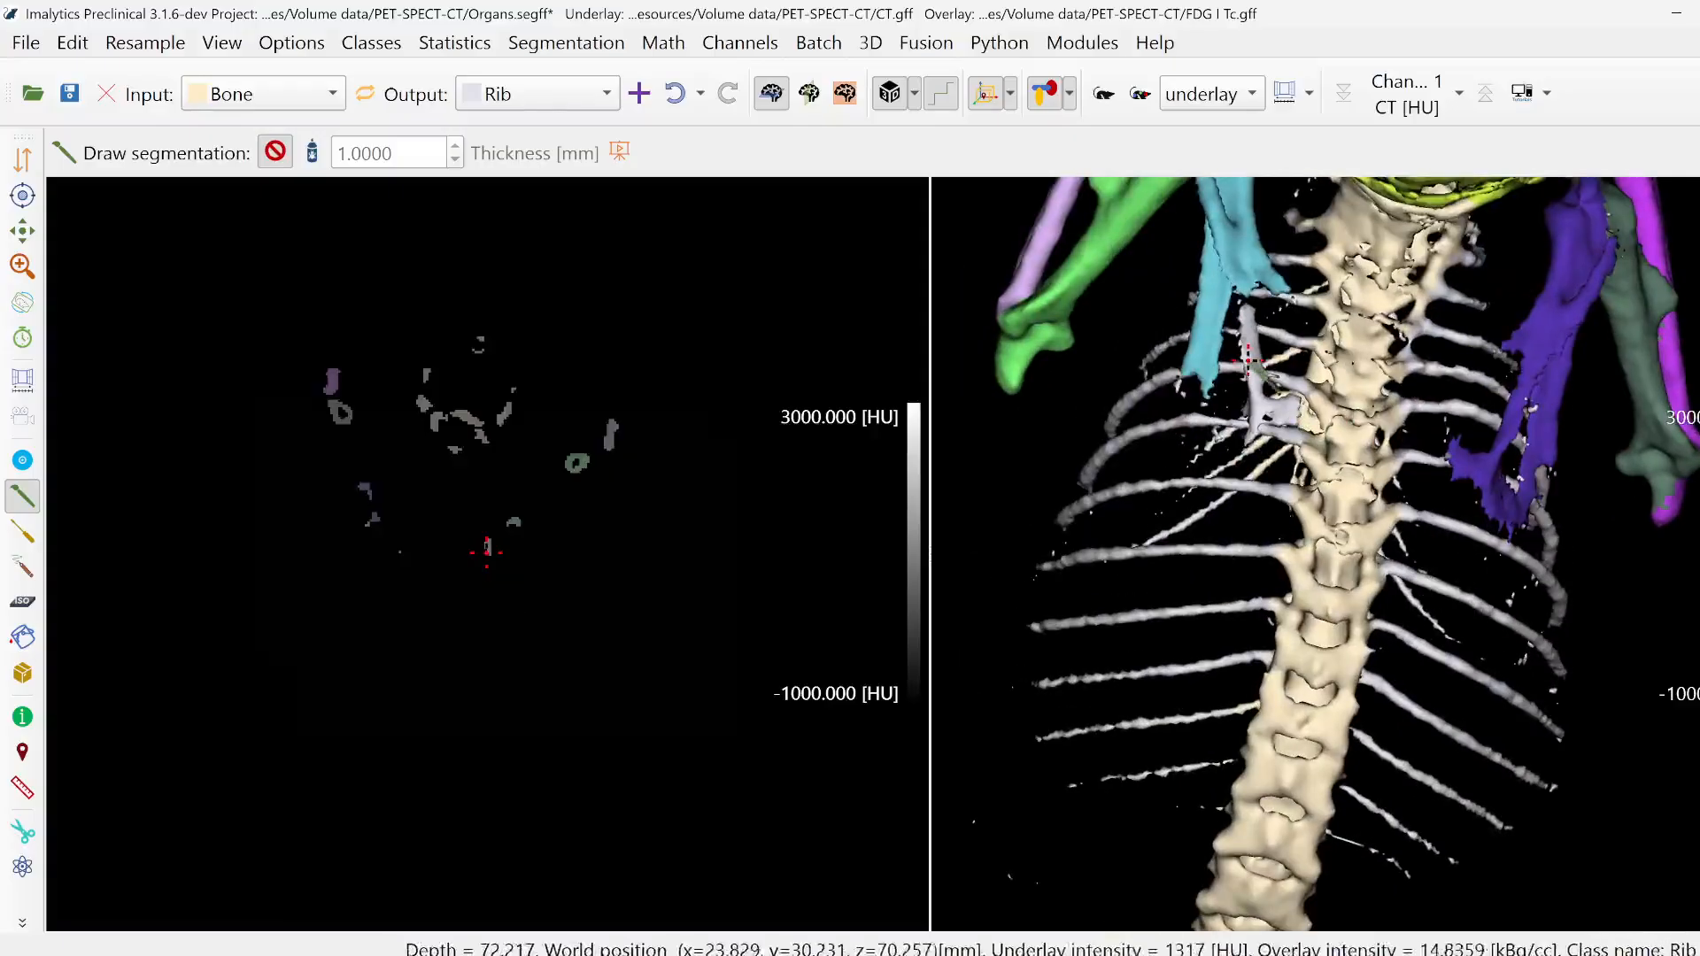
pyautogui.click(358, 105)
pyautogui.click(493, 97)
pyautogui.click(519, 264)
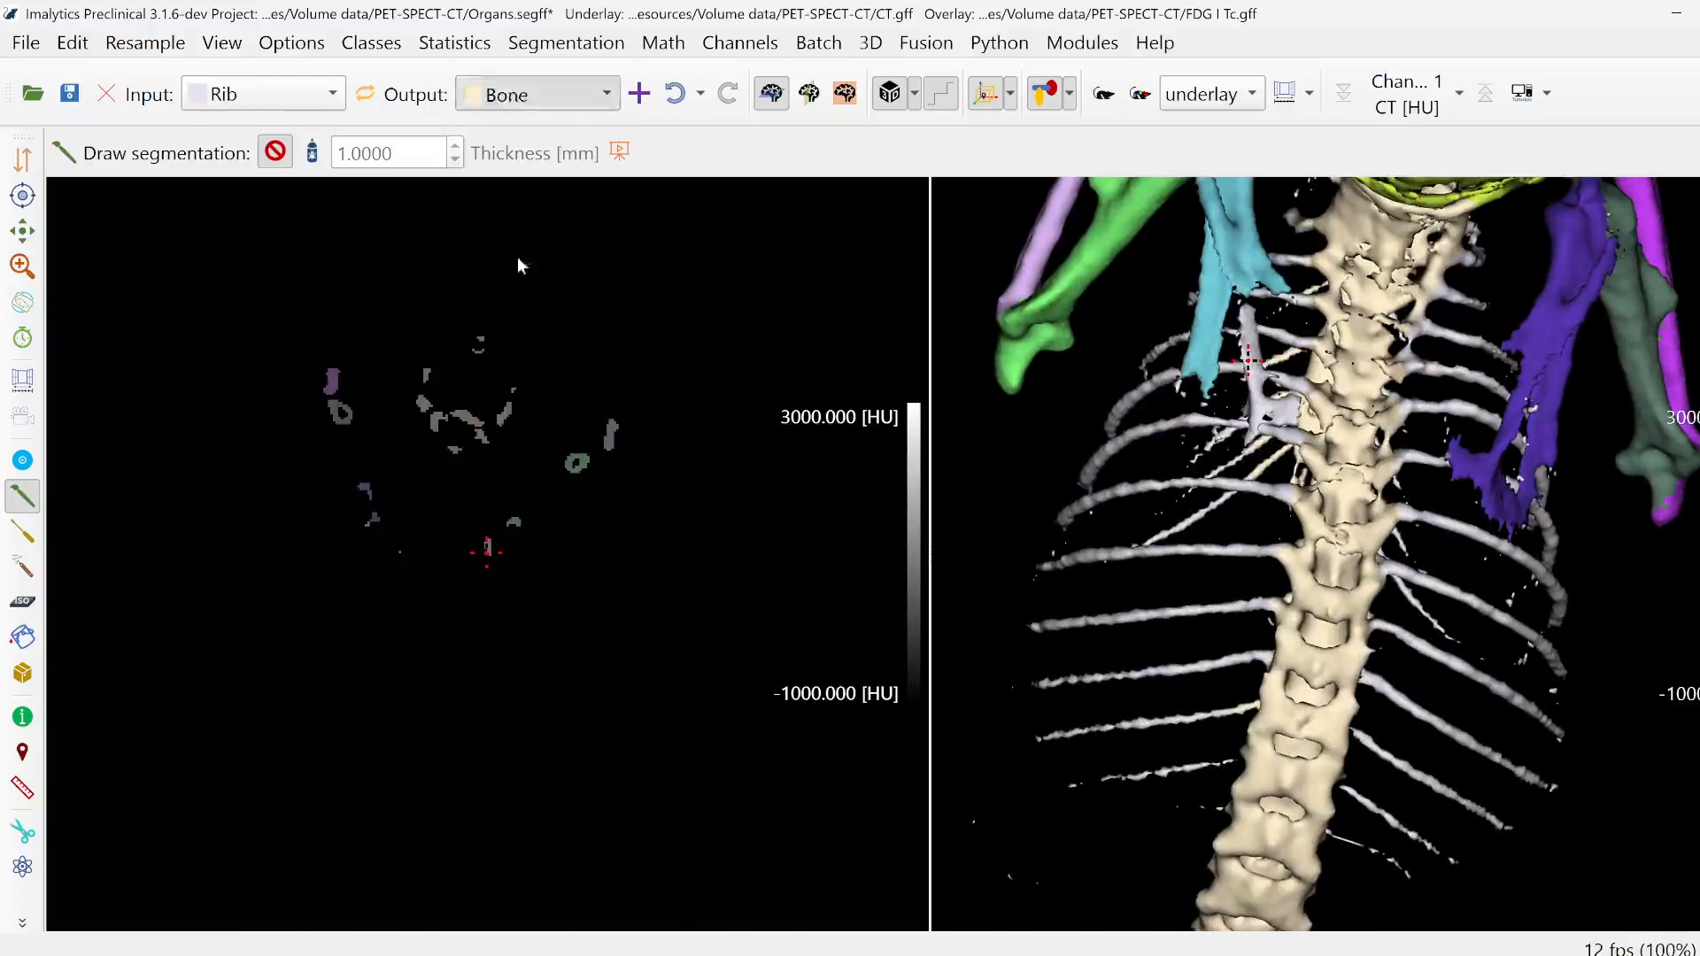
pyautogui.click(22, 637)
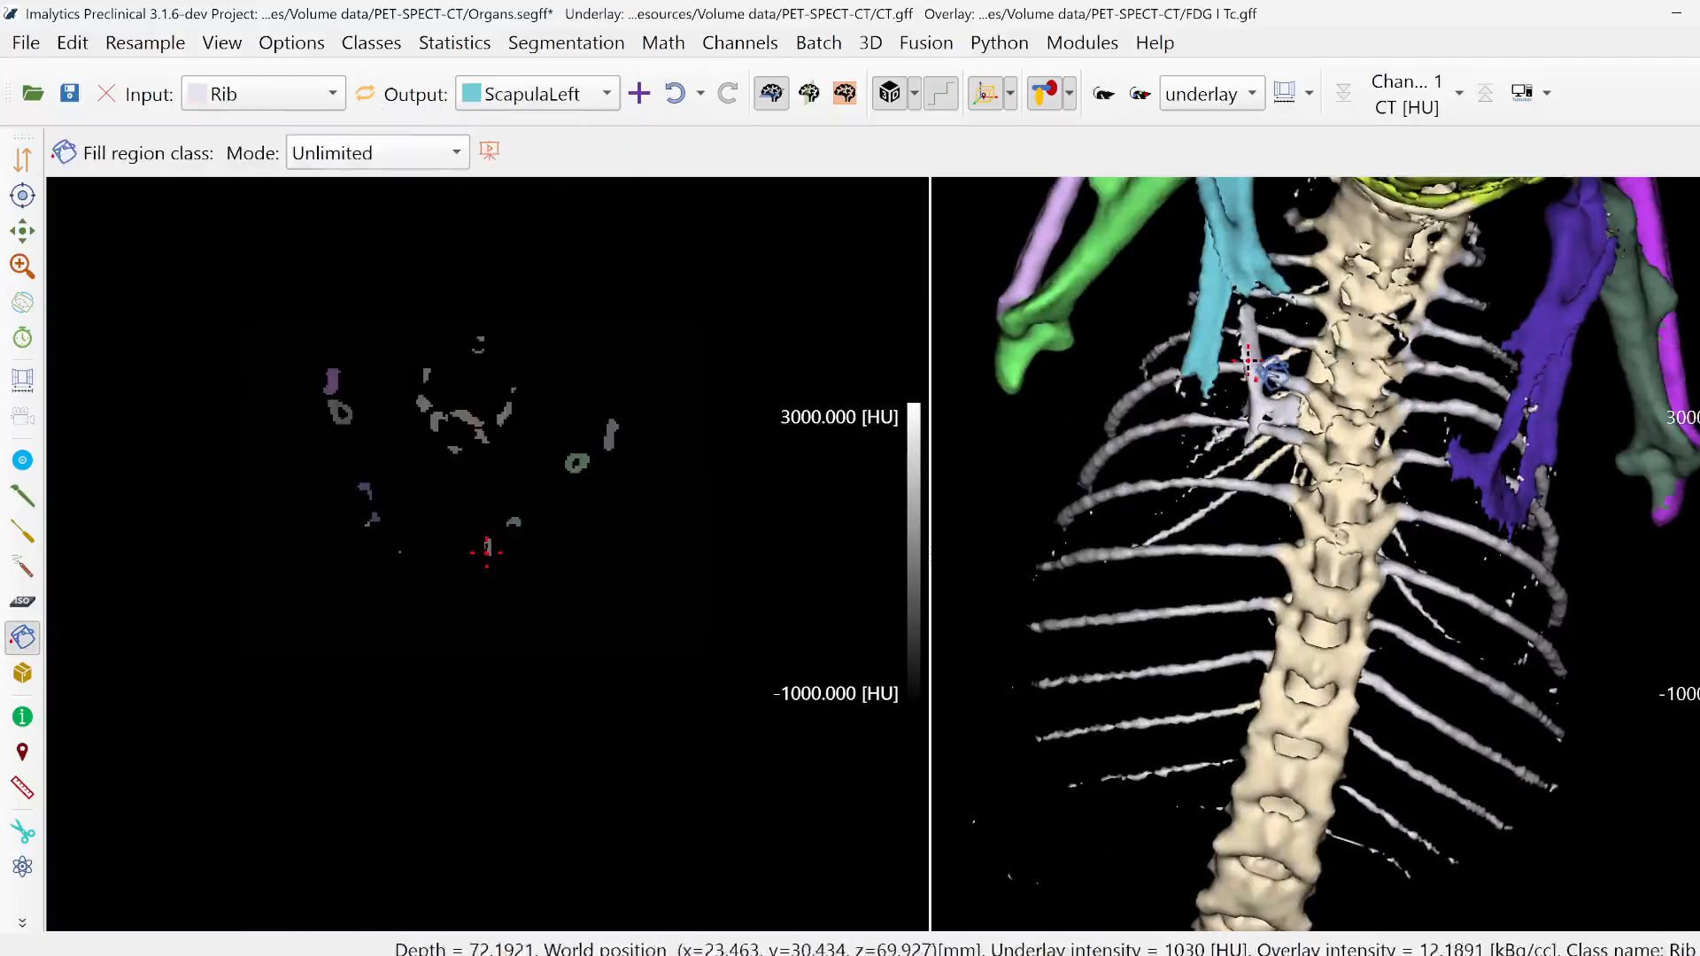
pyautogui.click(1256, 380)
# - Set Bone as the input class and Rib as the output class, facing the front of the rib cage
pyautogui.moveTo(1320, 603); pyautogui.dragTo(1600, 630, button='middle')
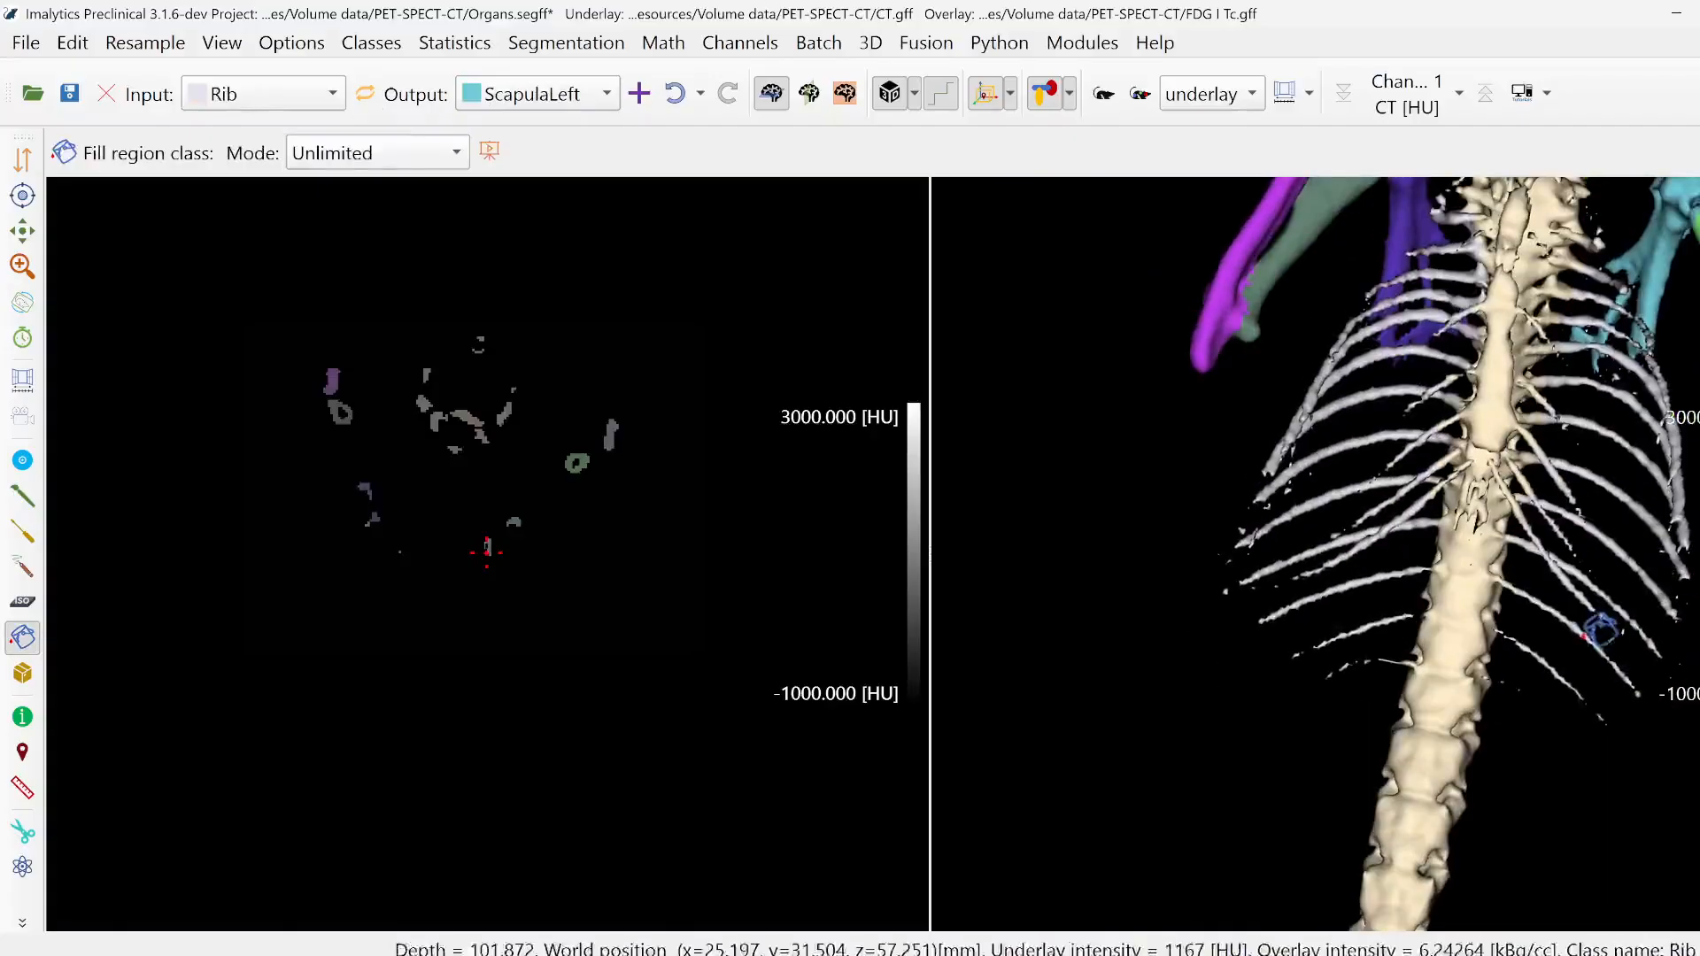
pyautogui.click(577, 102)
pyautogui.click(522, 121)
pyautogui.click(365, 93)
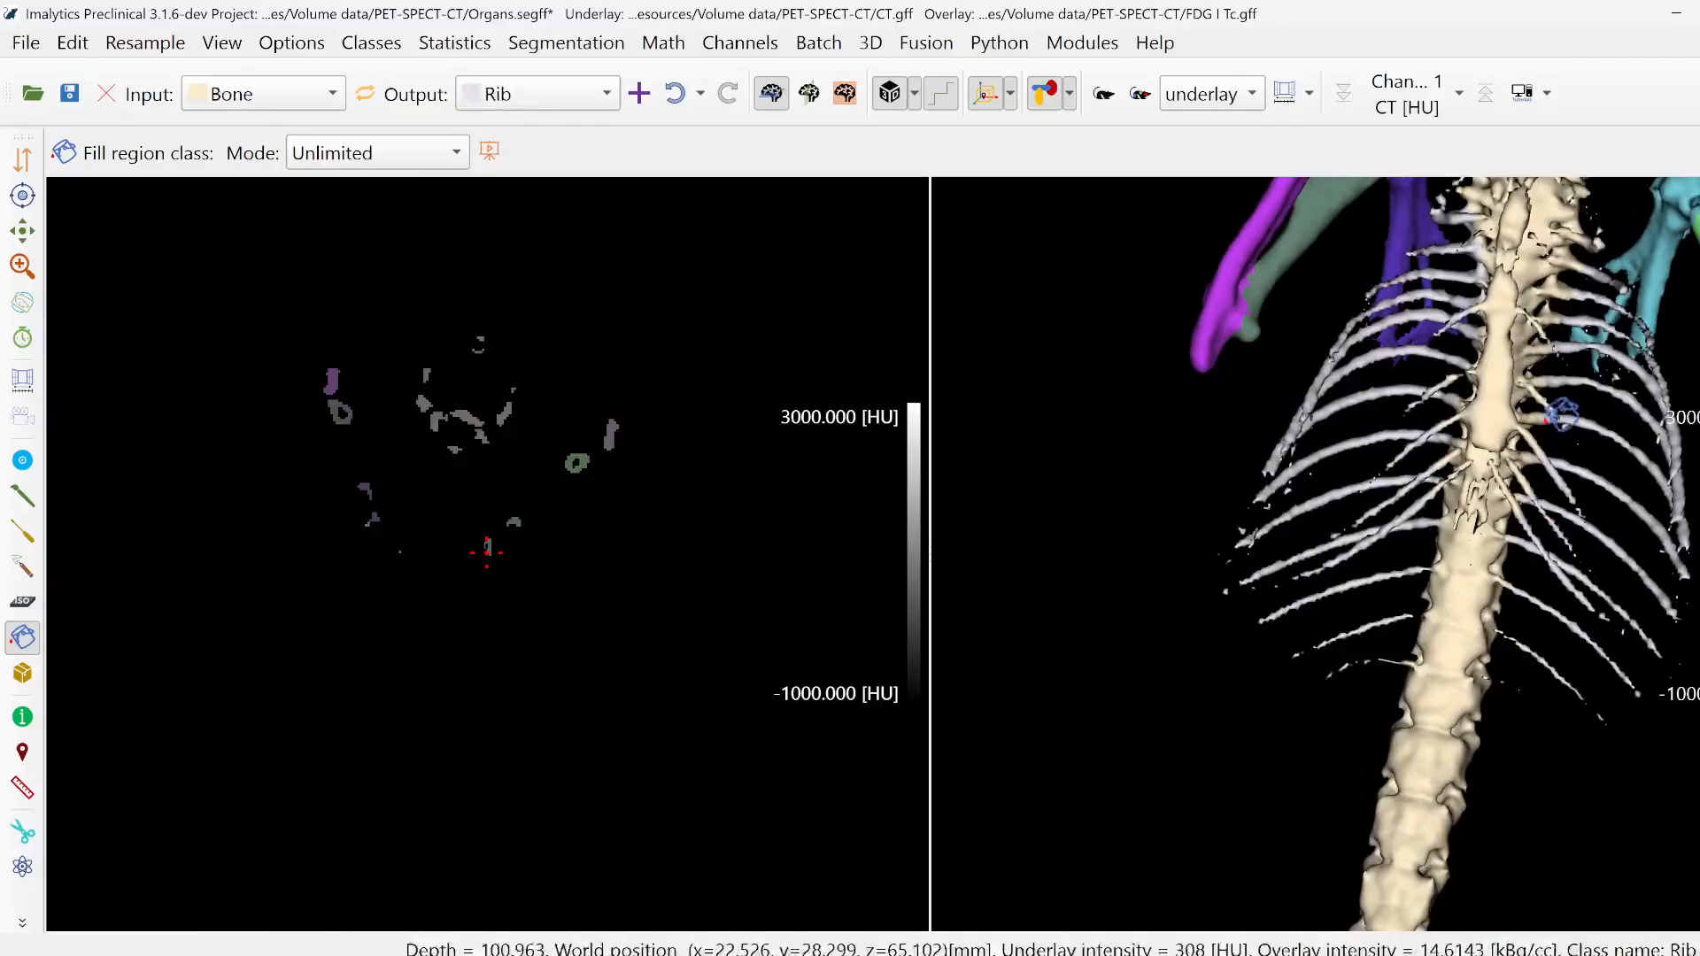
# - Try to fill the Bone rib ends beside the sternum with Rib using Fill region, and undo the fill
pyautogui.scroll(5, 1563, 414)
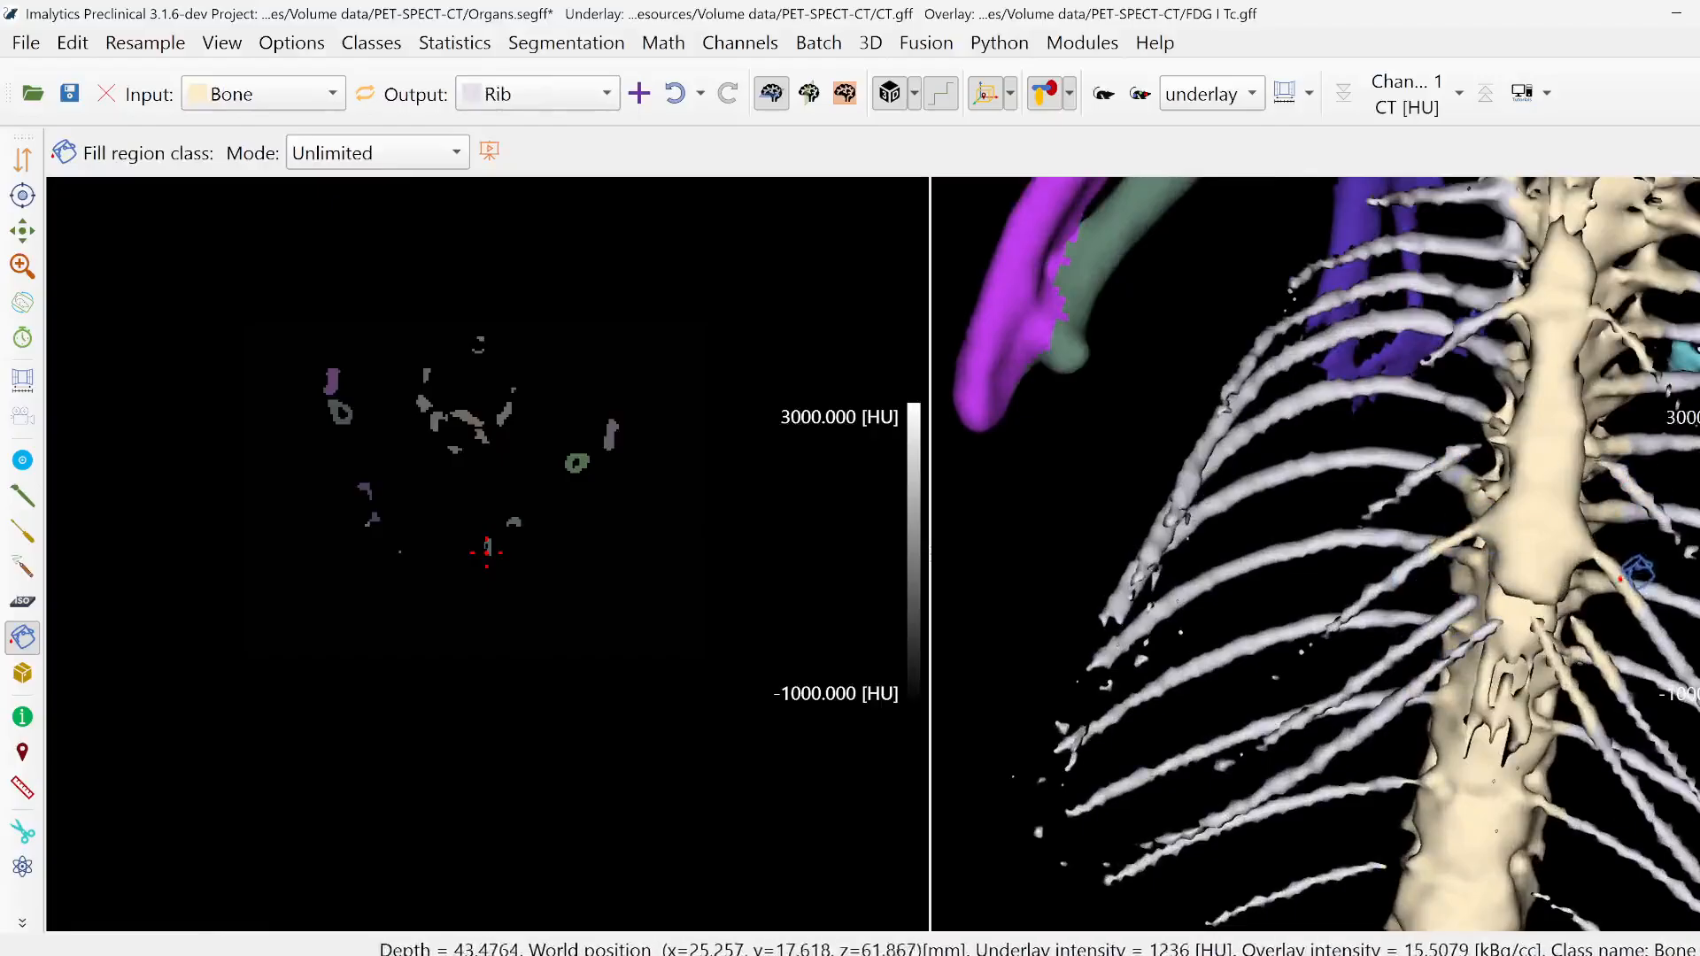
pyautogui.click(1621, 579)
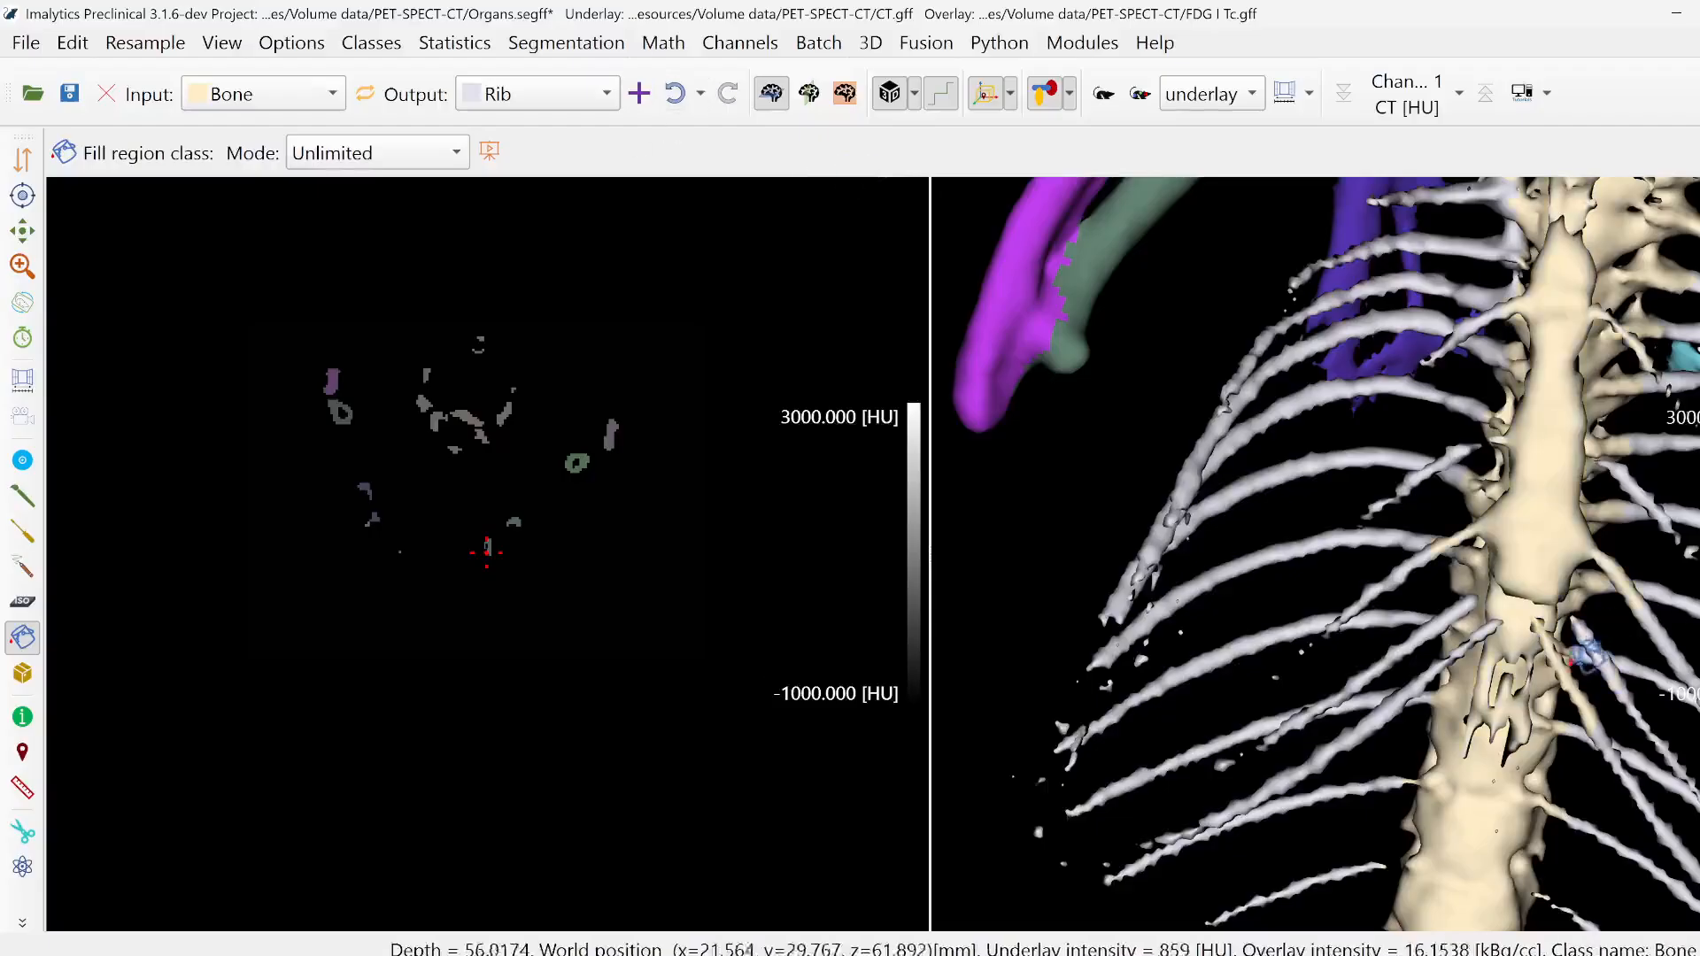
pyautogui.scroll(4, 1590, 655)
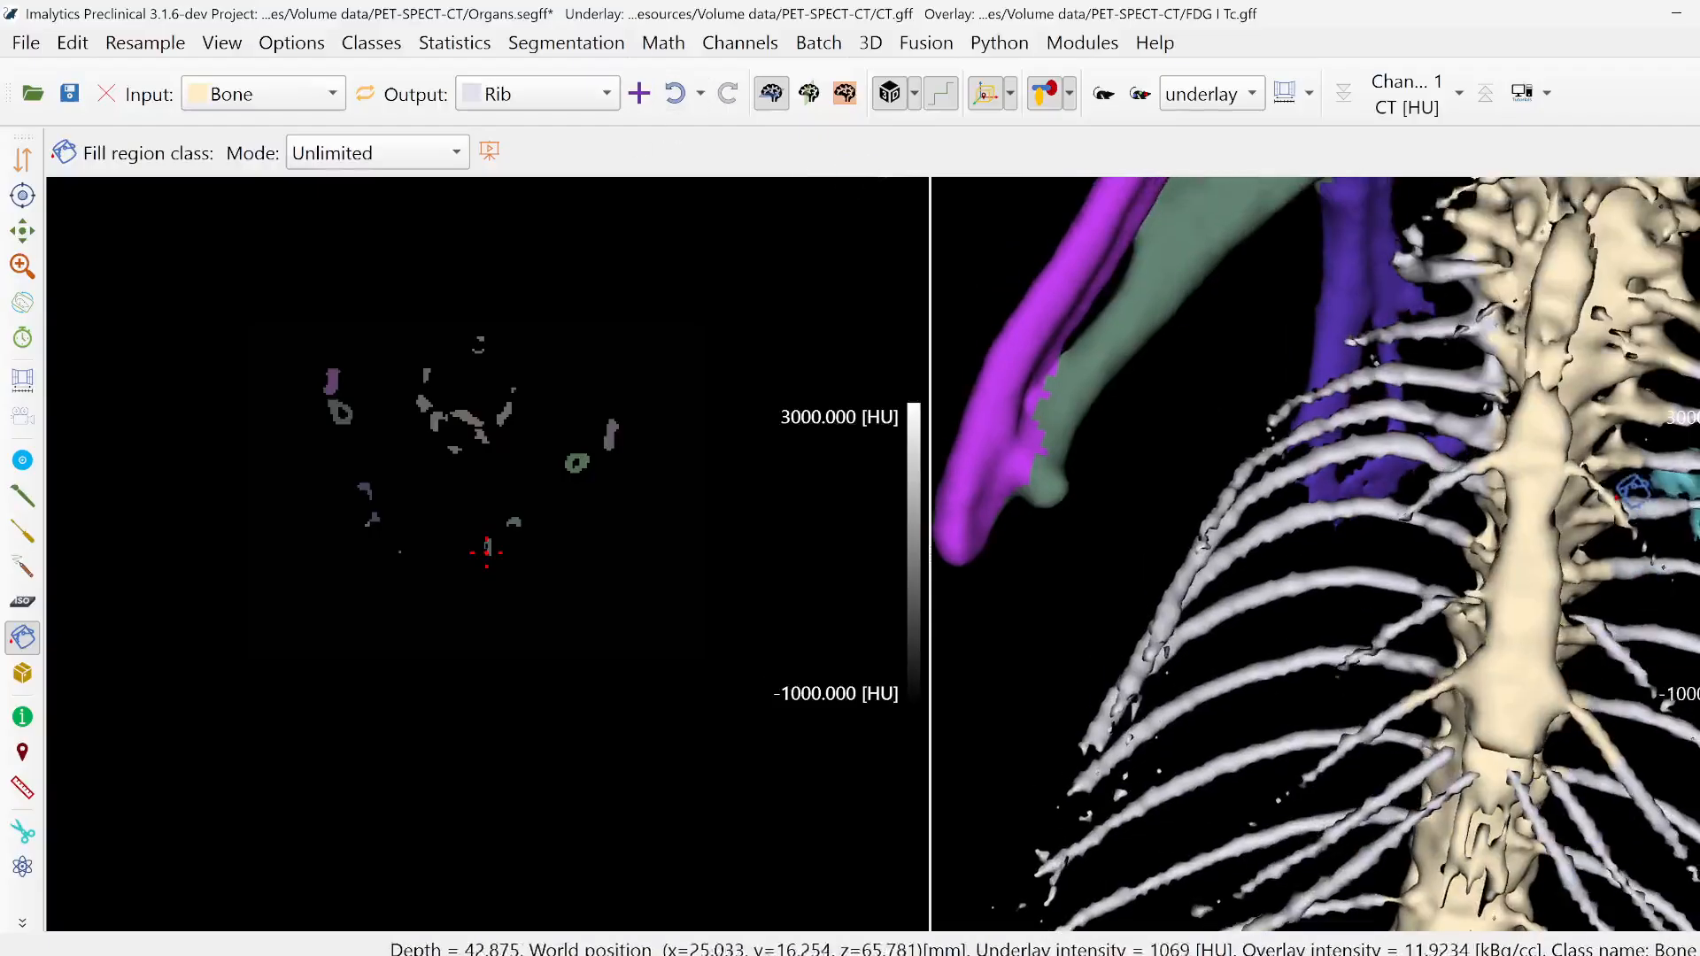
pyautogui.click(1618, 499)
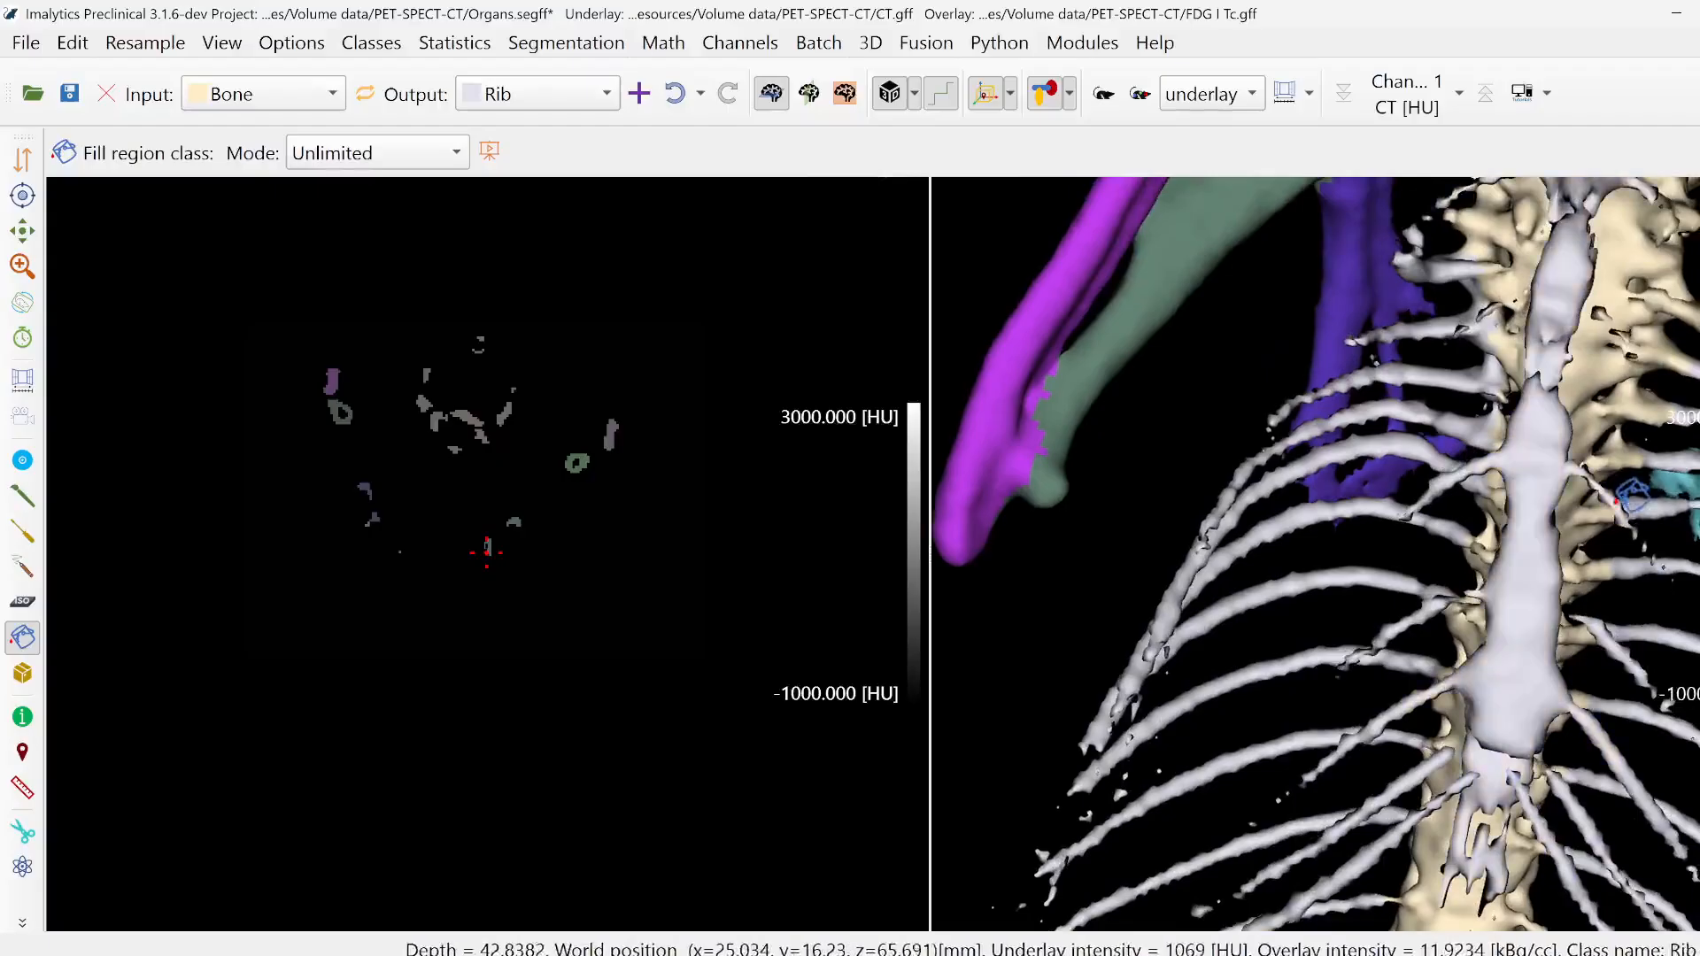
pyautogui.click(674, 94)
# - Outline the rib ends attached to the lower sternum with Draw segmentation to reassign them from Bone to Rib
pyautogui.click(14, 498)
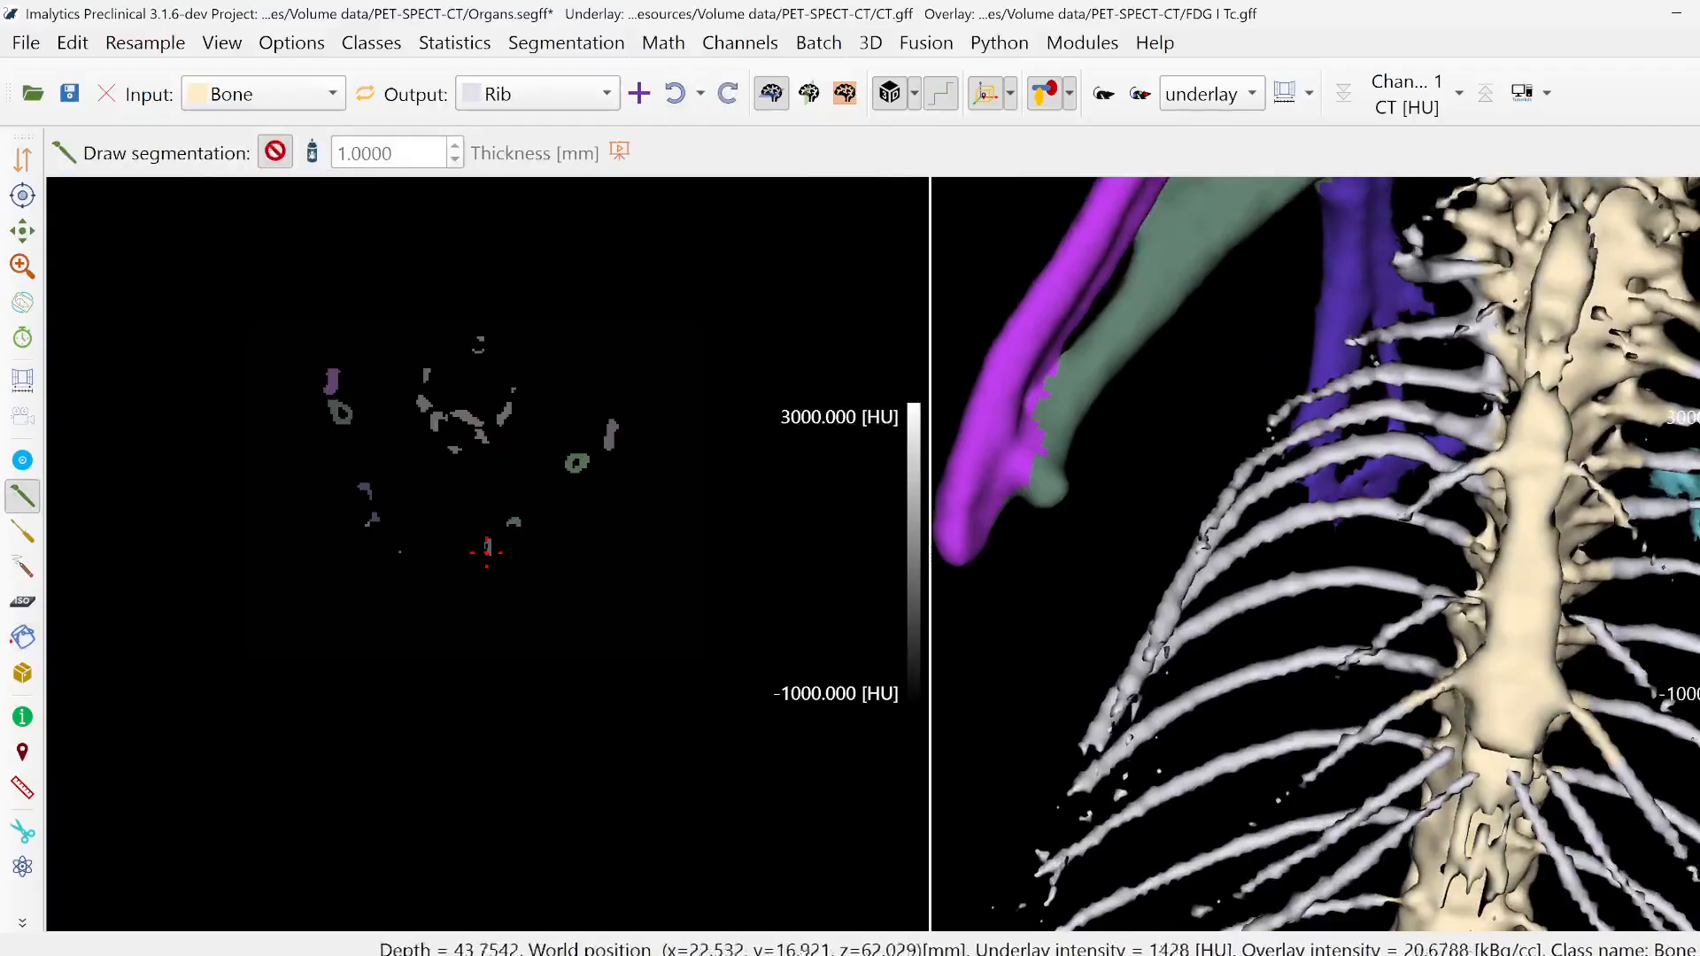
pyautogui.moveTo(1537, 706); pyautogui.dragTo(1624, 730, button='middle')
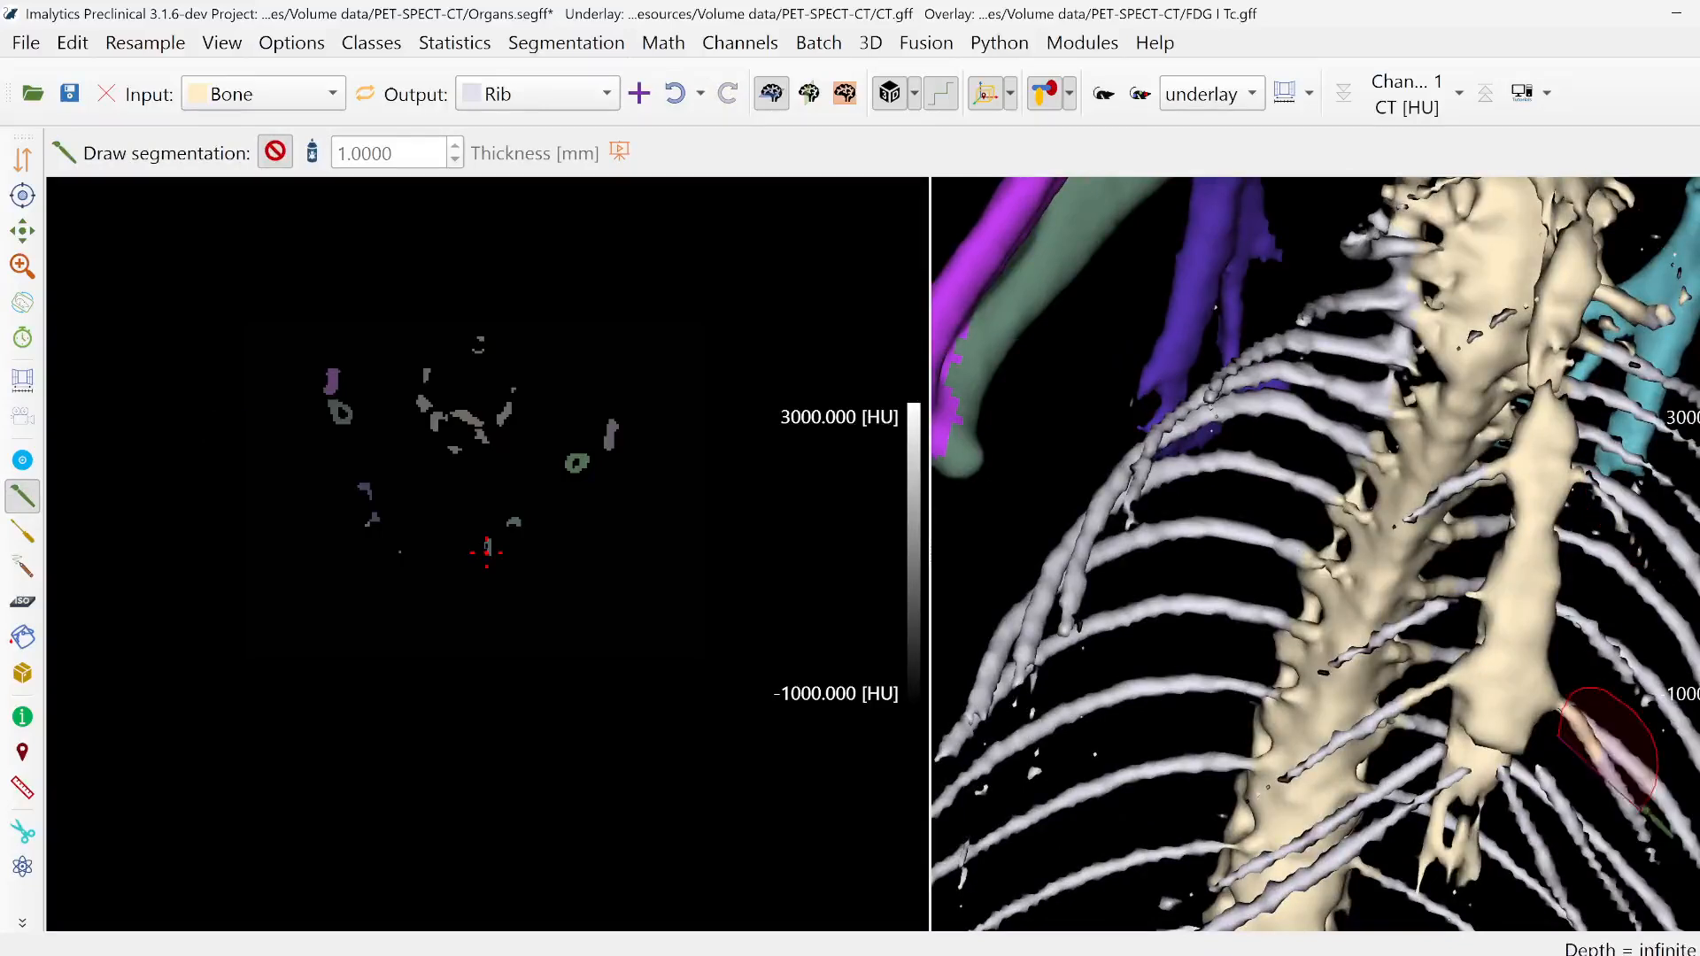
pyautogui.moveTo(1408, 730); pyautogui.dragTo(1431, 723)
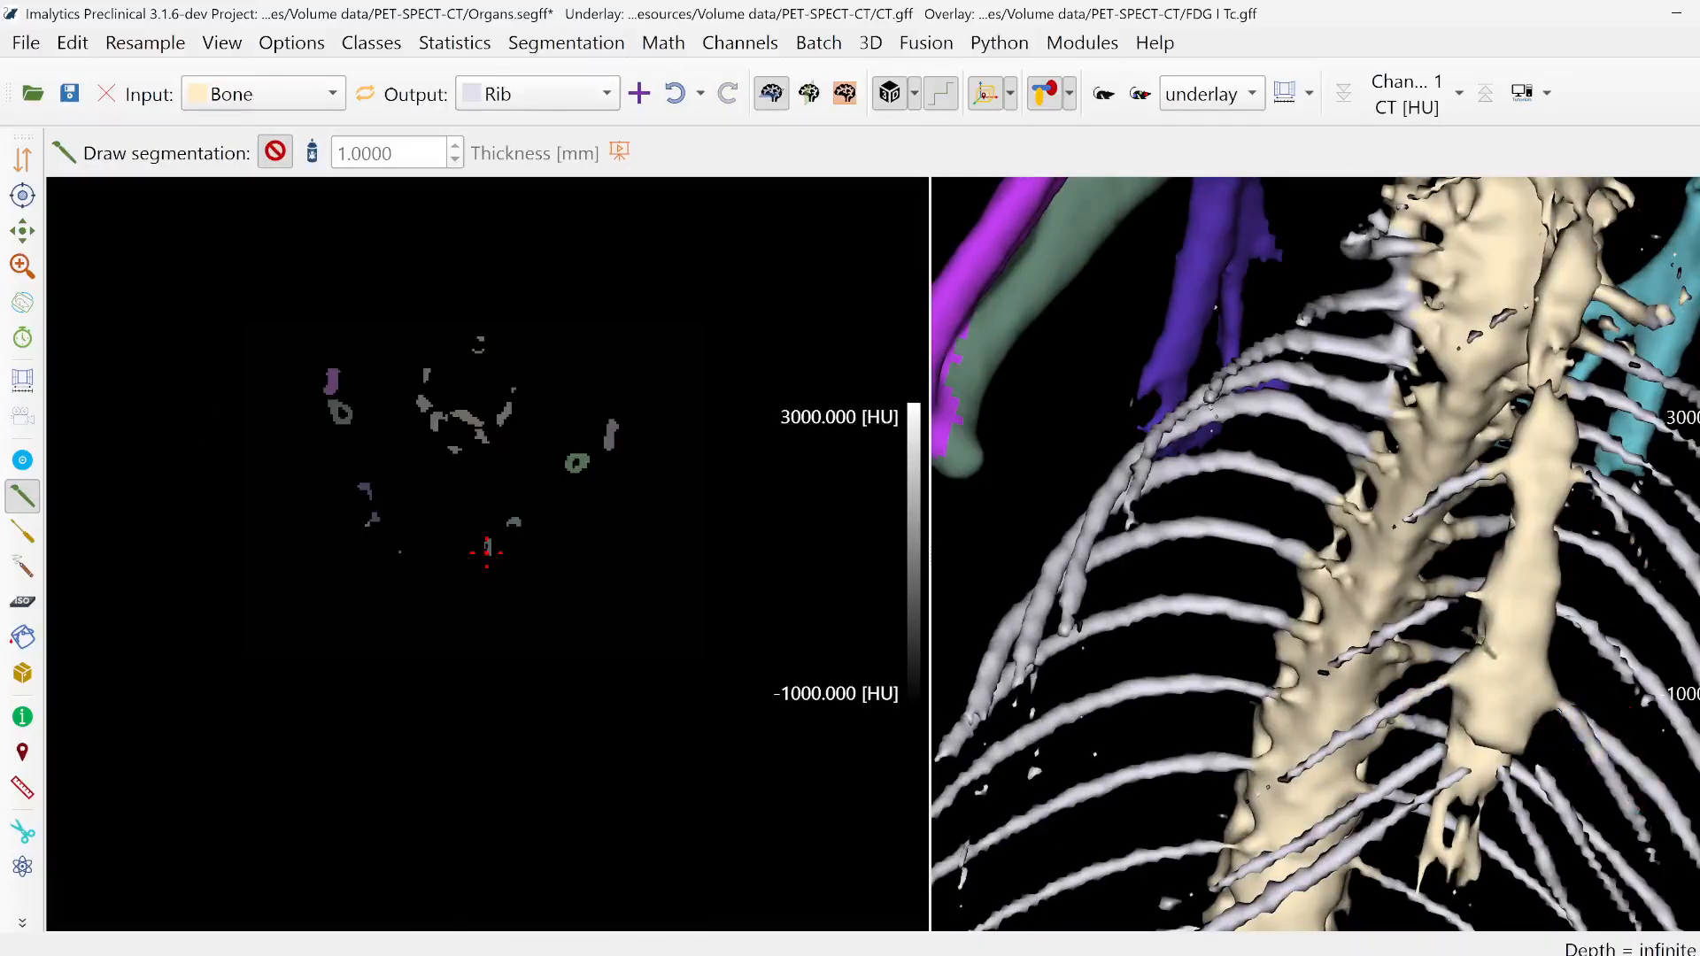
# - Add a new class named Sternum
pyautogui.moveTo(1253, 584); pyautogui.dragTo(1100, 516, button='middle')
pyautogui.rightClick(1103, 555)
pyautogui.click(1133, 569)
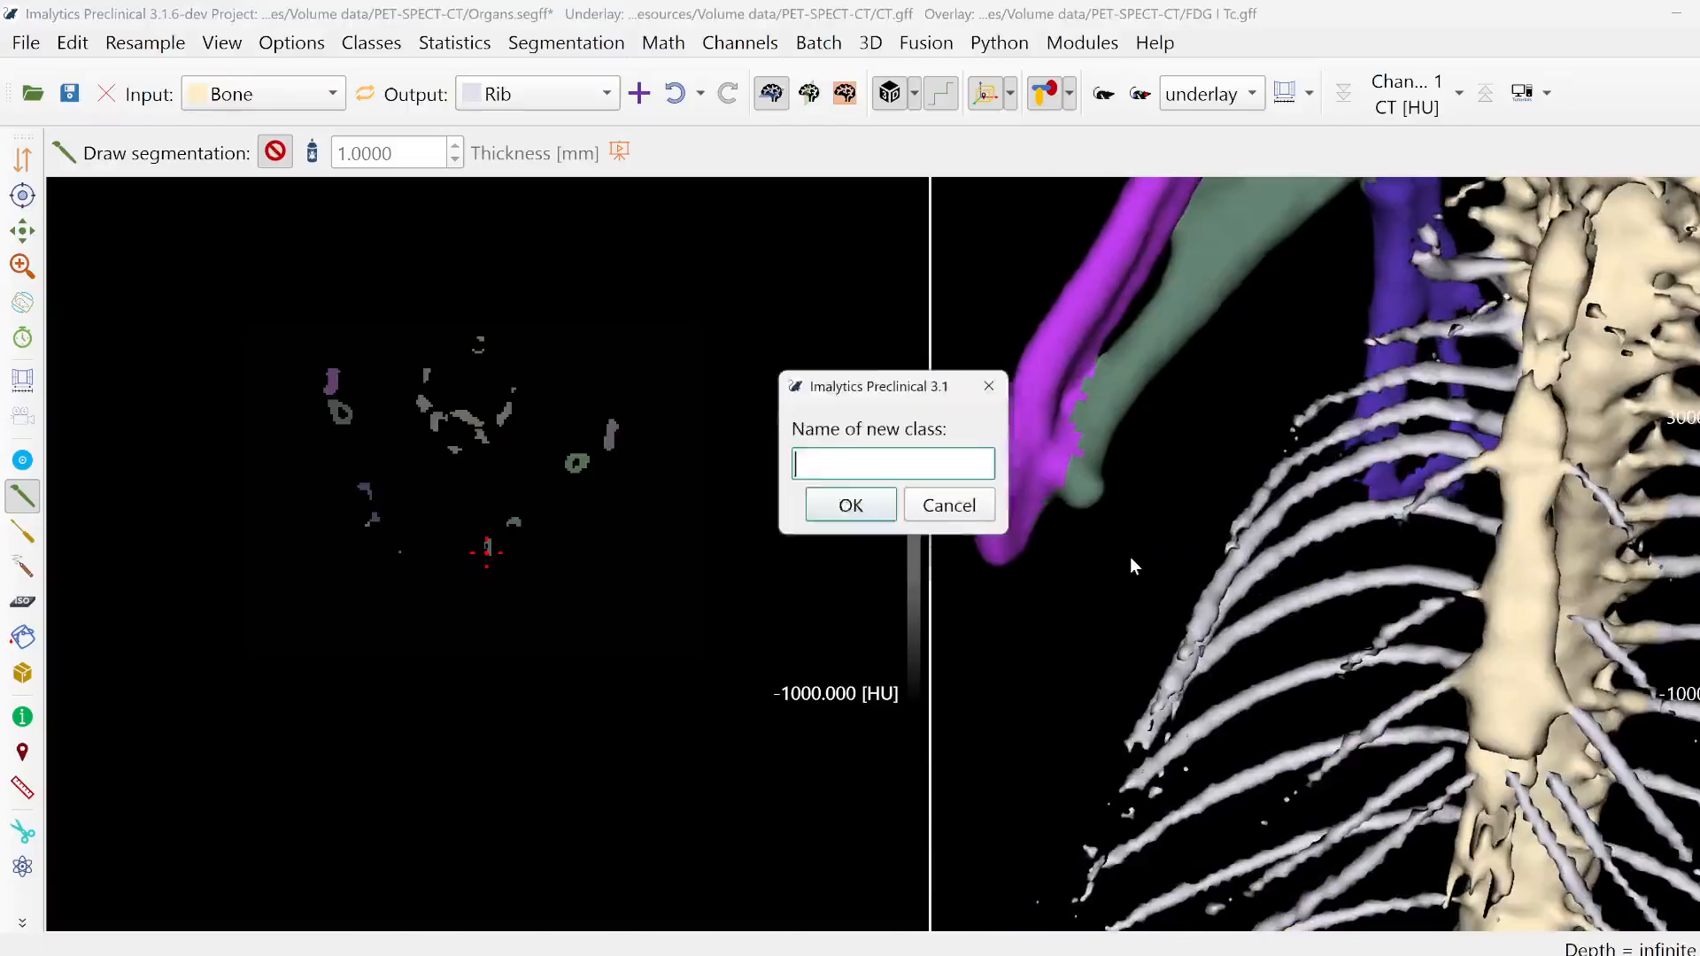
pyautogui.write('Sternum')
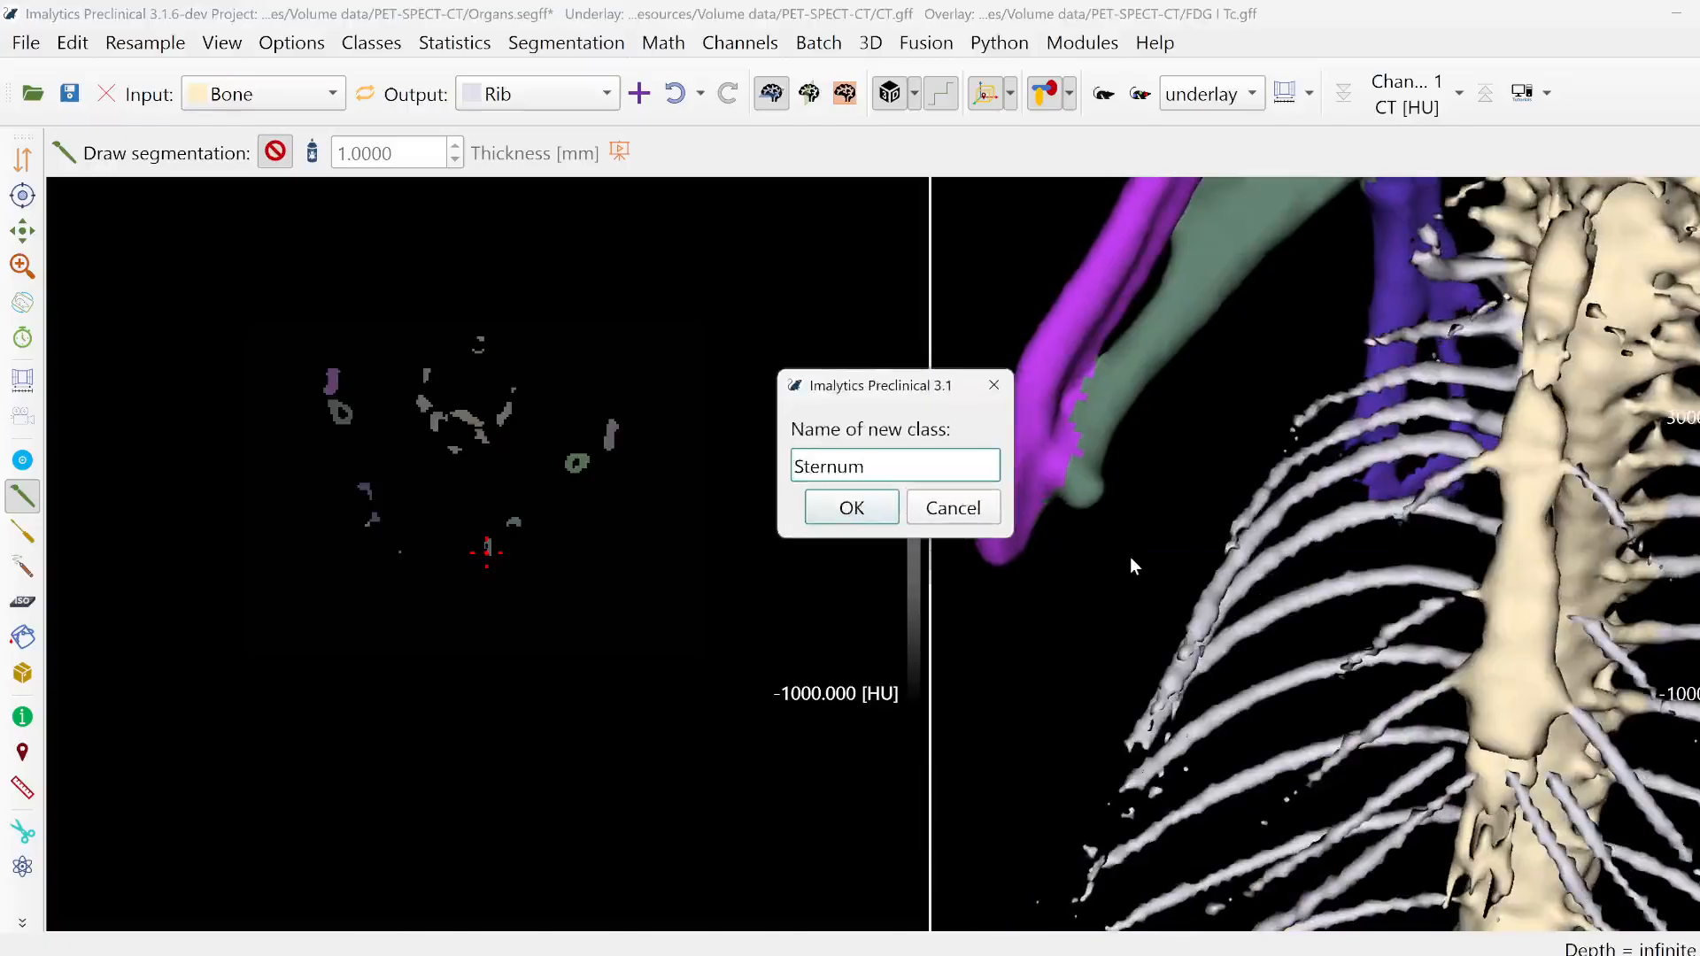
pyautogui.press('Return')
# - Fill the breastbone with Fill region to reassign it from Bone to Sternum
pyautogui.click(34, 644)
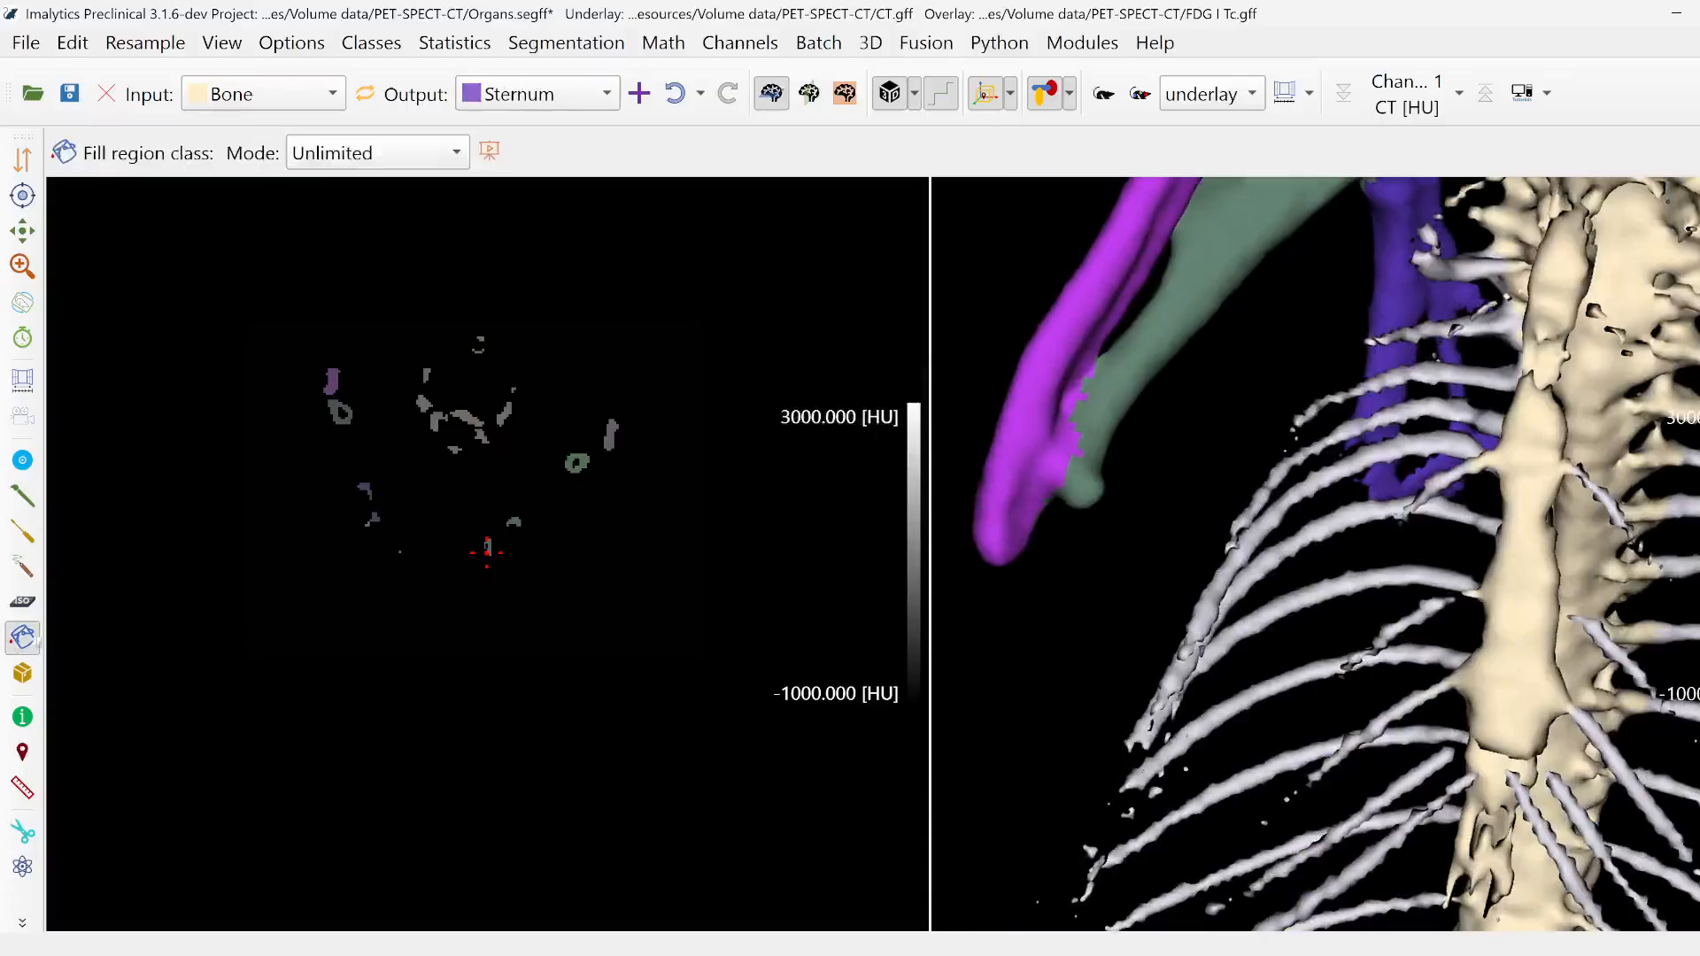
pyautogui.click(1521, 657)
pyautogui.scroll(-3, 1521, 657)
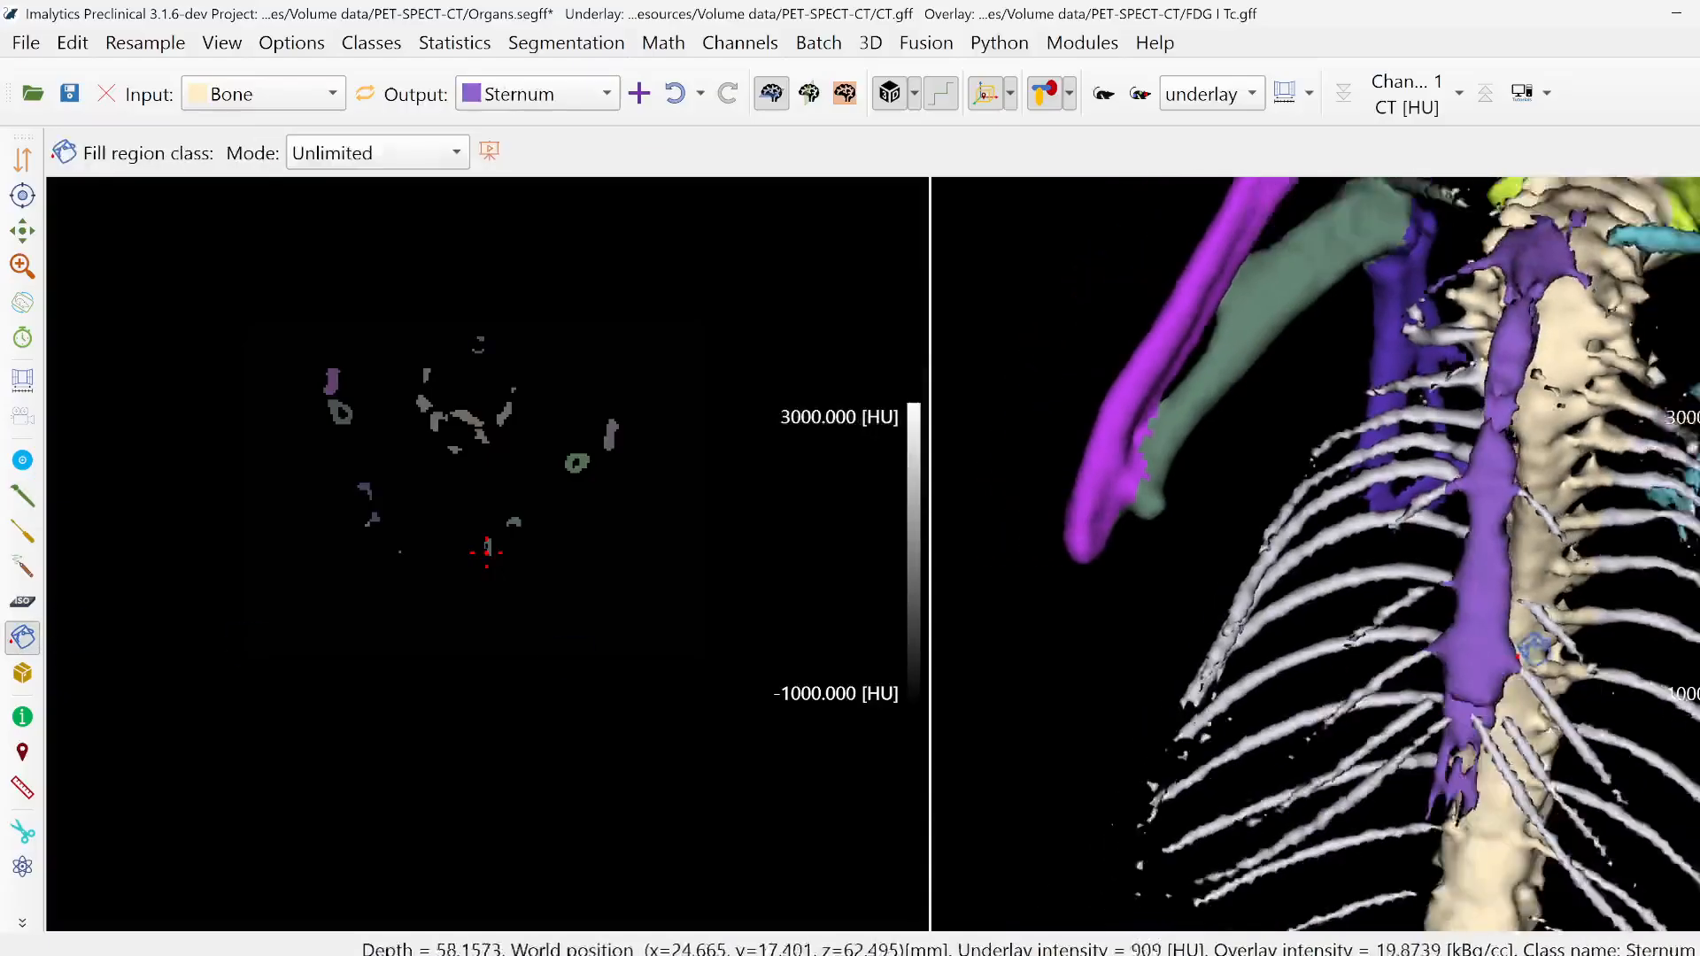
# - Set Sternum as input class and Rib as output class, and outline the rib piece beside the upper sternum to reassign it
pyautogui.moveTo(1480, 631); pyautogui.dragTo(1558, 586, button='middle')
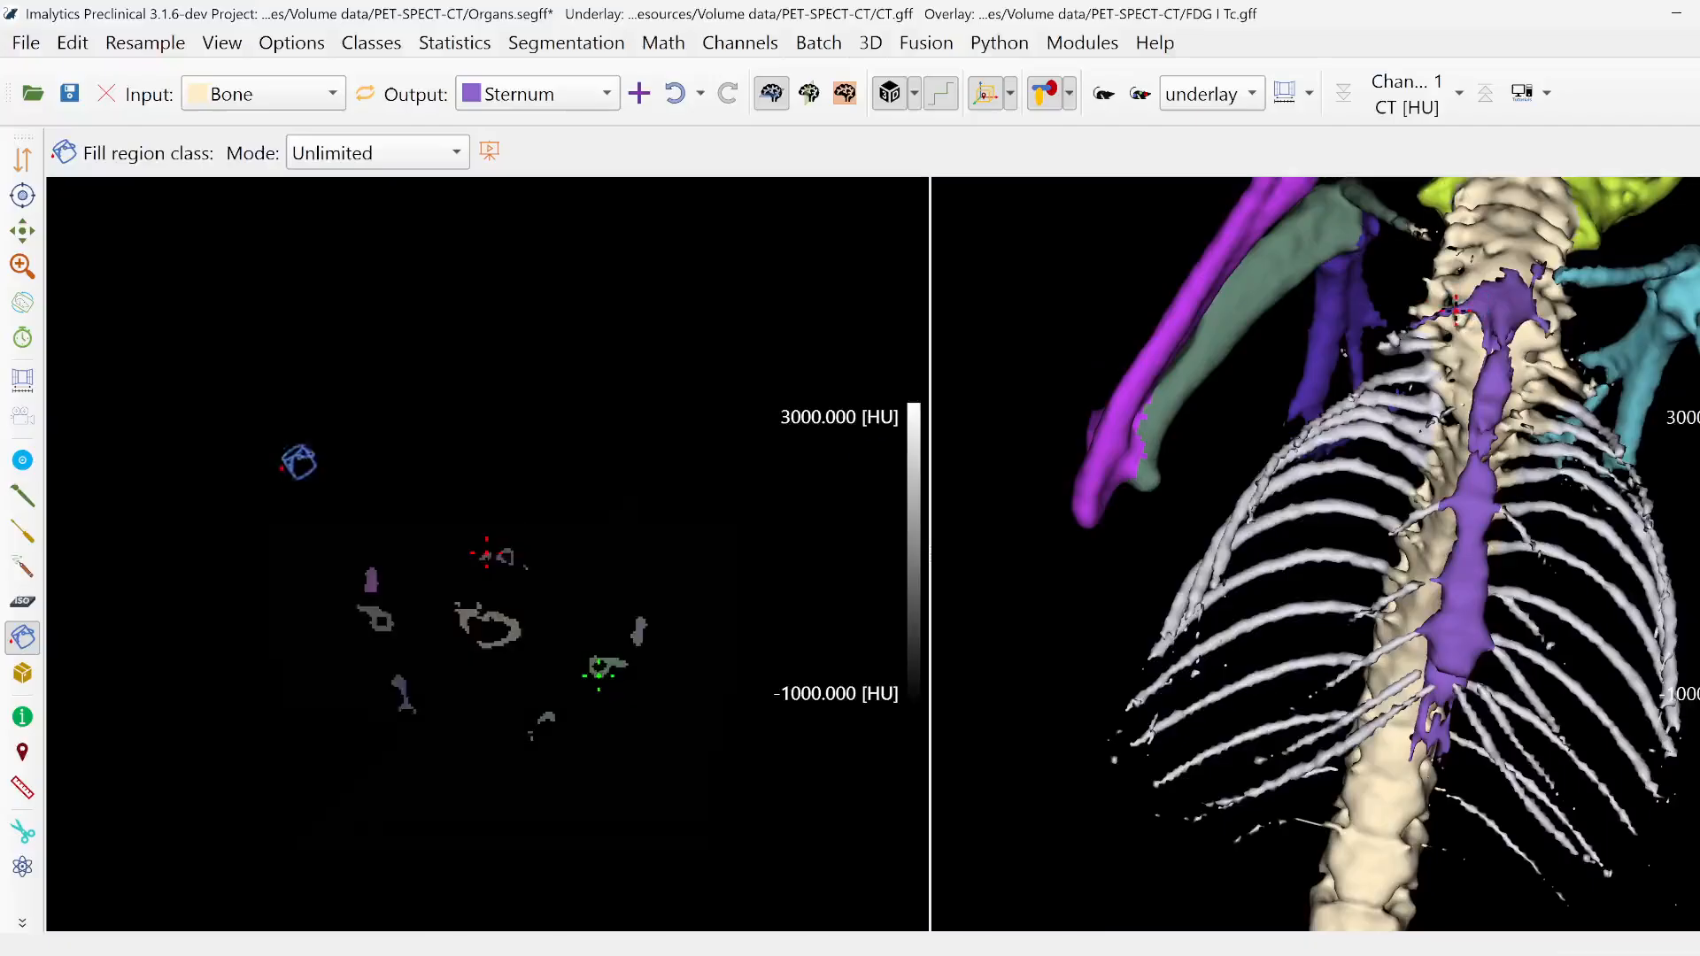
pyautogui.click(16, 487)
pyautogui.click(365, 93)
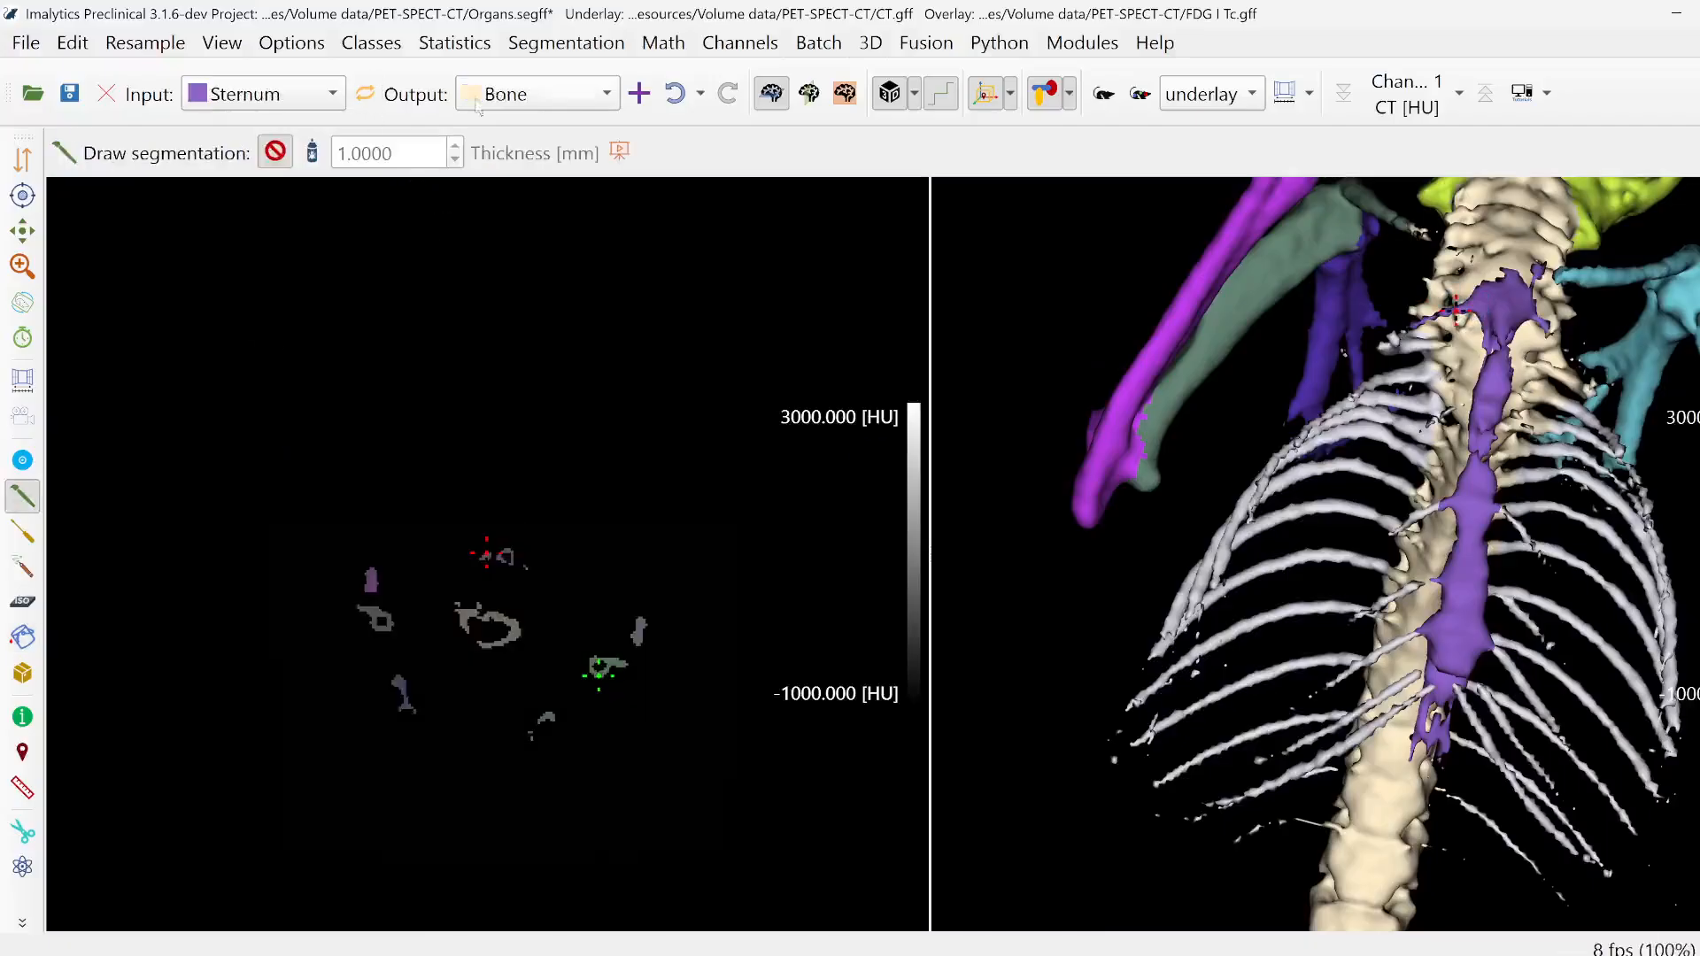
pyautogui.click(536, 94)
pyautogui.click(512, 224)
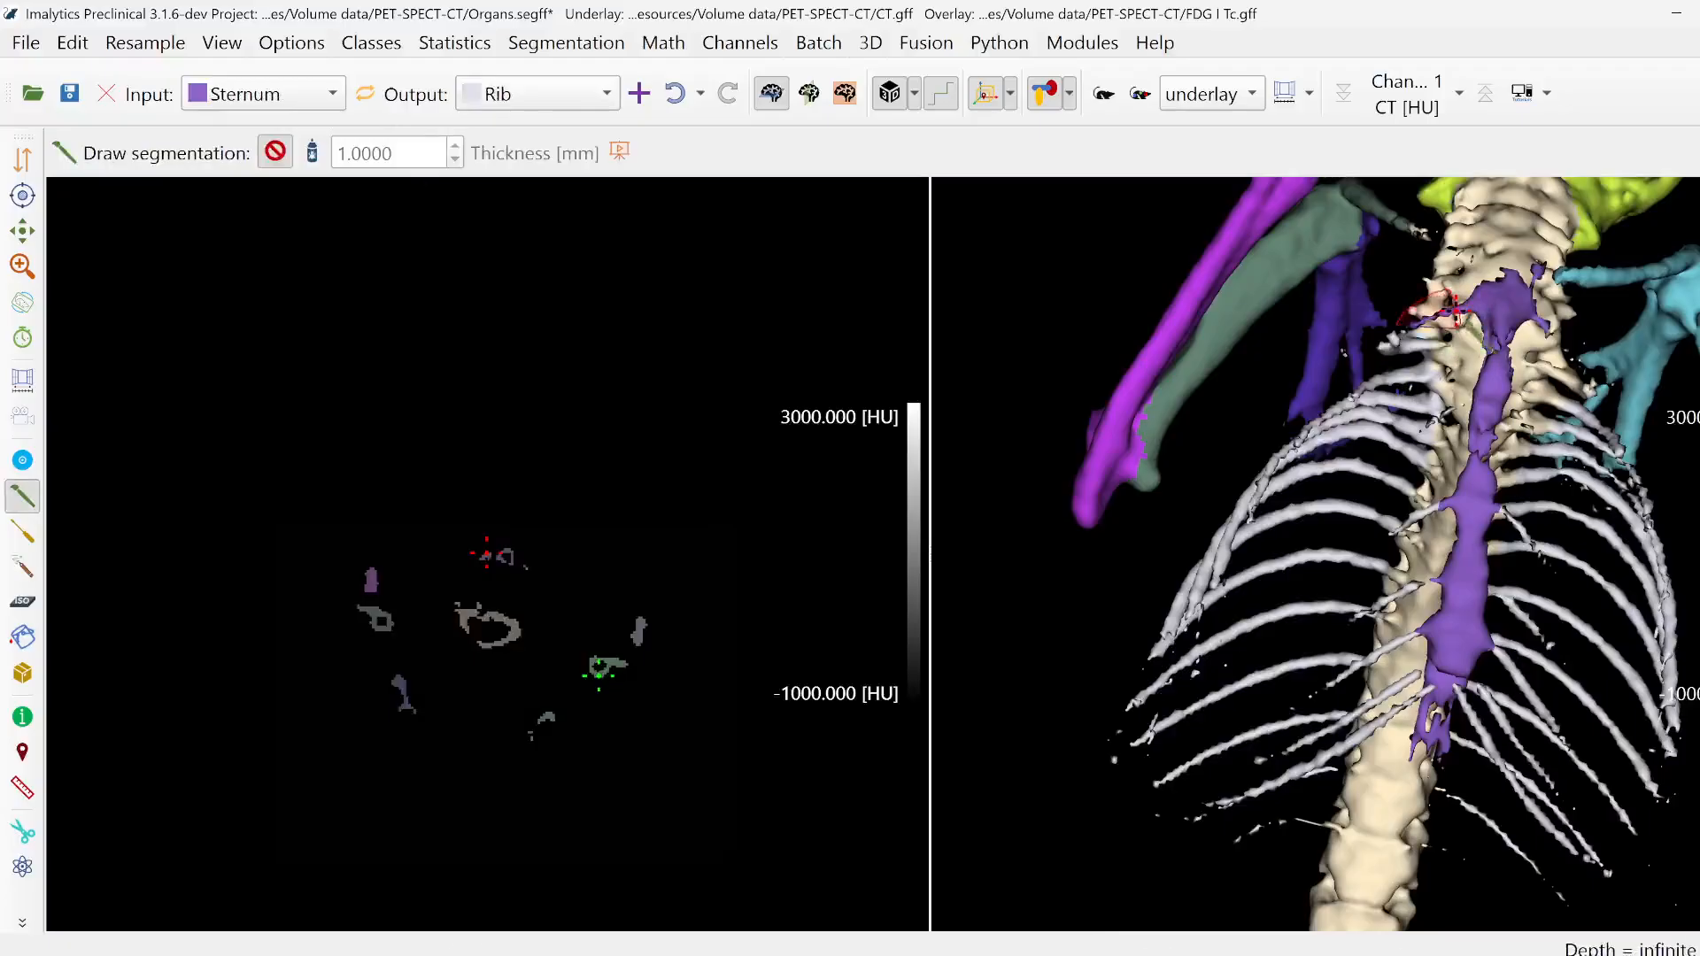
pyautogui.scroll(2, 1452, 310)
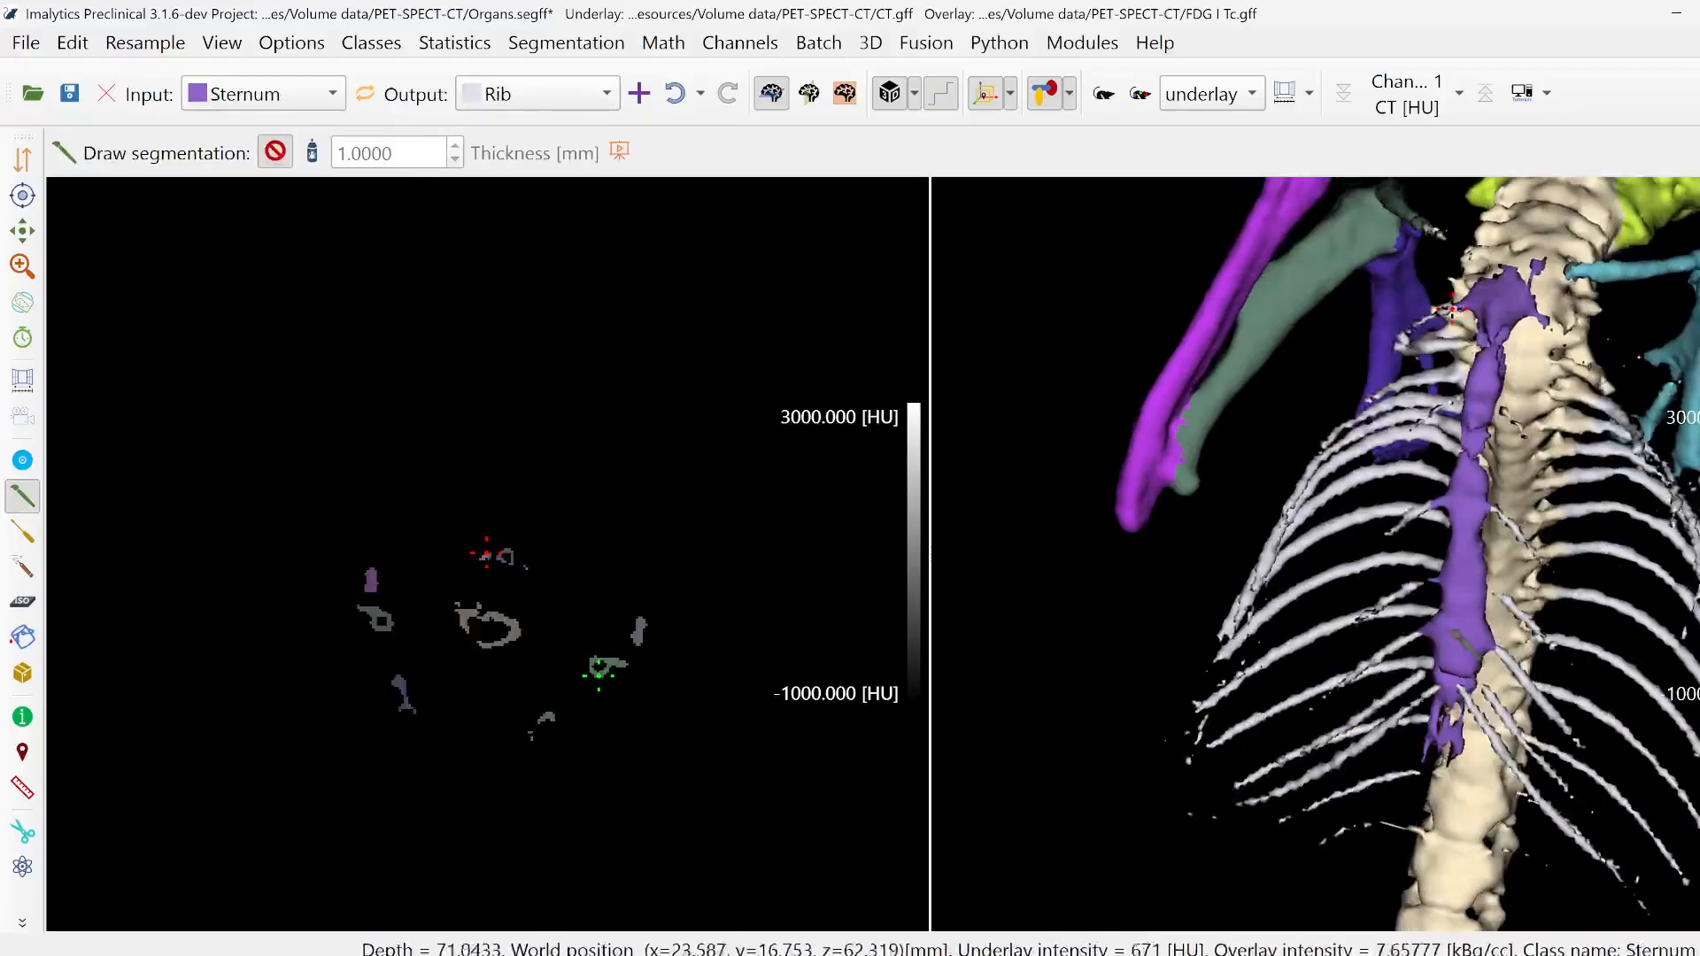
pyautogui.moveTo(1390, 620); pyautogui.dragTo(1328, 691, button='middle')
# - Add a new class named SpineTorso
pyautogui.moveTo(1506, 761); pyautogui.dragTo(1096, 527, button='middle')
pyautogui.rightClick(1095, 525)
pyautogui.click(1113, 545)
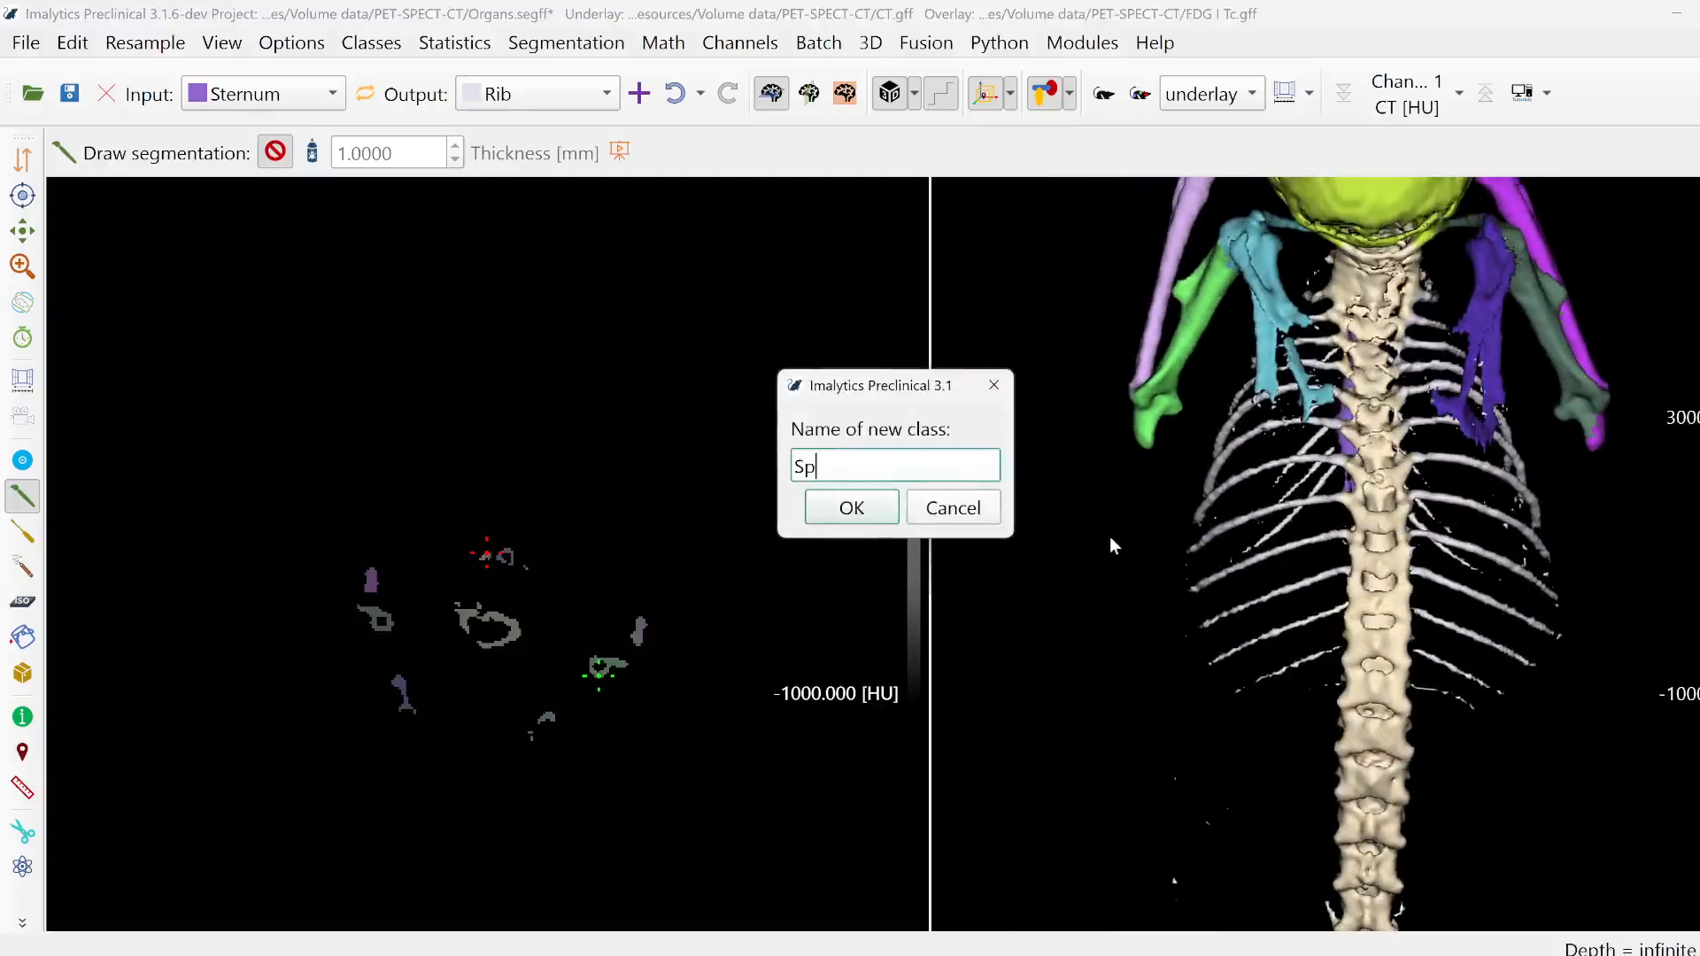
pyautogui.write('SpineTorso')
pyautogui.press('Return')
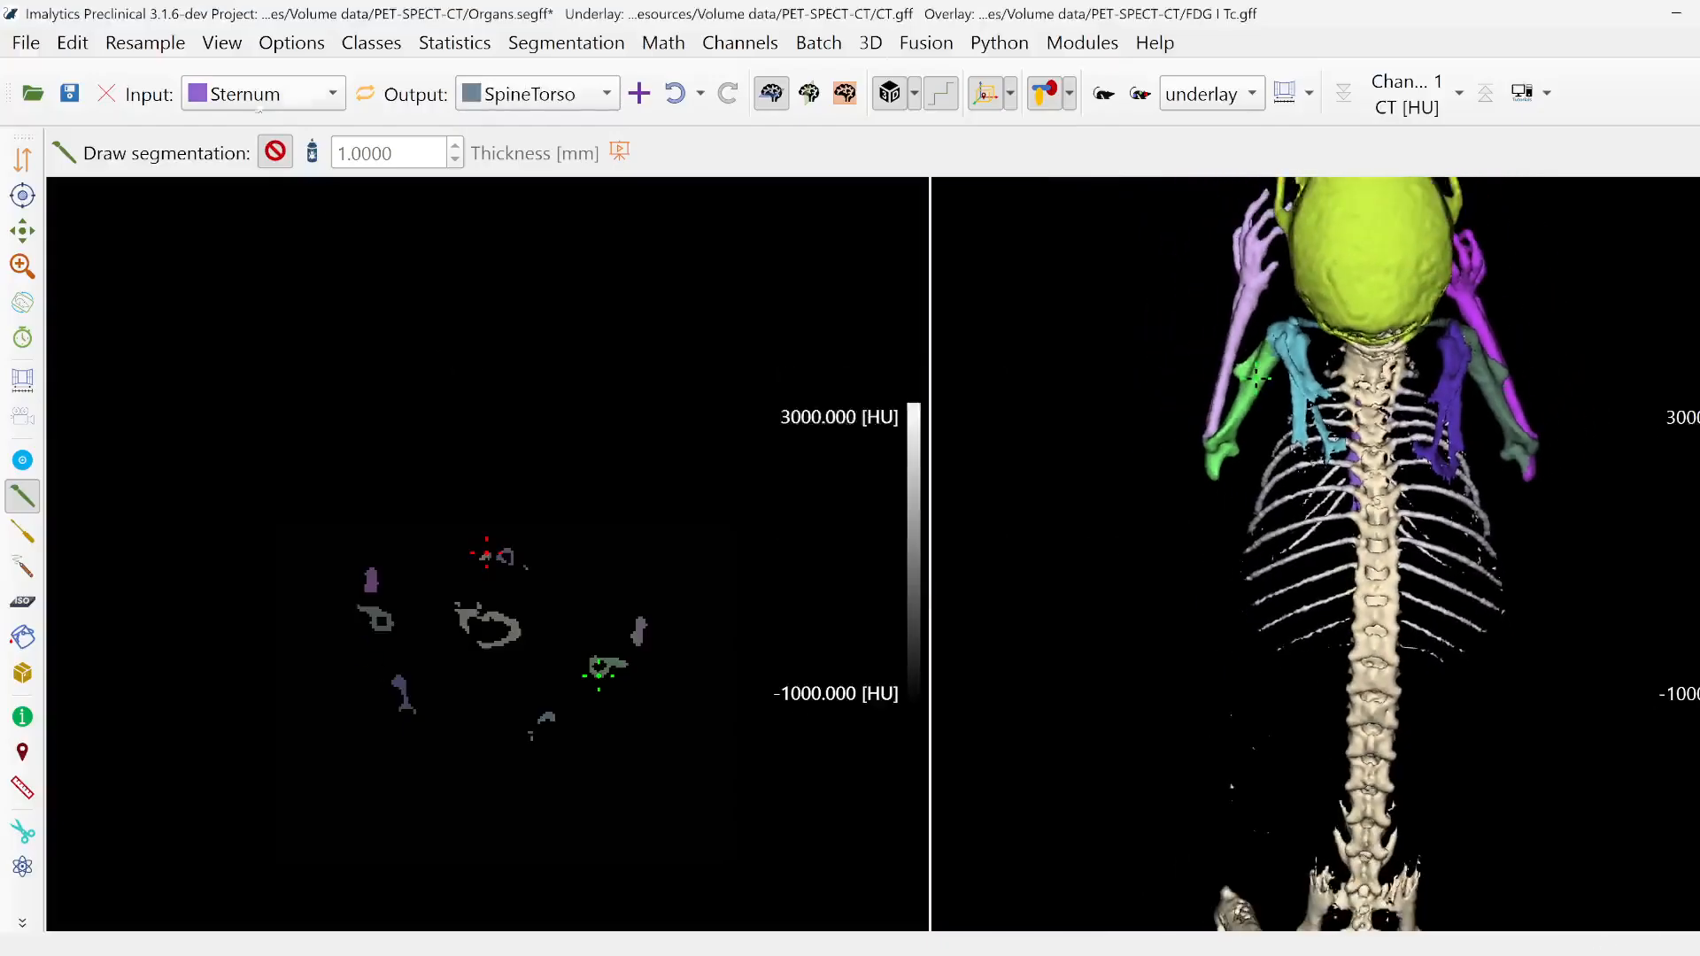
# - Set Bone as input class and outline the spine from the skull base to the lowest ribs to assign it to SpineTorso
pyautogui.click(259, 97)
pyautogui.click(266, 118)
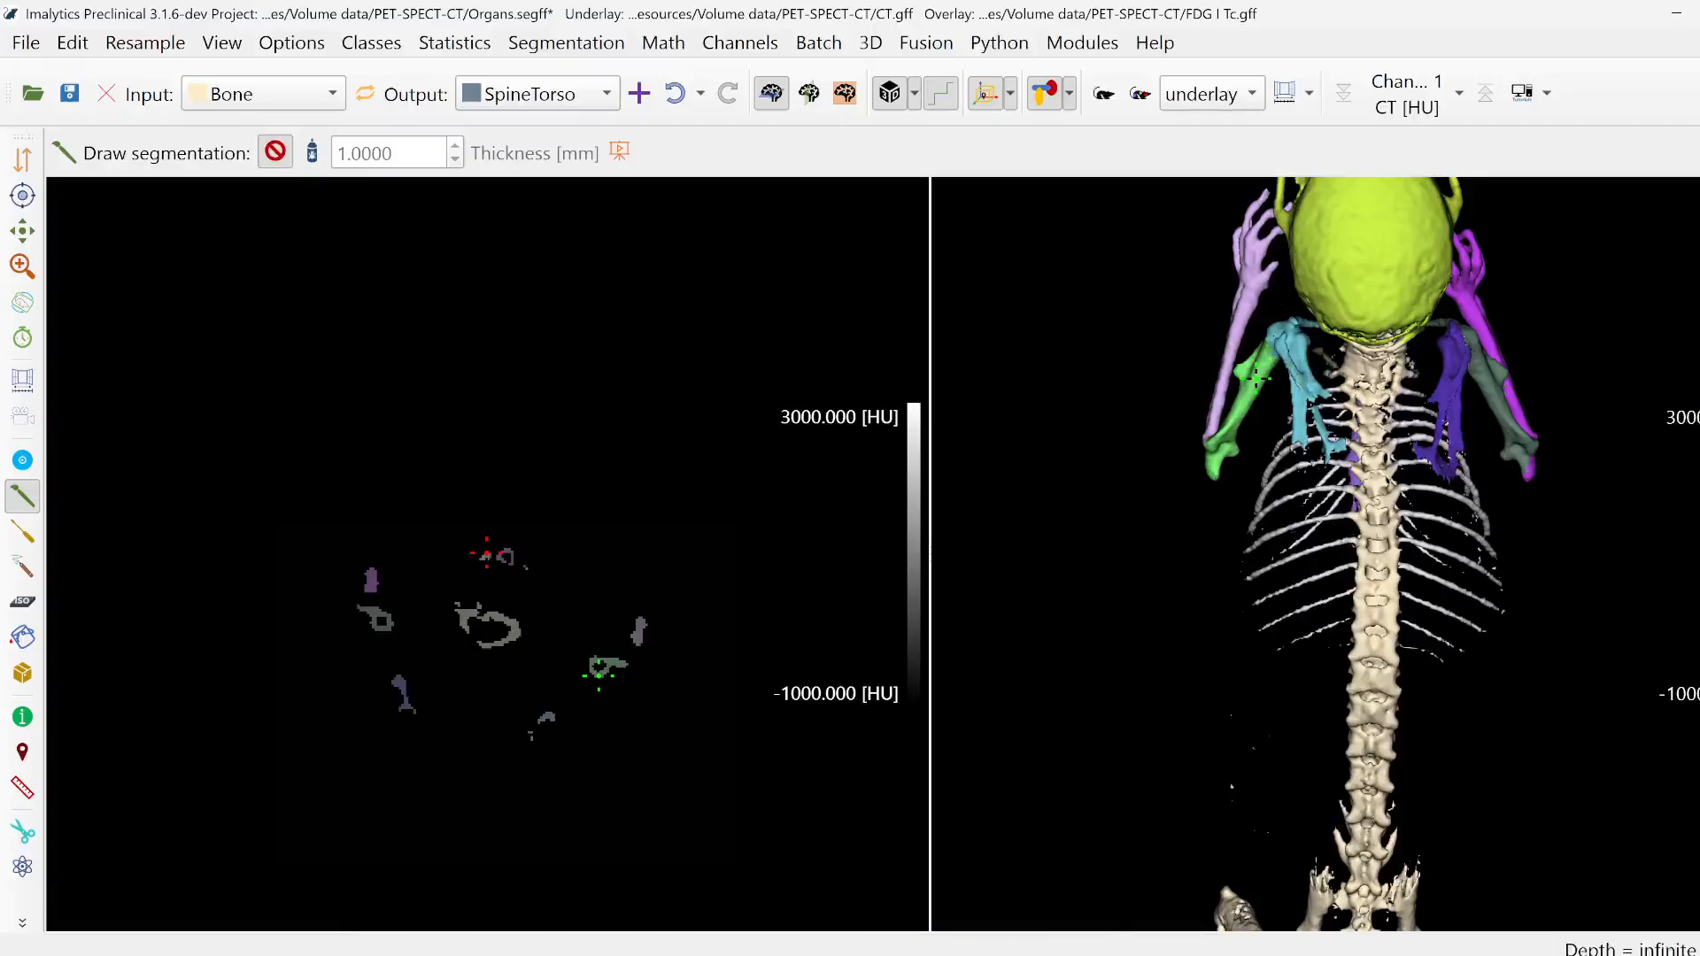
pyautogui.moveTo(1441, 354)
pyautogui.mouseDown()
pyautogui.moveTo(1463, 633)
pyautogui.moveTo(1403, 691)
pyautogui.moveTo(1311, 633)
pyautogui.mouseUp()
pyautogui.moveTo(1300, 582); pyautogui.dragTo(1259, 425, button='middle')
# - Add a new class named SpineLower
pyautogui.scroll(4, 1240, 461)
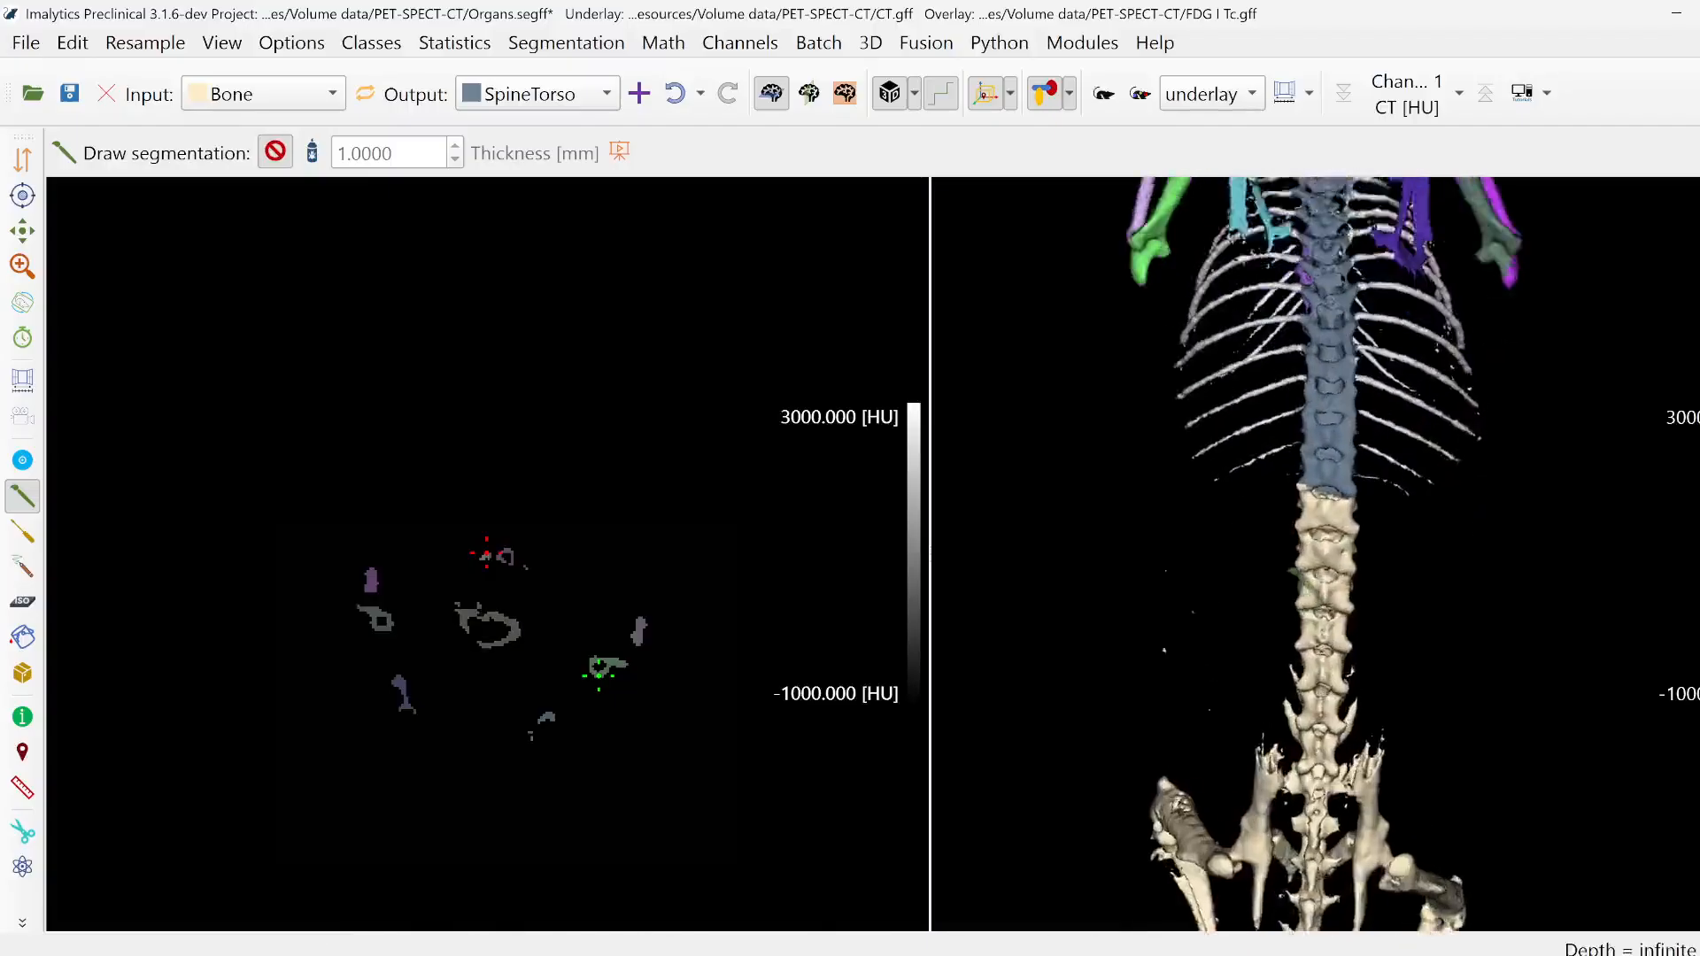
pyautogui.rightClick(1163, 536)
pyautogui.click(1184, 551)
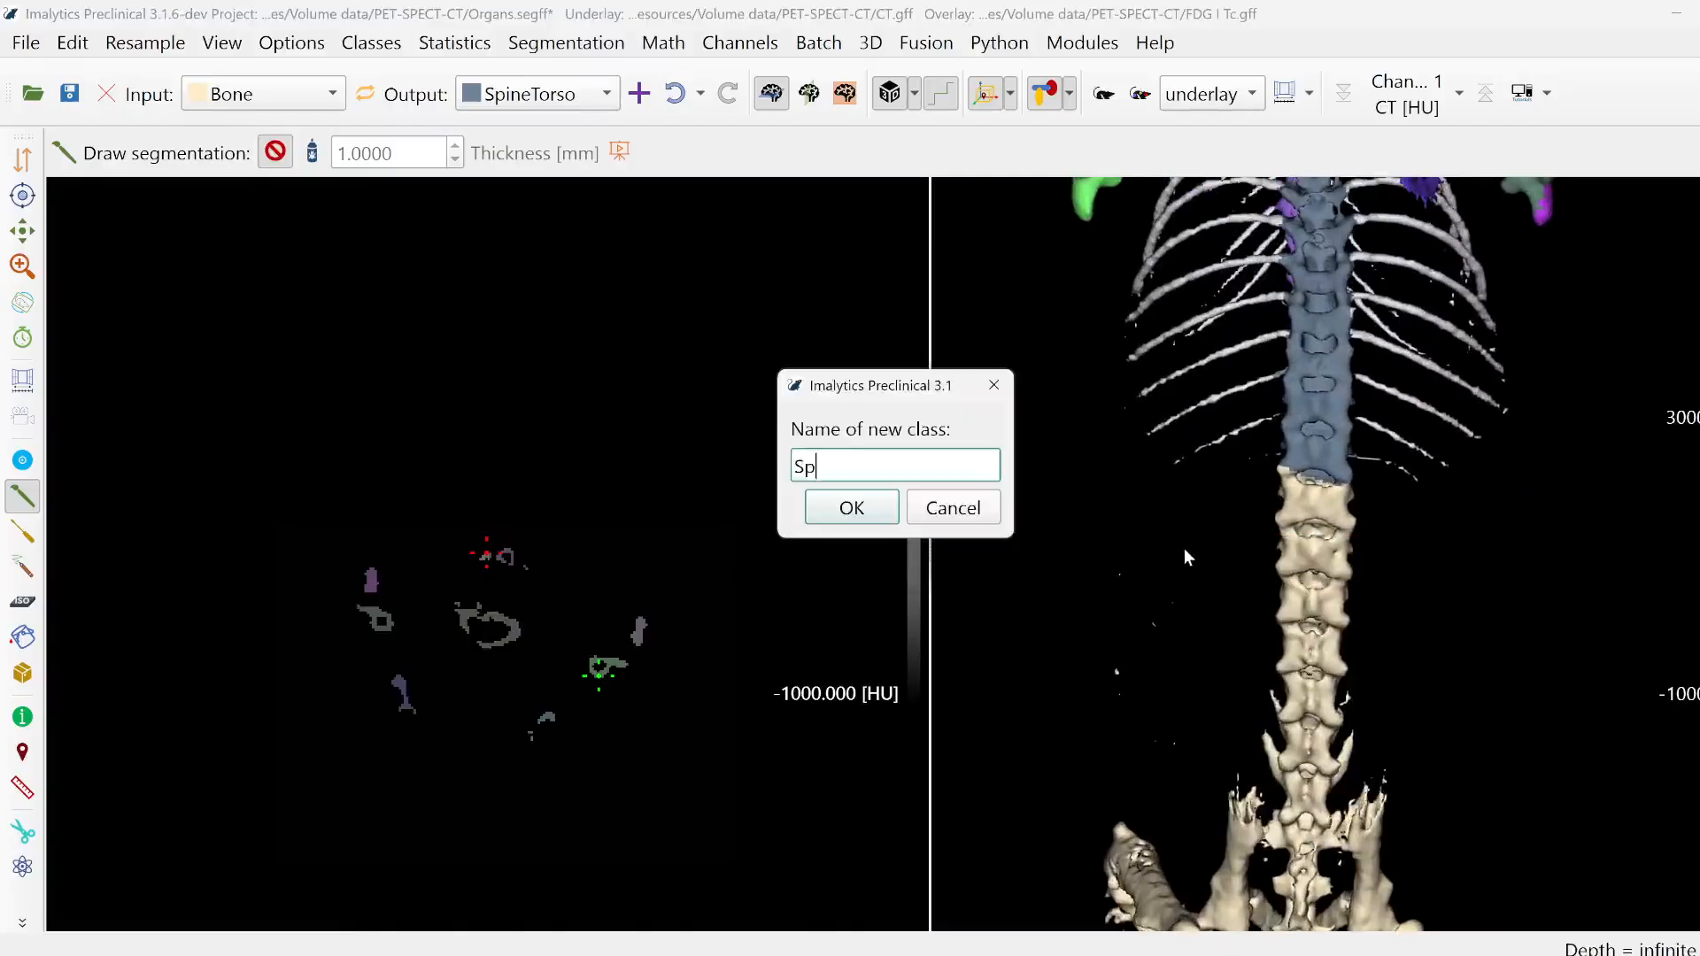
pyautogui.press('Return')
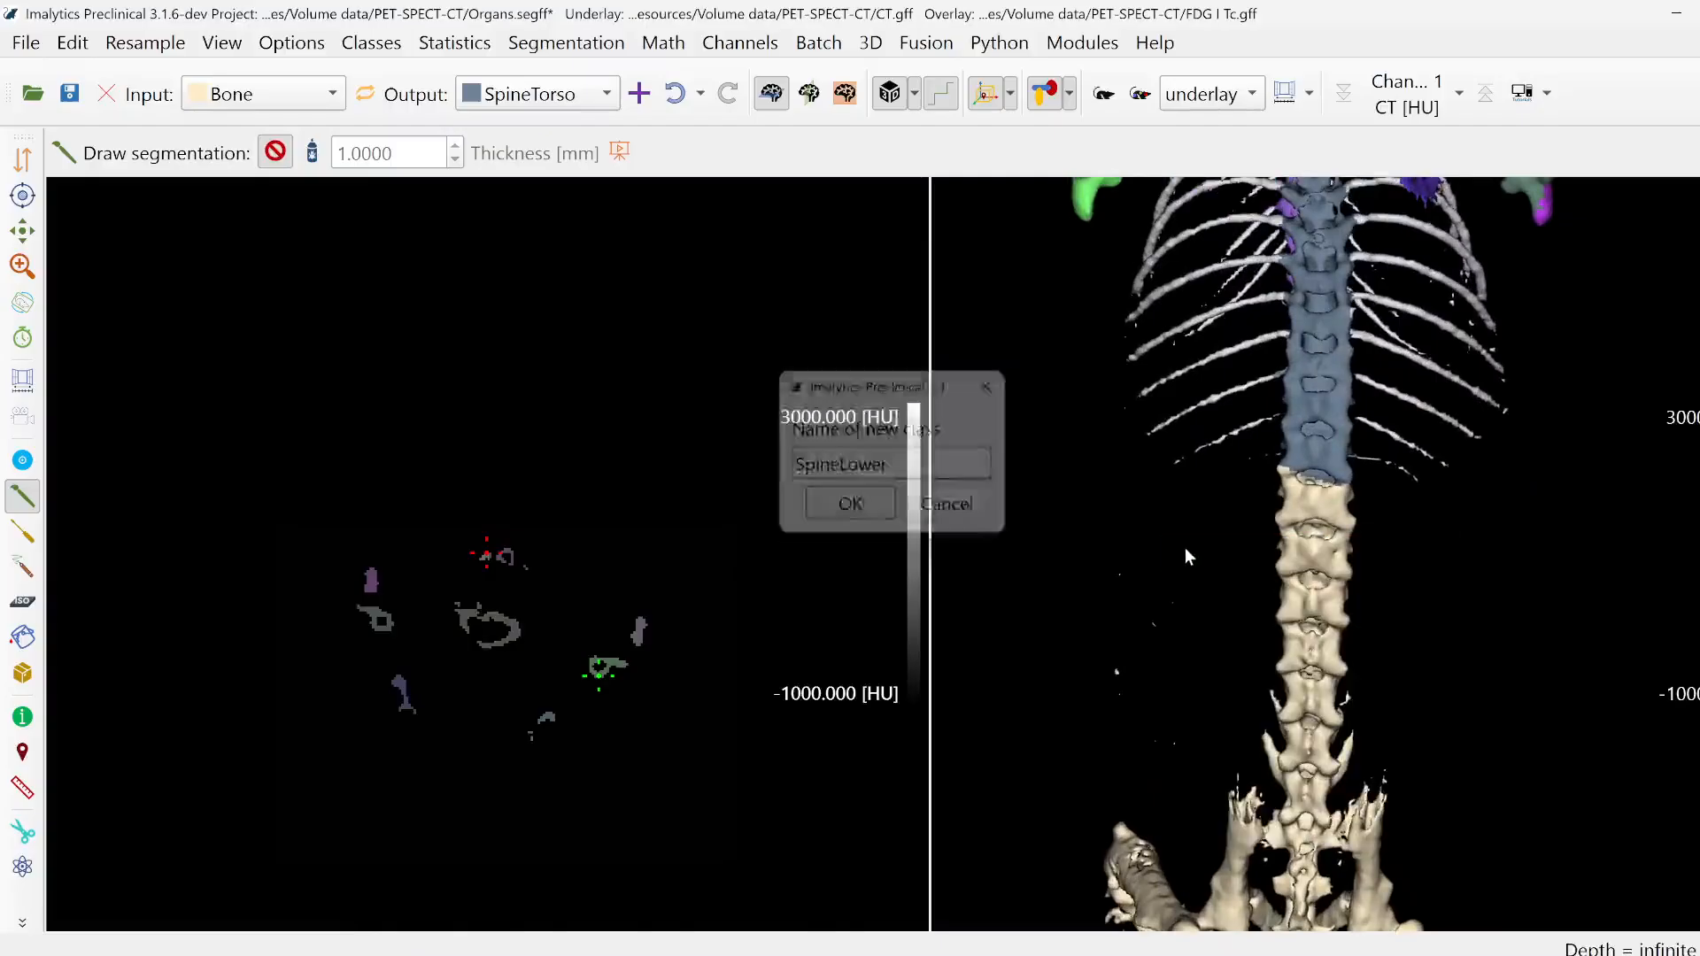
# - Outline the spine from below the rib cage down to the pelvis to reassign it from Bone to SpineLower
pyautogui.moveTo(1370, 469); pyautogui.dragTo(1372, 684)
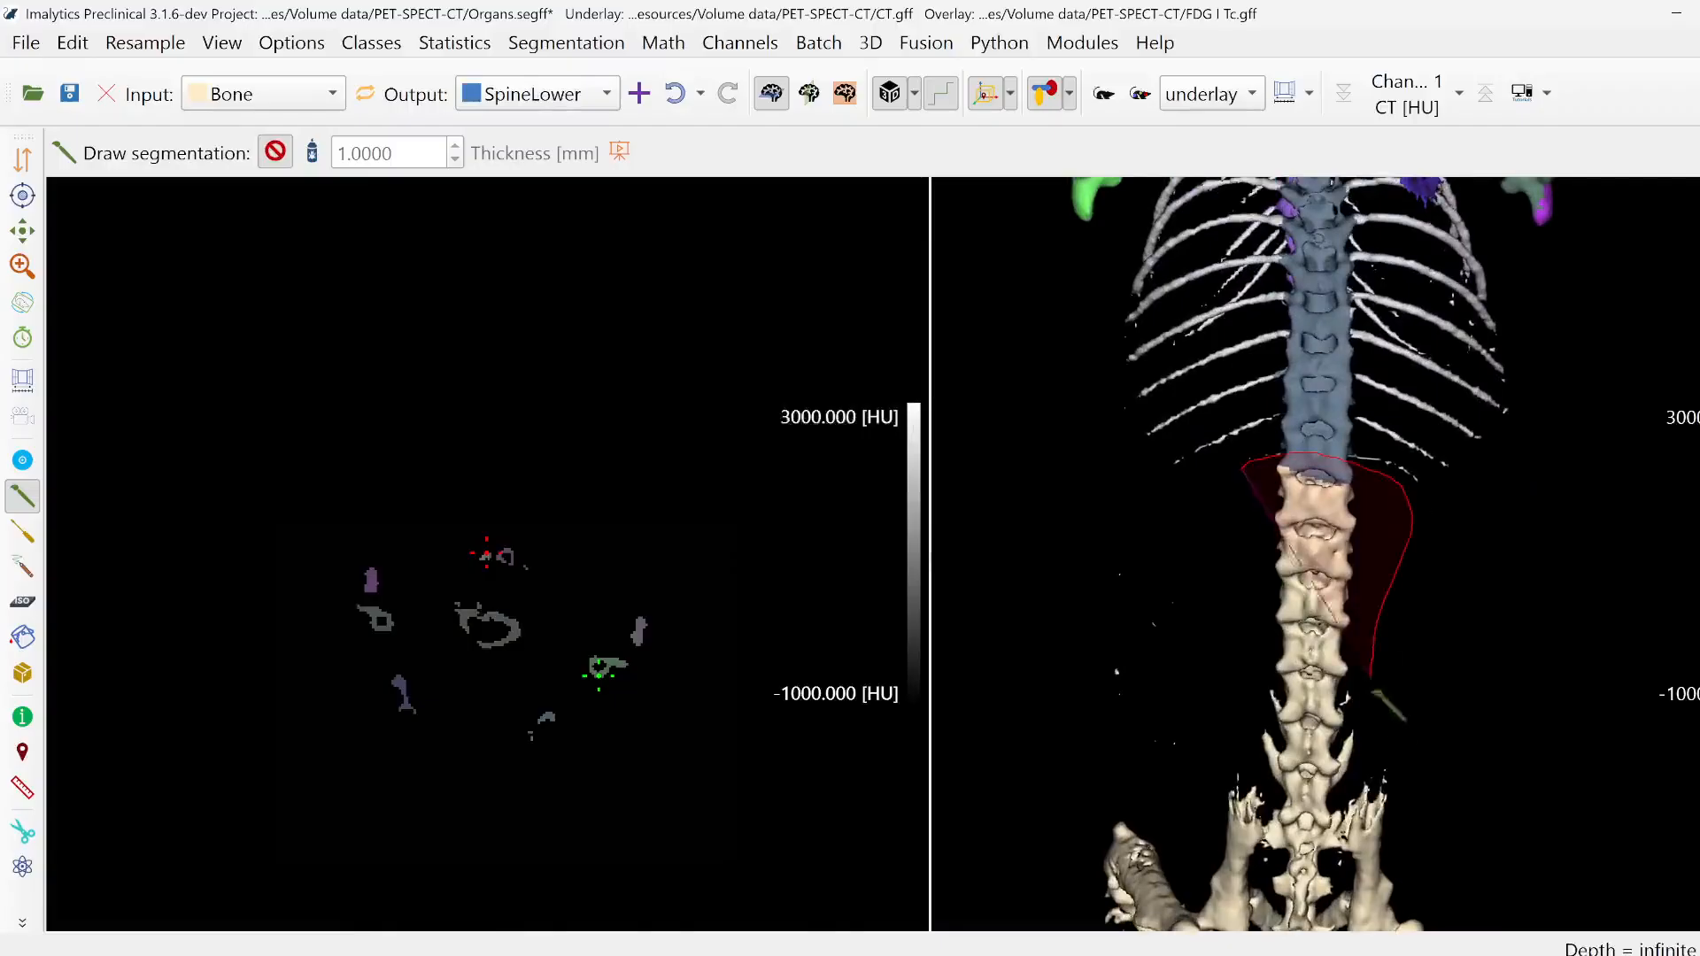
pyautogui.moveTo(1334, 813); pyautogui.dragTo(1295, 832)
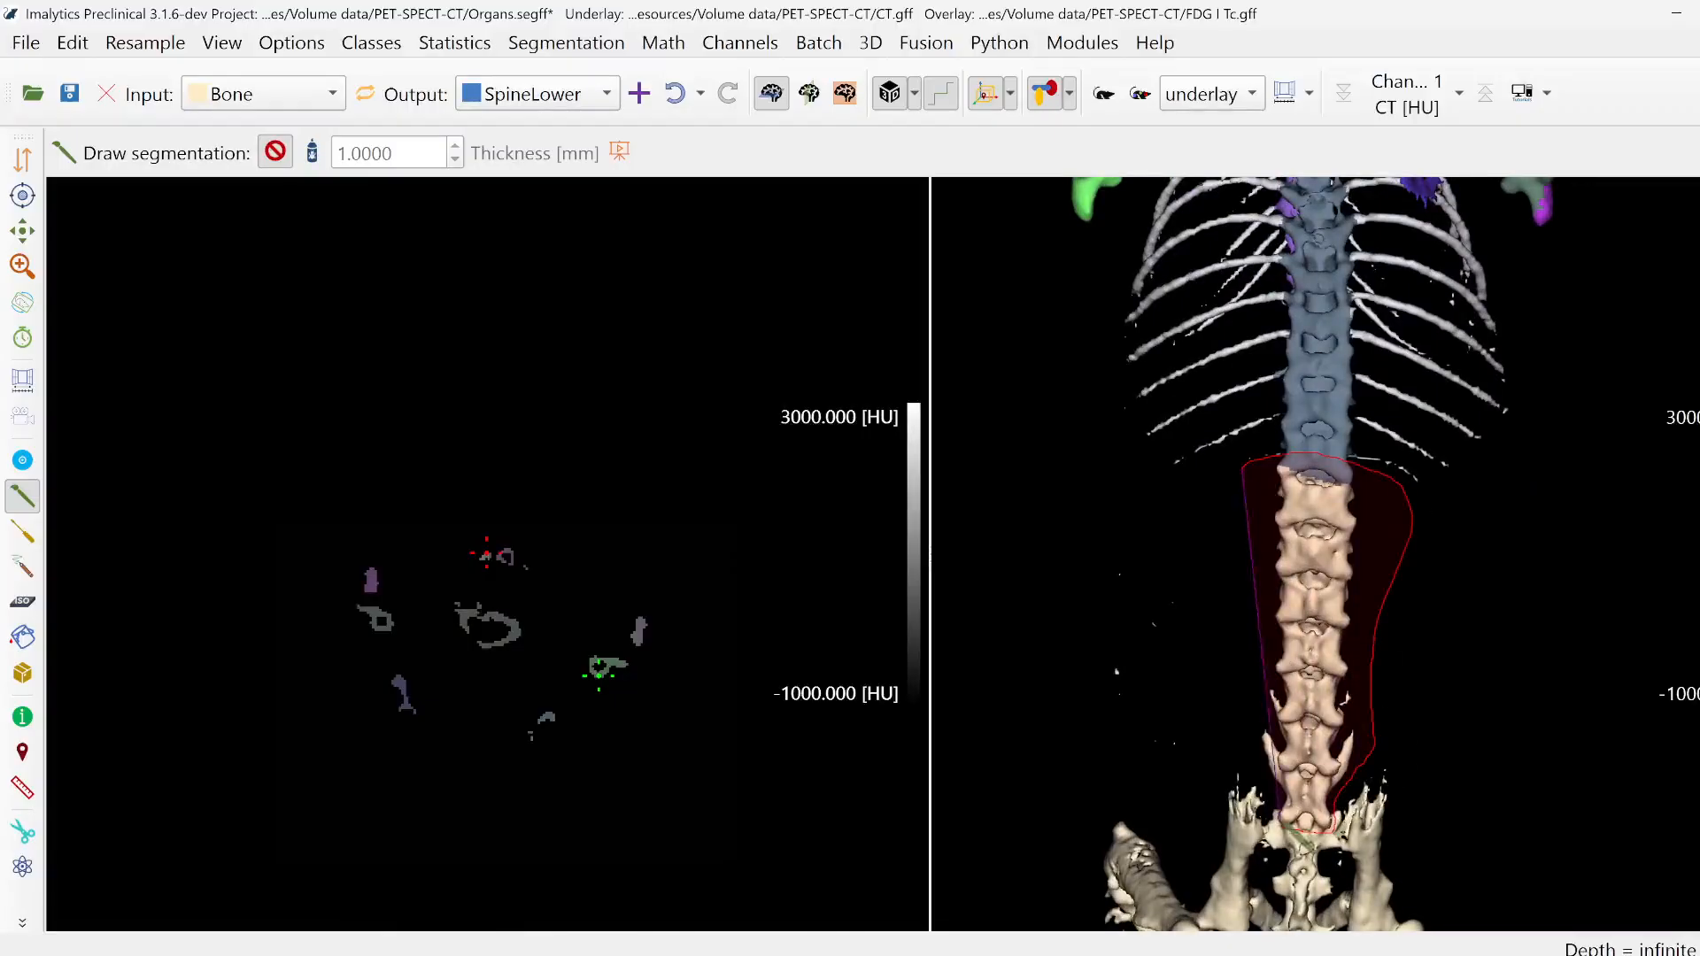
pyautogui.moveTo(1256, 750); pyautogui.dragTo(1258, 748)
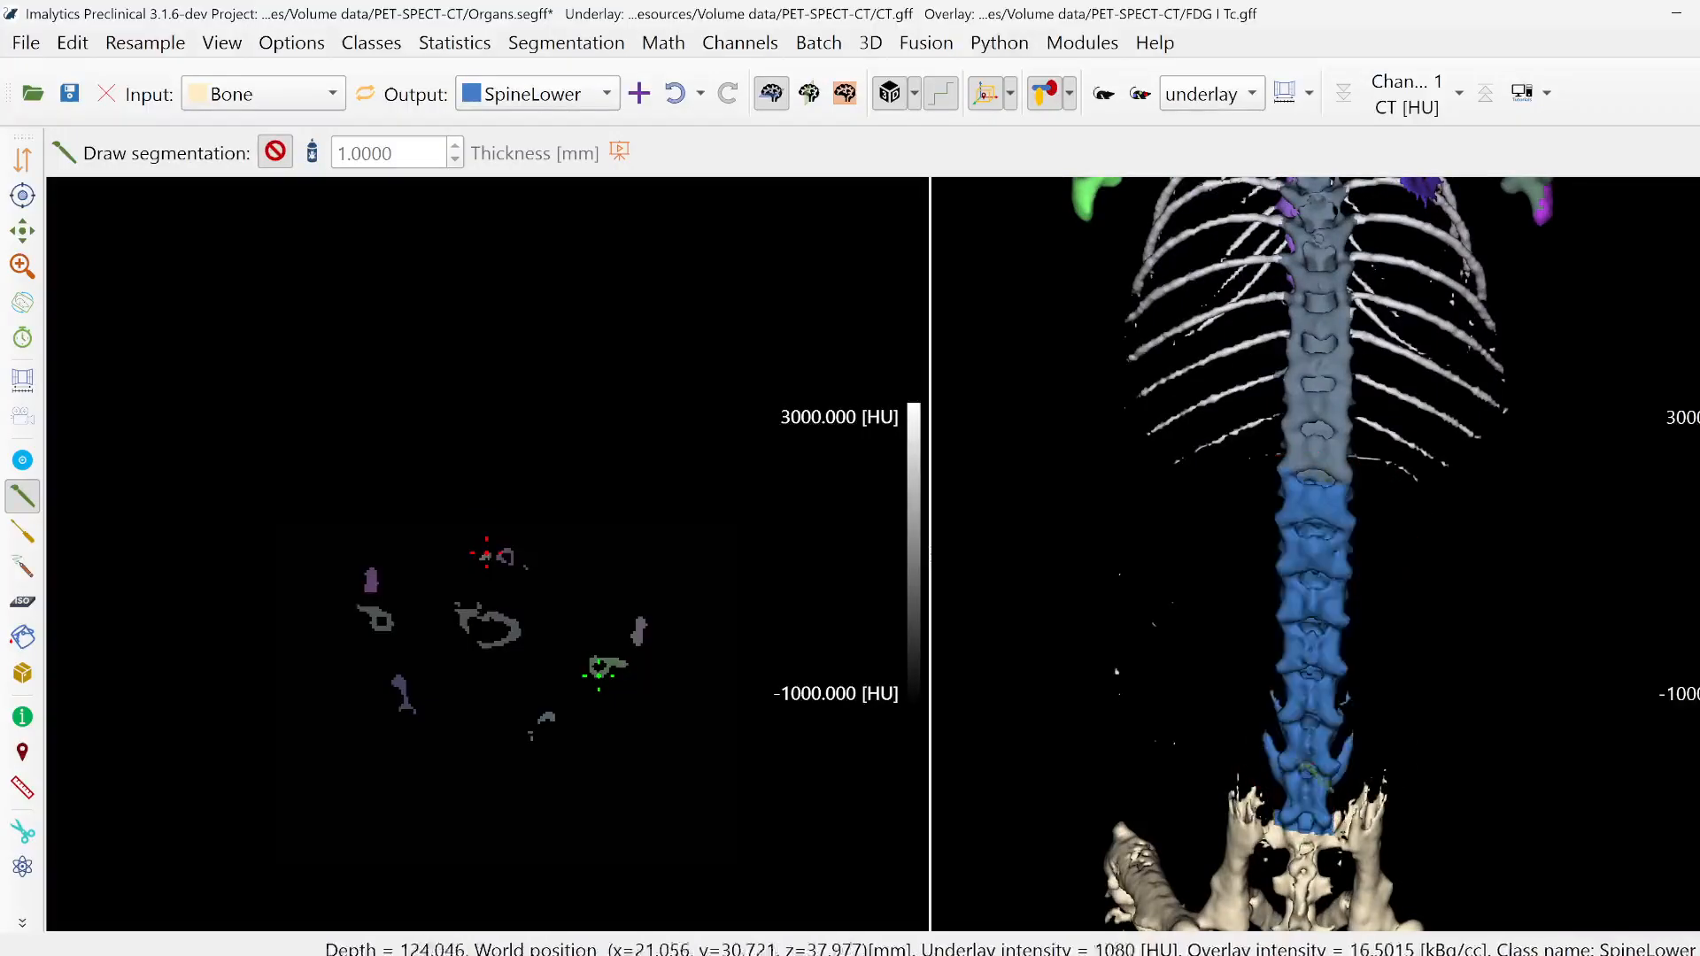
# - Add a new class named SpineTail for the vertebrae below the top of the pelvis
pyautogui.moveTo(1302, 742); pyautogui.dragTo(1309, 595, button='middle')
pyautogui.scroll(4, 1317, 592)
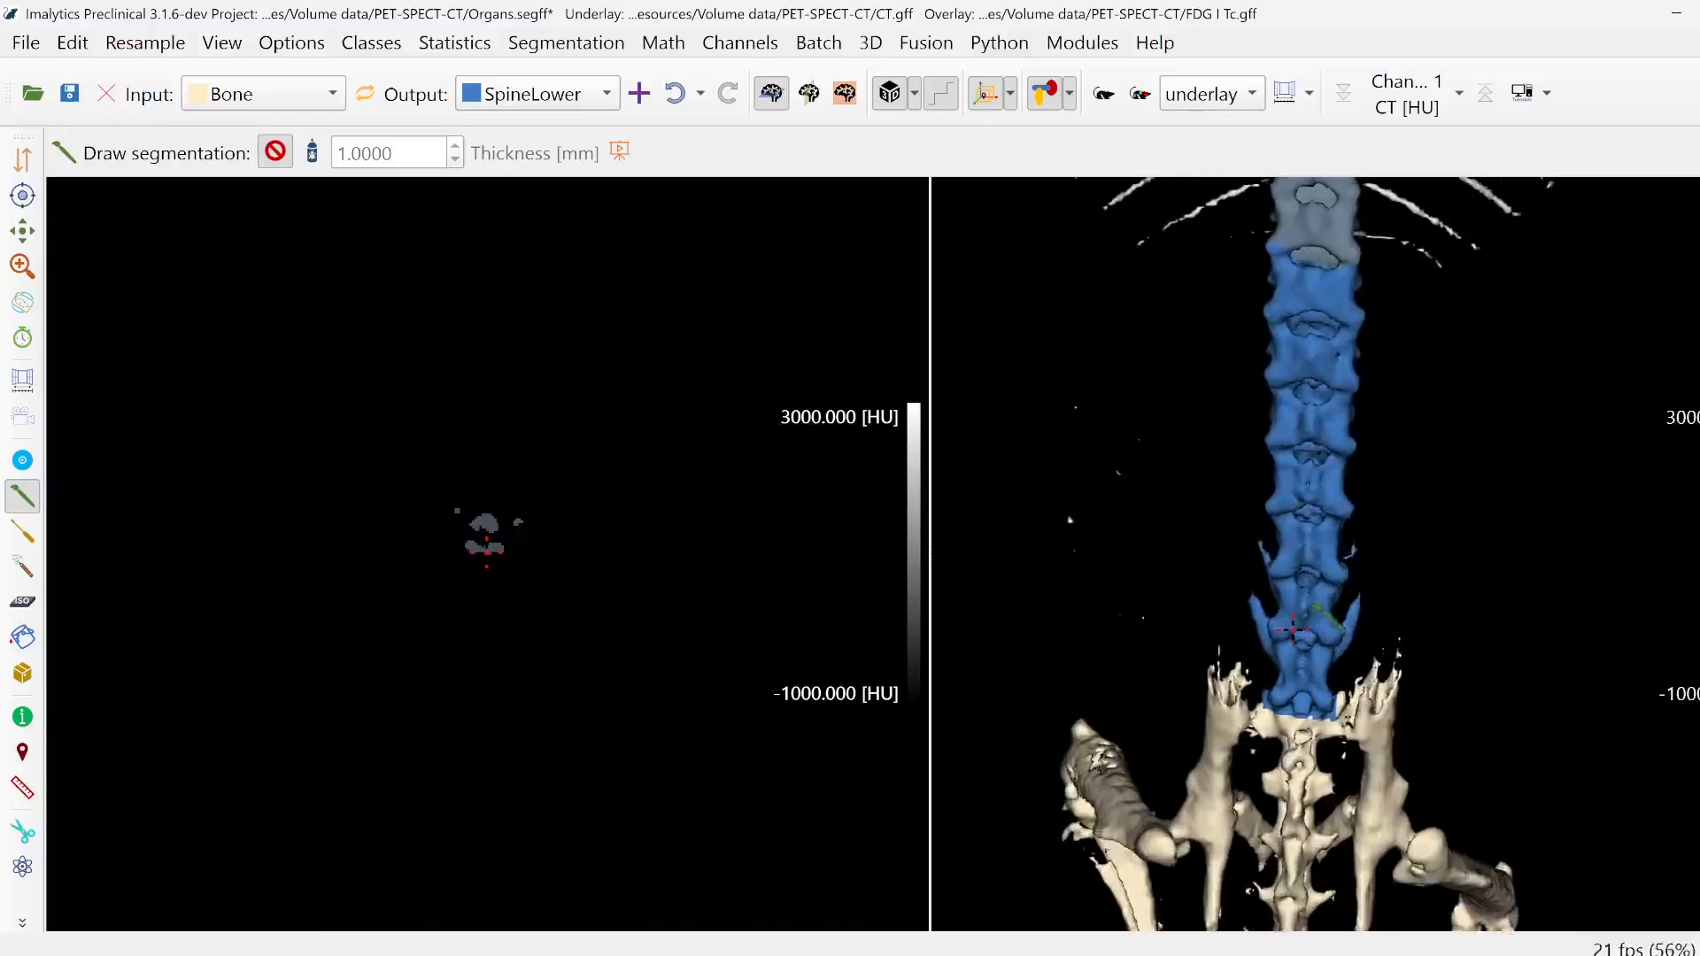
pyautogui.scroll(-4, 1320, 591)
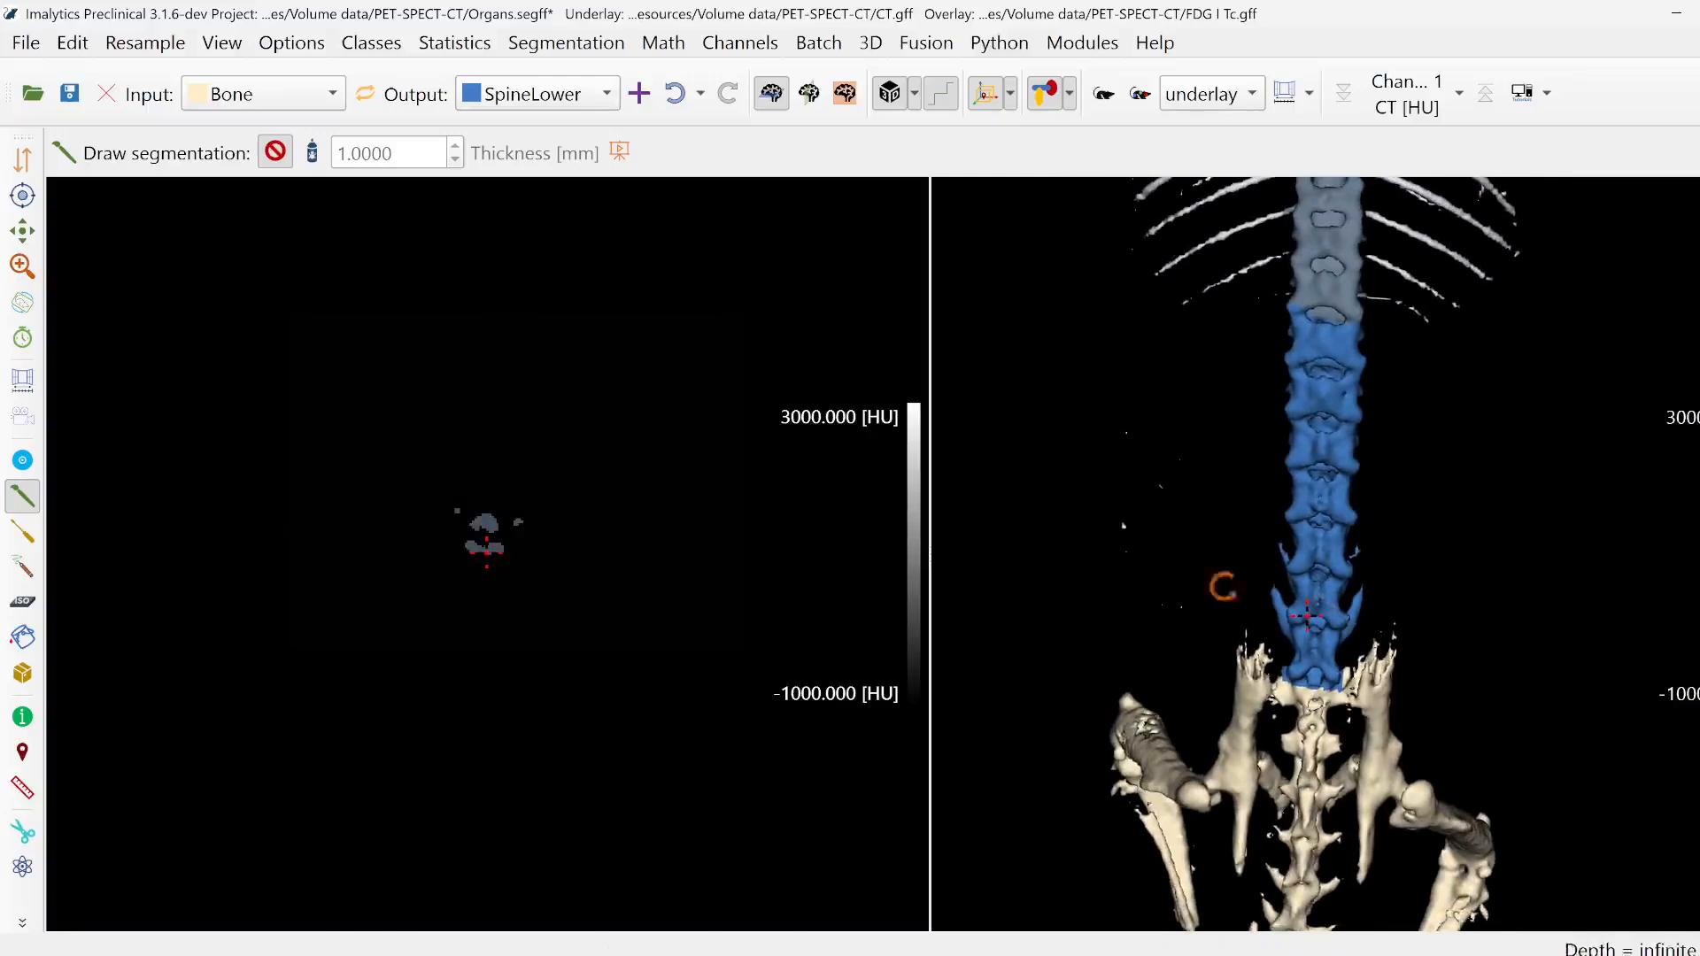
pyautogui.moveTo(1106, 591)
pyautogui.mouseDown()
pyautogui.moveTo(1426, 598)
pyautogui.moveTo(1083, 611)
pyautogui.mouseUp()
pyautogui.moveTo(1541, 780); pyautogui.dragTo(1470, 580)
pyautogui.moveTo(1470, 575); pyautogui.dragTo(1496, 500, button='right')
pyautogui.moveTo(1515, 585); pyautogui.dragTo(1461, 661, button='middle')
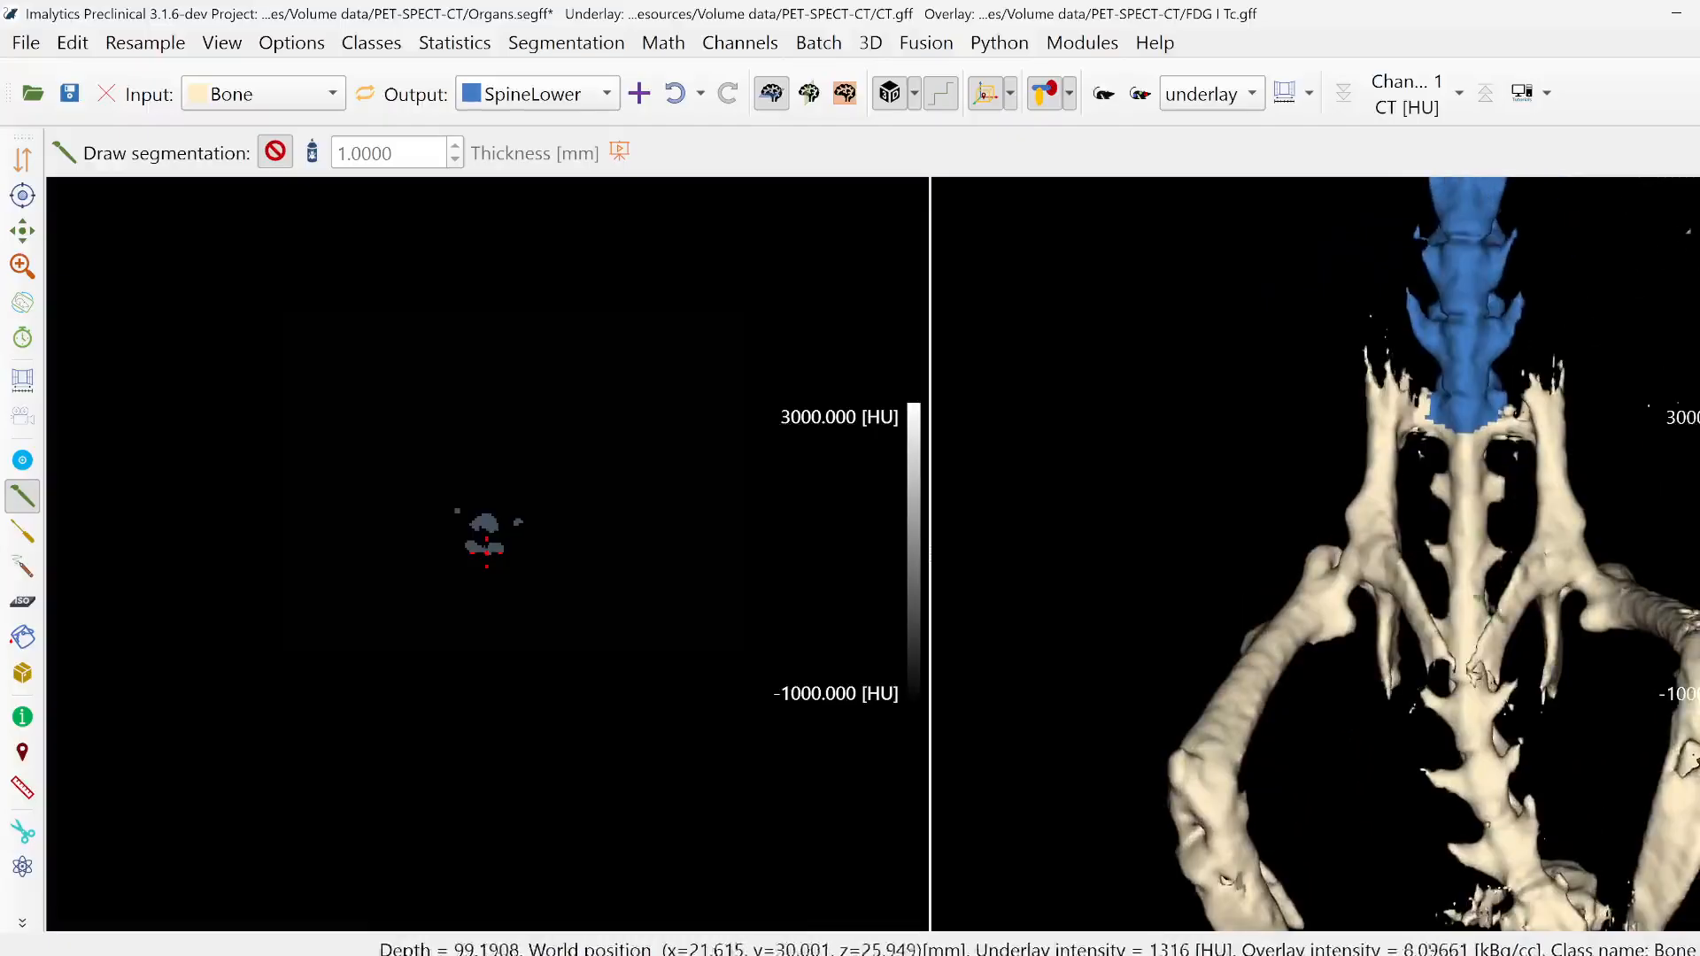
pyautogui.rightClick(1420, 508)
pyautogui.click(1448, 531)
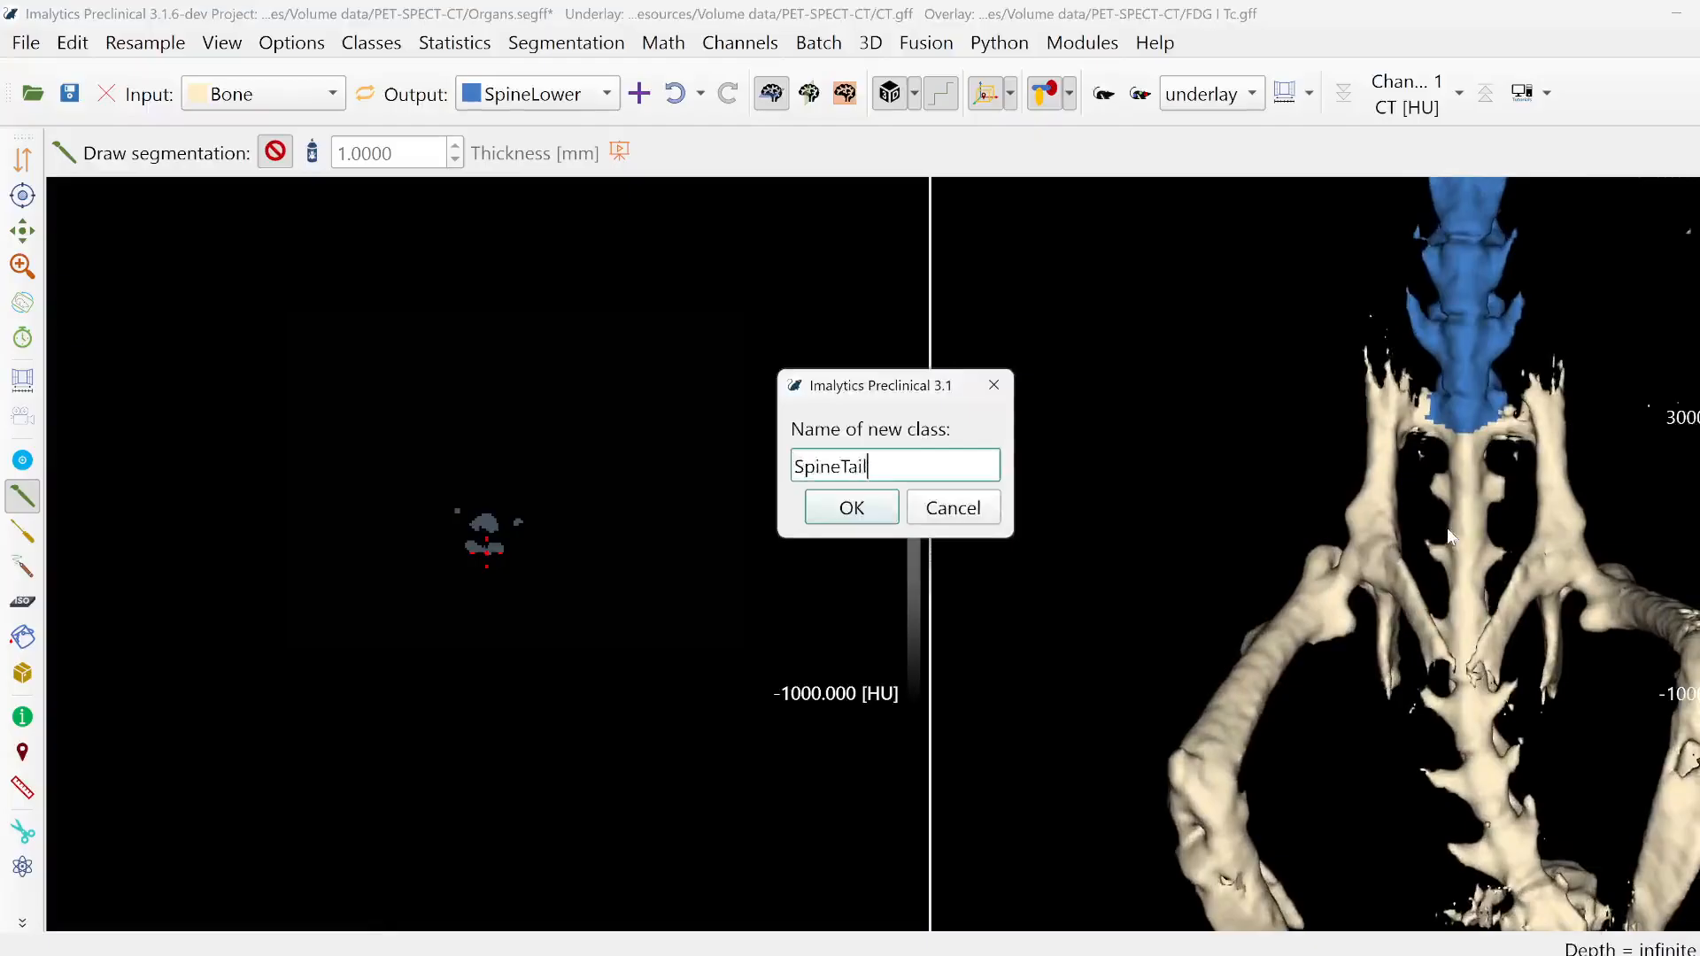
pyautogui.press('Return')
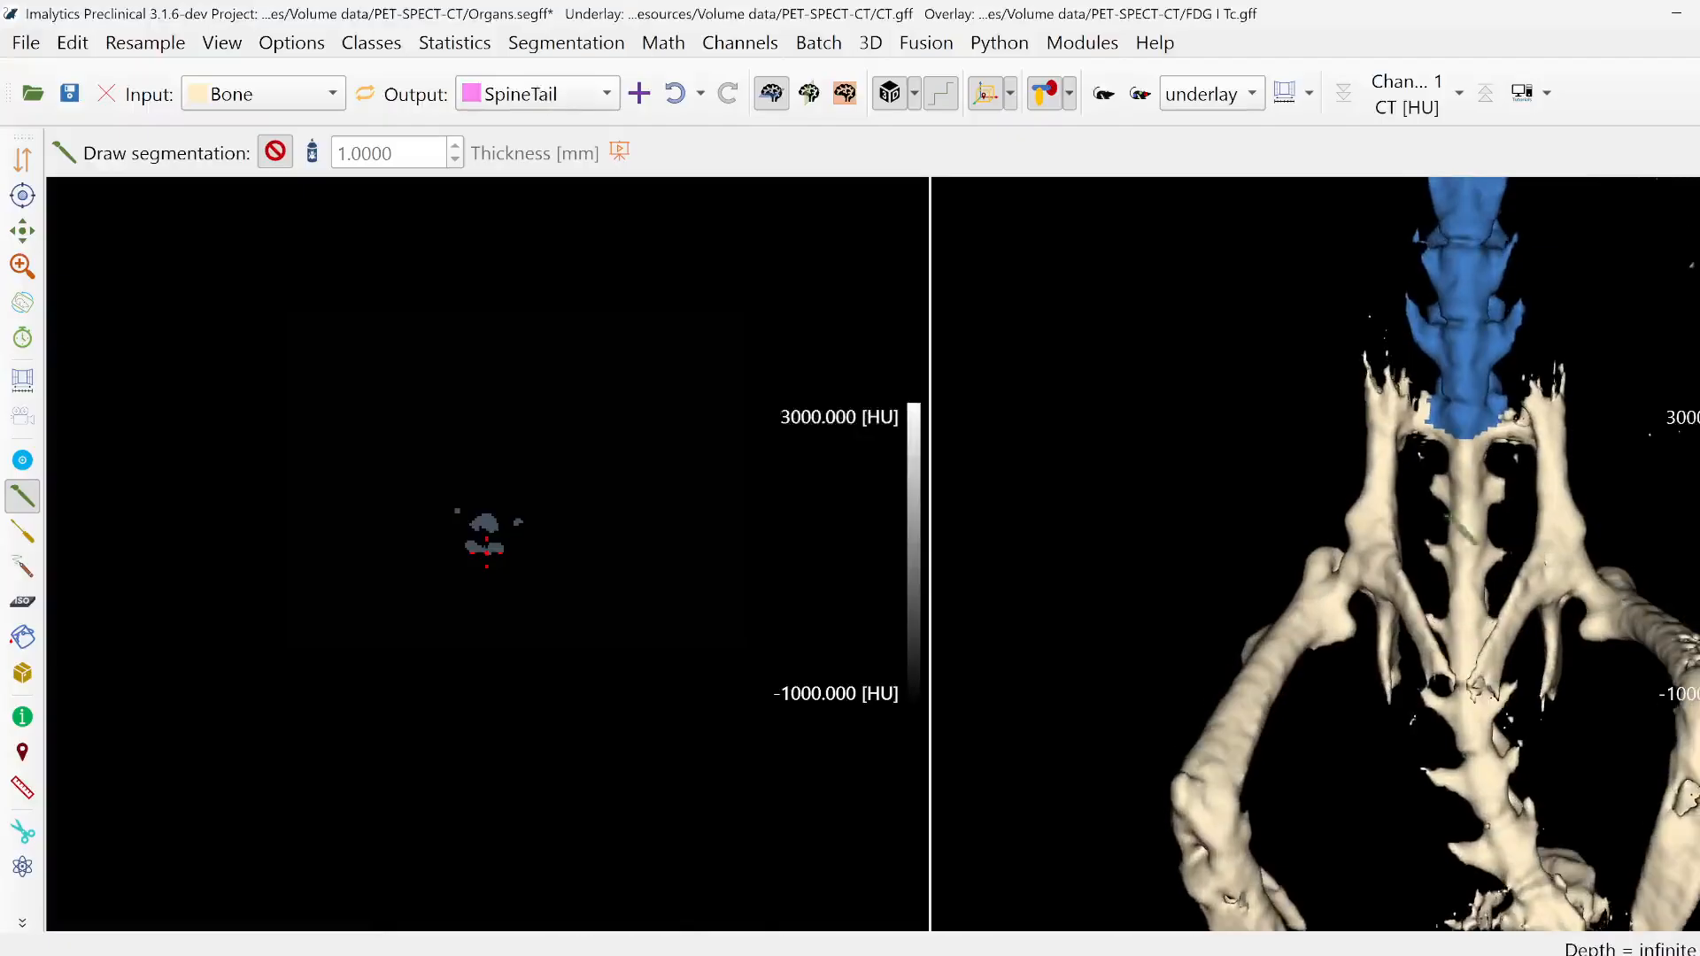
# - Outline a short band across the spine just below the top of the pelvis to assign it from Bone to SpineTail
pyautogui.click(23, 569)
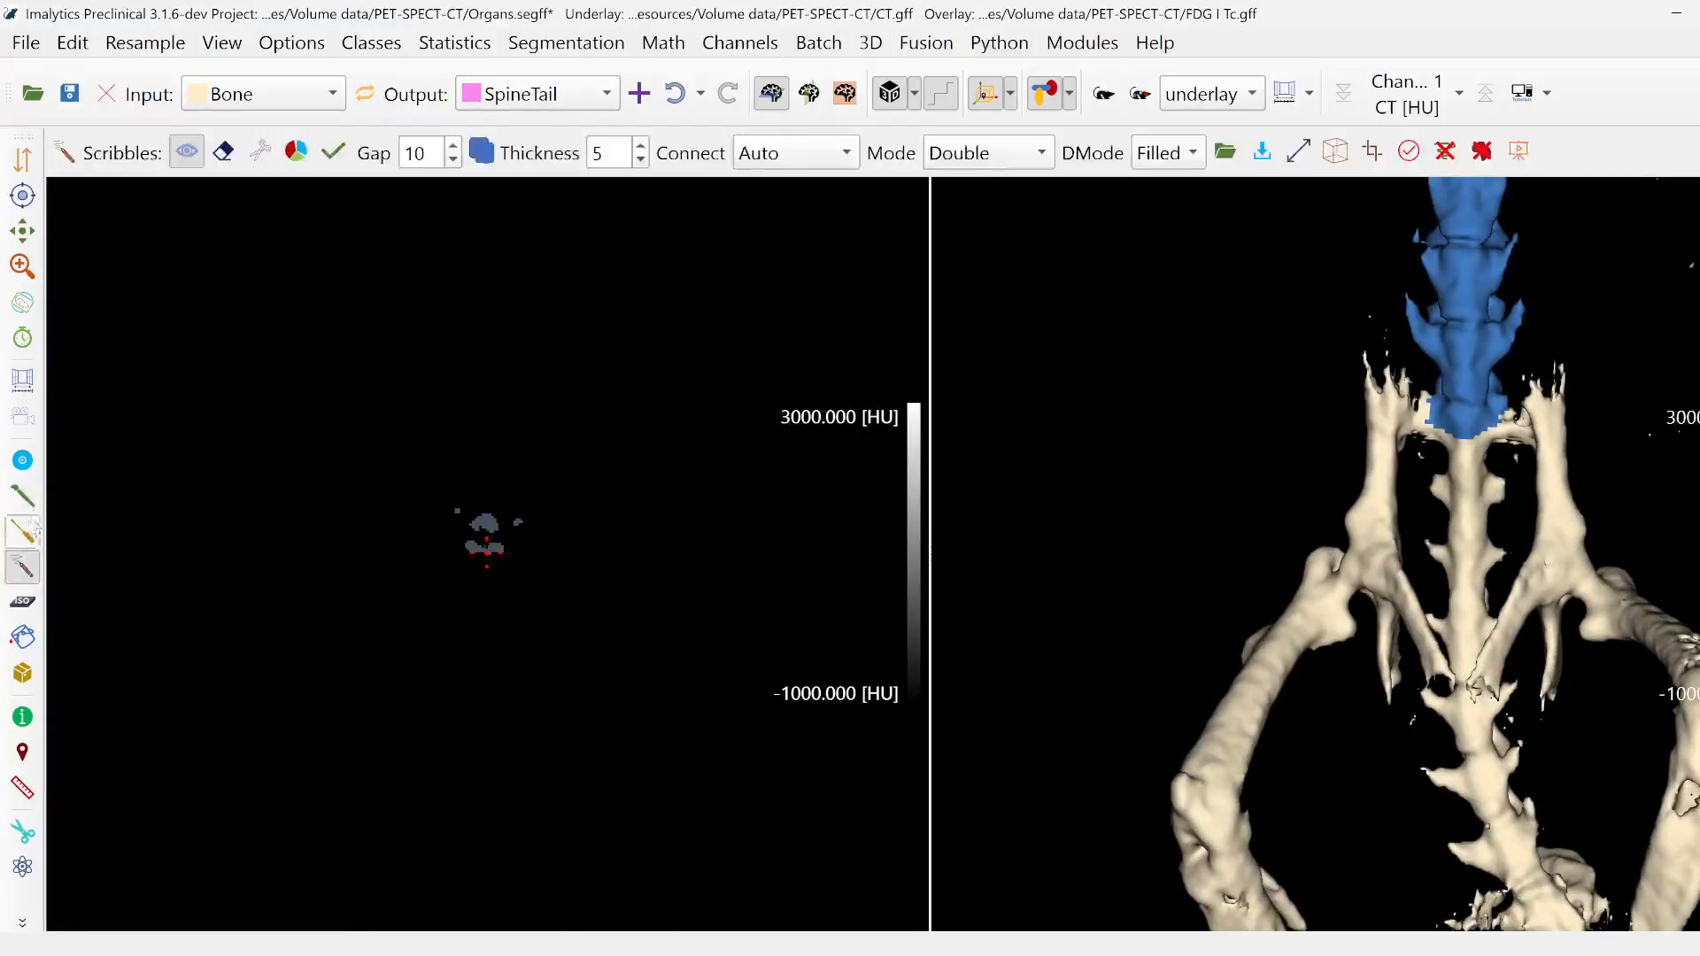
pyautogui.click(31, 510)
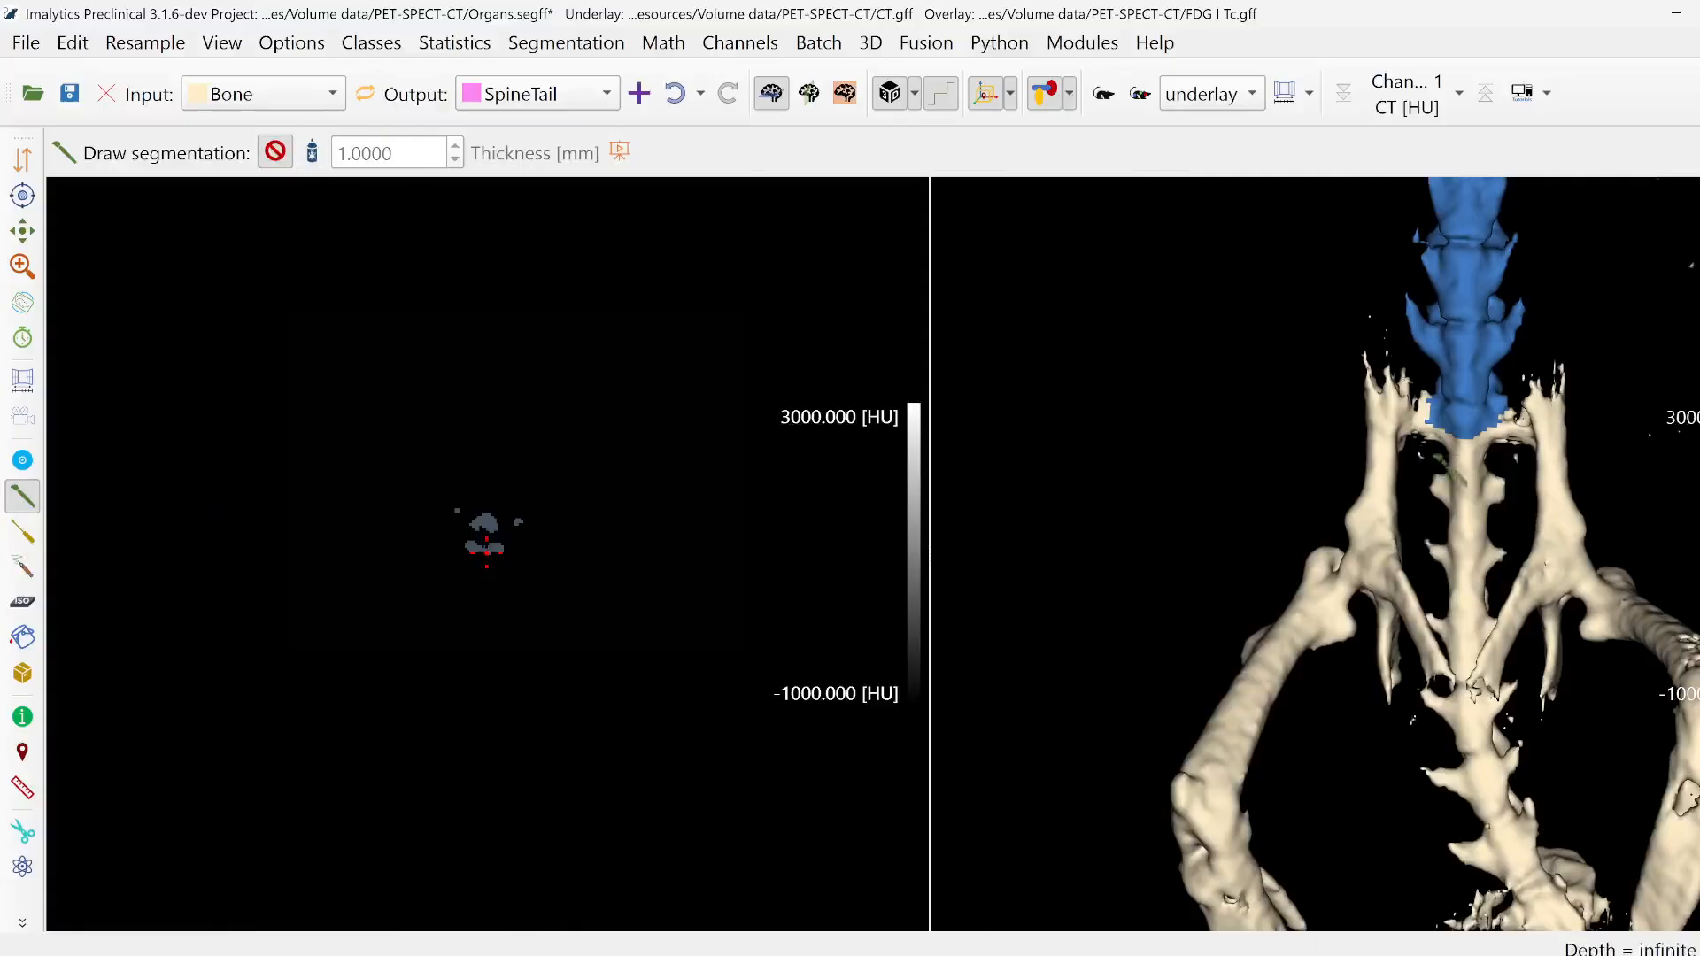
pyautogui.moveTo(1451, 475); pyautogui.dragTo(1447, 469)
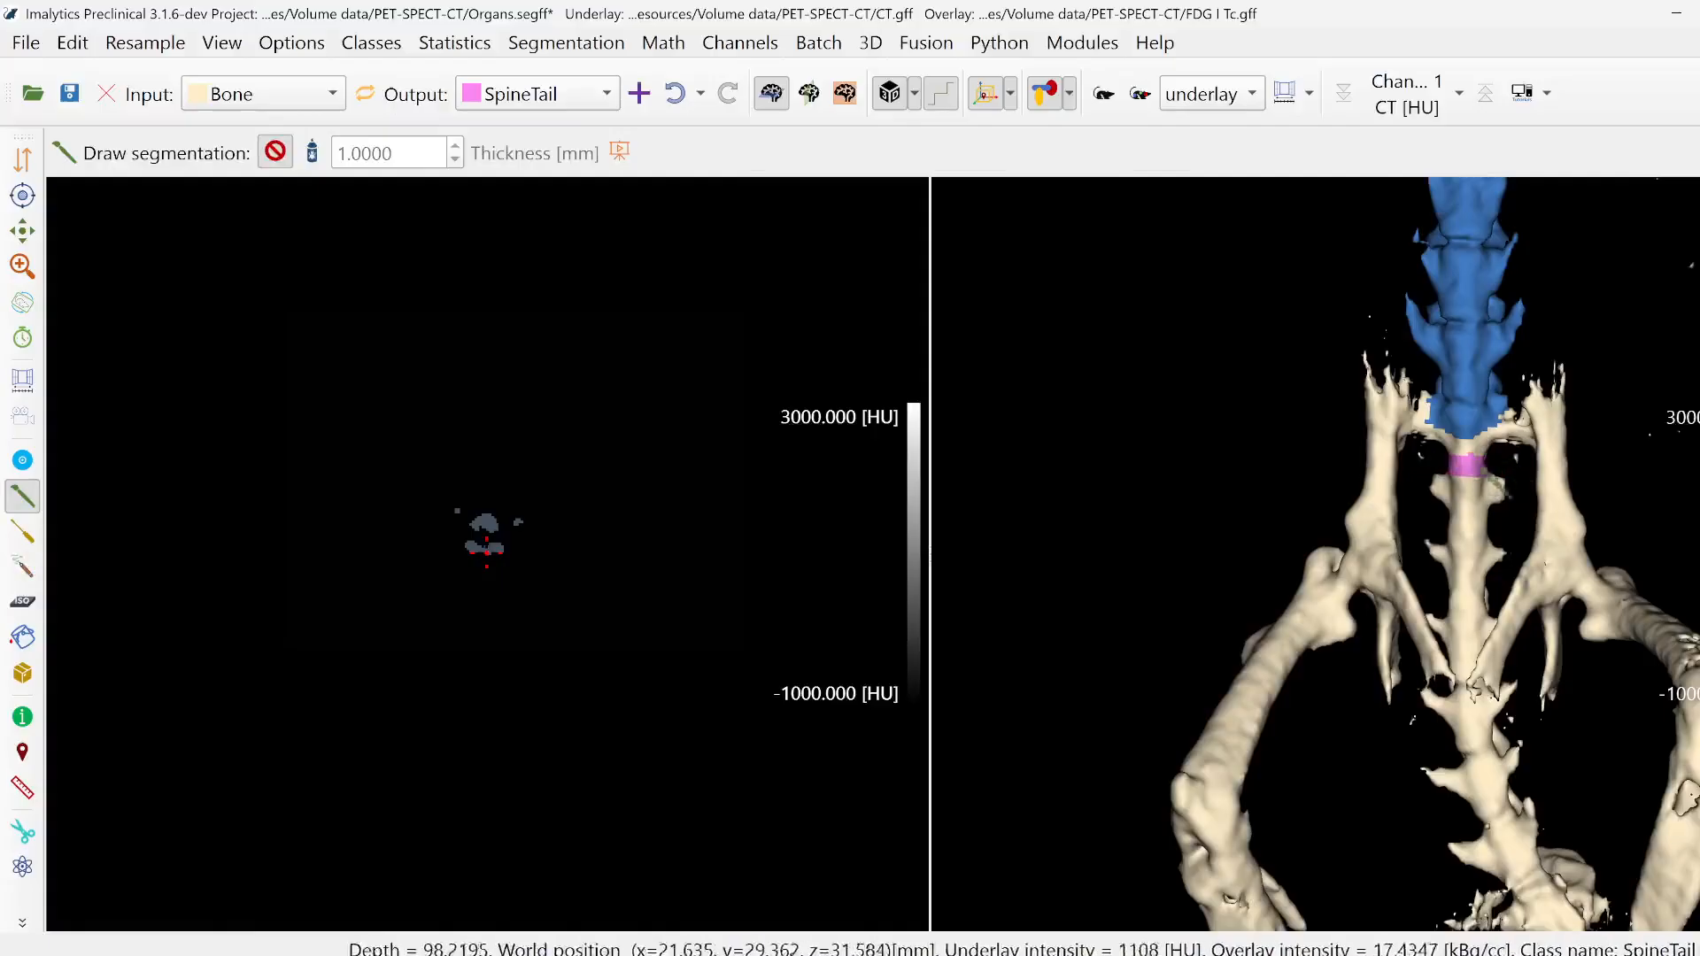
# - Region-fill the remaining connected tail vertebrae with SpineTail in Unlimited mode
pyautogui.click(22, 638)
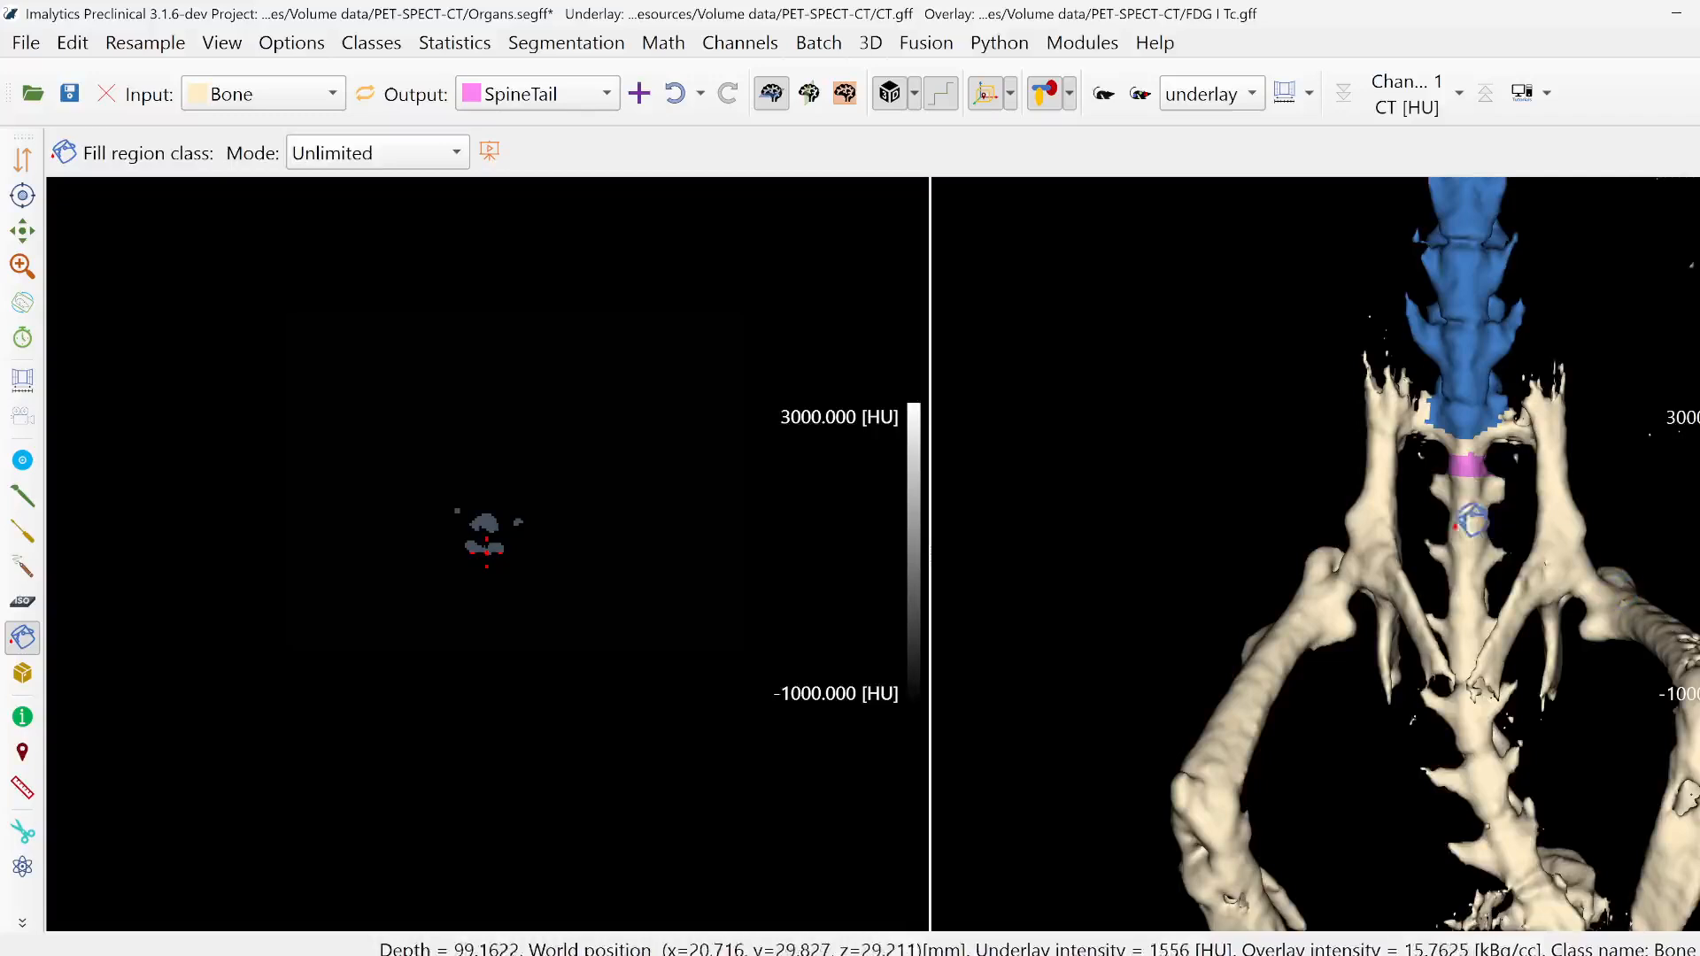
pyautogui.click(1461, 735)
pyautogui.moveTo(1468, 797); pyautogui.dragTo(1458, 687, button='middle')
pyautogui.scroll(-2, 1456, 677)
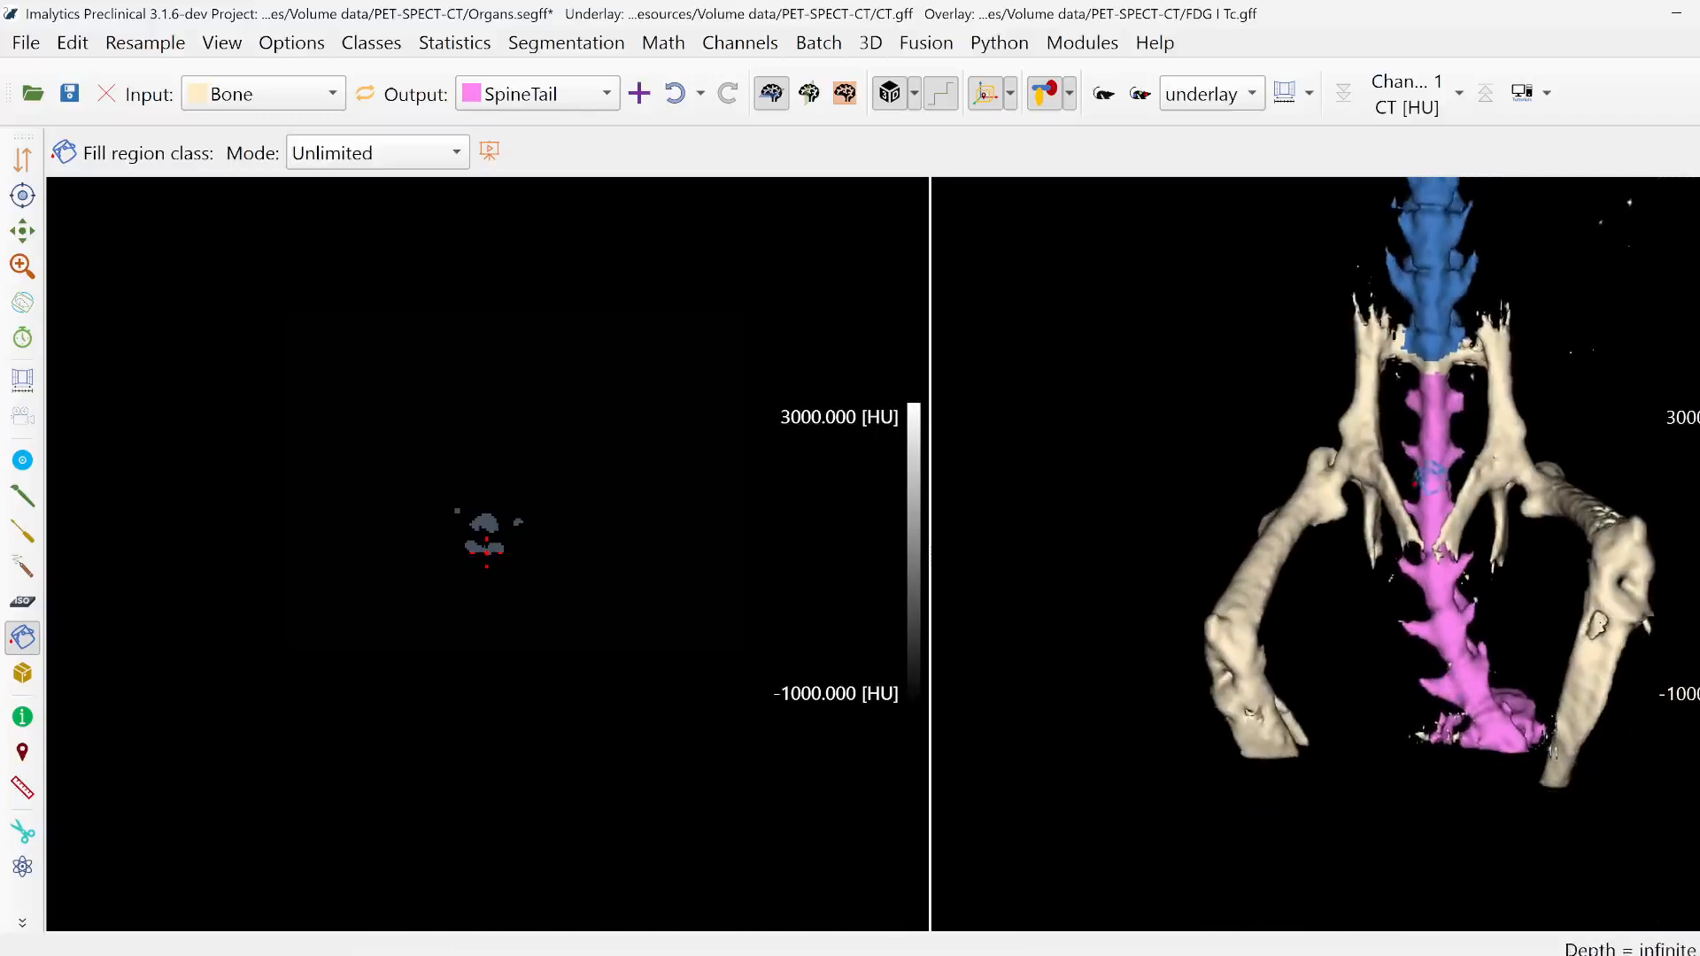
# - Add a new class named ThighRight and outline the right femur to reassign it from Bone to that class
pyautogui.moveTo(1445, 548); pyautogui.dragTo(1467, 486, button='middle')
pyautogui.rightClick(1467, 486)
pyautogui.click(1479, 506)
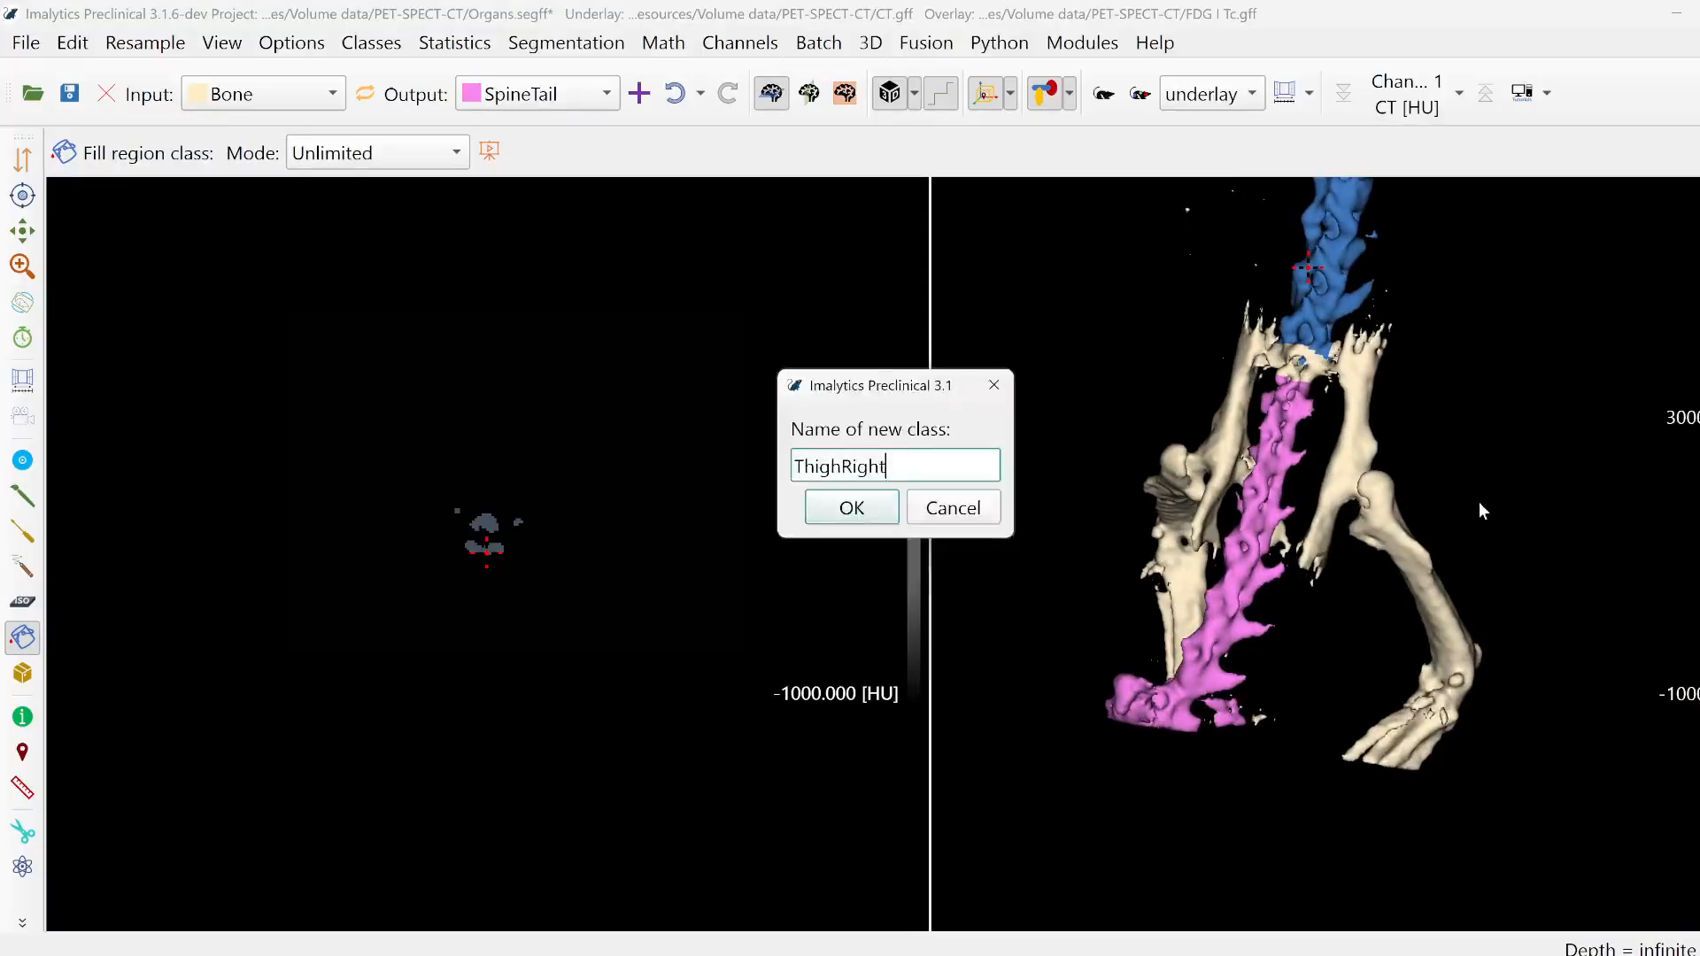
pyautogui.write('ThighRight')
pyautogui.press('Return')
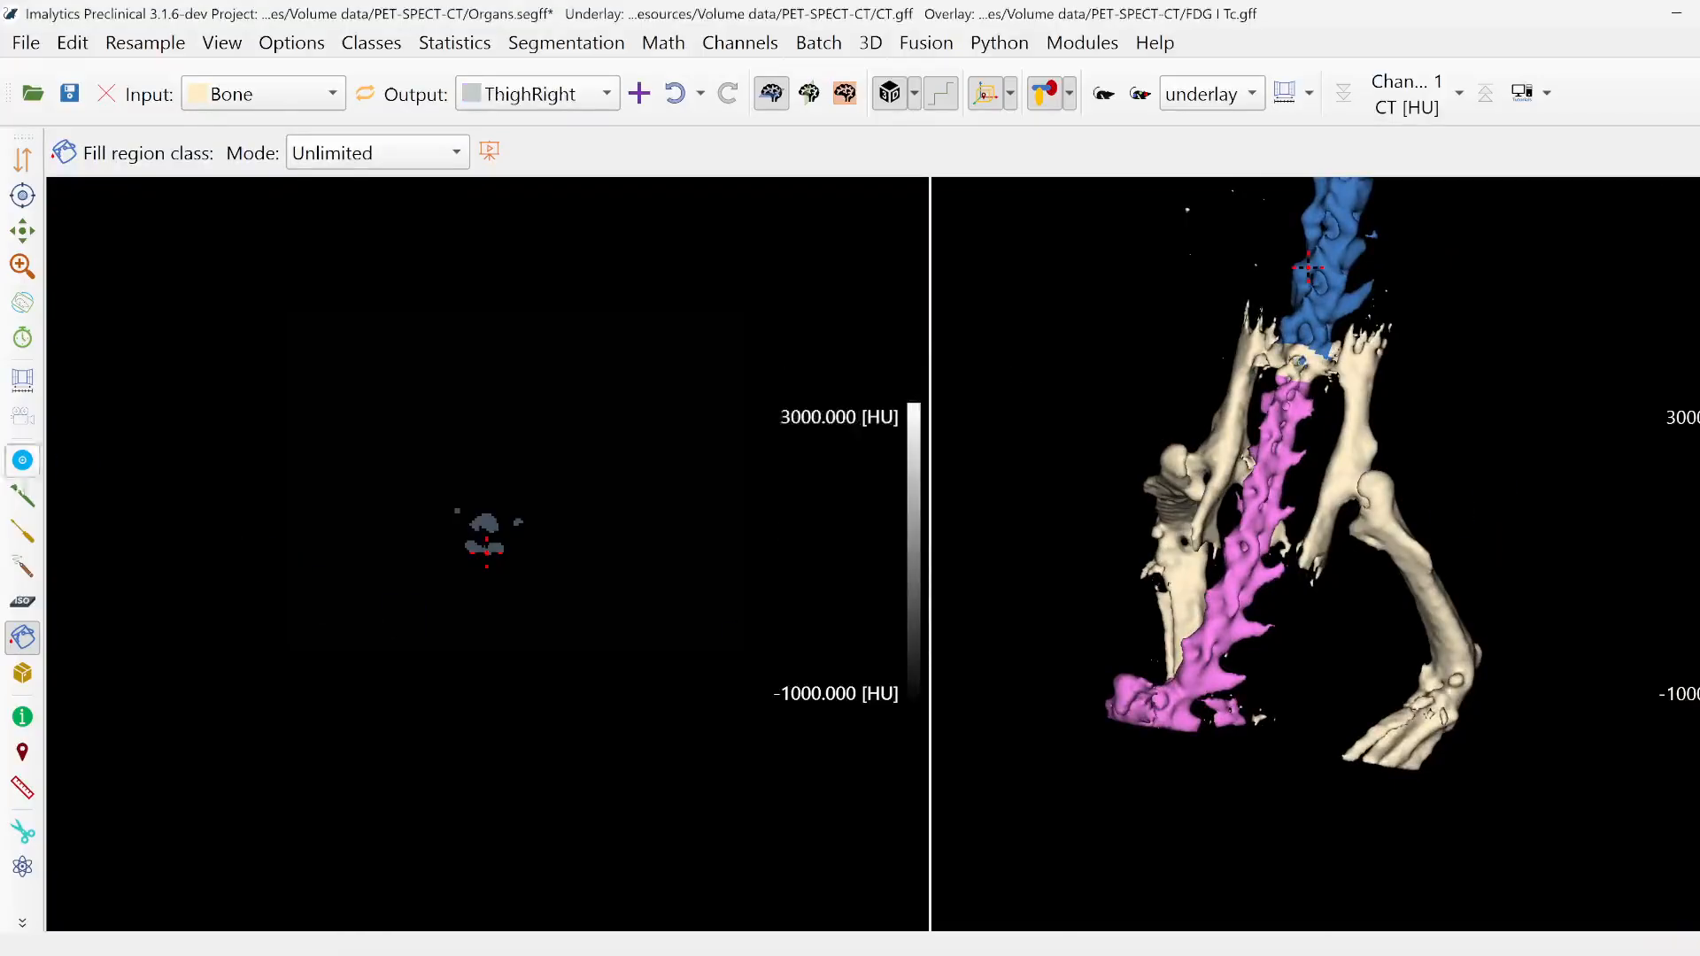
pyautogui.click(22, 496)
pyautogui.moveTo(1561, 676)
pyautogui.mouseDown(button='middle')
pyautogui.moveTo(1468, 622)
pyautogui.moveTo(1431, 638)
pyautogui.moveTo(1355, 551)
pyautogui.mouseUp(button='middle')
pyautogui.moveTo(1347, 518)
pyautogui.mouseDown()
pyautogui.moveTo(1434, 513)
pyautogui.moveTo(1492, 664)
pyautogui.moveTo(1369, 633)
pyautogui.mouseUp()
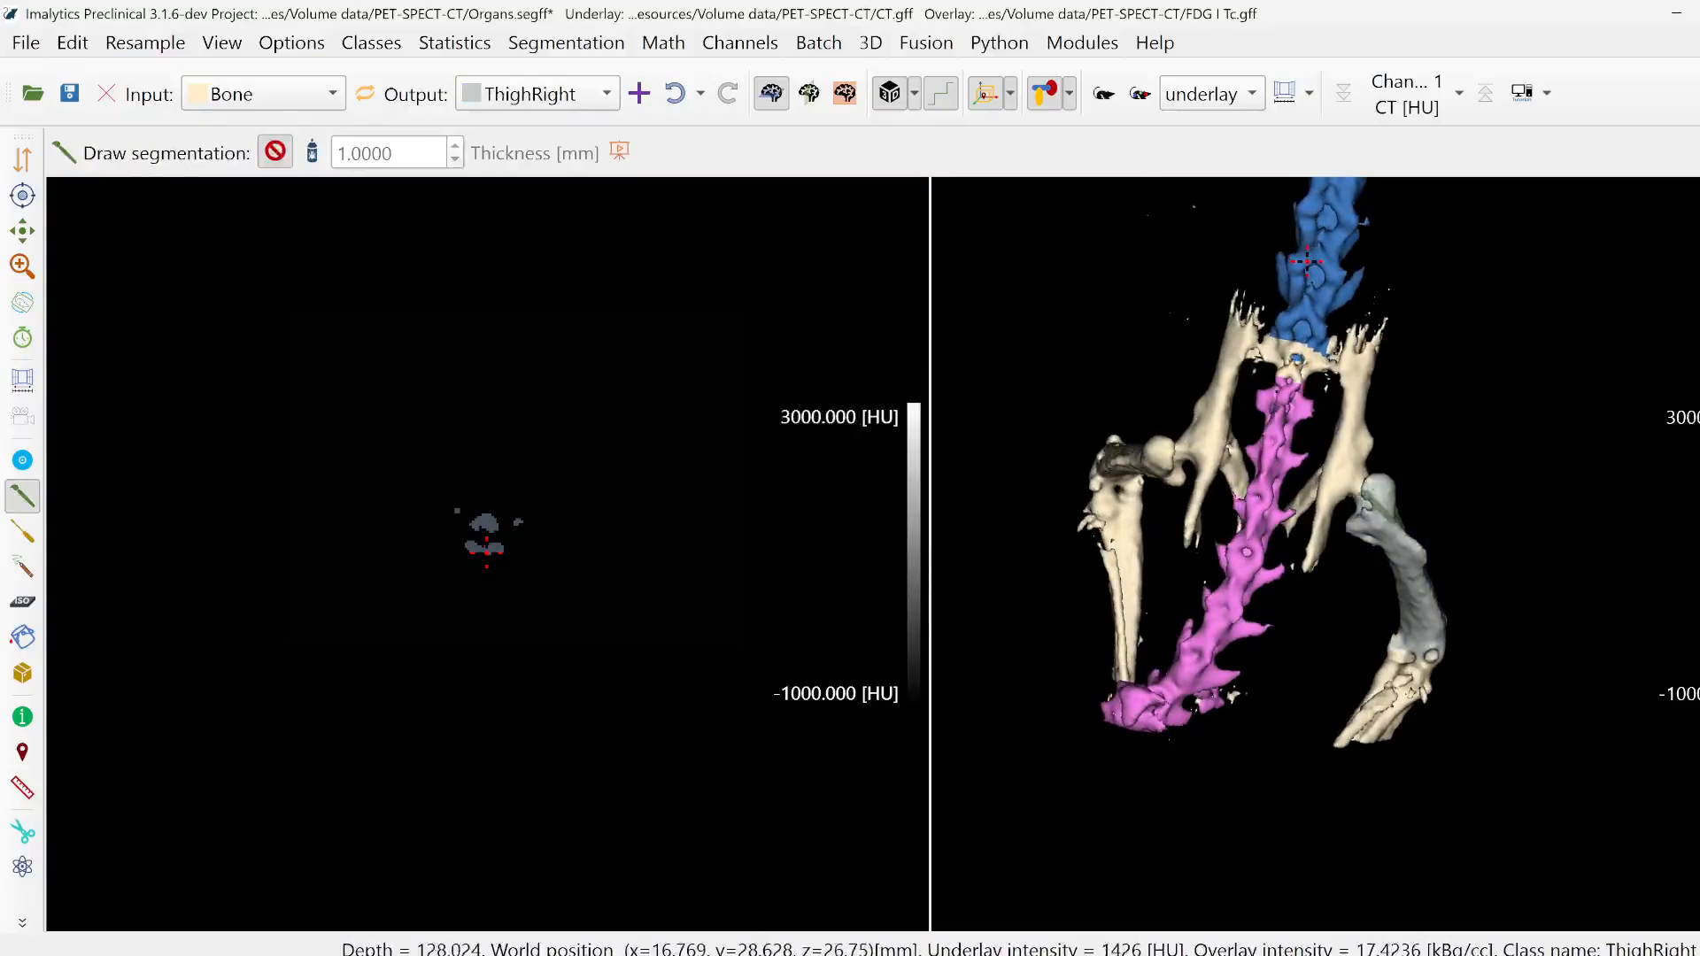
# - Add a new class named LowerLegRight and outline the bones below the right knee to reassign them from Bone
pyautogui.rightClick(1444, 472)
pyautogui.click(1466, 484)
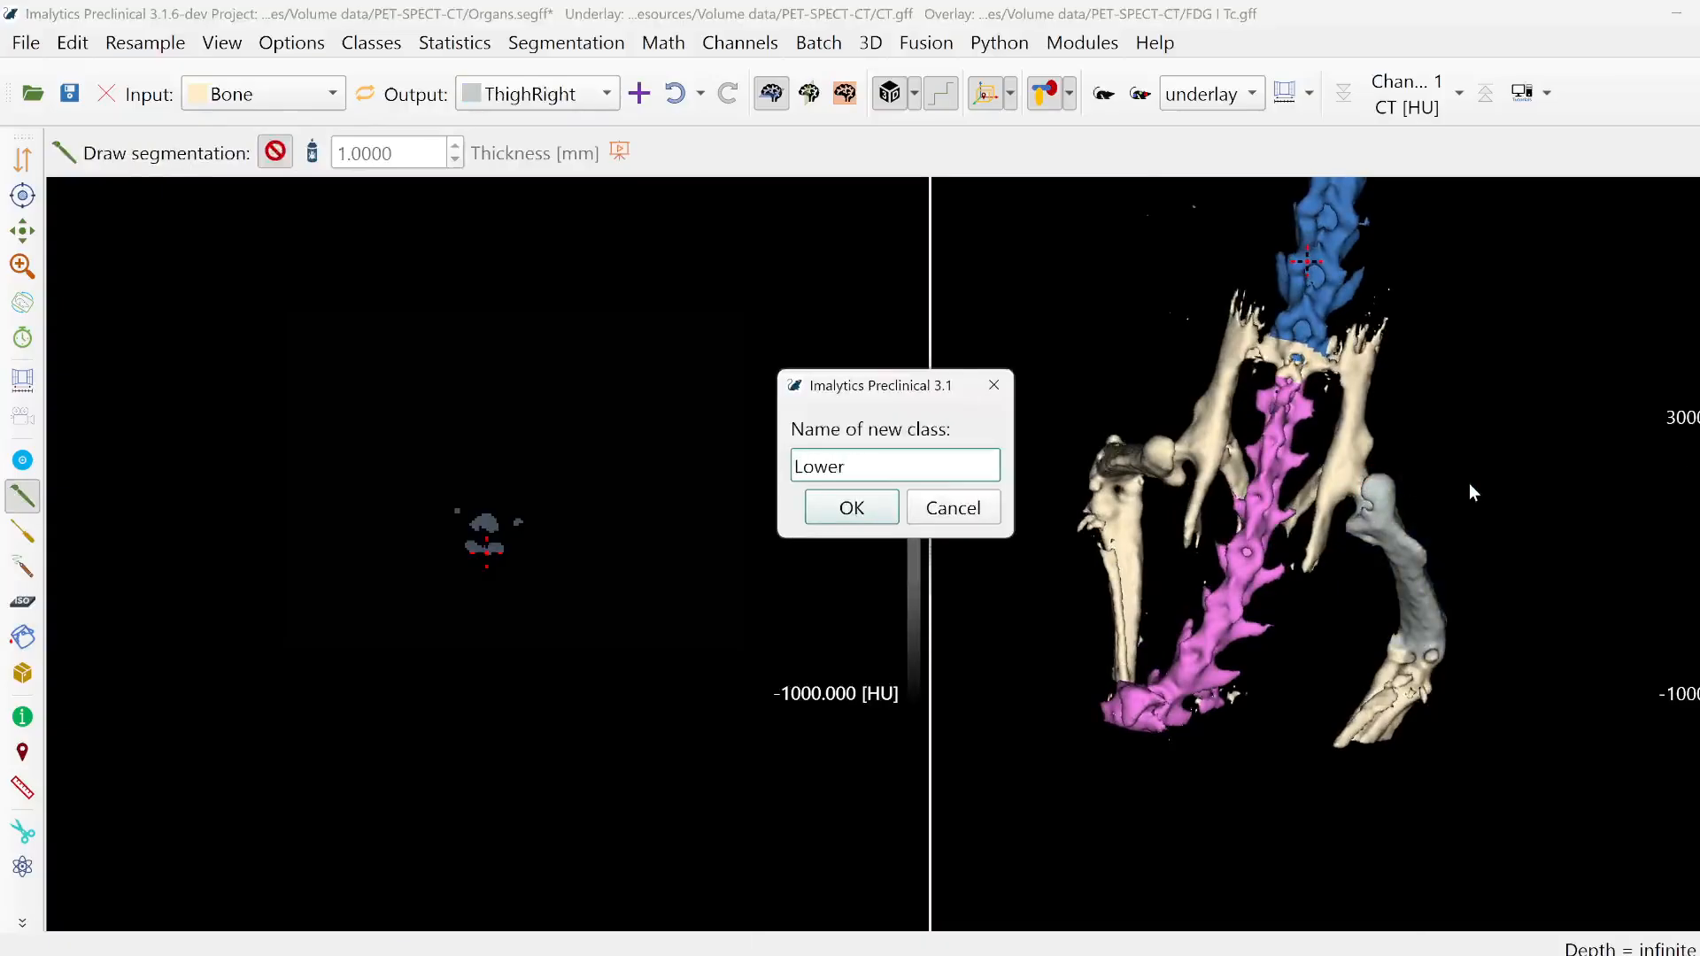
pyautogui.press('Return')
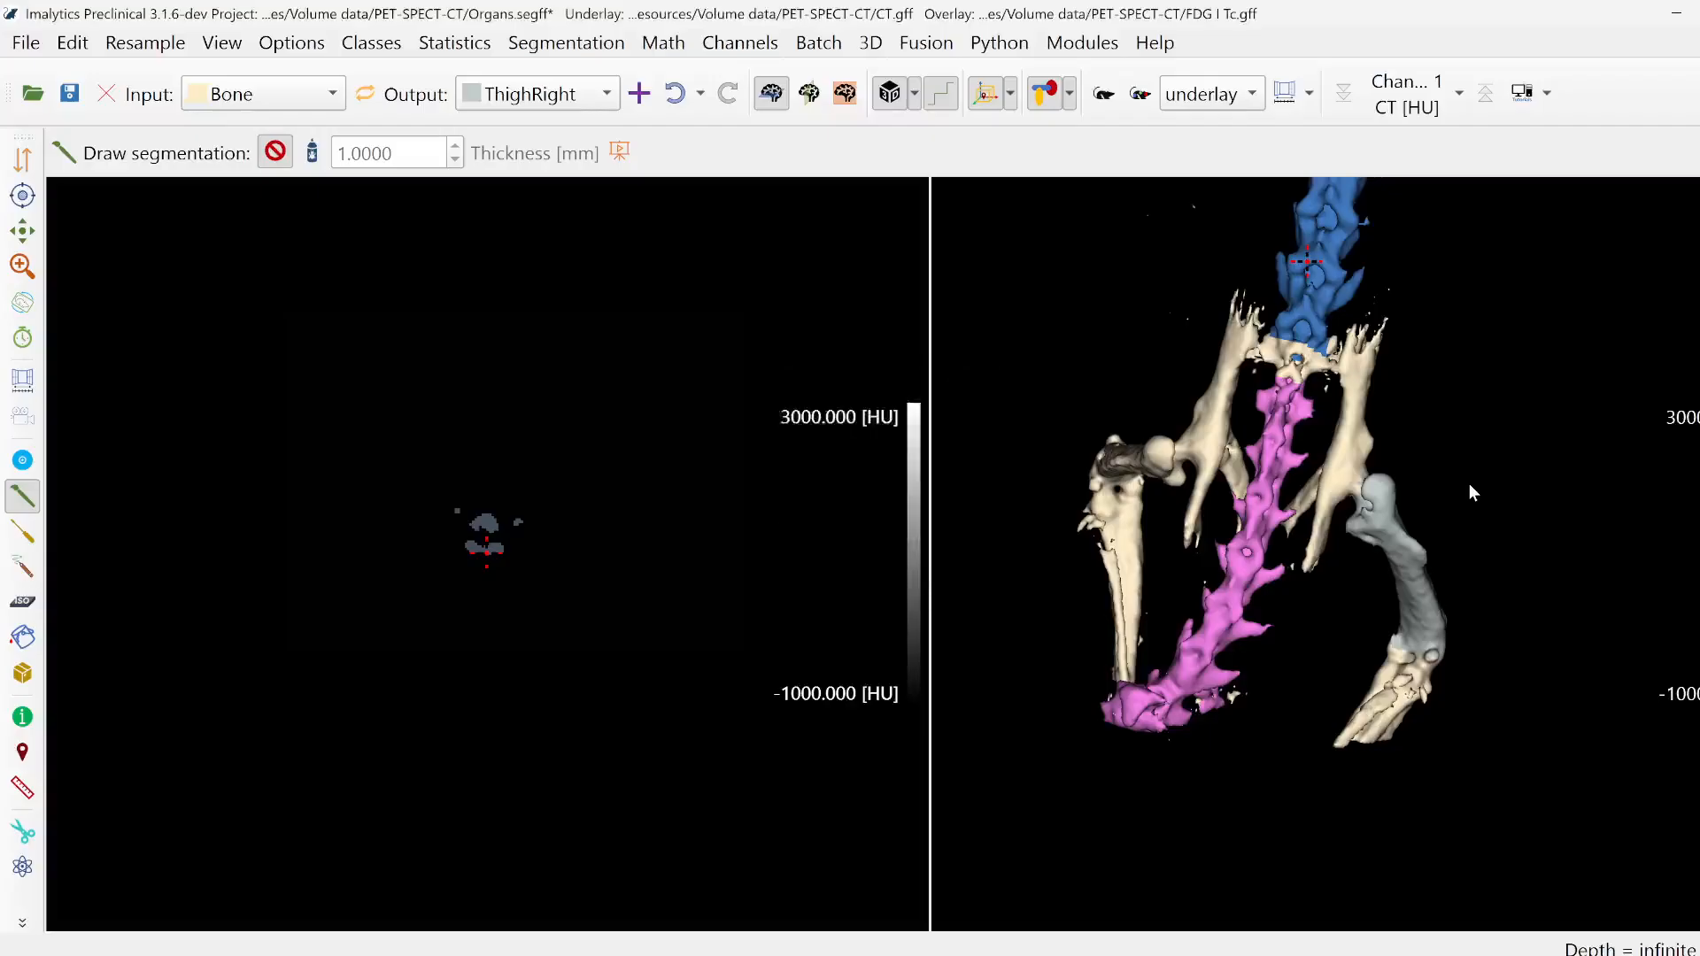
pyautogui.moveTo(1337, 648)
pyautogui.mouseDown()
pyautogui.moveTo(1428, 748)
pyautogui.moveTo(1382, 753)
pyautogui.mouseUp()
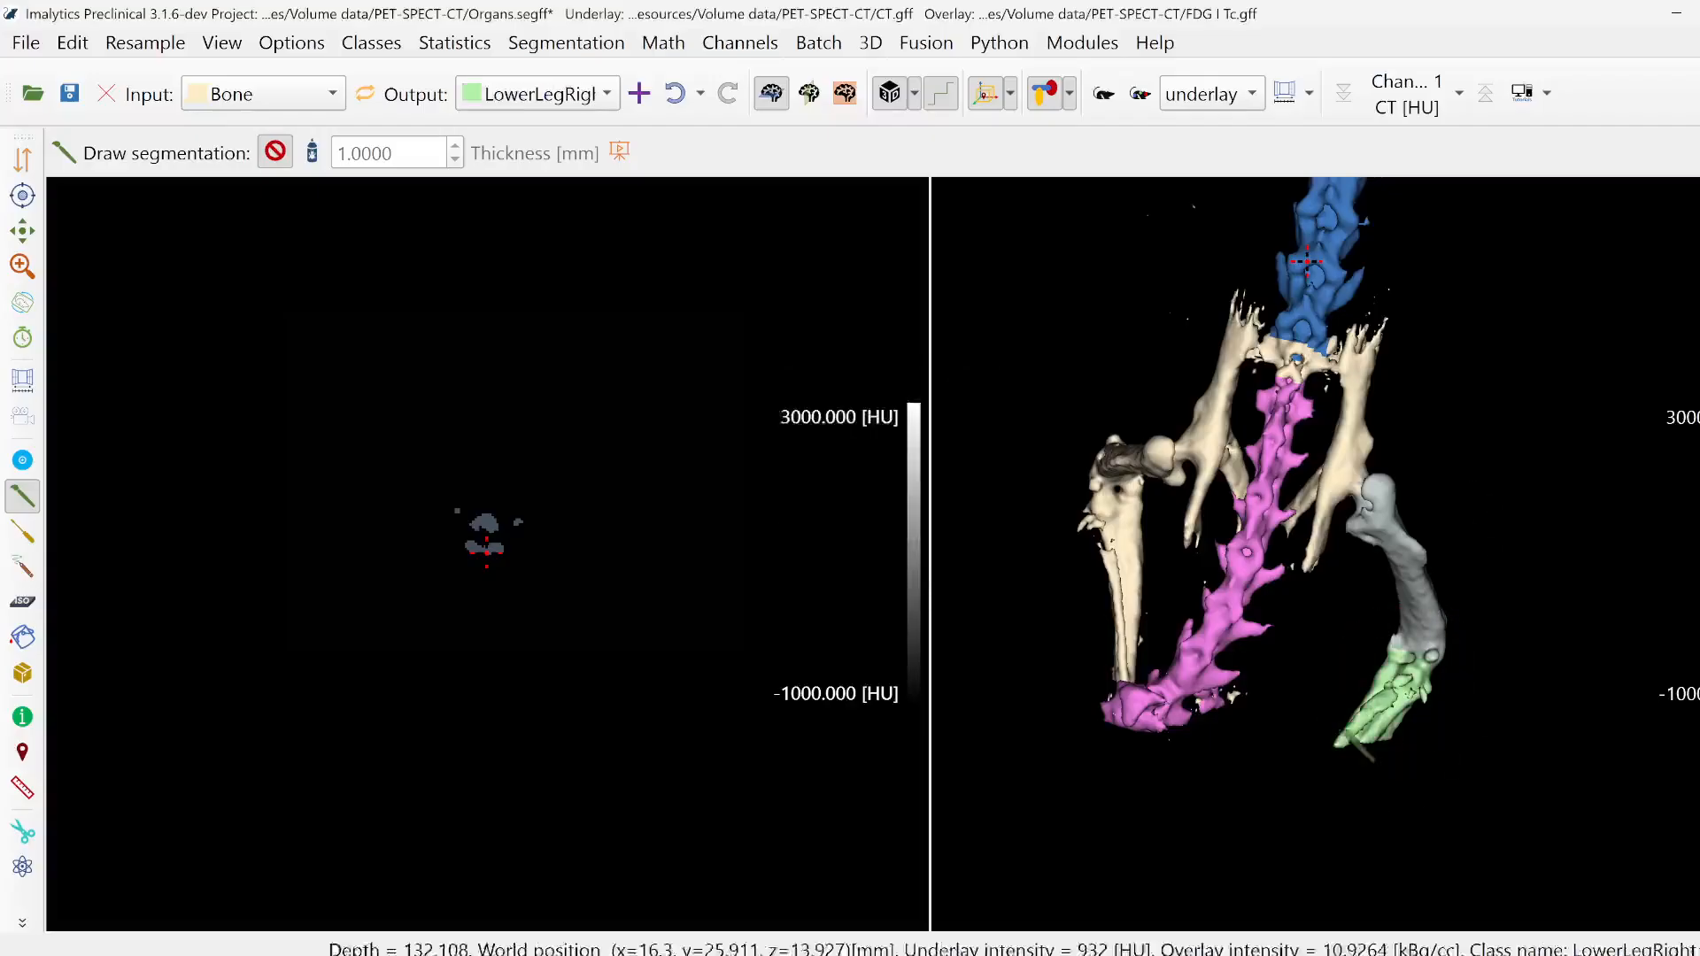
# - Add a new class named ThighLeft and outline the left femur from hip to knee to reassign it from Bone
pyautogui.rightClick(1066, 410)
pyautogui.click(1086, 429)
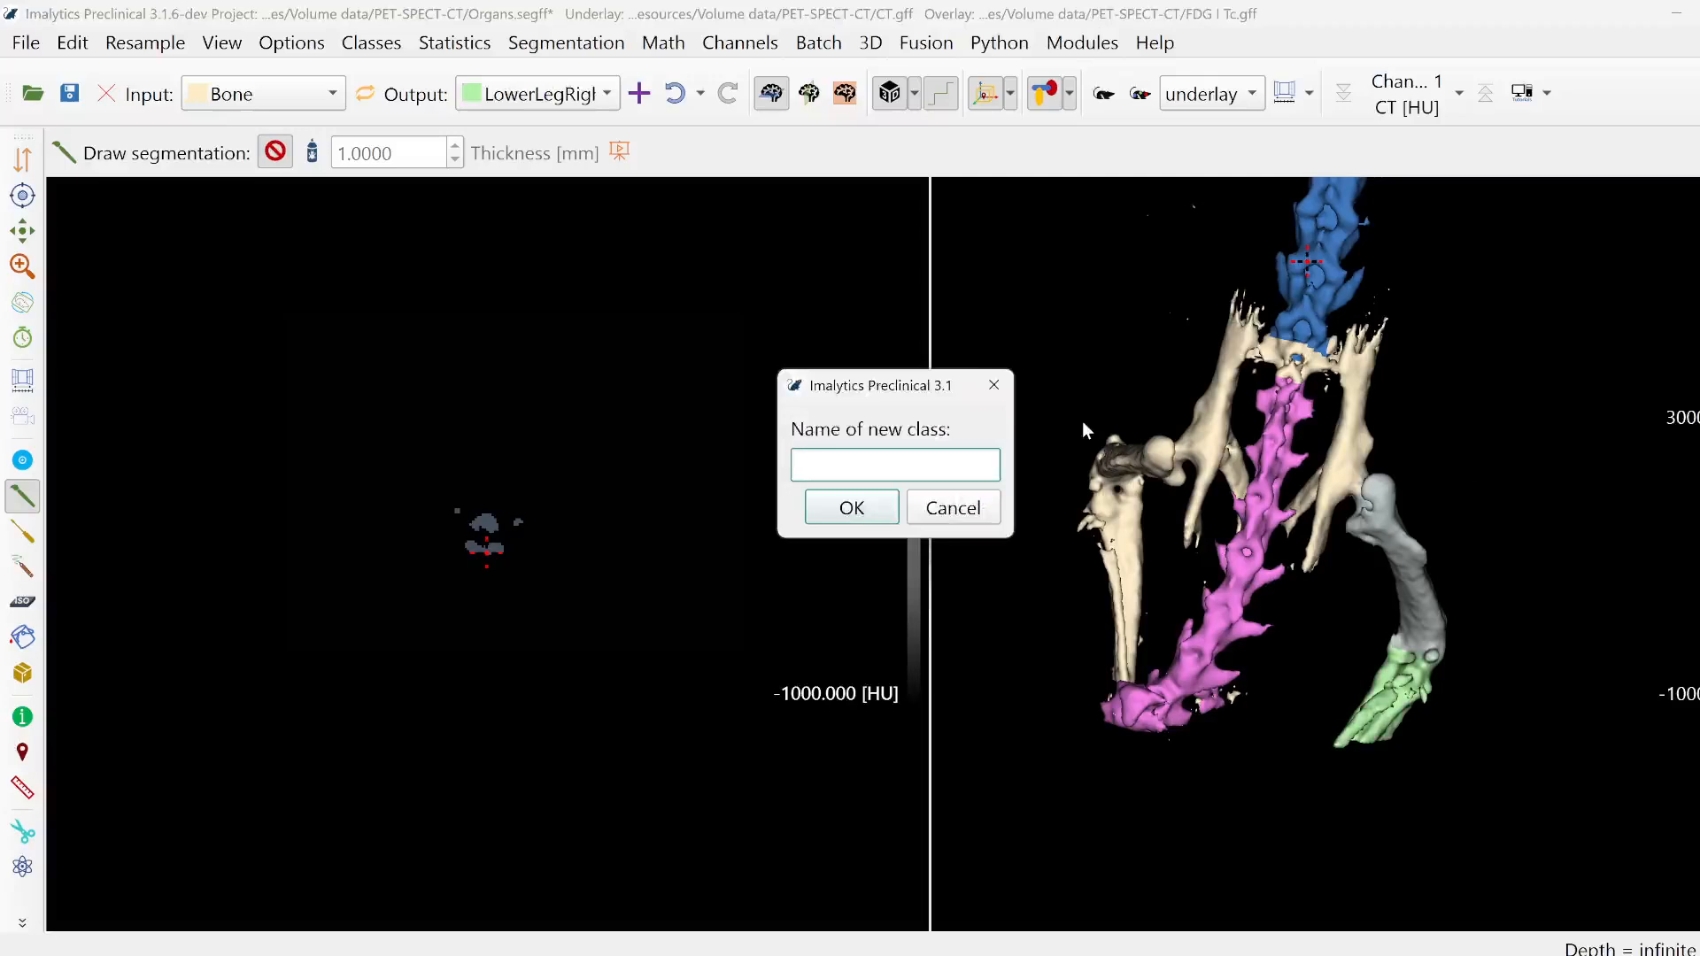
pyautogui.write('ThighLeft')
pyautogui.press('Return')
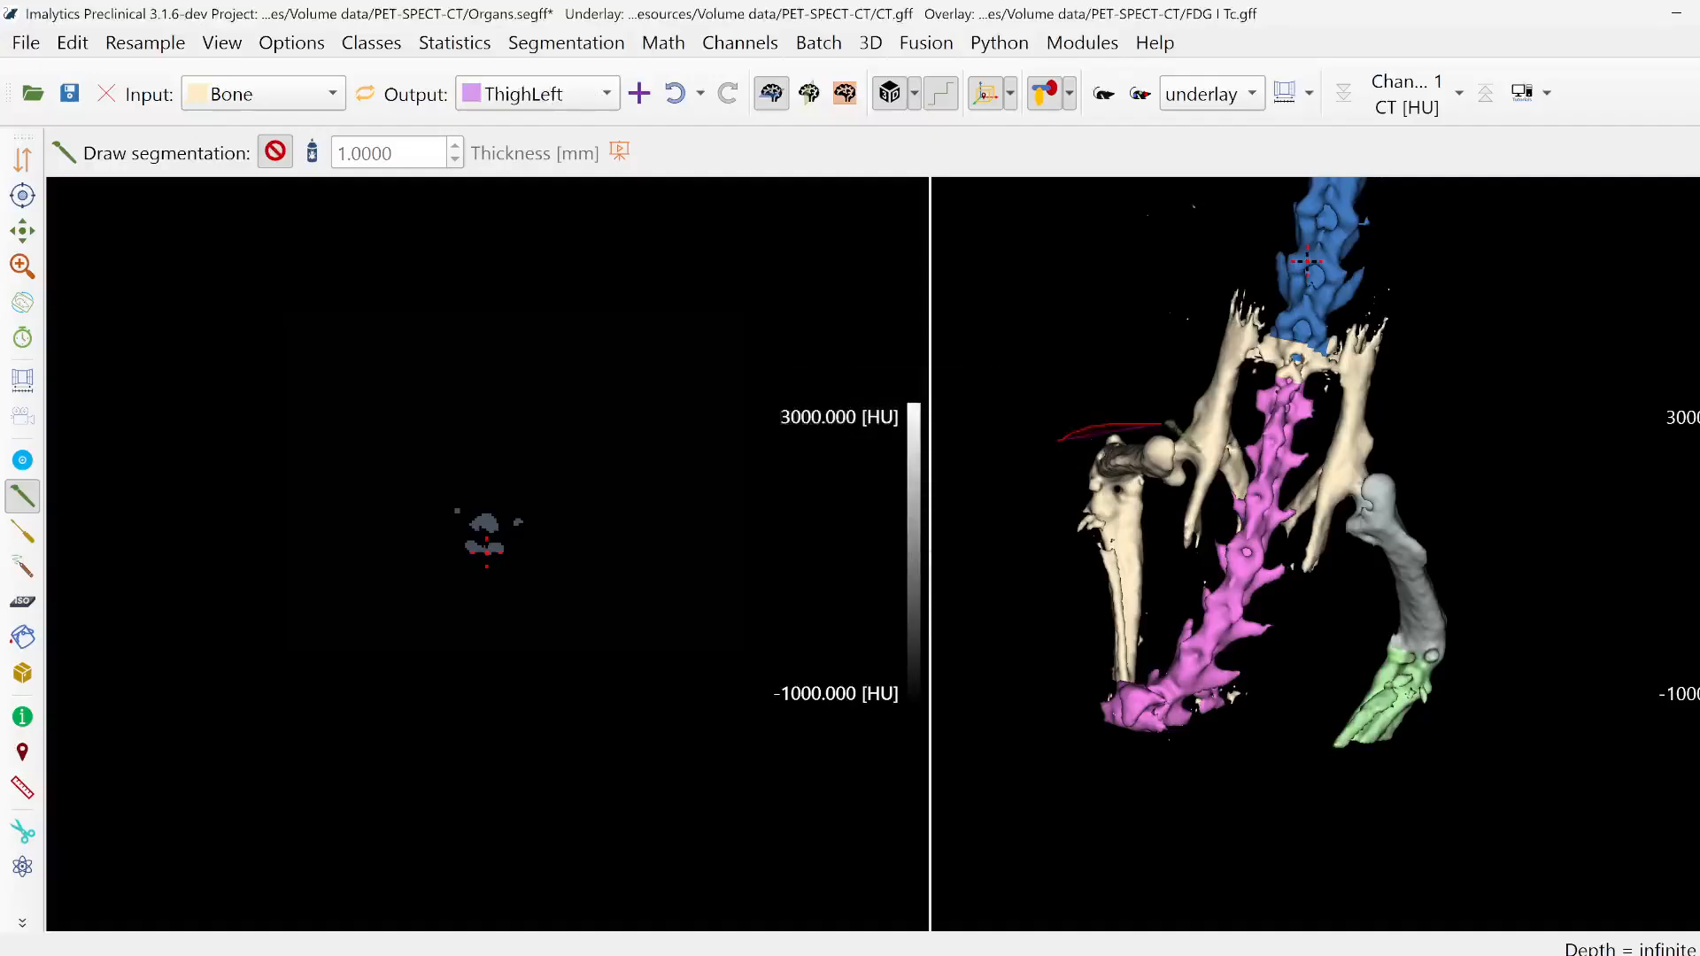
pyautogui.moveTo(1162, 424)
pyautogui.mouseDown()
pyautogui.moveTo(1174, 450)
pyautogui.moveTo(1075, 547)
pyautogui.moveTo(1060, 443)
pyautogui.mouseUp()
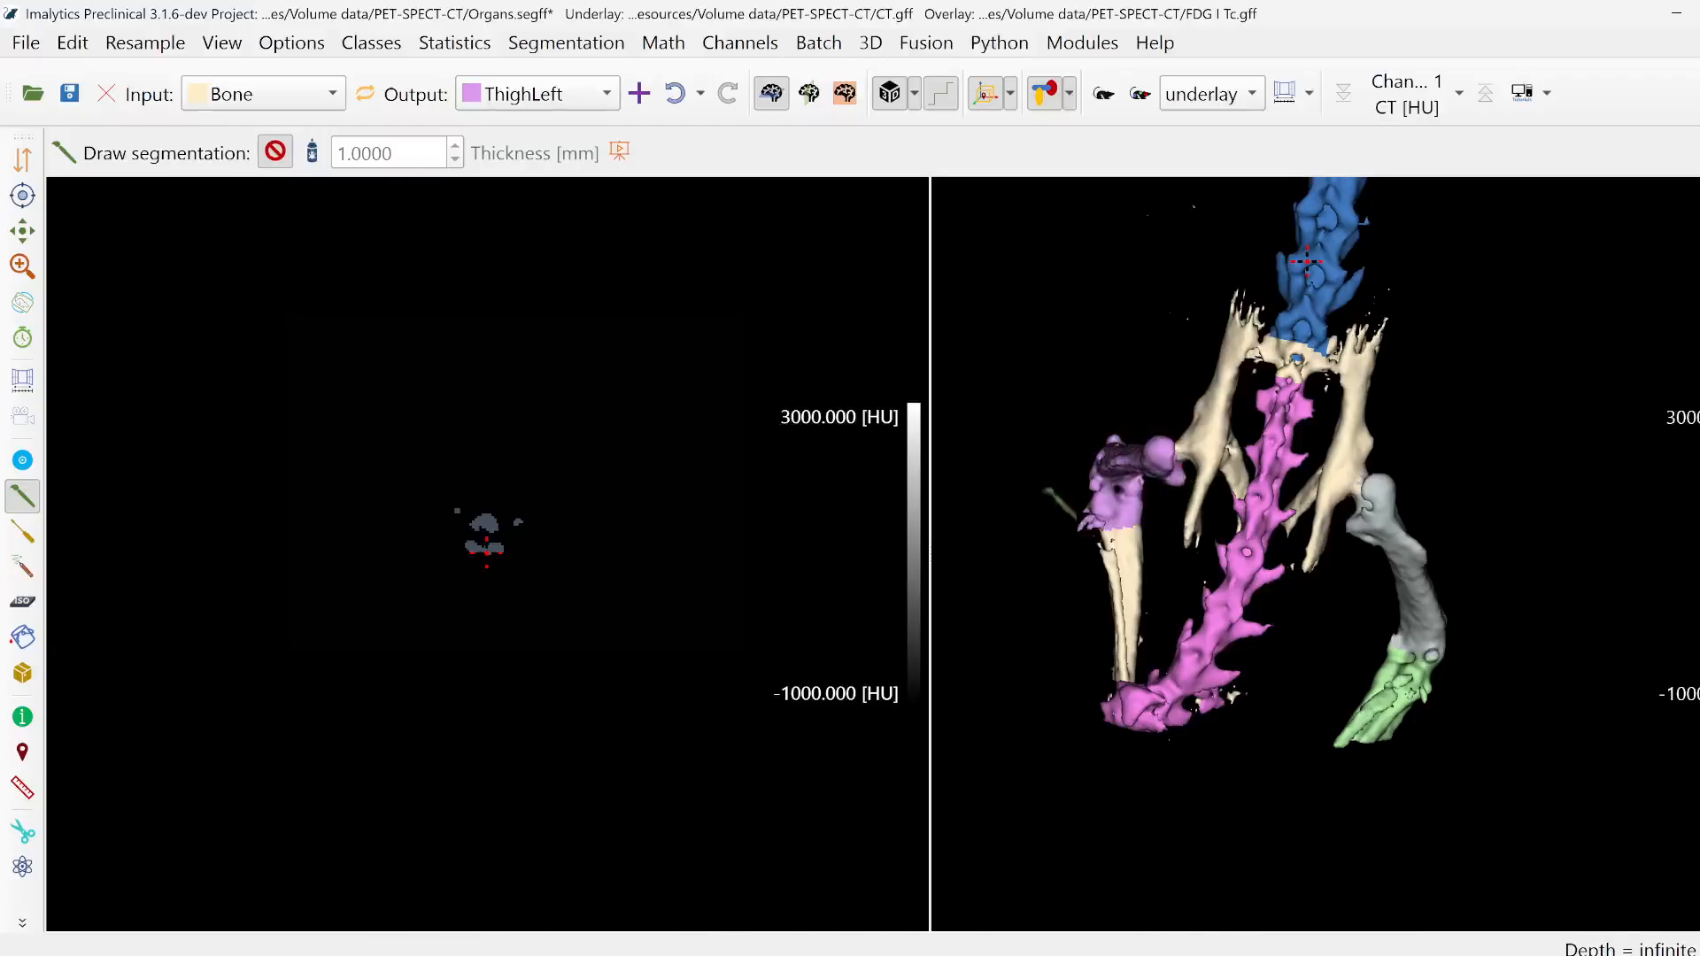
# - Add a new class named LowerLegLeft and outline the bones below the left knee to reassign them from Bone
pyautogui.rightClick(1047, 483)
pyautogui.click(1076, 496)
pyautogui.write('Lowwer')
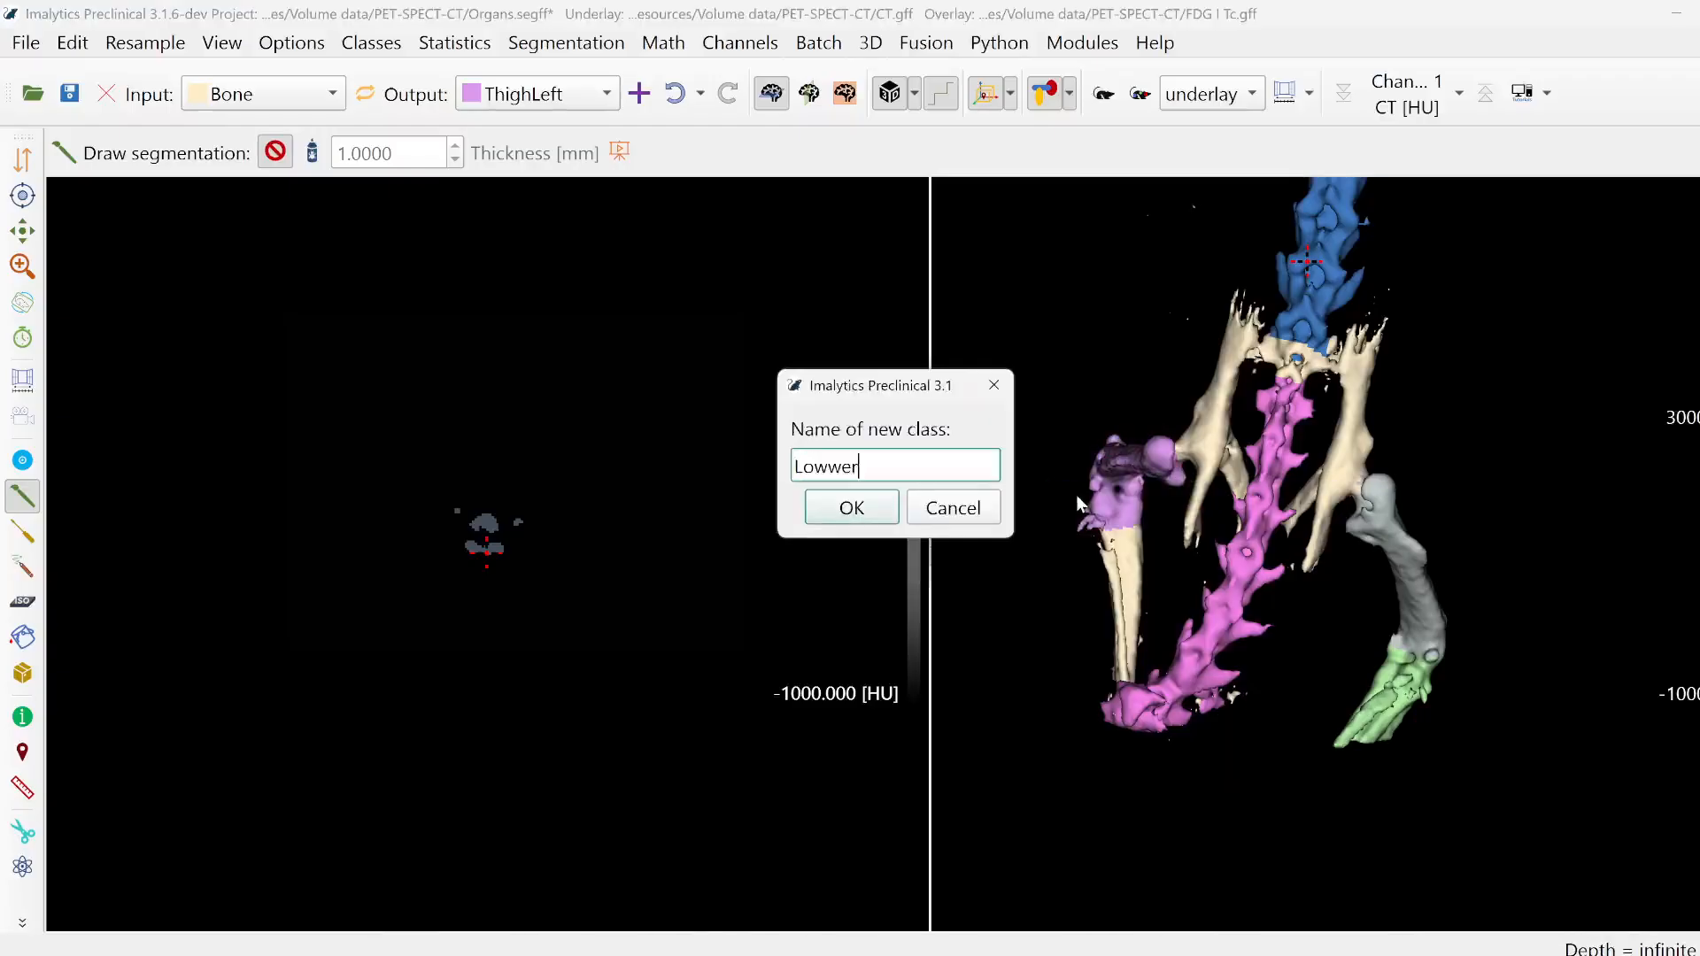
pyautogui.press('BackSpace')
pyautogui.press('BackSpace')
pyautogui.press('BackSpace')
pyautogui.write('erLegLeft')
pyautogui.press('Return')
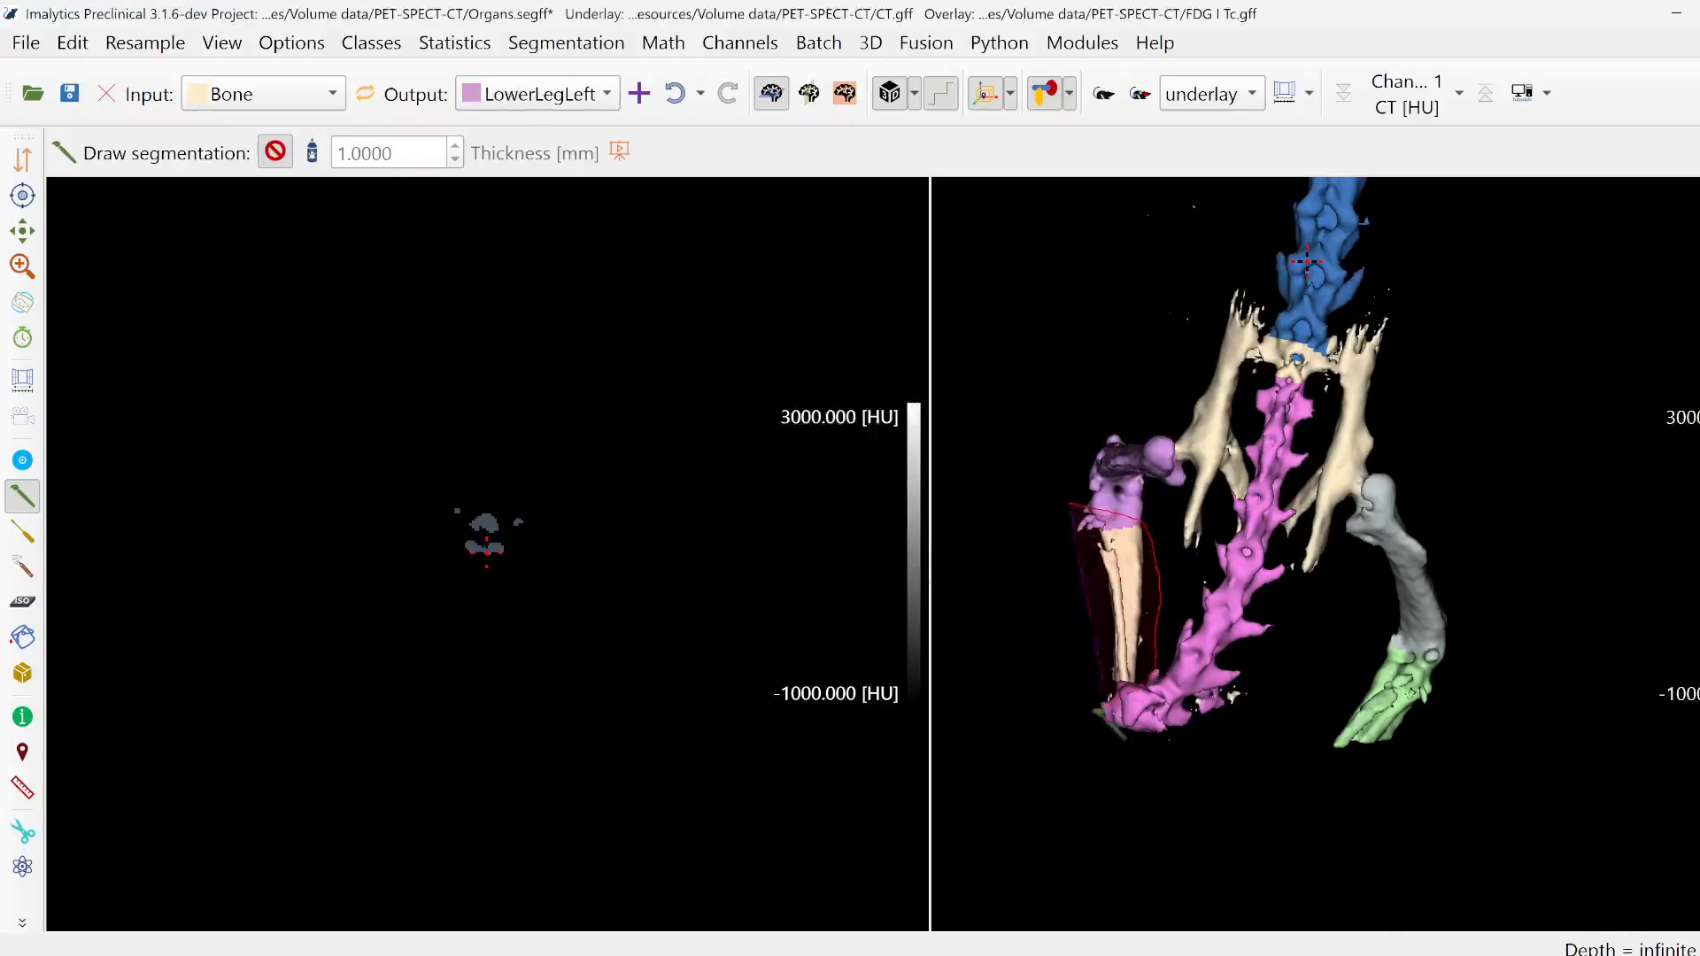
# - Add a new class named OsSacrum and region-fill the remaining pelvic bone with it in Unlimited mode
pyautogui.rightClick(1078, 387)
pyautogui.click(1094, 399)
pyautogui.write('O')
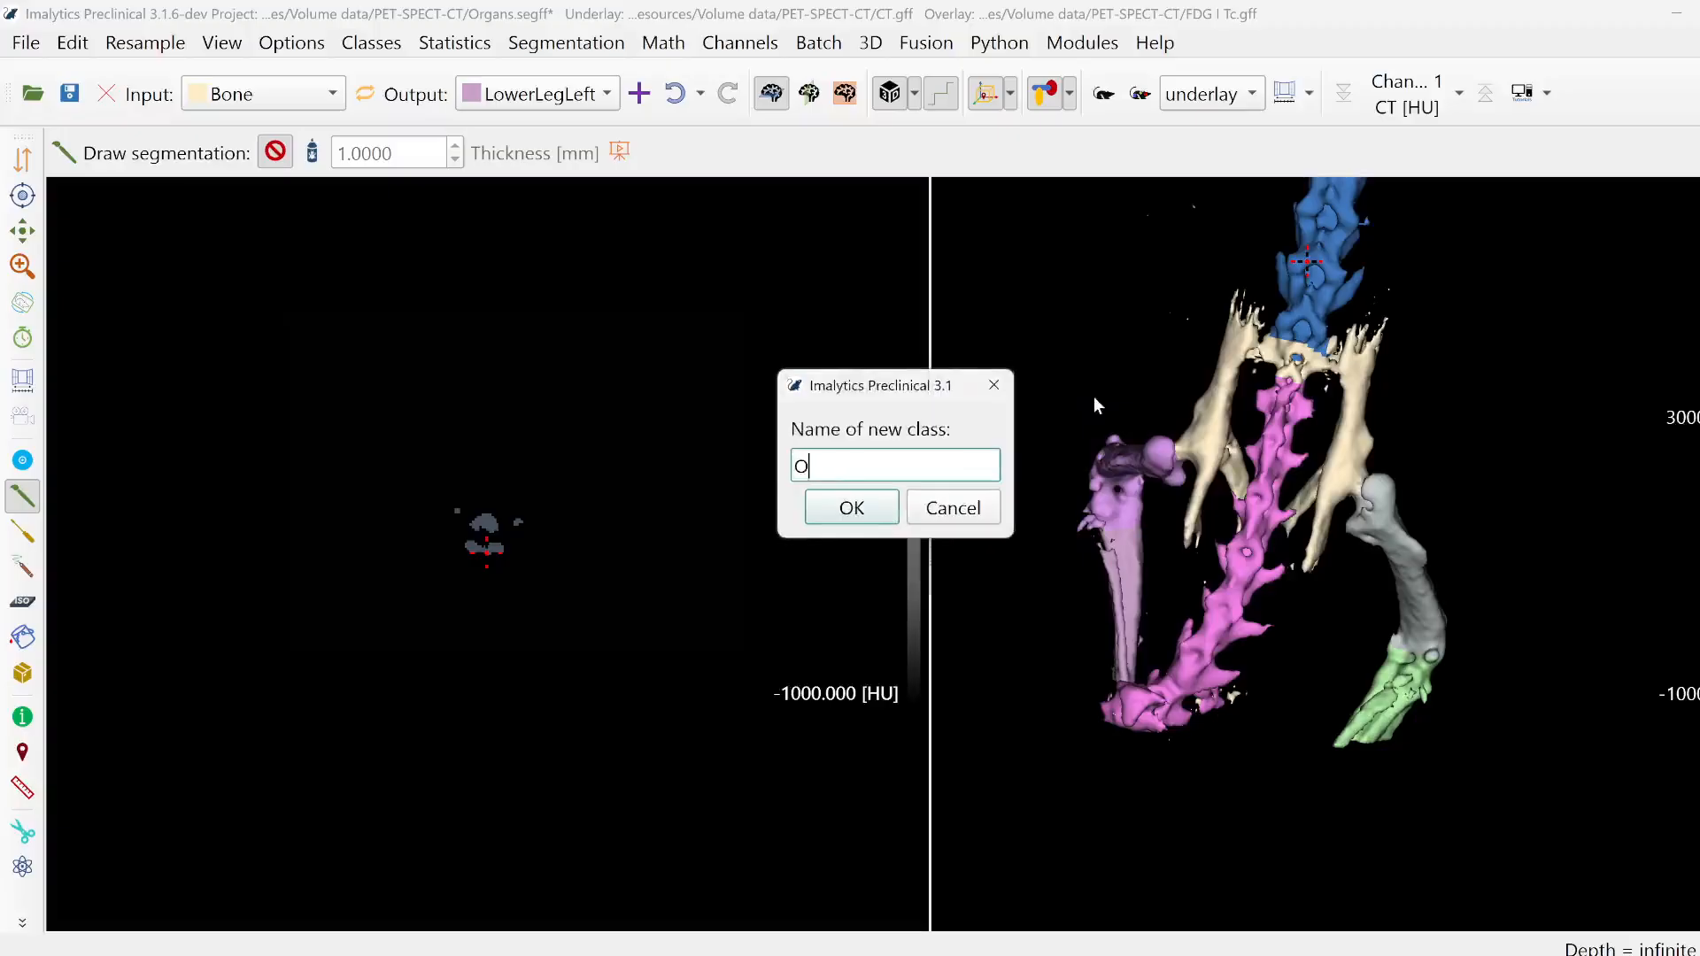
pyautogui.write('sSacrum')
pyautogui.press('Return')
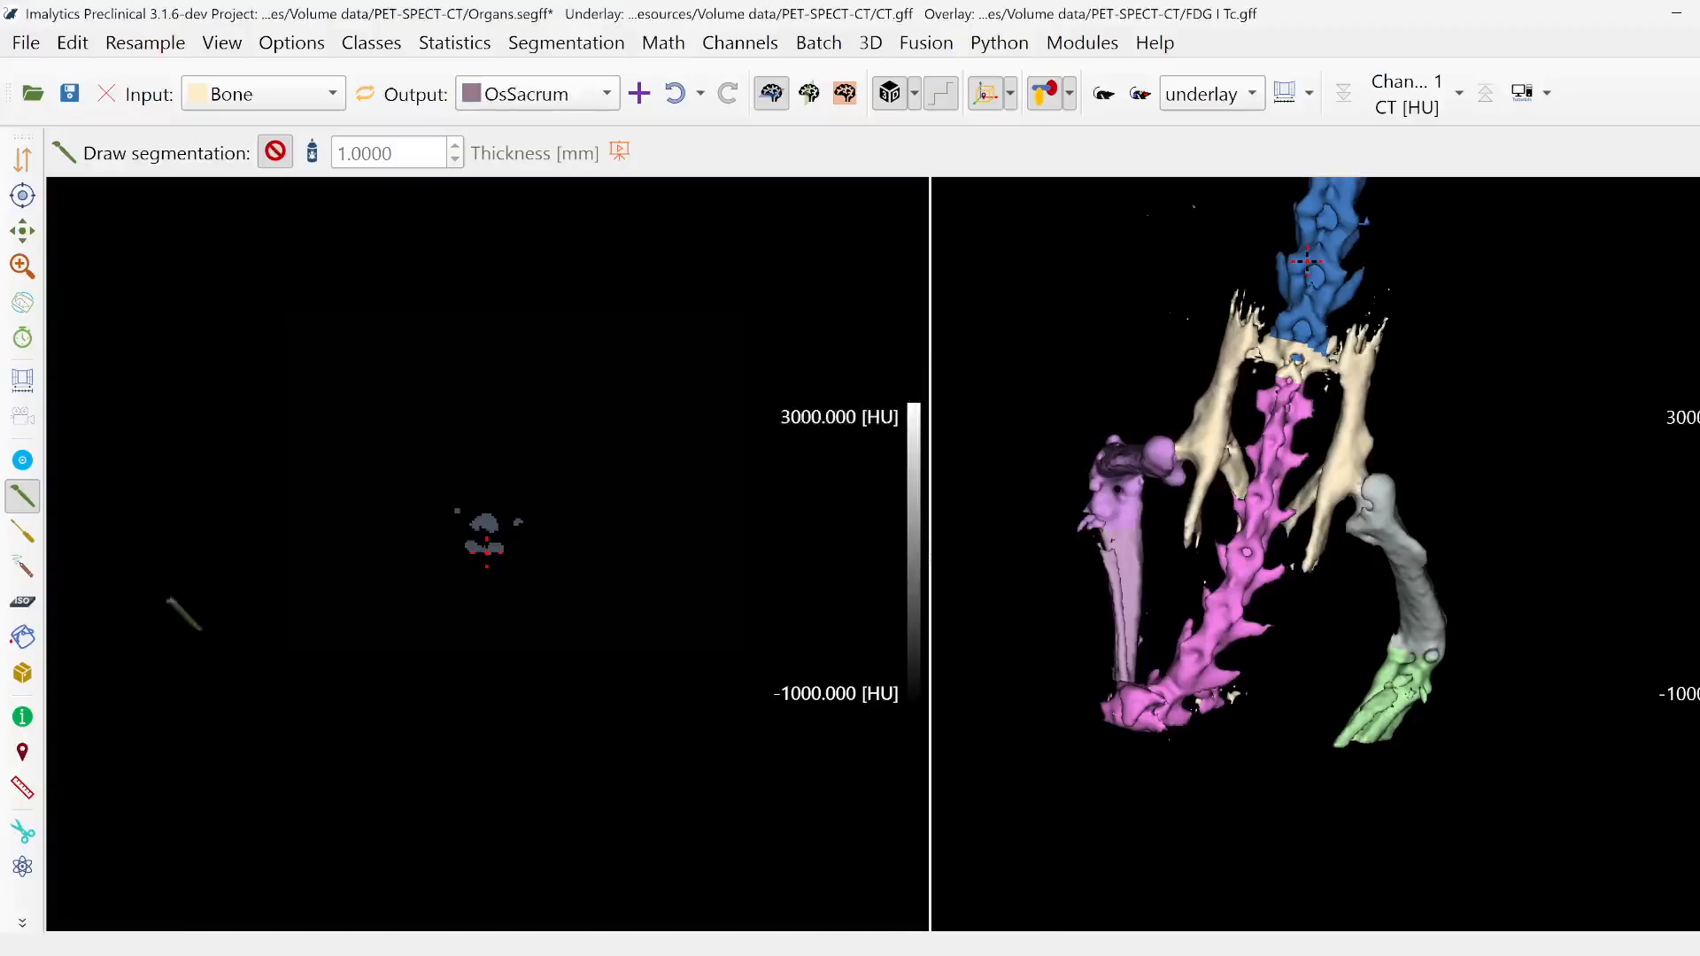
pyautogui.click(22, 637)
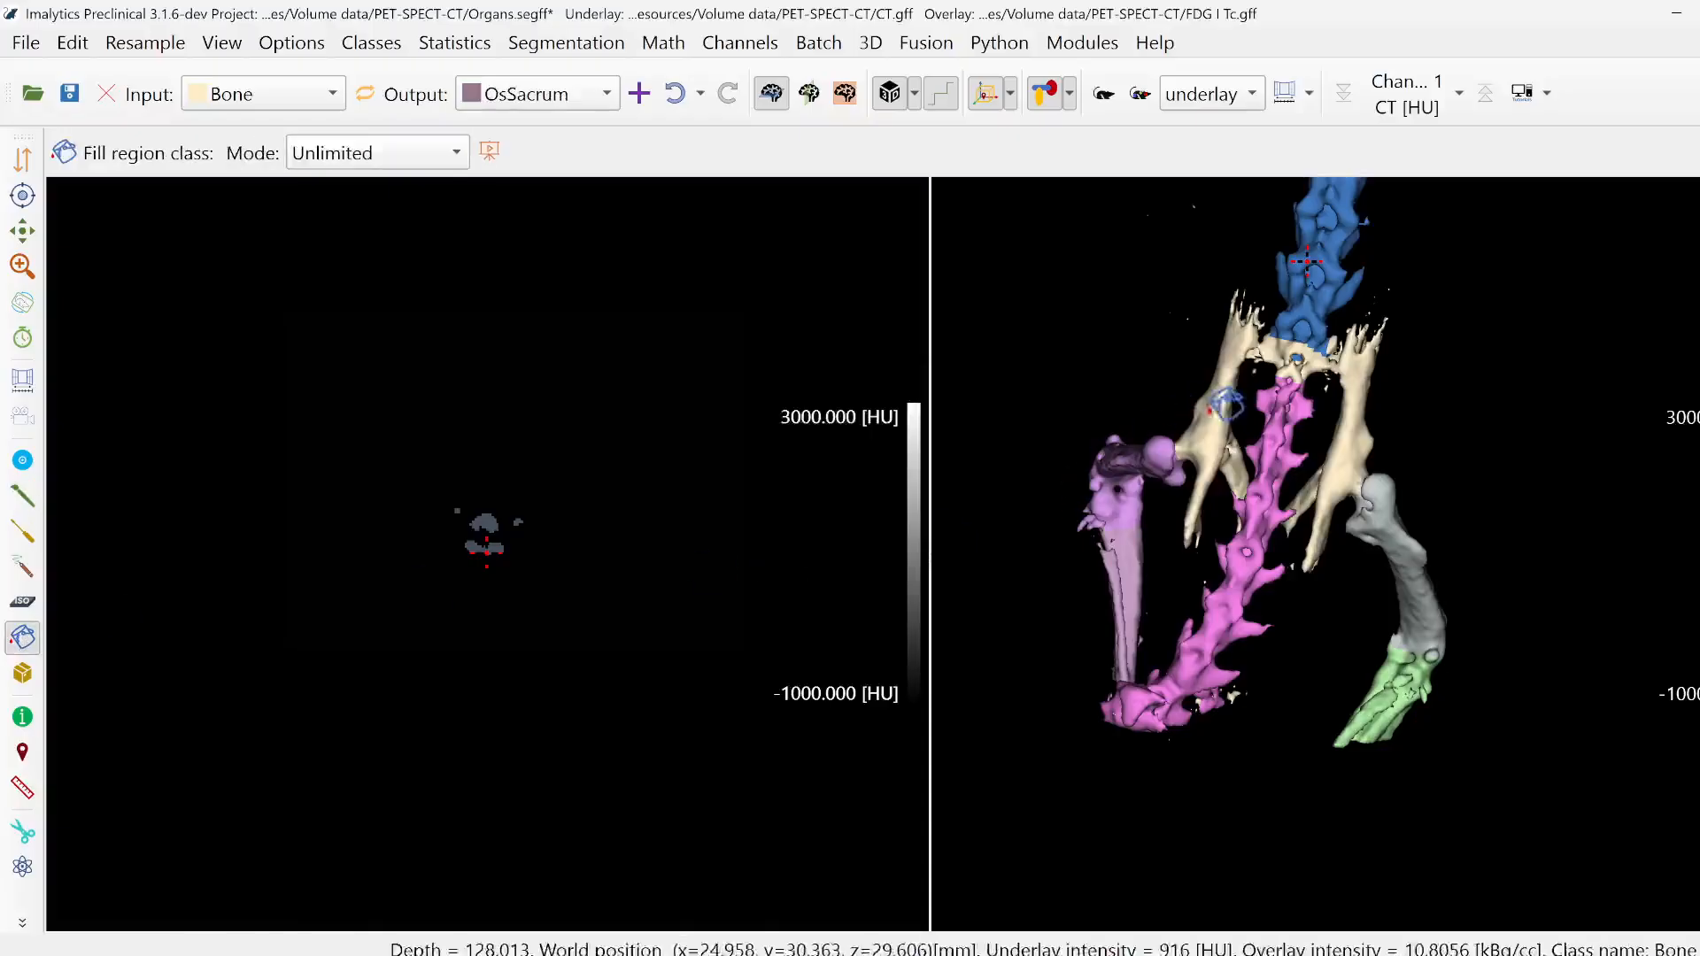
pyautogui.click(1316, 423)
# - Examine the class assignment of the whole skeleton in the 3D view, from the skull to the hind legs
pyautogui.scroll(-6, 1316, 425)
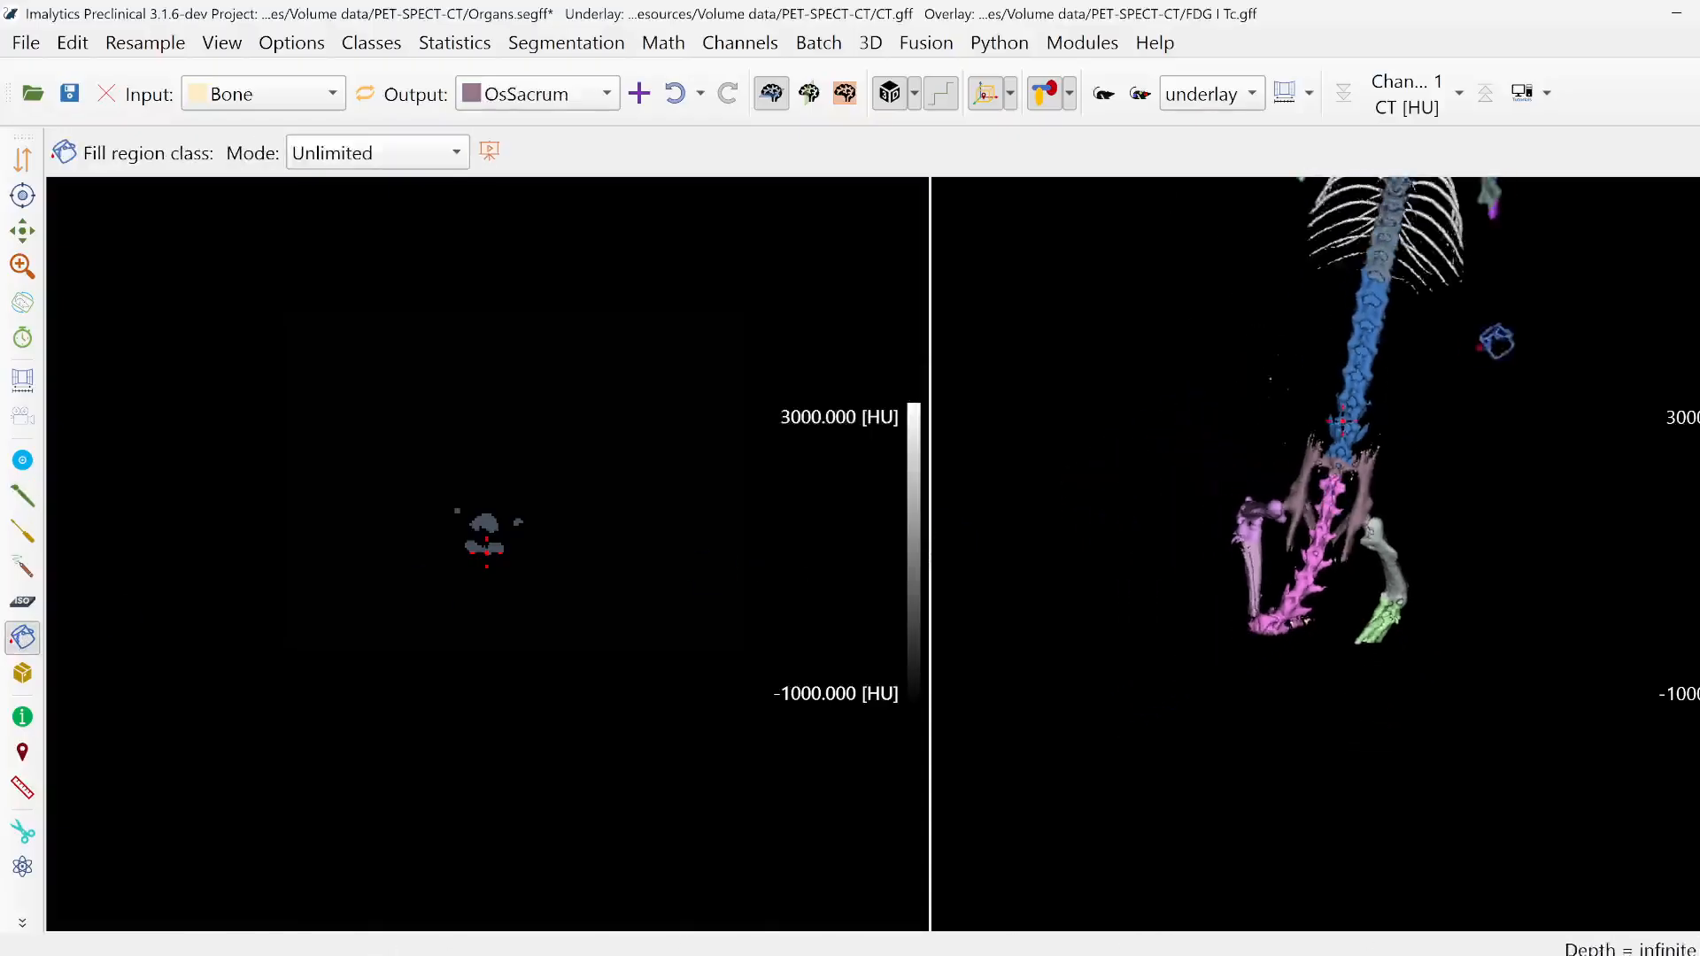
pyautogui.moveTo(1495, 342); pyautogui.dragTo(1365, 595, button='middle')
pyautogui.scroll(-3, 1416, 395)
pyautogui.scroll(-1, 1340, 568)
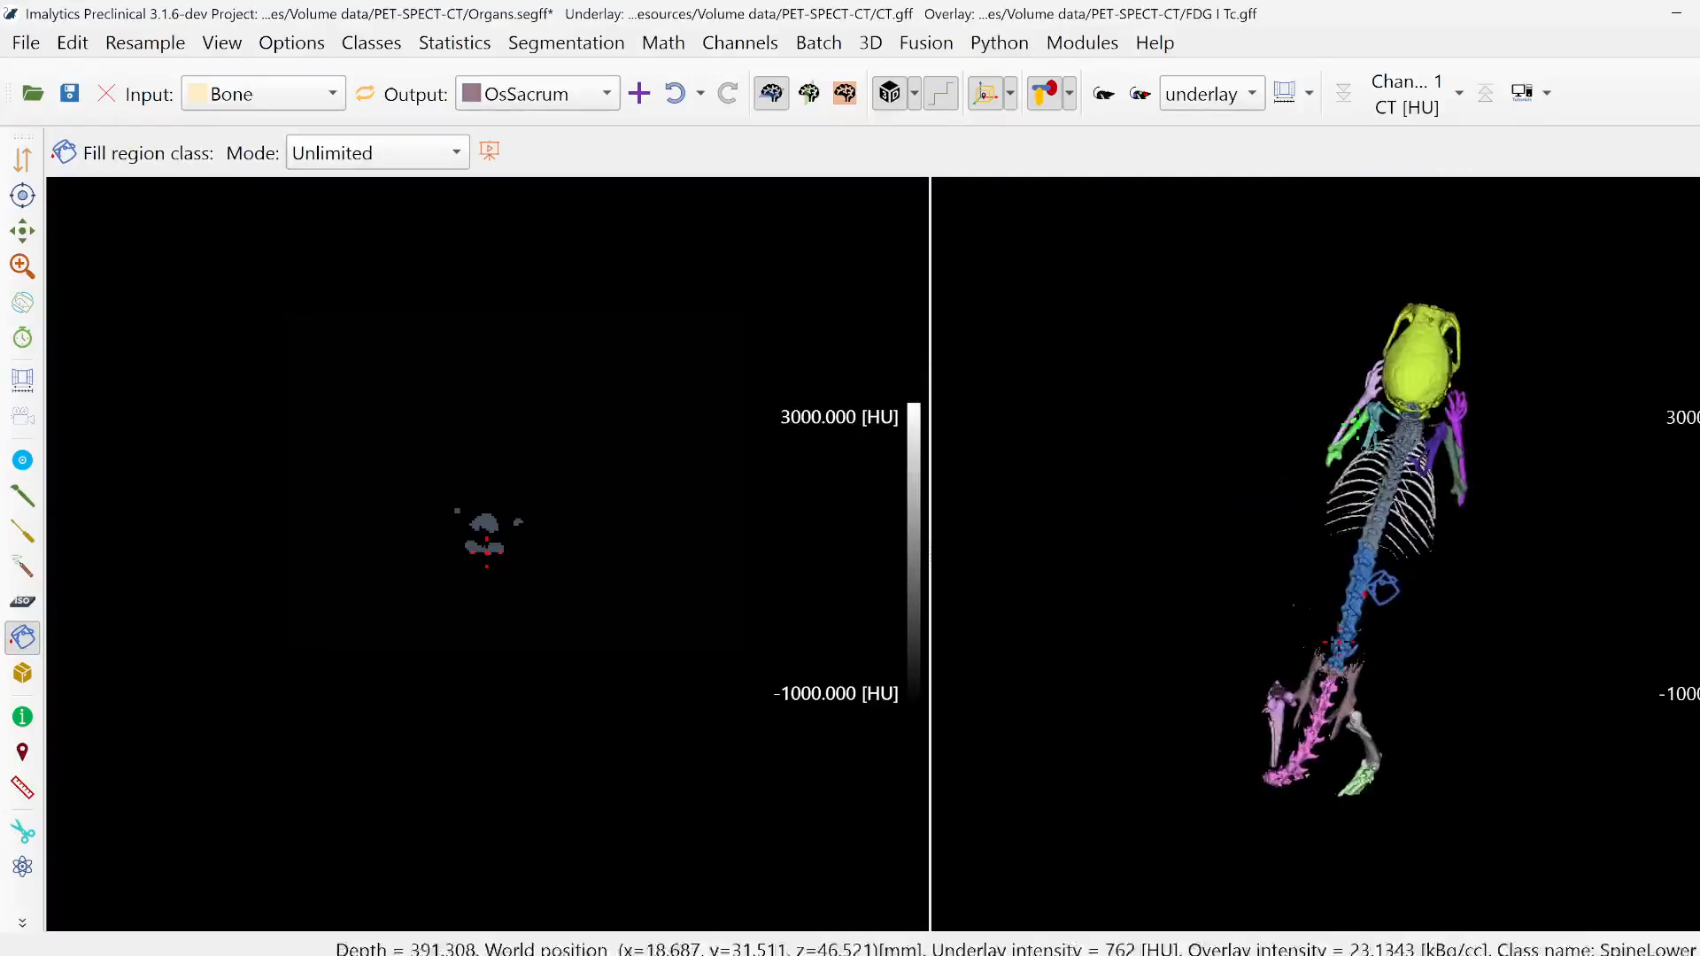
pyautogui.scroll(2, 1365, 595)
pyautogui.scroll(4, 1383, 586)
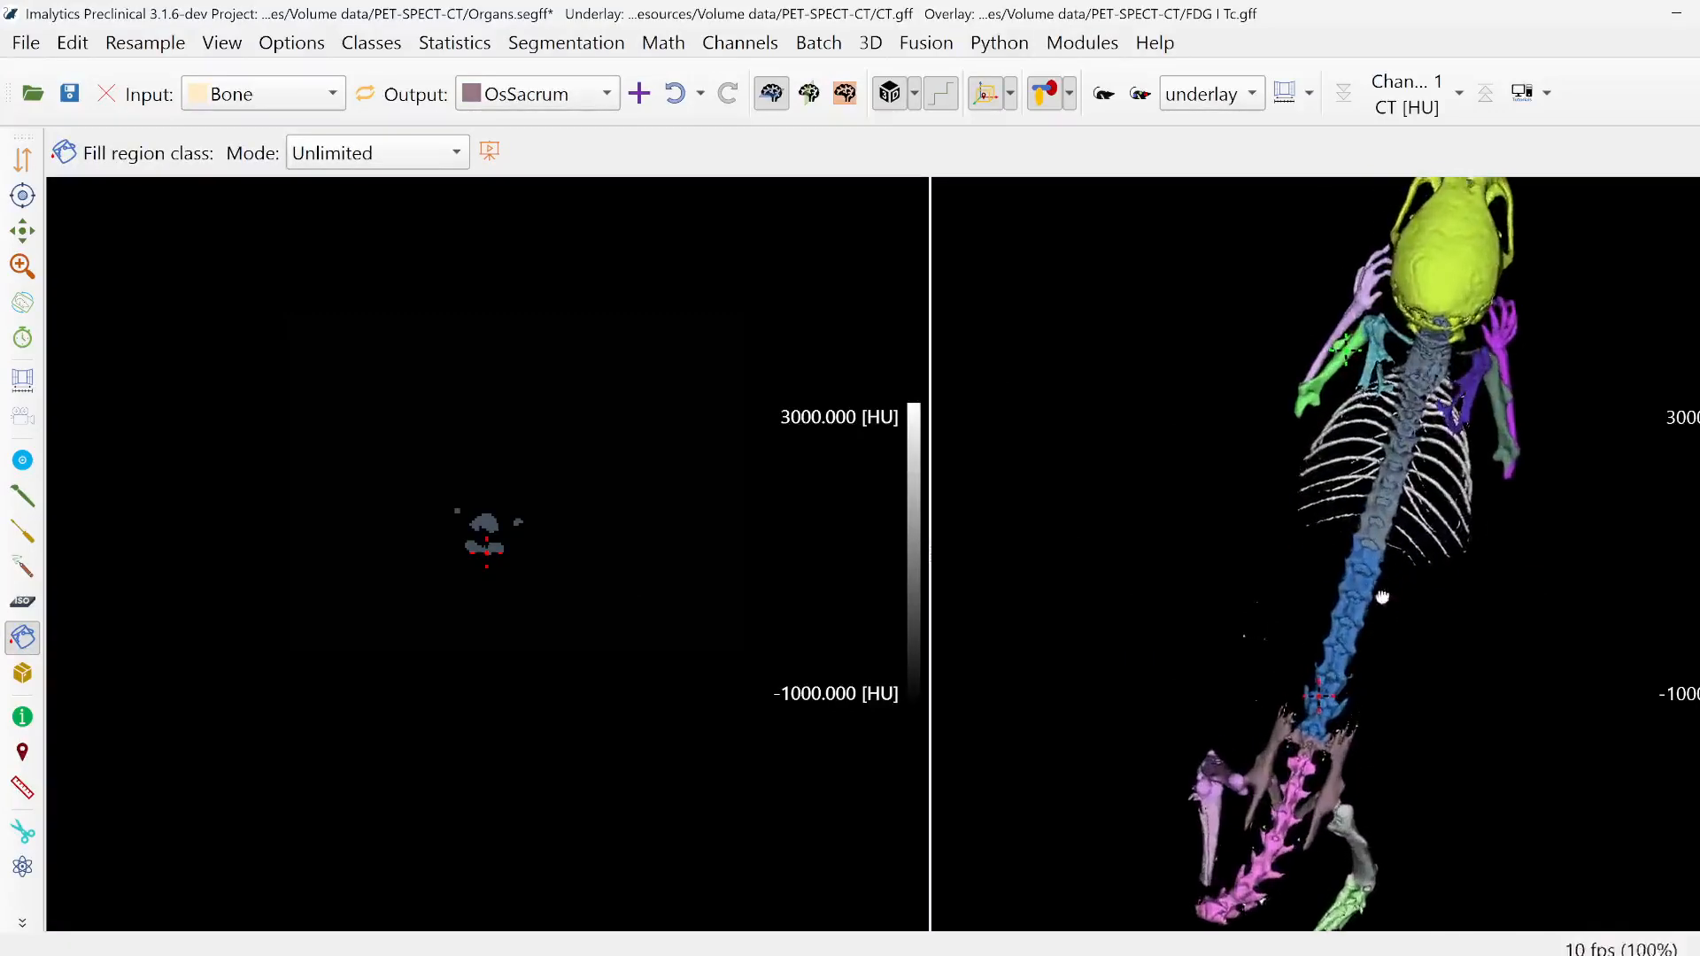
pyautogui.scroll(-1, 1390, 602)
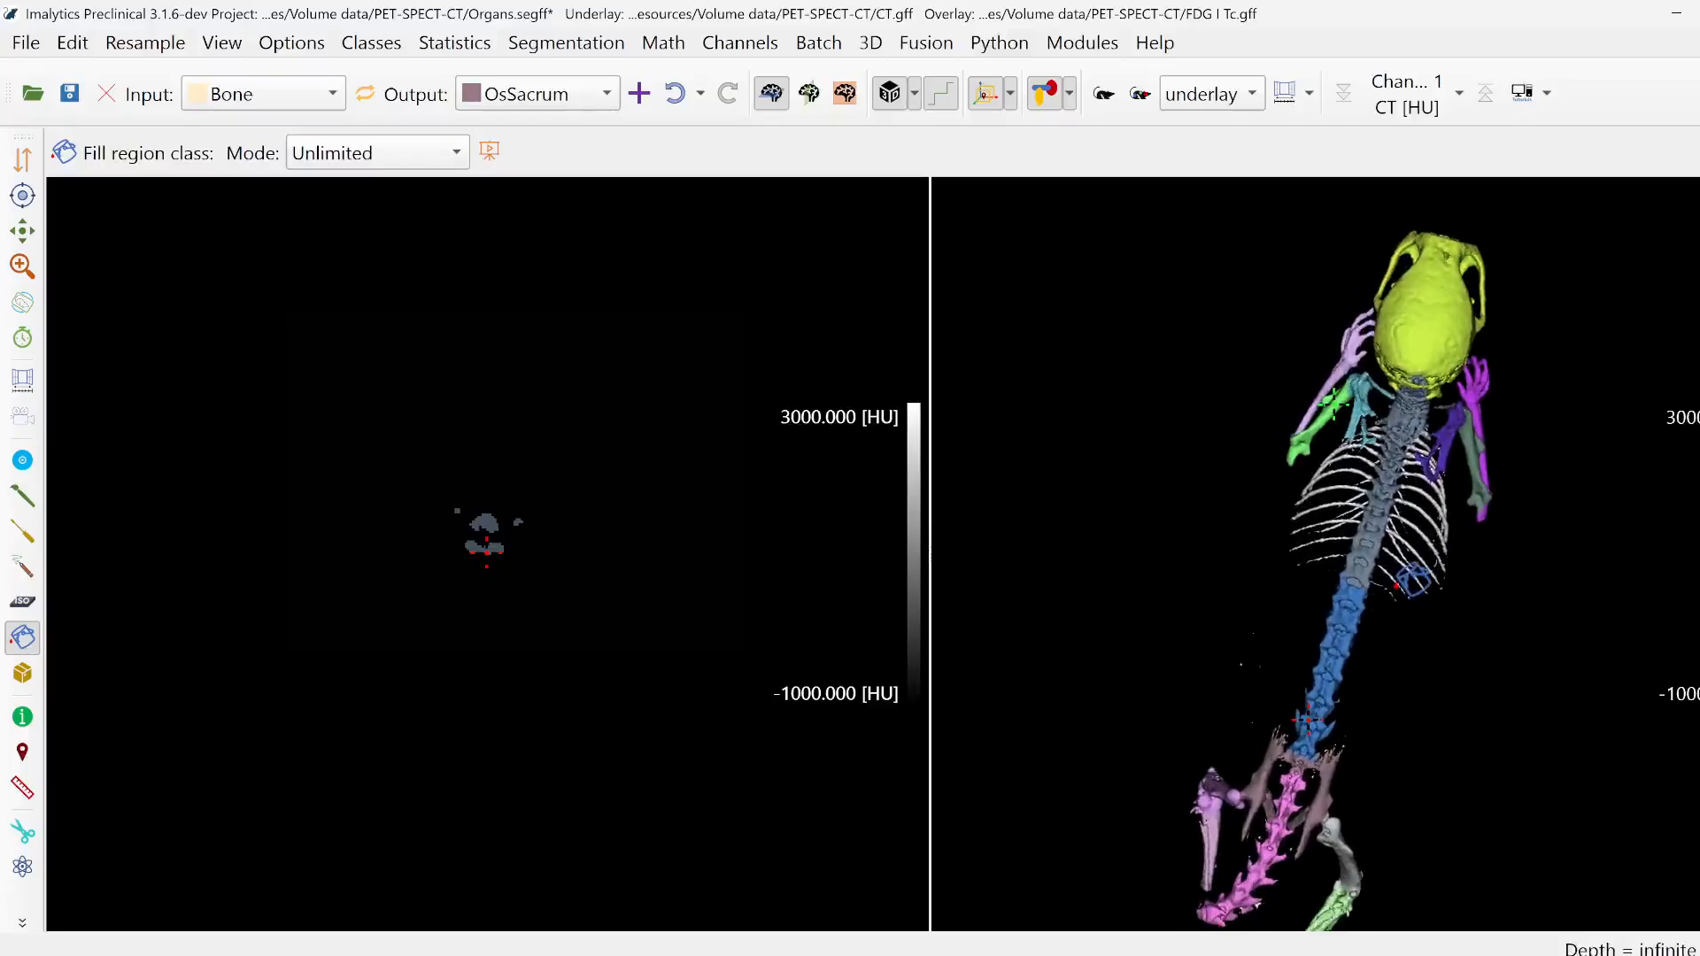